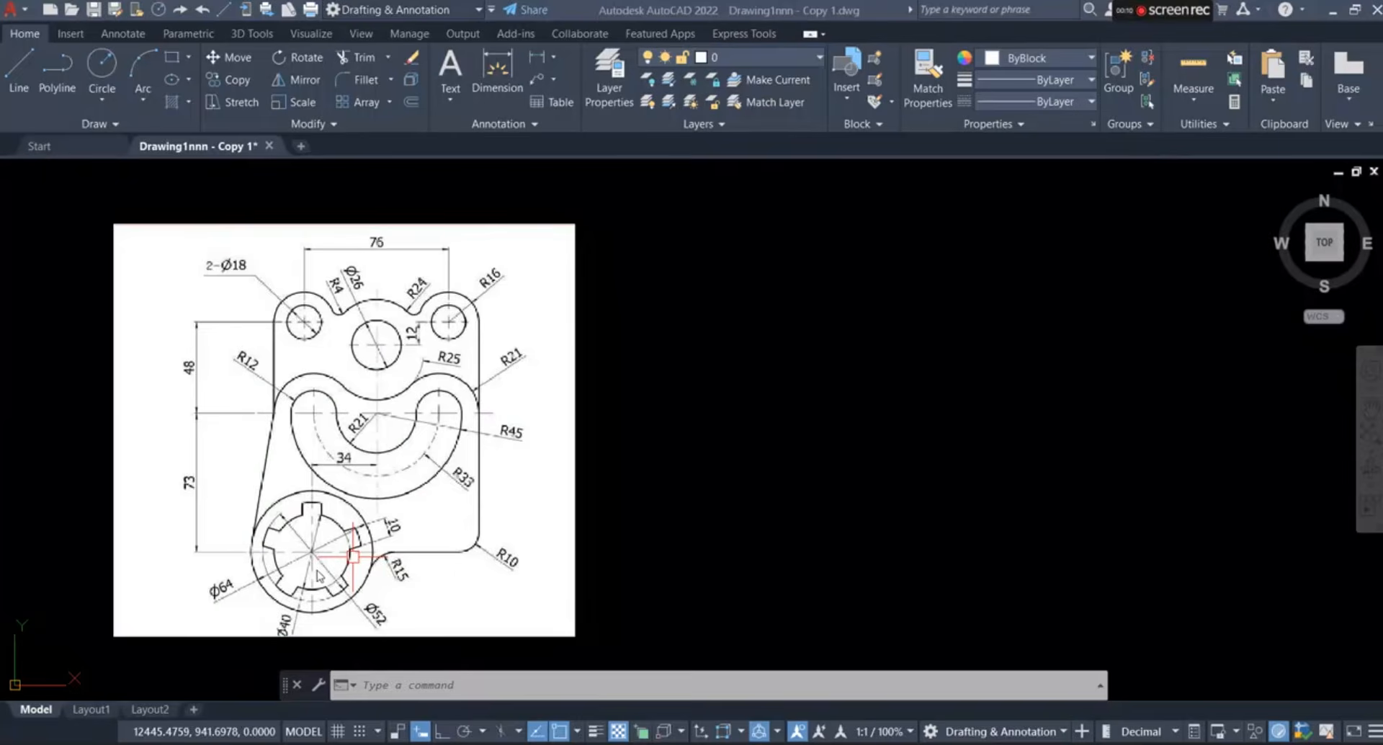
Examine the reference drawing's dimensions for the upper holes, curved slot, notched circle and outer outline
{"action": "scroll", "coordinate": [317, 569], "scroll_direction": "up", "scroll_amount": 2}
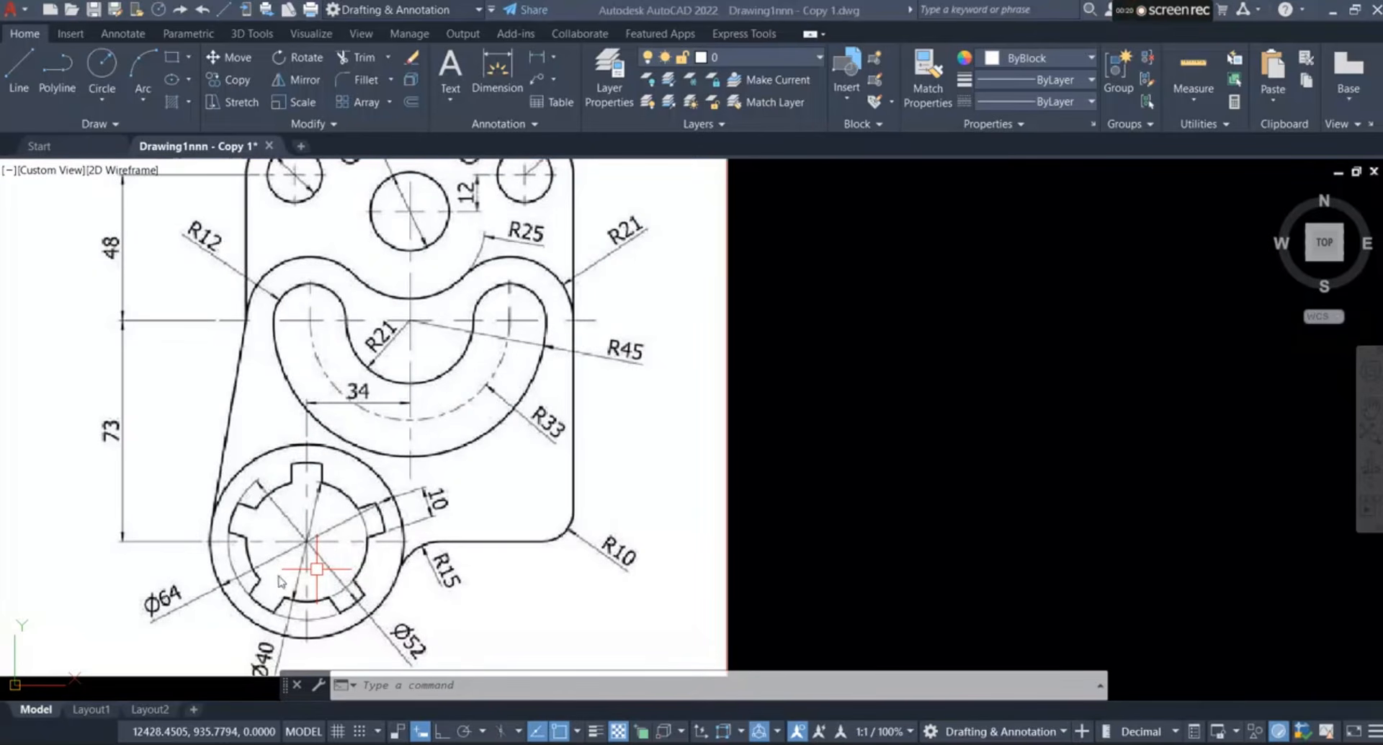
{"action": "scroll", "coordinate": [319, 541], "scroll_direction": "down", "scroll_amount": 2}
{"action": "scroll", "coordinate": [391, 407], "scroll_direction": "up", "scroll_amount": 4}
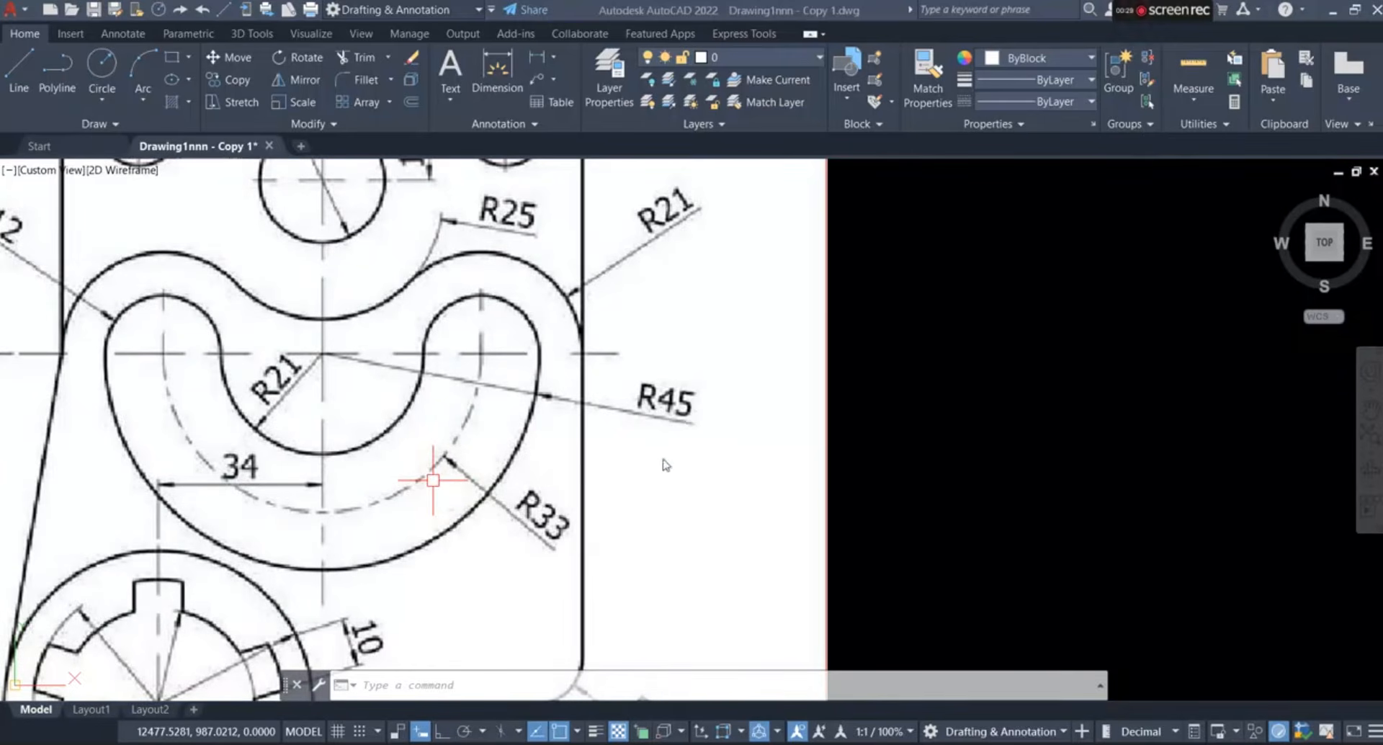
{"action": "scroll", "coordinate": [433, 480], "scroll_direction": "down", "scroll_amount": 4}
{"action": "scroll", "coordinate": [433, 202], "scroll_direction": "up", "scroll_amount": 4}
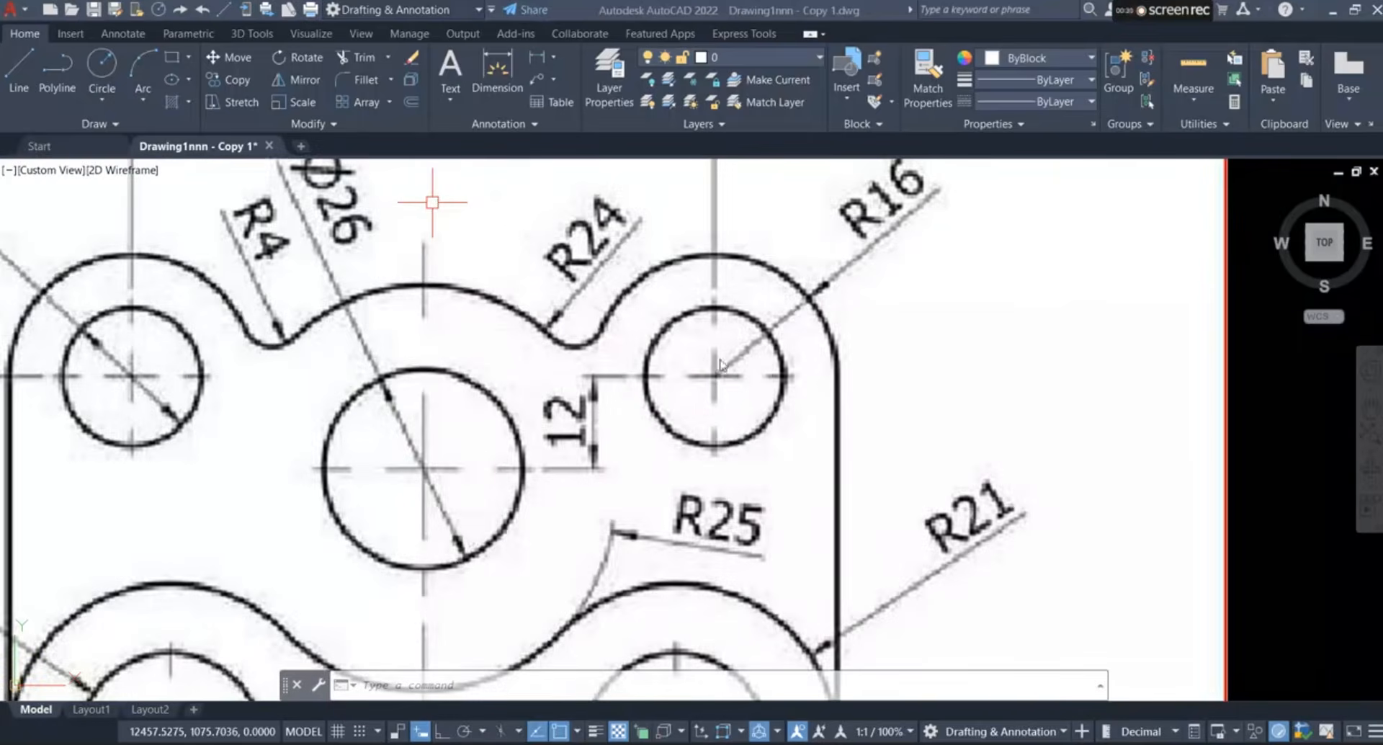
{"action": "scroll", "coordinate": [722, 371], "scroll_direction": "down", "scroll_amount": 2}
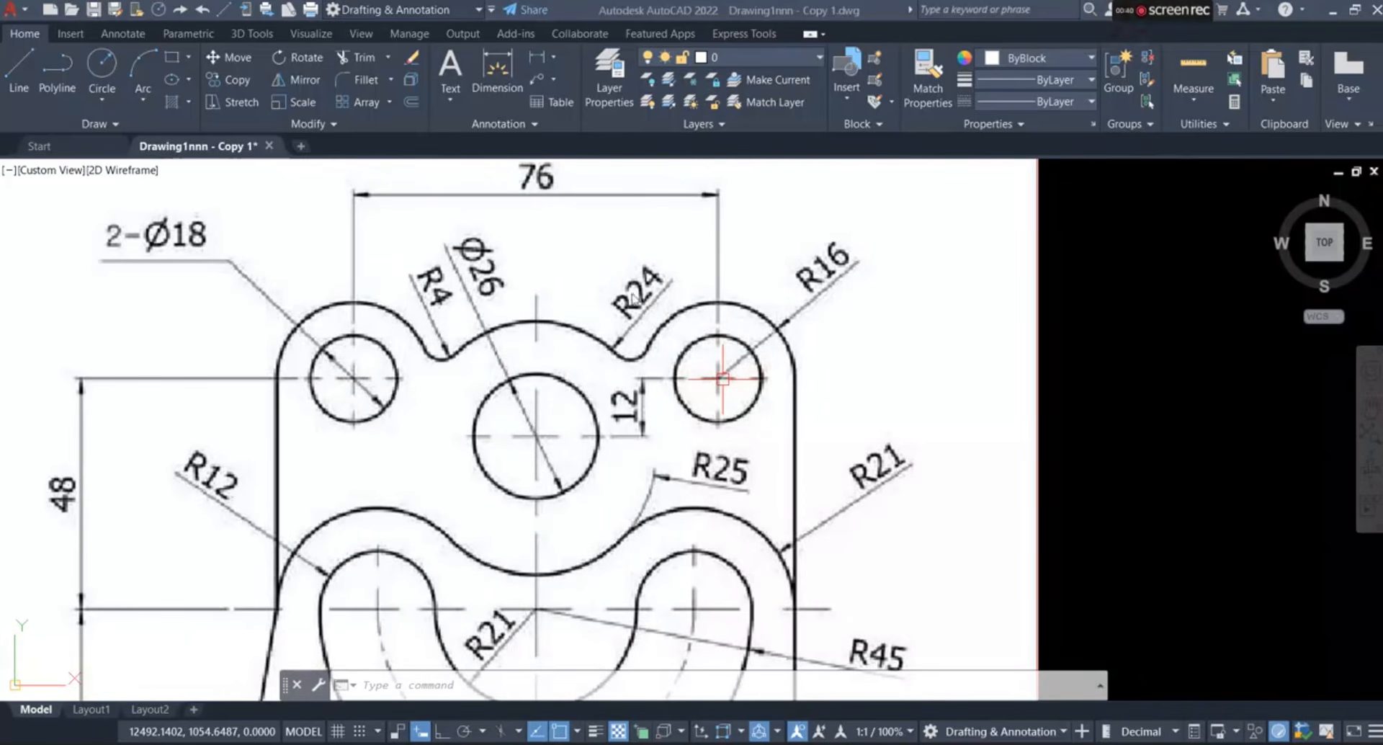
{"action": "scroll", "coordinate": [588, 585], "scroll_direction": "up", "scroll_amount": 2}
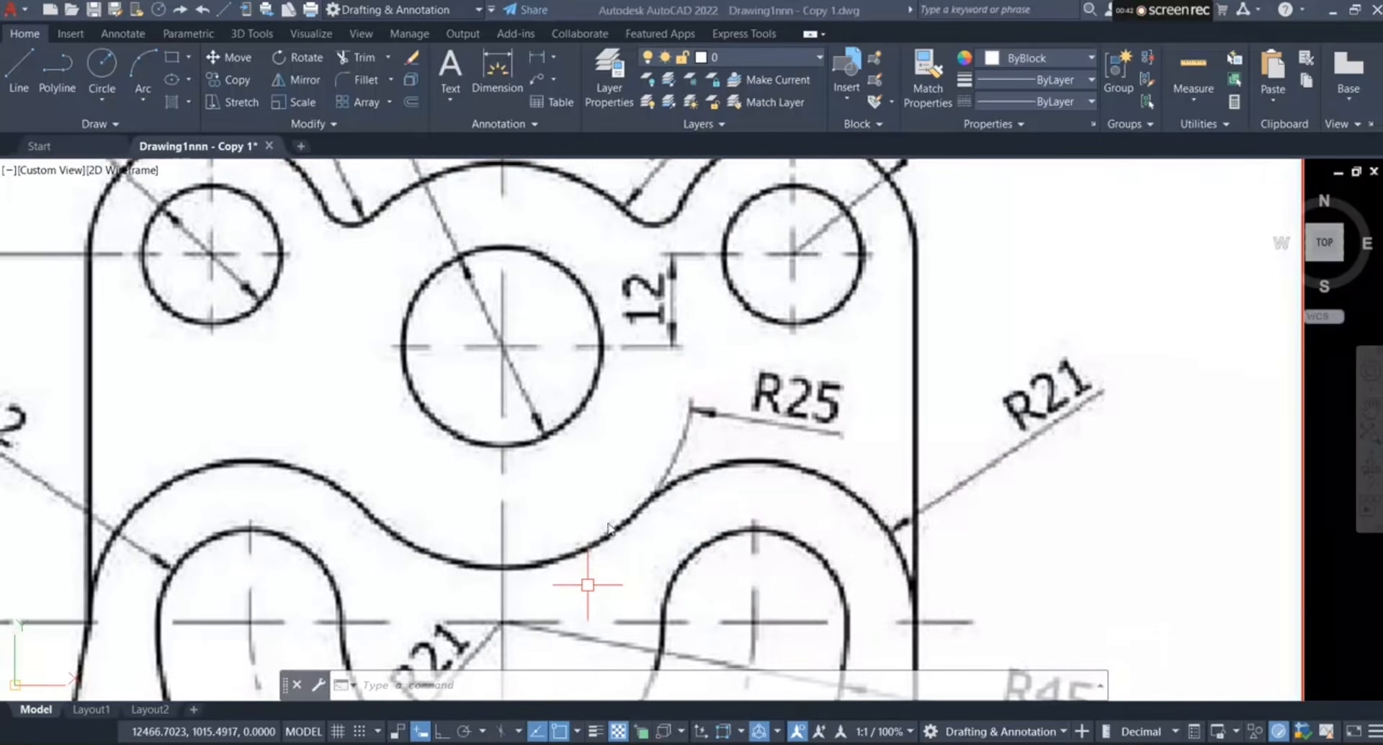
{"action": "scroll", "coordinate": [683, 424], "scroll_direction": "down", "scroll_amount": 4}
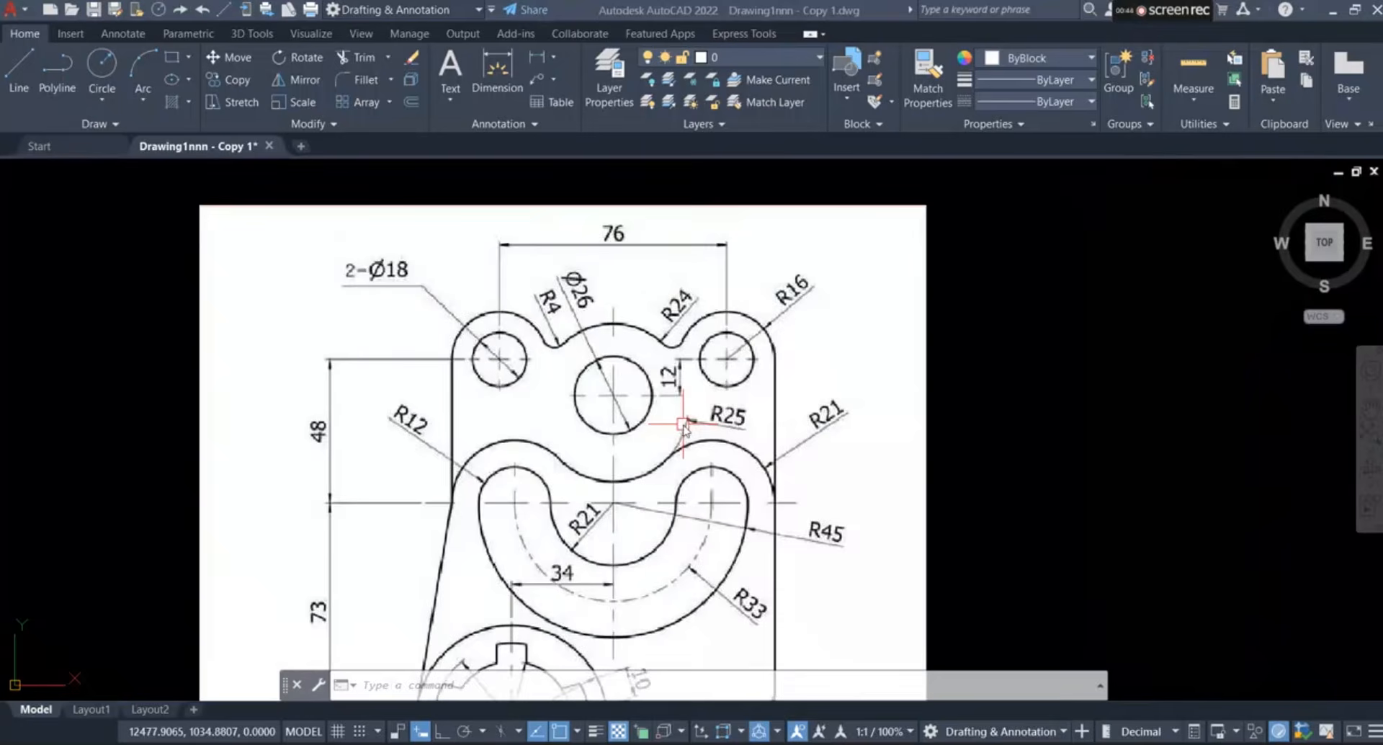
{"action": "scroll", "coordinate": [504, 375], "scroll_direction": "down", "scroll_amount": 2}
{"action": "scroll", "coordinate": [468, 433], "scroll_direction": "up", "scroll_amount": 1}
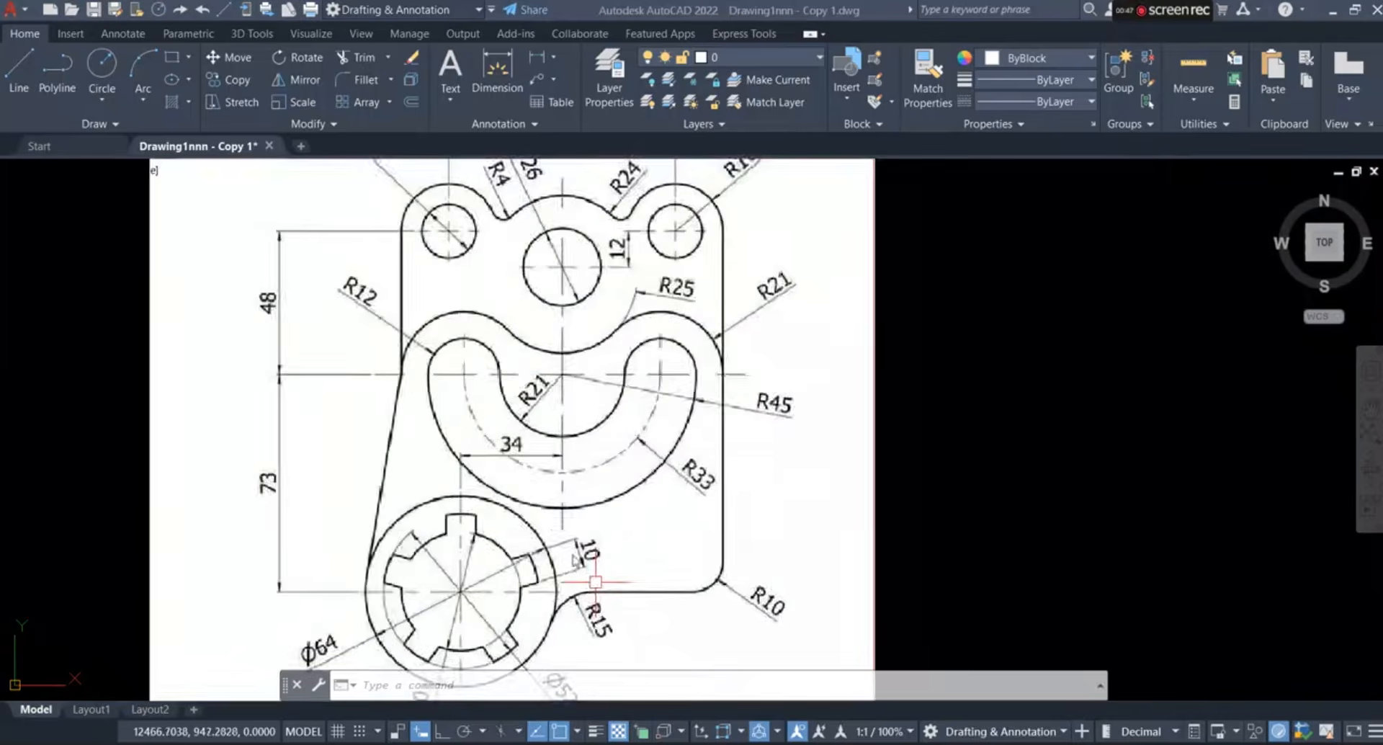
{"action": "scroll", "coordinate": [487, 477], "scroll_direction": "down", "scroll_amount": 1}
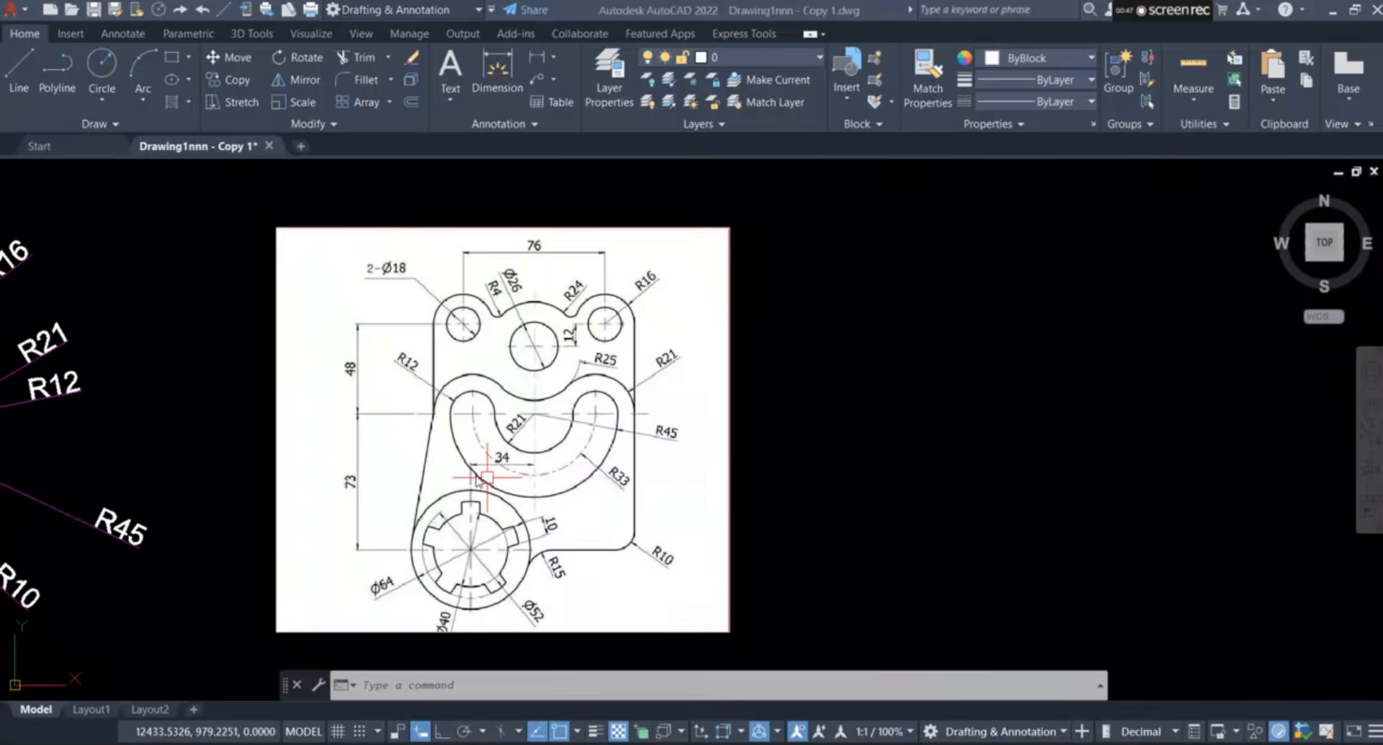
With Ortho on, draw a vertical centre line about 209 units long in the empty area beside the reference drawing
{"action": "left_click", "coordinate": [19, 72]}
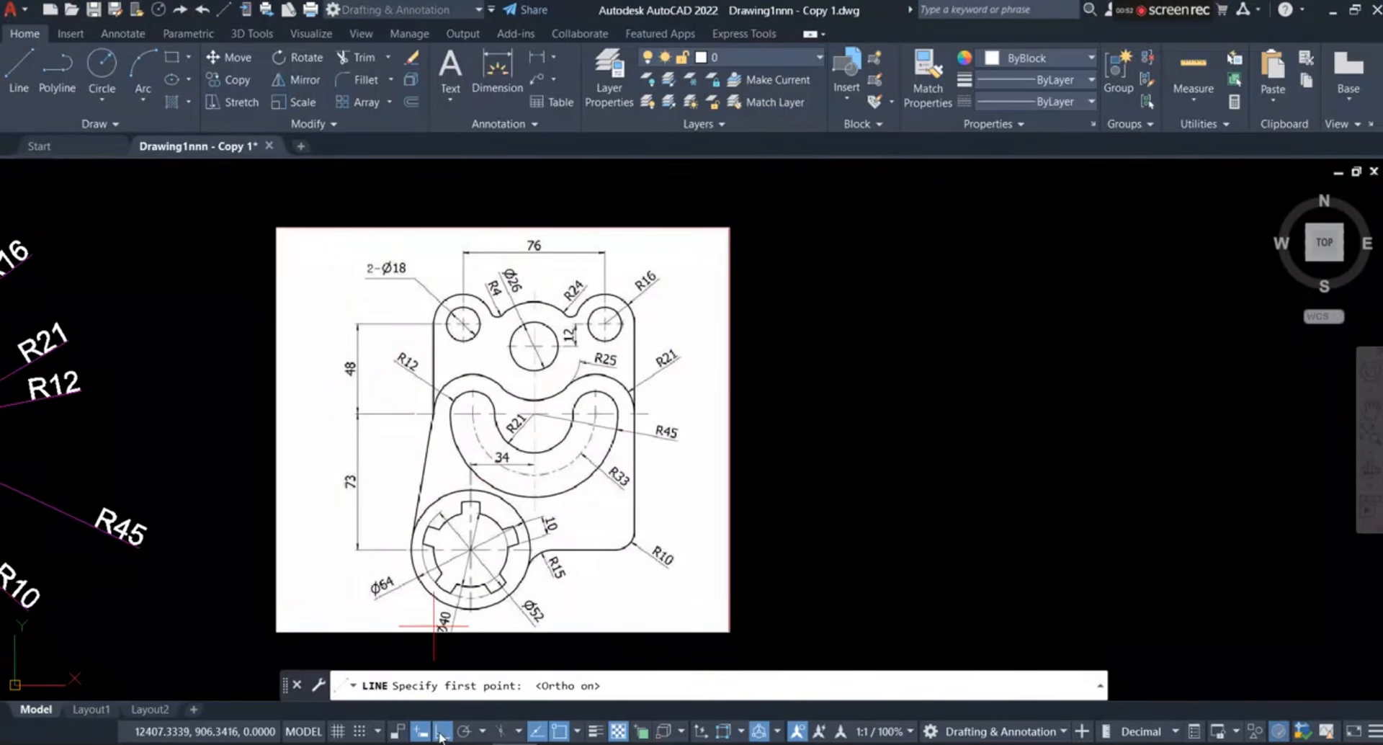
{"action": "left_click", "coordinate": [1065, 220]}
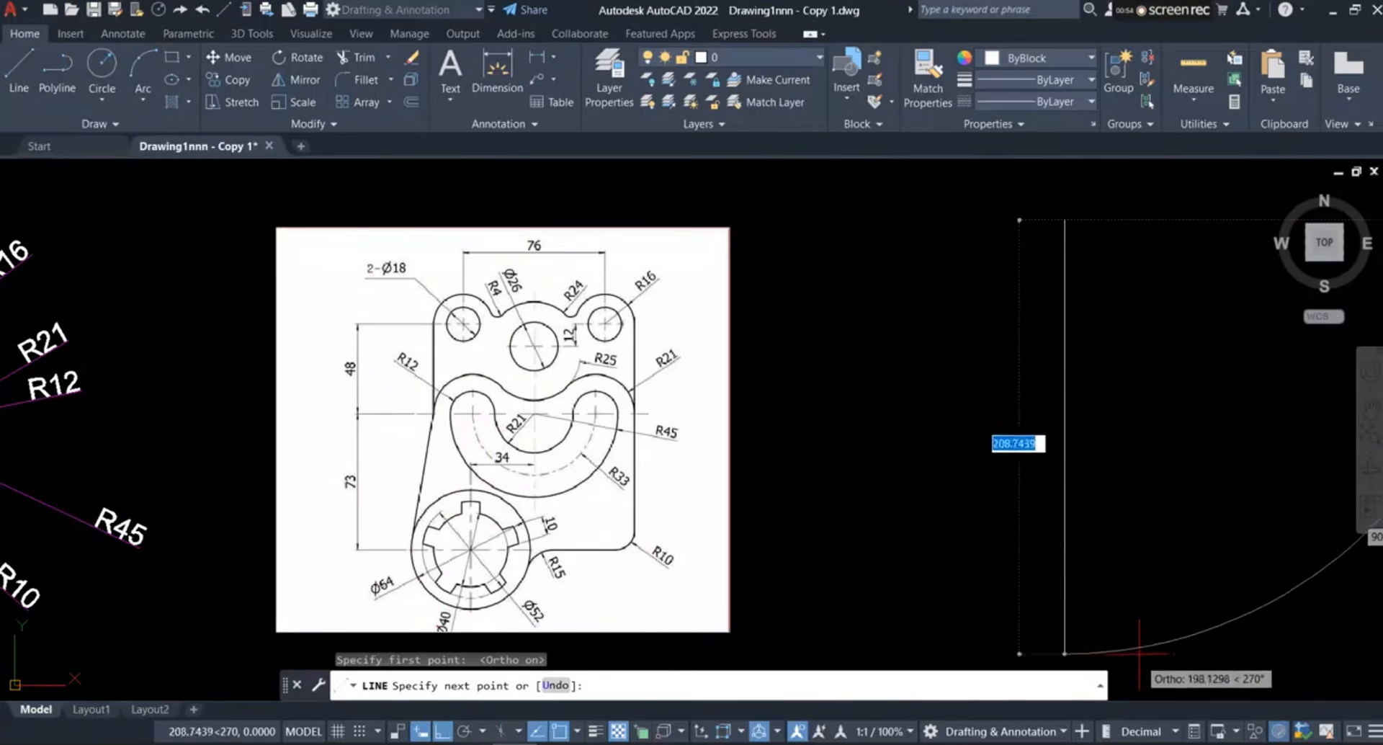
{"action": "left_click", "coordinate": [1140, 653]}
{"action": "right_click", "coordinate": [1179, 513]}
{"action": "left_click", "coordinate": [1213, 520]}
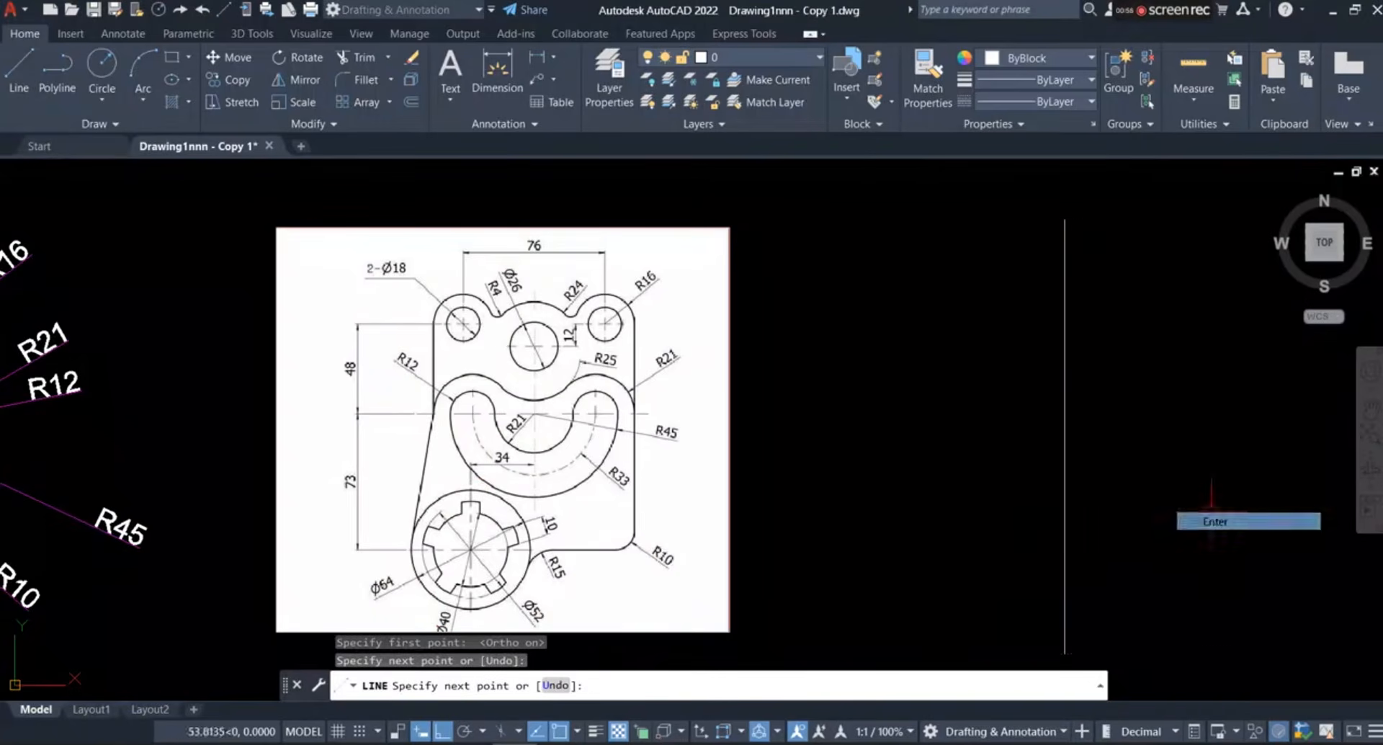
Draw a horizontal centre line crossing the vertical one near its middle
{"action": "key", "text": "Return"}
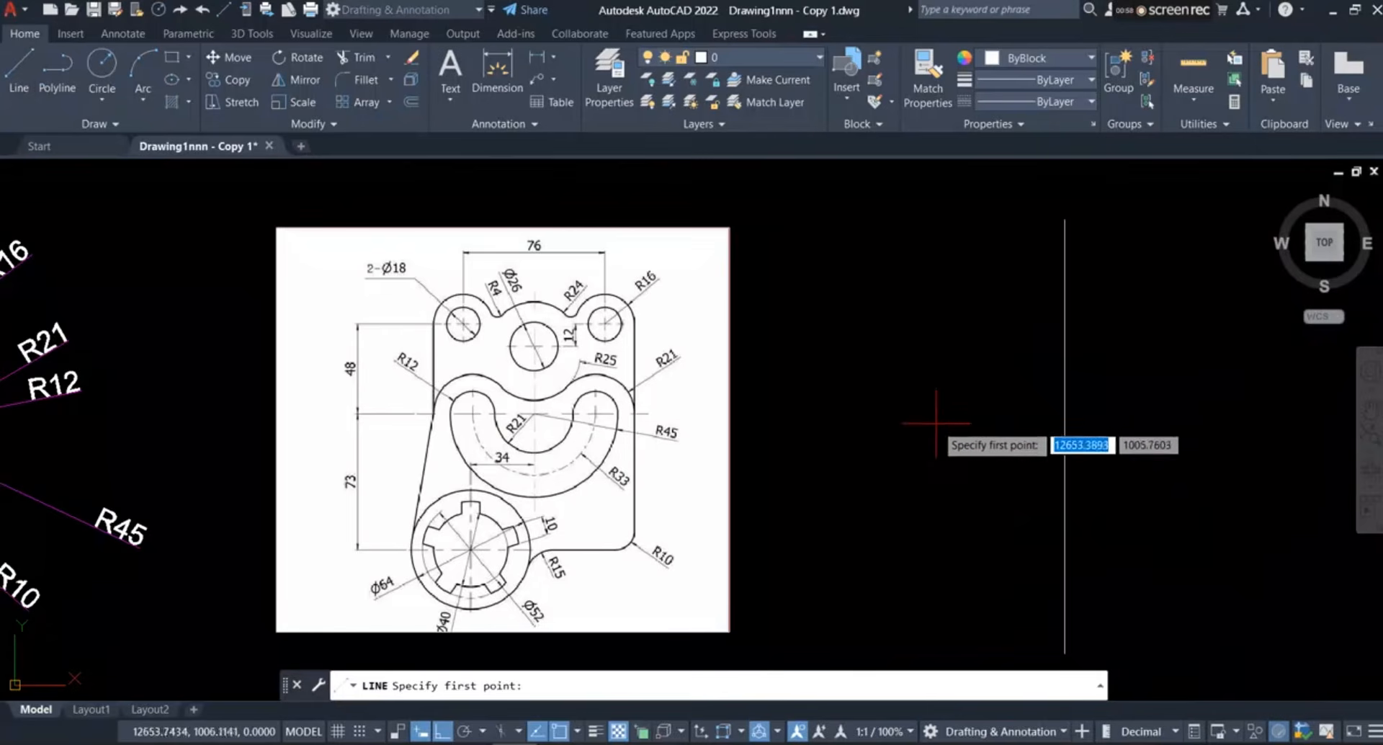
{"action": "left_click", "coordinate": [821, 428]}
{"action": "left_click", "coordinate": [1324, 428]}
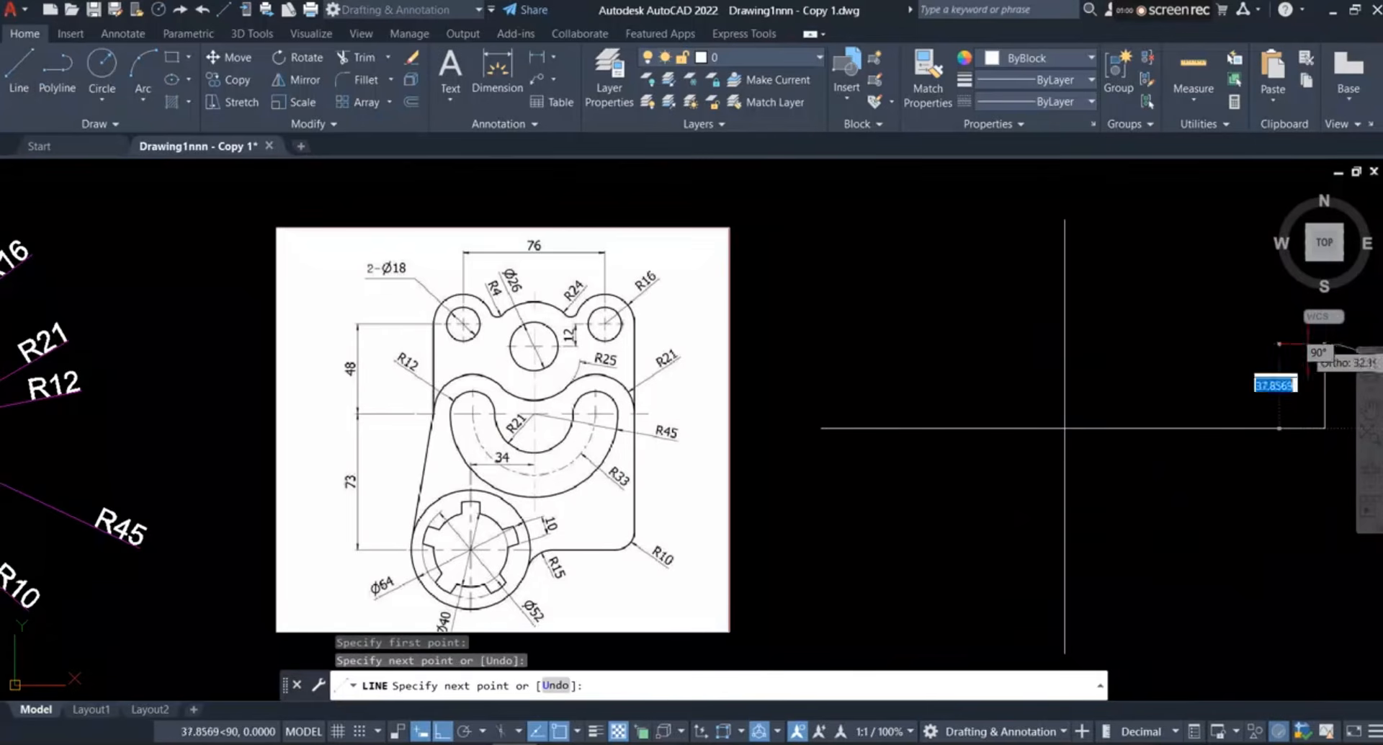
{"action": "right_click", "coordinate": [1240, 308]}
{"action": "left_click", "coordinate": [1268, 325]}
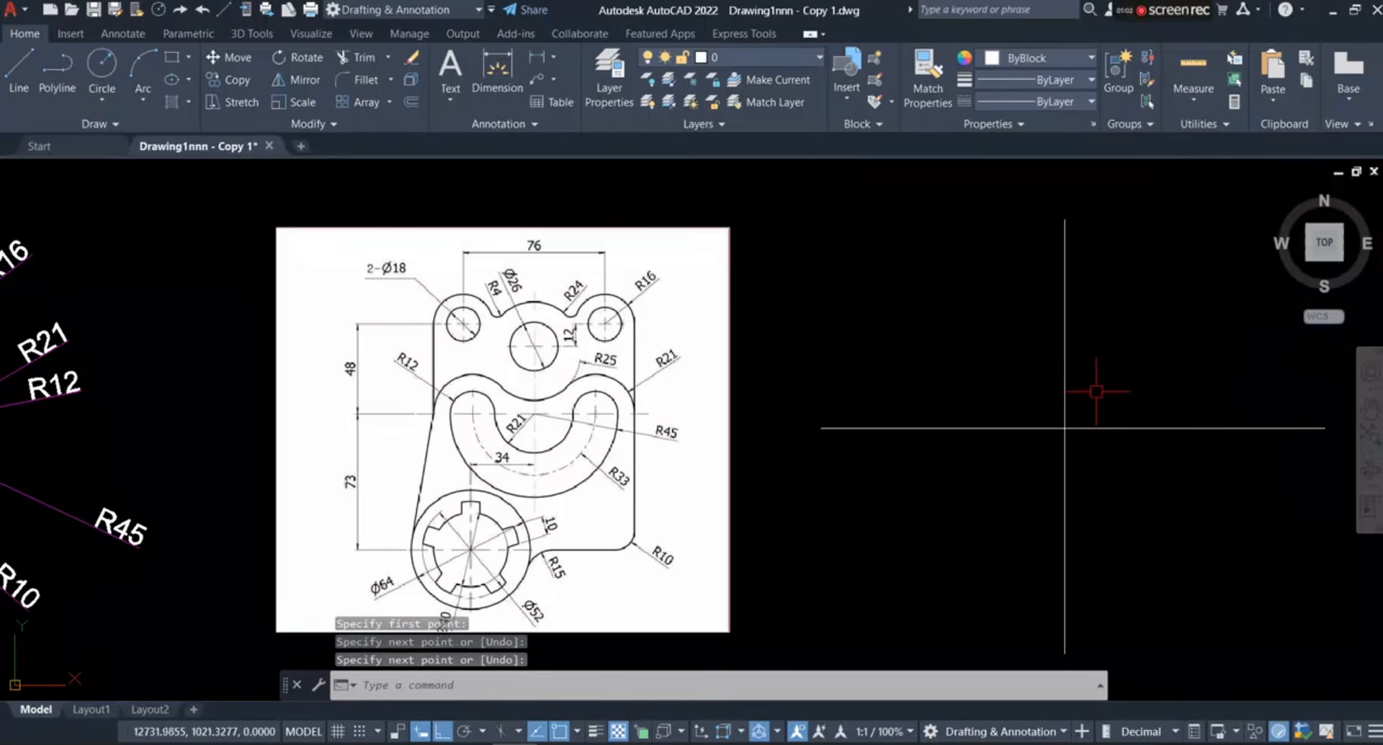
Examine the curved slot's centre and its concentric arc radii in the reference drawing
{"action": "scroll", "coordinate": [539, 380], "scroll_direction": "up", "scroll_amount": 4}
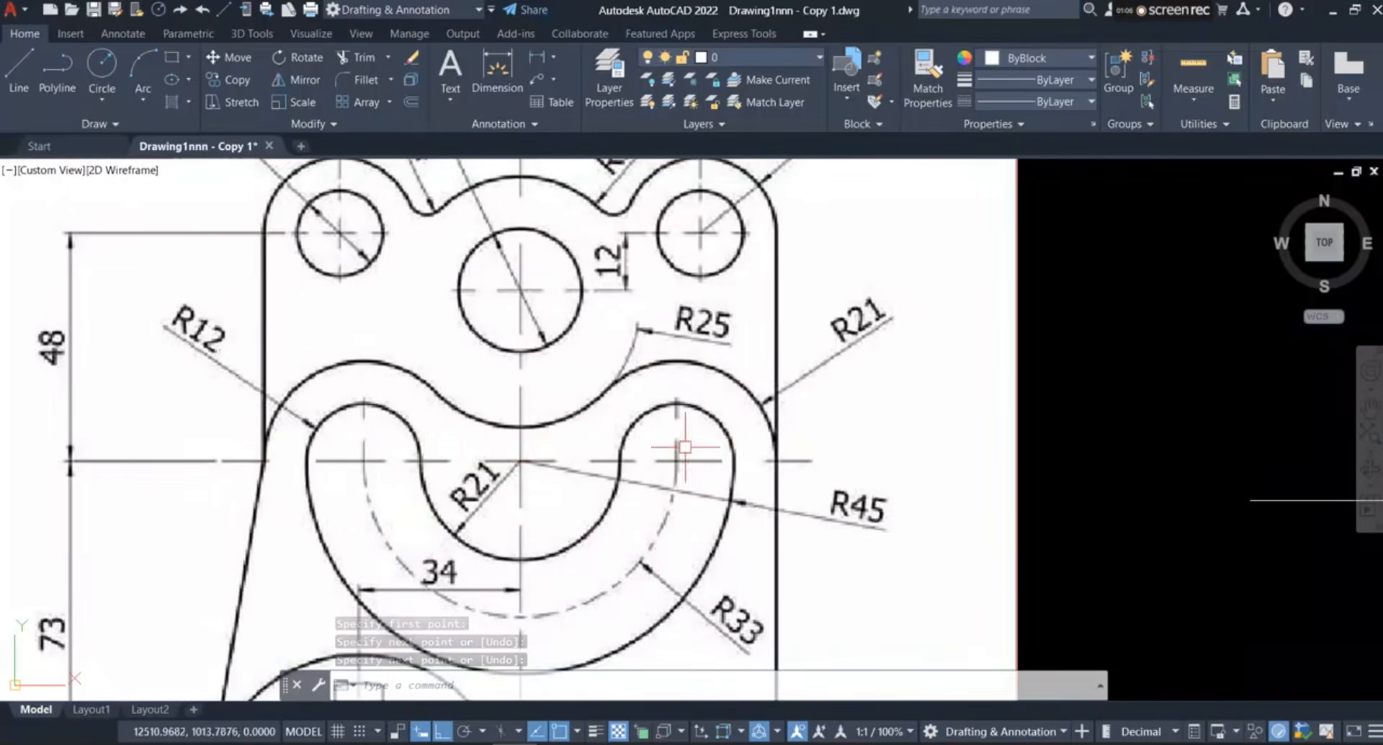
{"action": "scroll", "coordinate": [685, 447], "scroll_direction": "down", "scroll_amount": 5}
{"action": "scroll", "coordinate": [457, 479], "scroll_direction": "up", "scroll_amount": 3}
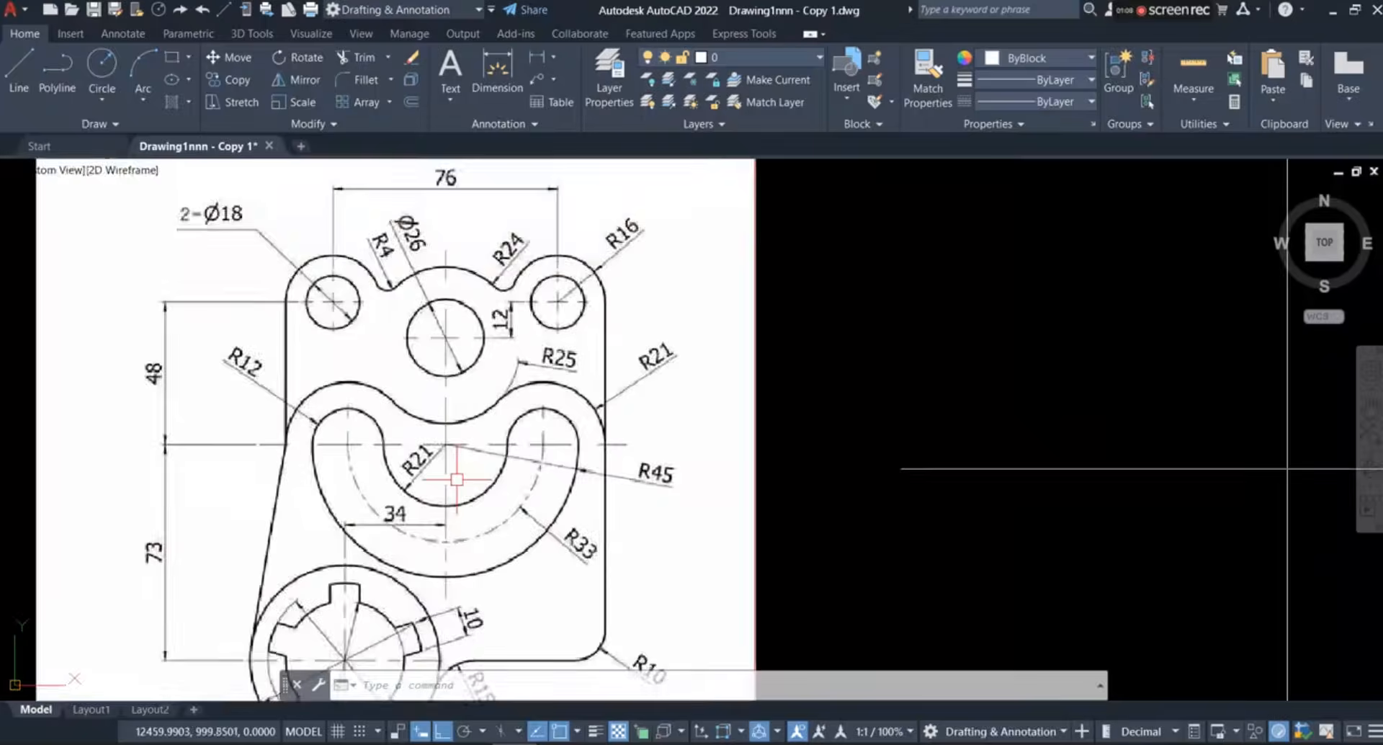
{"action": "scroll", "coordinate": [457, 479], "scroll_direction": "down", "scroll_amount": 2}
{"action": "scroll", "coordinate": [466, 488], "scroll_direction": "up", "scroll_amount": 6}
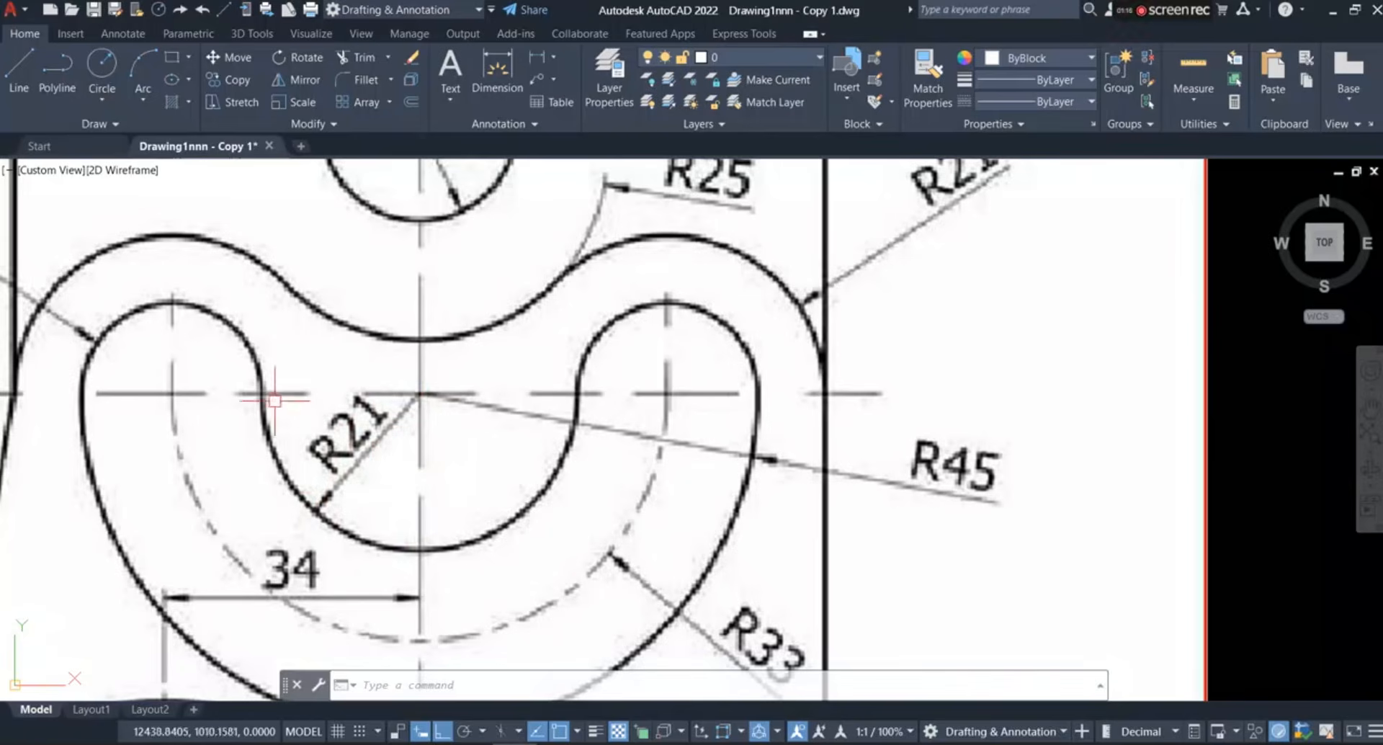
{"action": "left_click", "coordinate": [313, 461]}
{"action": "left_click", "coordinate": [347, 475]}
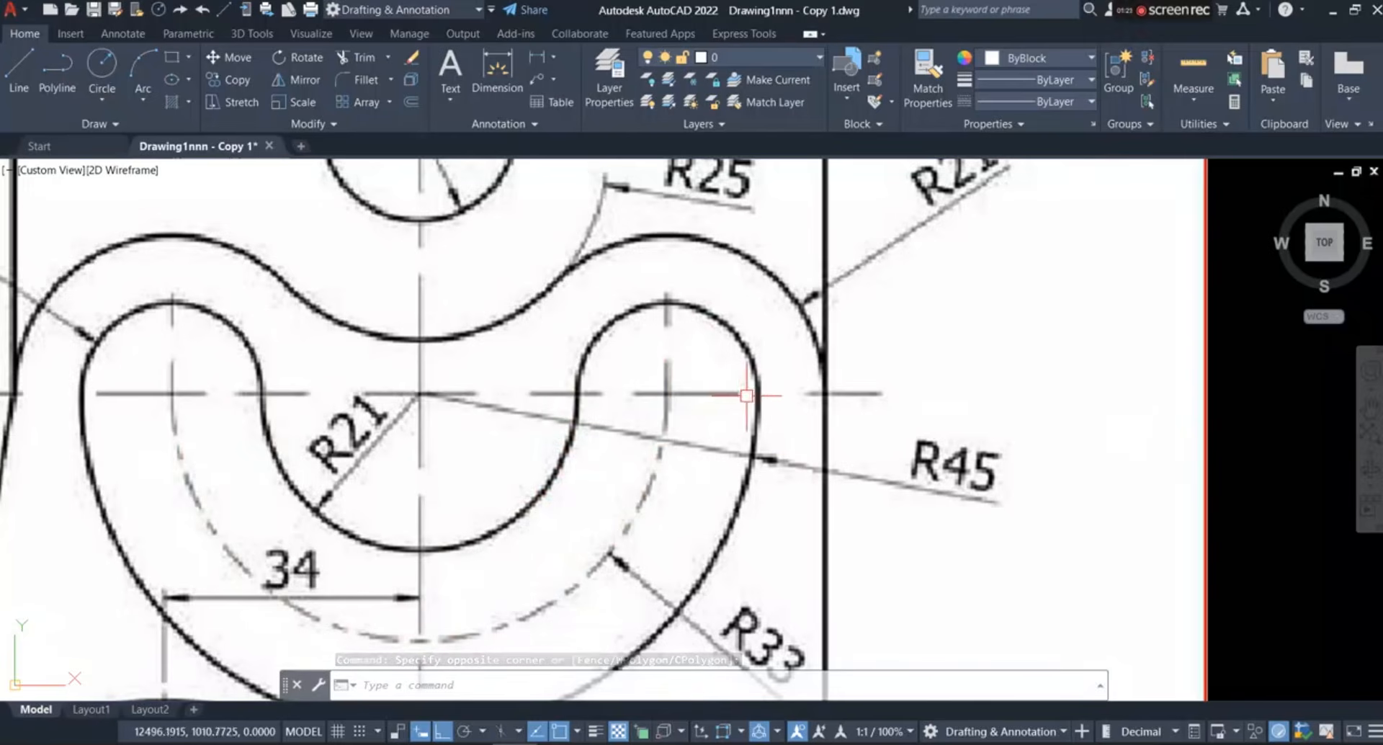
{"action": "scroll", "coordinate": [389, 497], "scroll_direction": "down", "scroll_amount": 2}
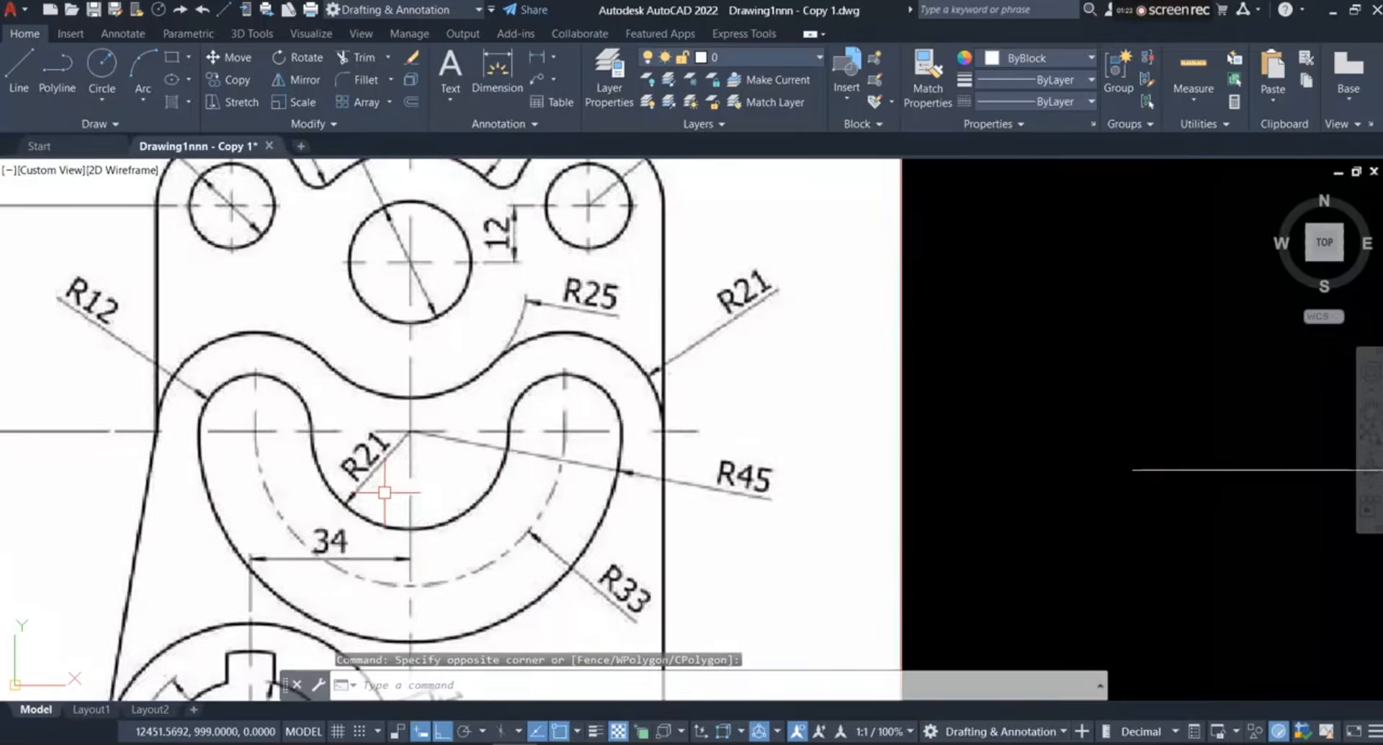
Draw a circle of radius 21 centred on the intersection of the two centre lines
{"action": "scroll", "coordinate": [384, 493], "scroll_direction": "down", "scroll_amount": 4}
{"action": "scroll", "coordinate": [1049, 449], "scroll_direction": "up", "scroll_amount": 2}
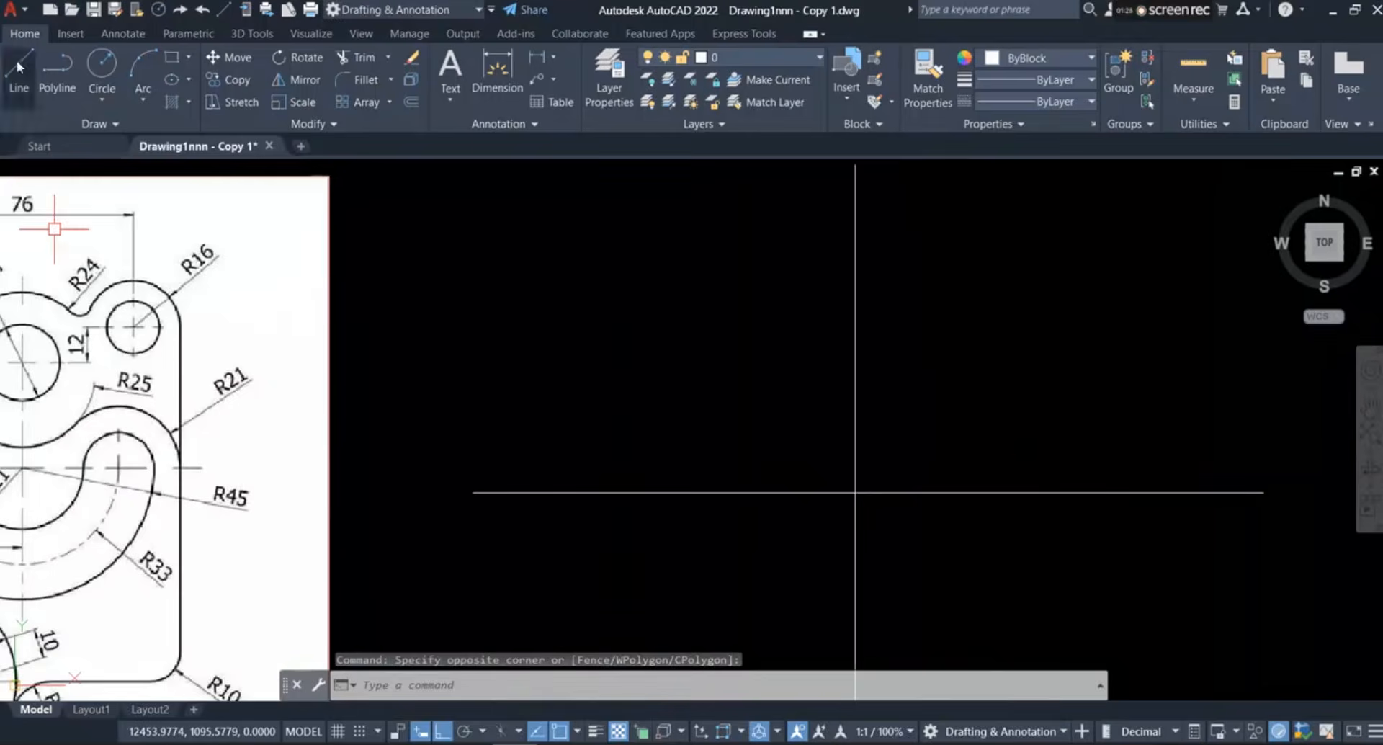
{"action": "left_click", "coordinate": [101, 65]}
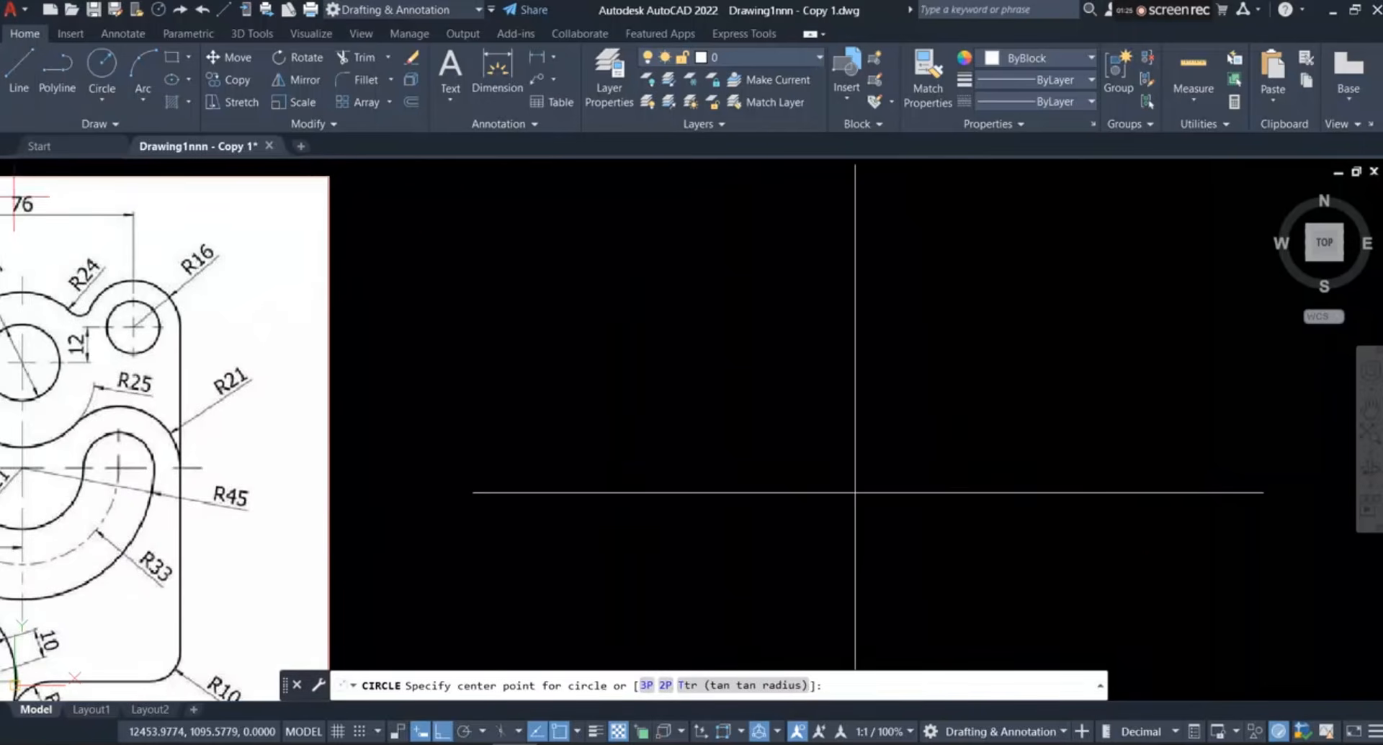
{"action": "left_click", "coordinate": [855, 493]}
{"action": "type", "text": "21"}
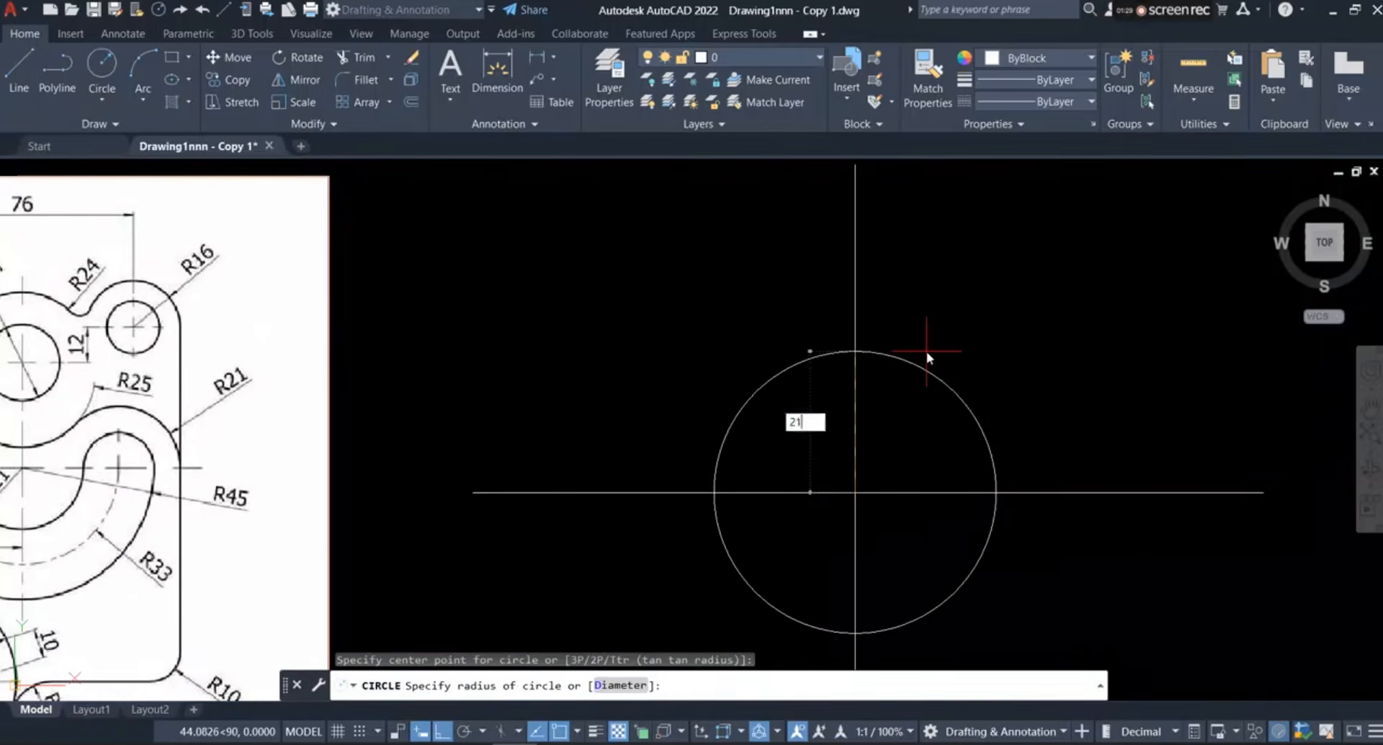
{"action": "key", "text": "Return"}
Draw a concentric circle of radius 33 at the centre-line intersection
{"action": "left_click", "coordinate": [102, 65]}
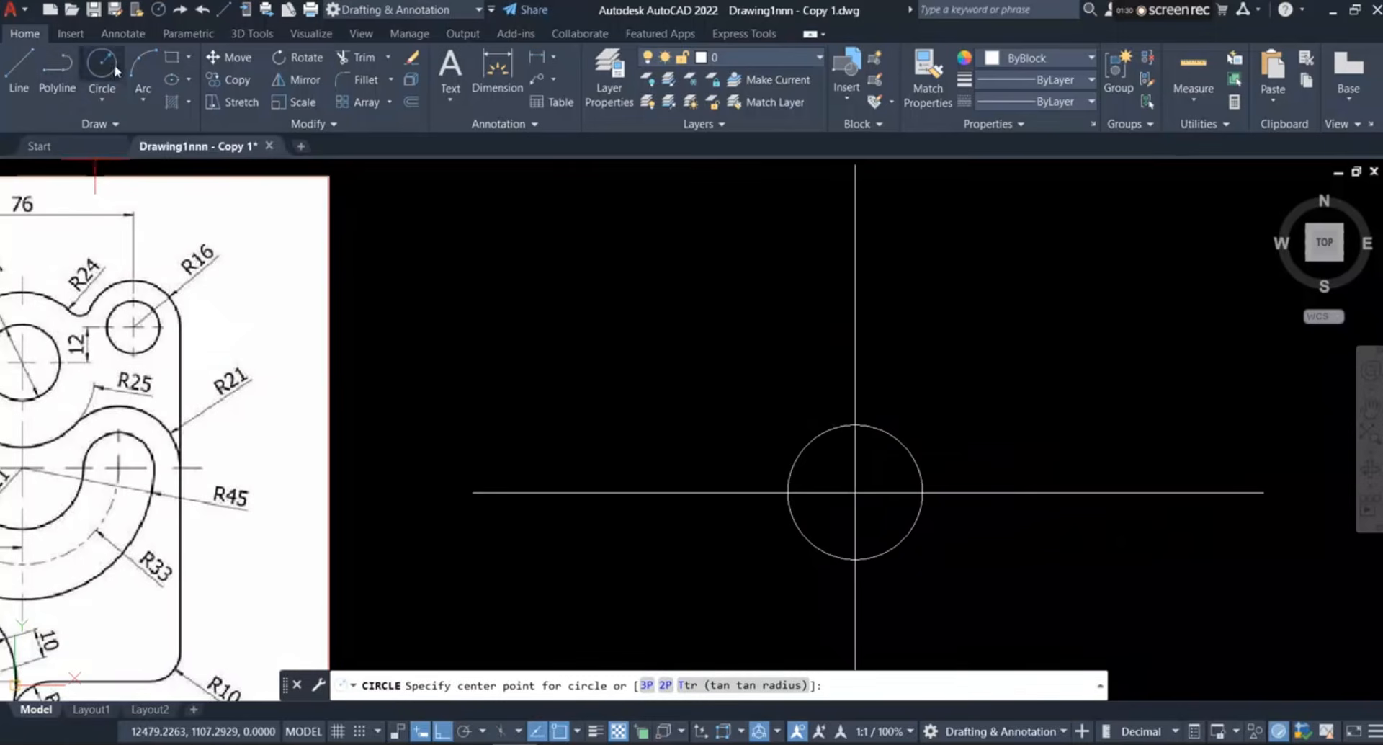
{"action": "left_click", "coordinate": [855, 493]}
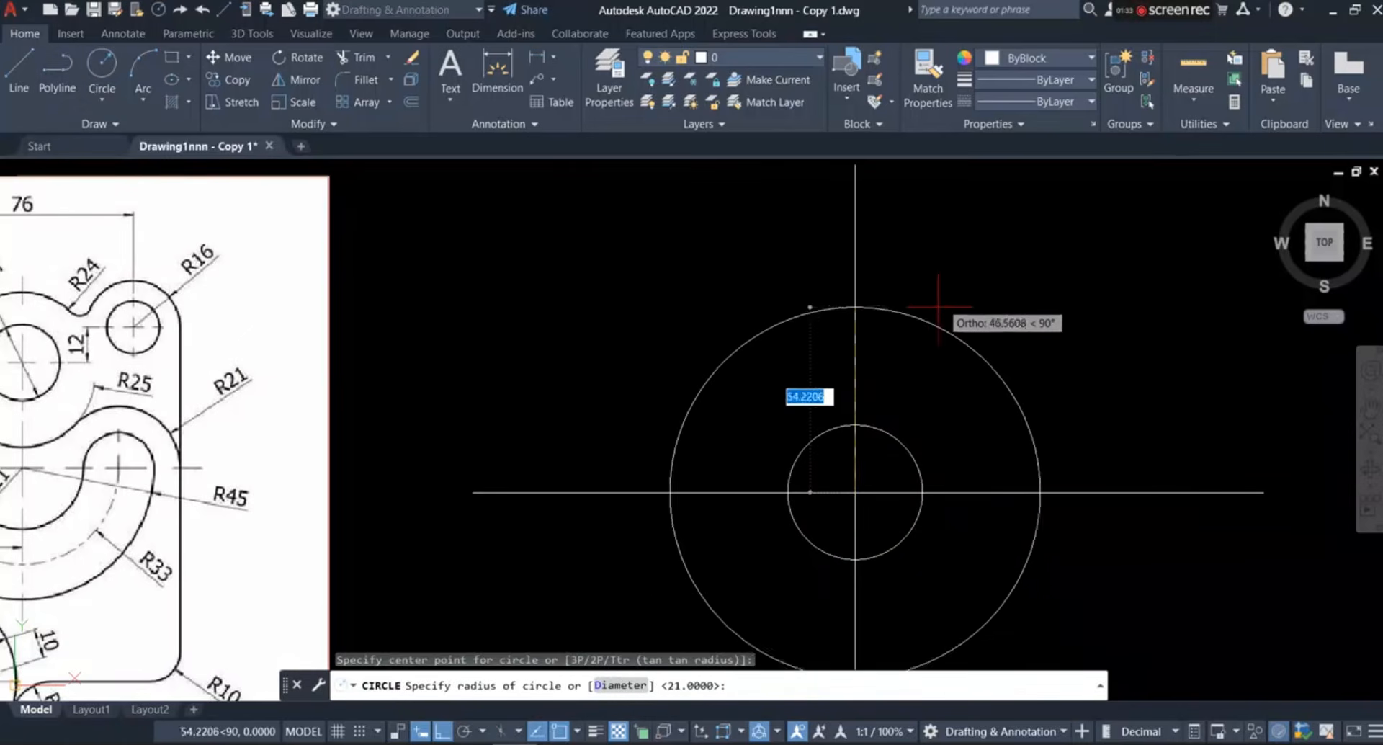
{"action": "type", "text": "33"}
{"action": "key", "text": "Return"}
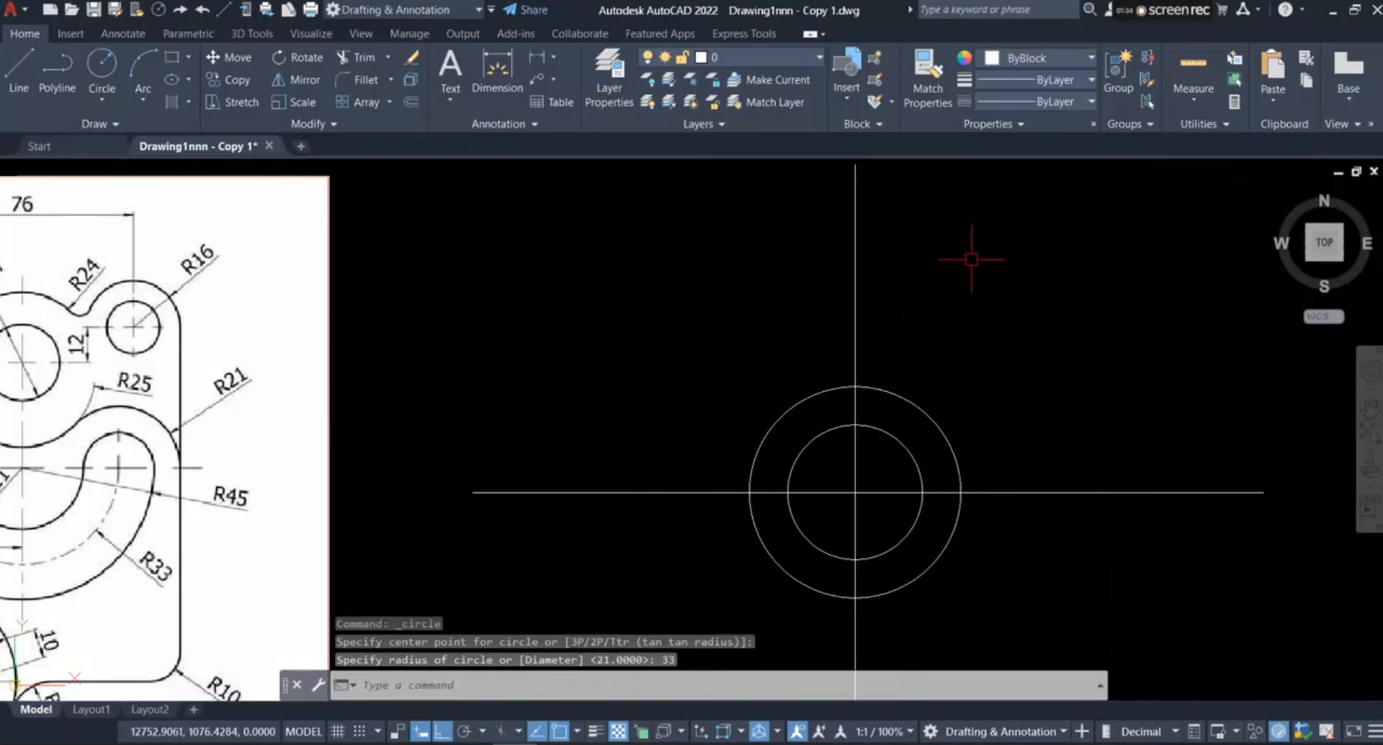
Draw a concentric circle of radius 45 at the centre-line intersection
{"action": "left_click", "coordinate": [101, 65]}
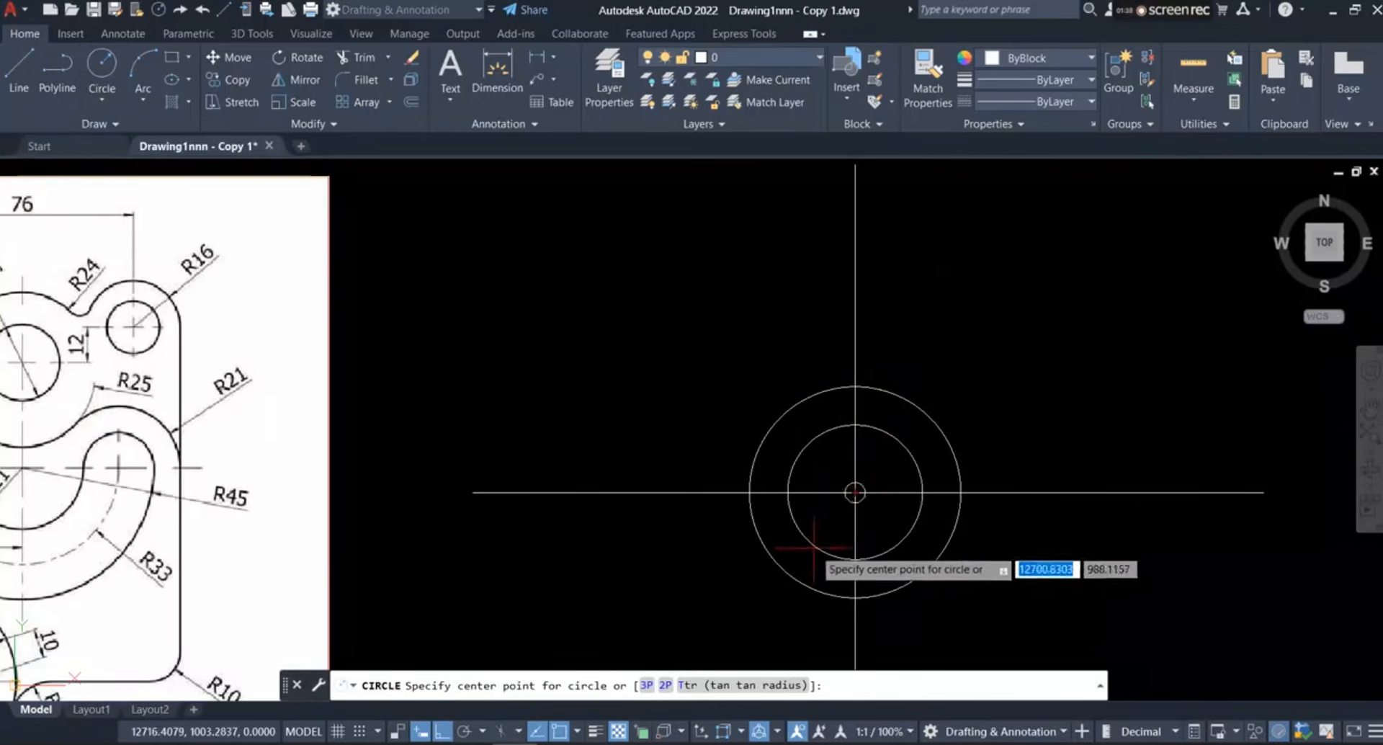
{"action": "left_click", "coordinate": [856, 493]}
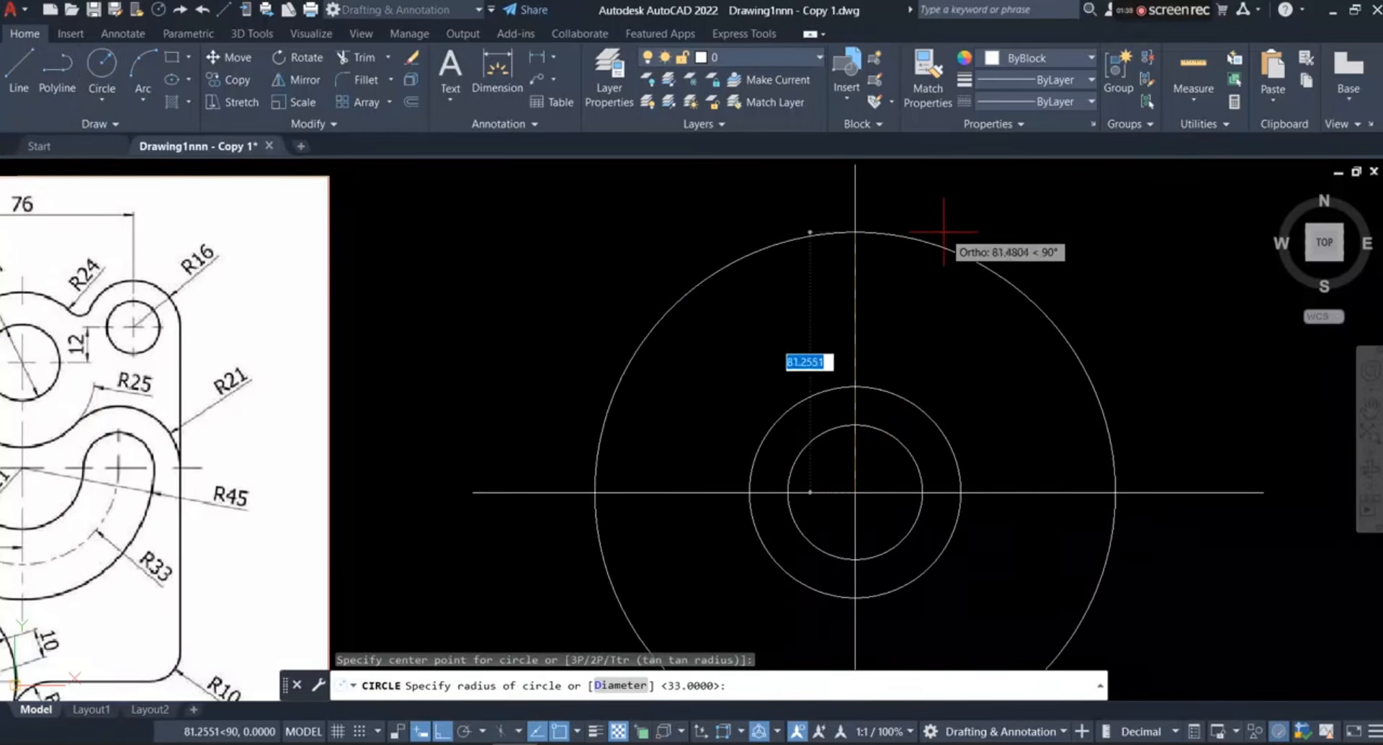
{"action": "type", "text": "45"}
{"action": "key", "text": "Return"}
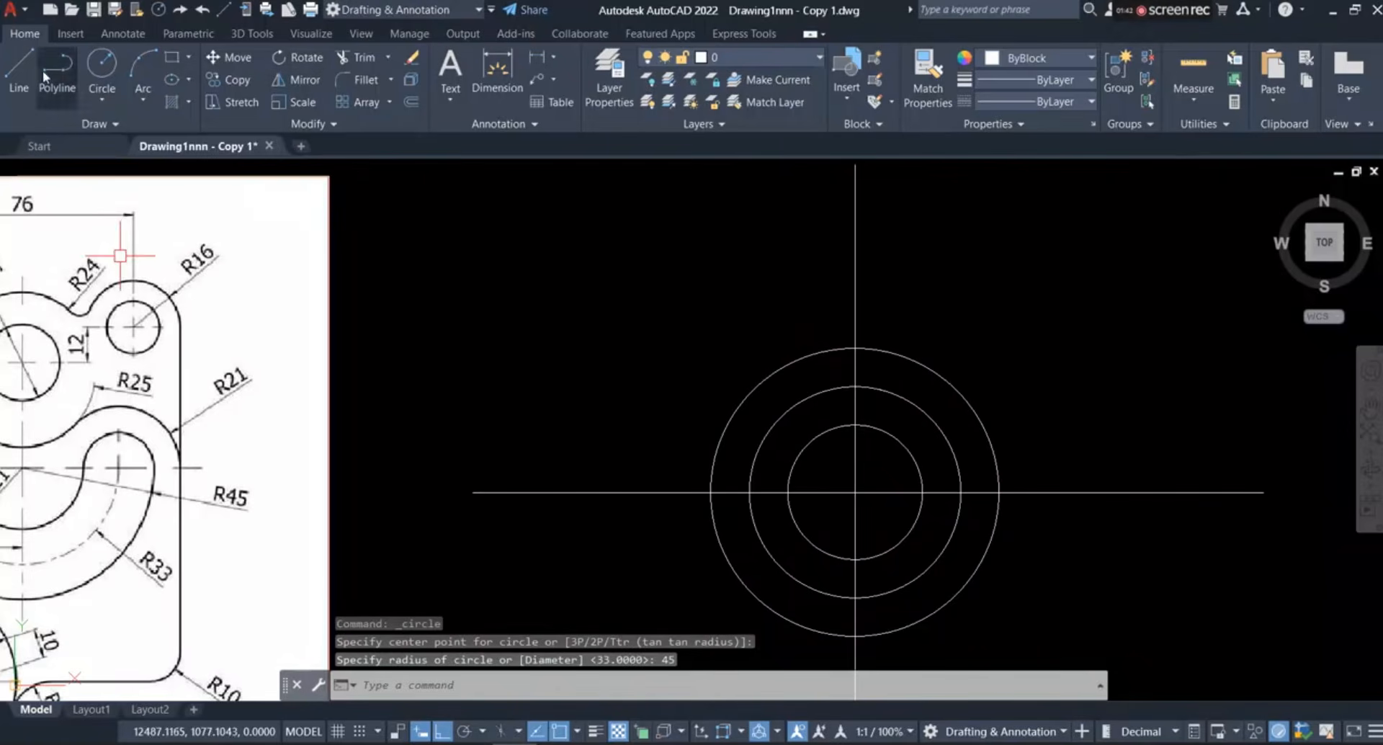
Trim away the upper halves of the three concentric circles above the horizontal centre line
{"action": "left_click", "coordinate": [357, 57]}
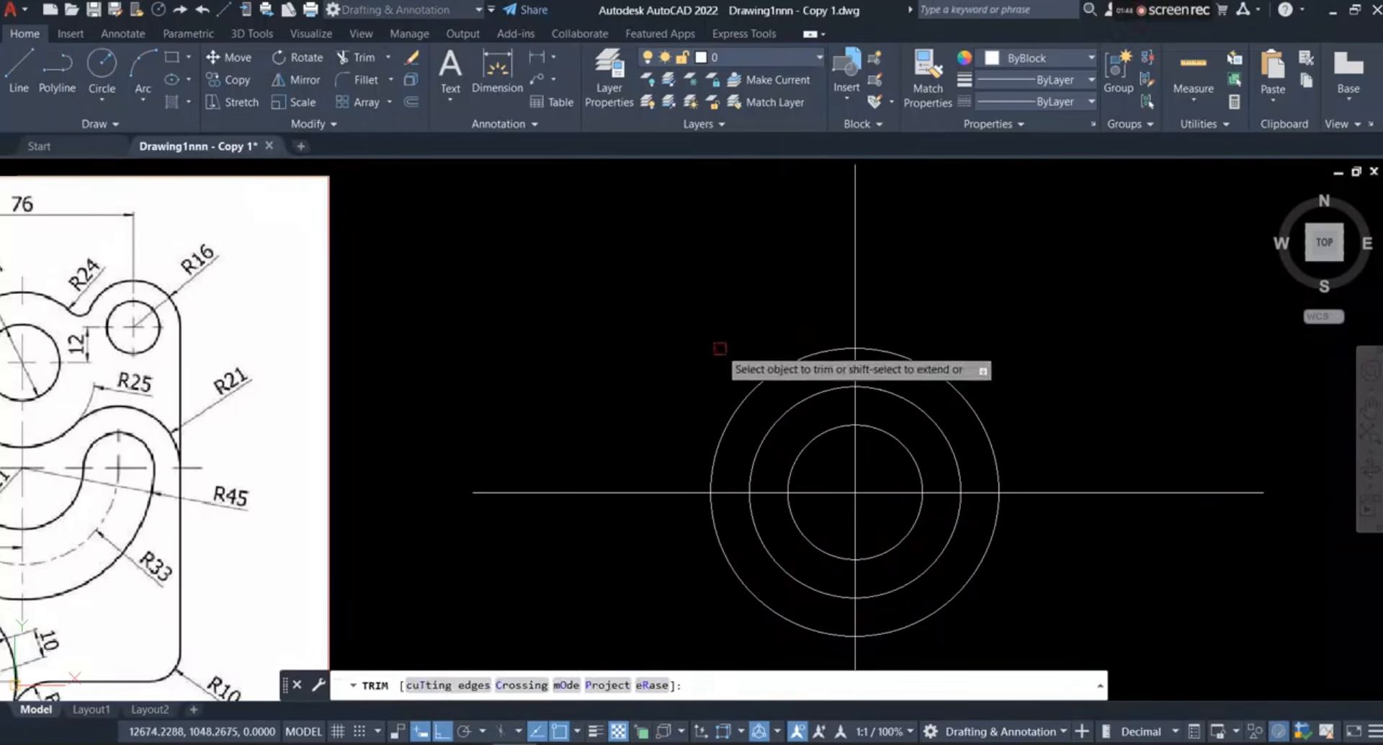
{"action": "left_click_drag", "start_coordinate": [720, 349], "coordinate": [810, 443]}
{"action": "left_click_drag", "start_coordinate": [974, 344], "coordinate": [926, 465]}
Examine the rounded ends of the curved slot and their radius in the reference drawing
{"action": "scroll", "coordinate": [869, 559], "scroll_direction": "down", "scroll_amount": 2}
{"action": "scroll", "coordinate": [284, 454], "scroll_direction": "up", "scroll_amount": 5}
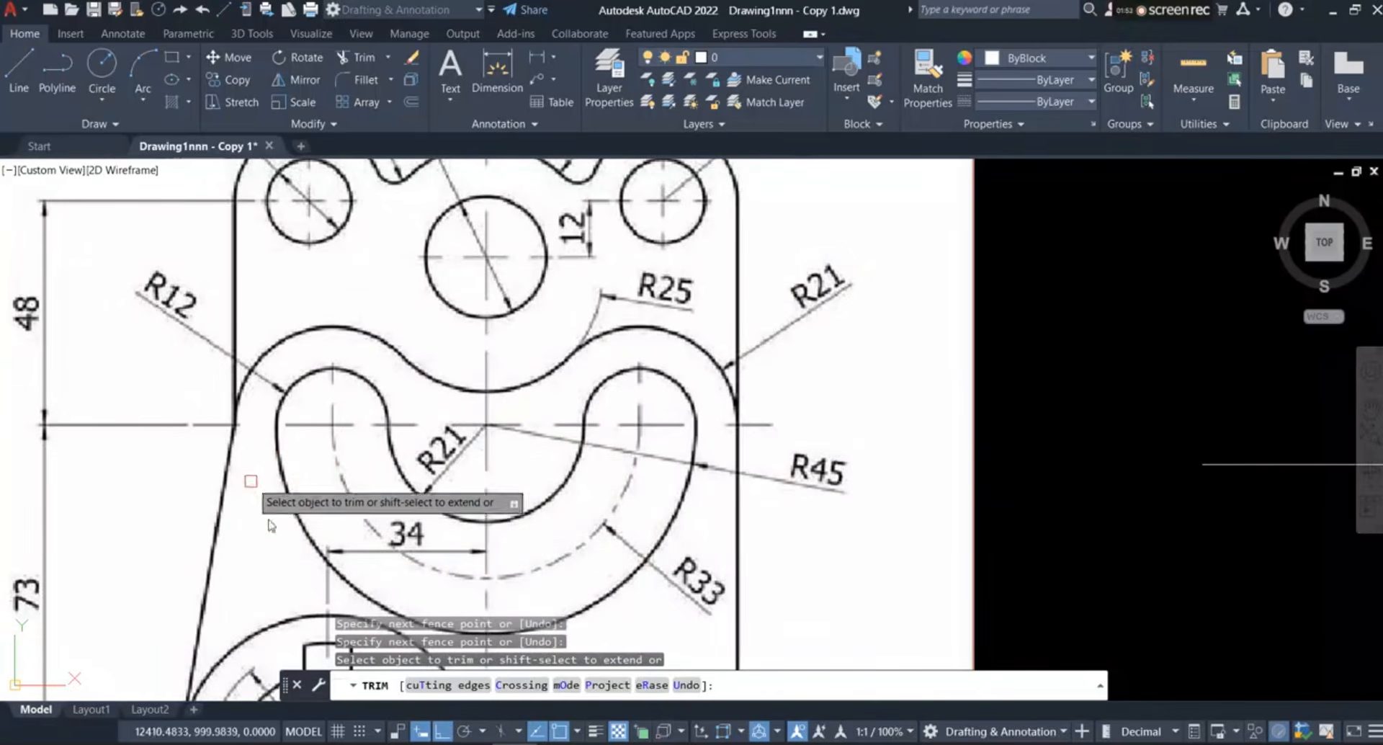
{"action": "scroll", "coordinate": [284, 329], "scroll_direction": "up", "scroll_amount": 2}
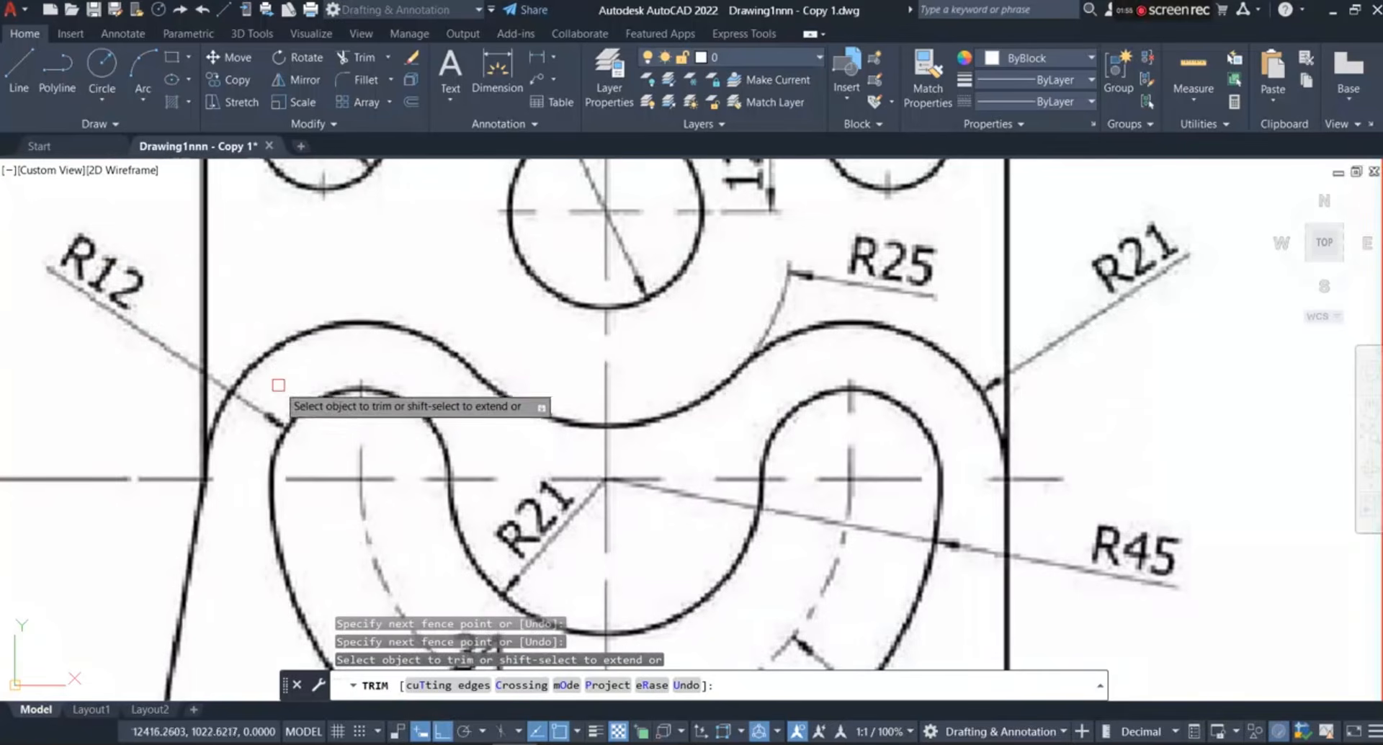
{"action": "scroll", "coordinate": [102, 291], "scroll_direction": "down", "scroll_amount": 2}
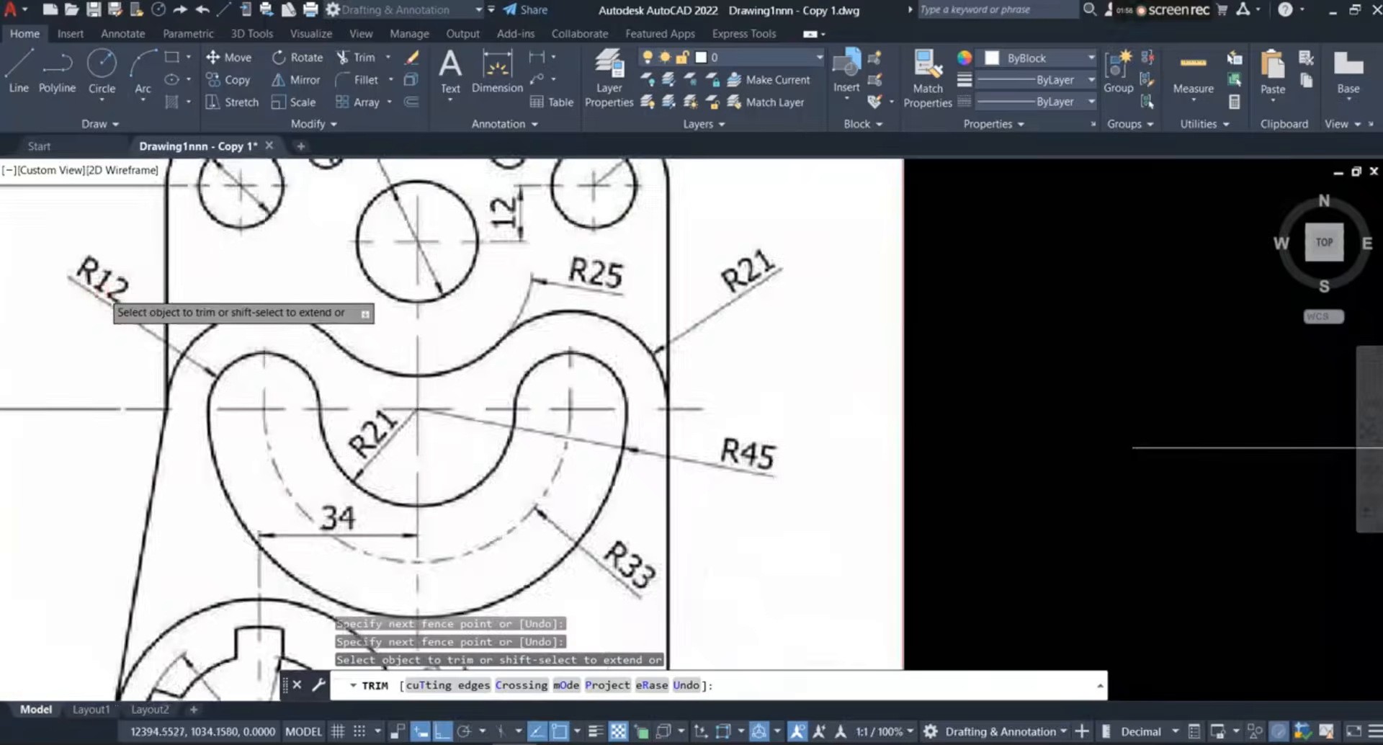
{"action": "scroll", "coordinate": [101, 293], "scroll_direction": "down", "scroll_amount": 2}
{"action": "scroll", "coordinate": [181, 360], "scroll_direction": "up", "scroll_amount": 4}
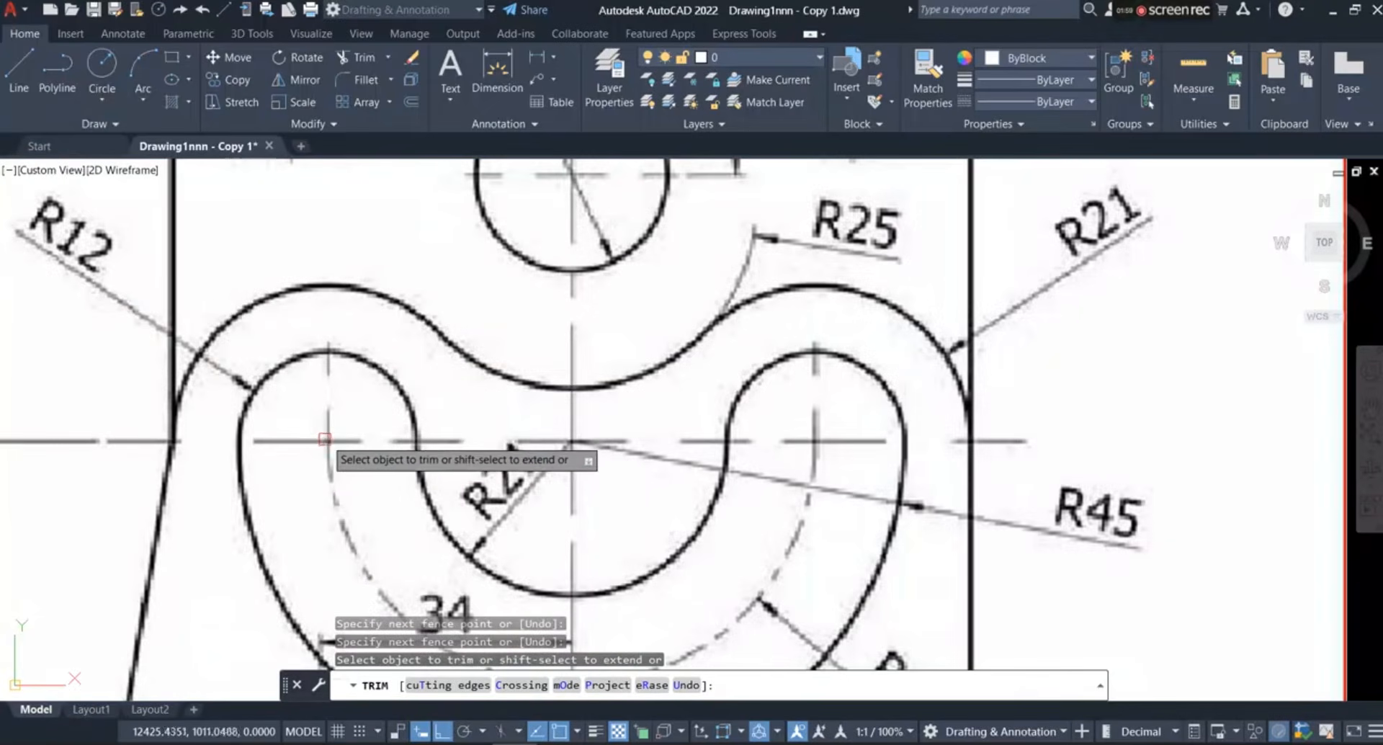
{"action": "scroll", "coordinate": [327, 444], "scroll_direction": "down", "scroll_amount": 4}
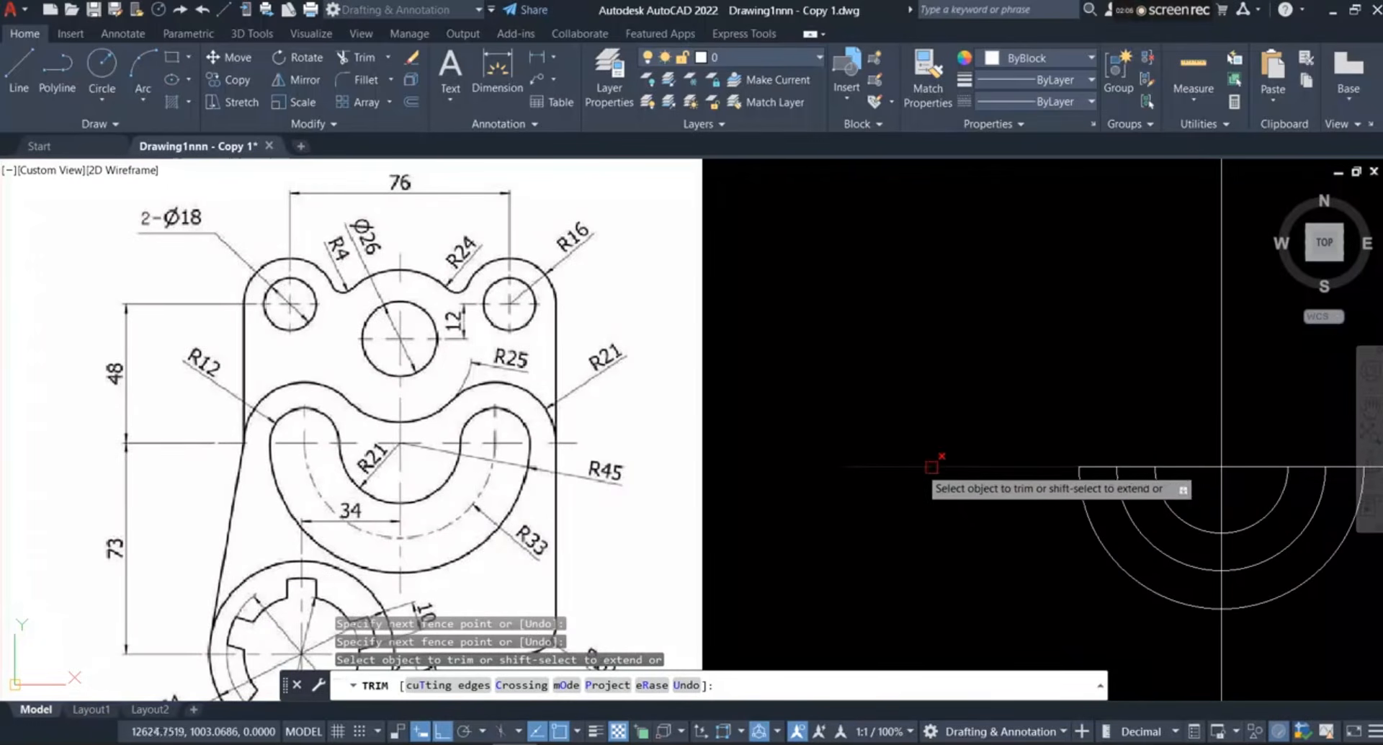
{"action": "left_click", "coordinate": [1150, 472]}
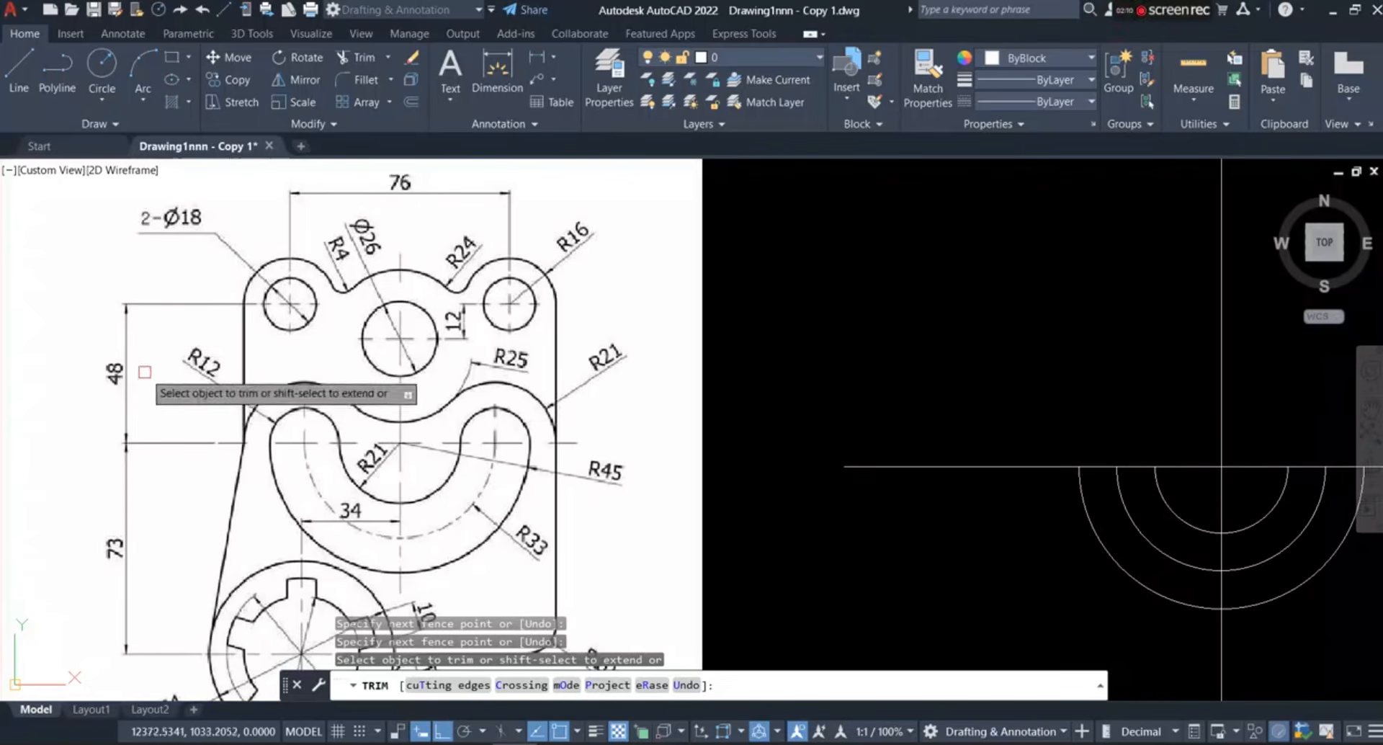
Draw a circle of radius 12 centred on the left end of the middle slot arc
{"action": "scroll", "coordinate": [159, 382], "scroll_direction": "down", "scroll_amount": 3}
{"action": "scroll", "coordinate": [757, 430], "scroll_direction": "up", "scroll_amount": 4}
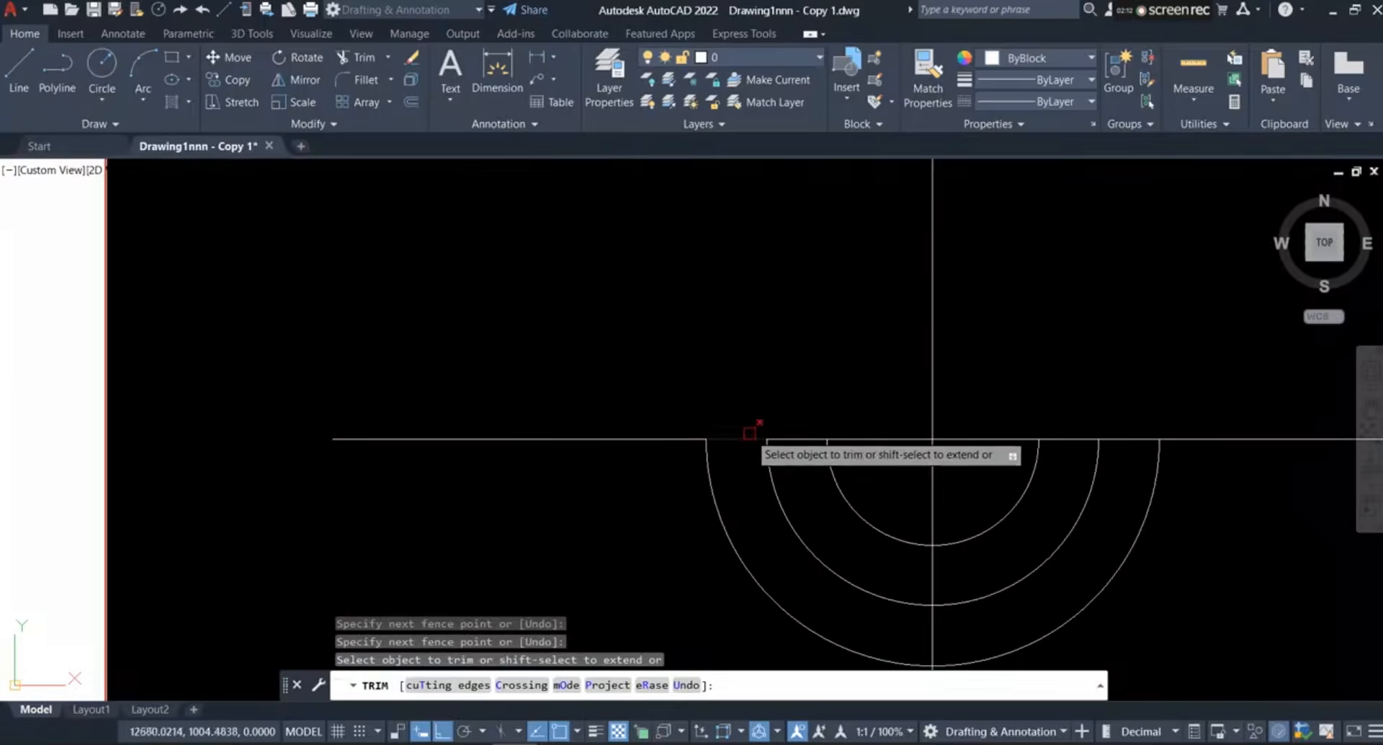
{"action": "left_click", "coordinate": [102, 66]}
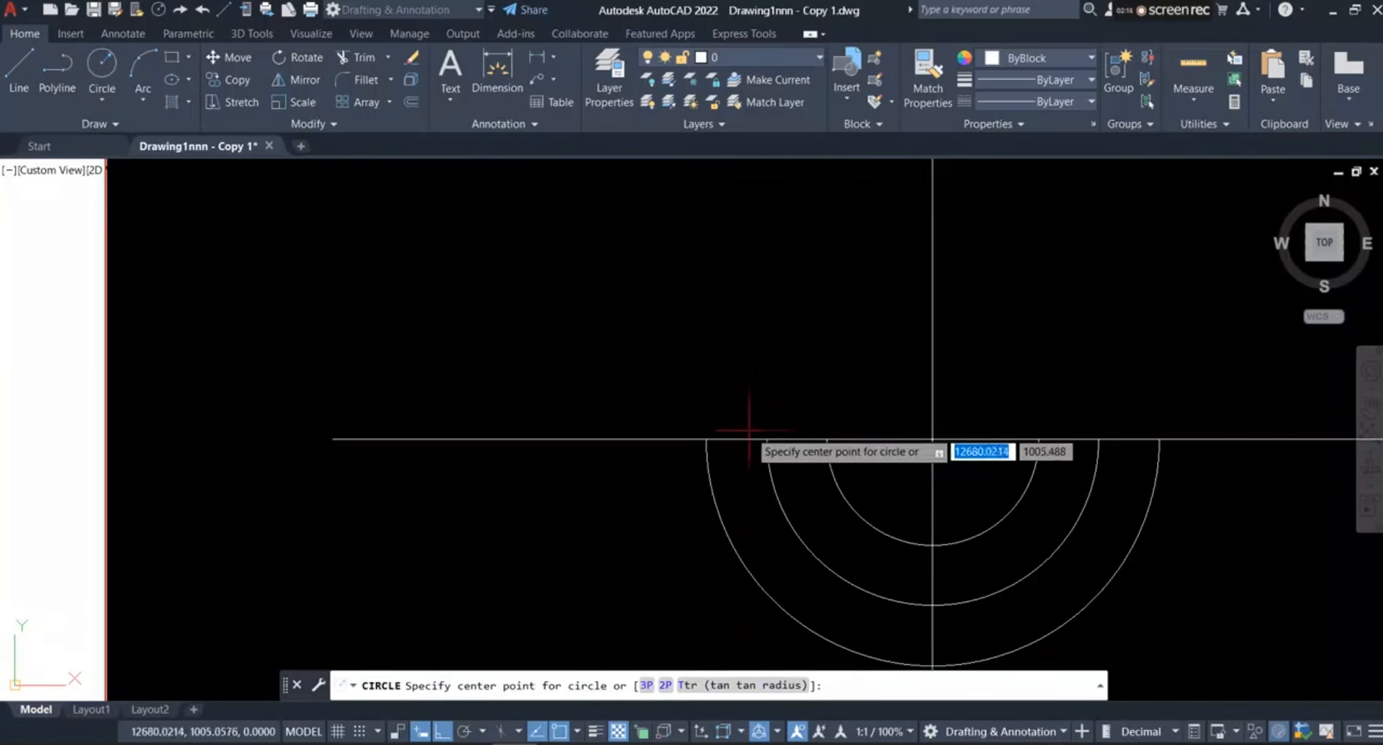
{"action": "left_click", "coordinate": [767, 439]}
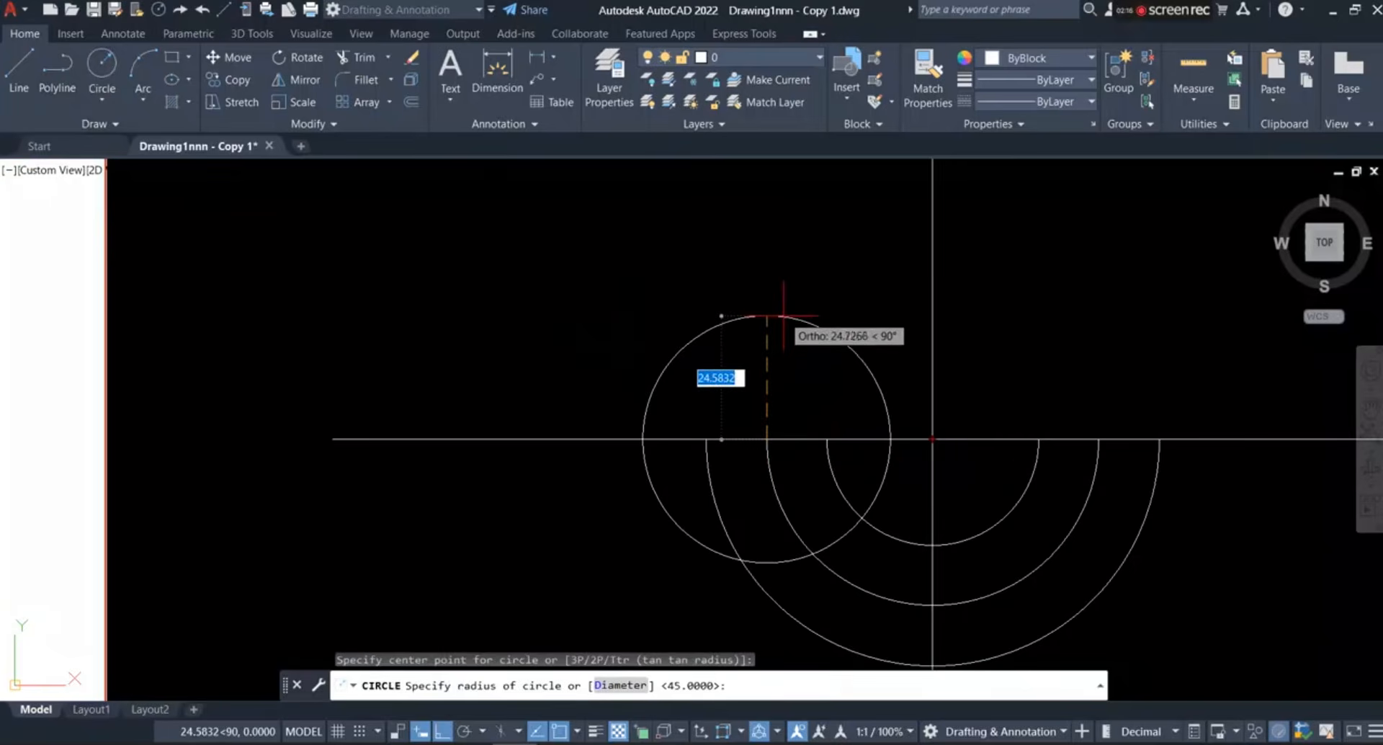
{"action": "type", "text": "12"}
{"action": "key", "text": "Return"}
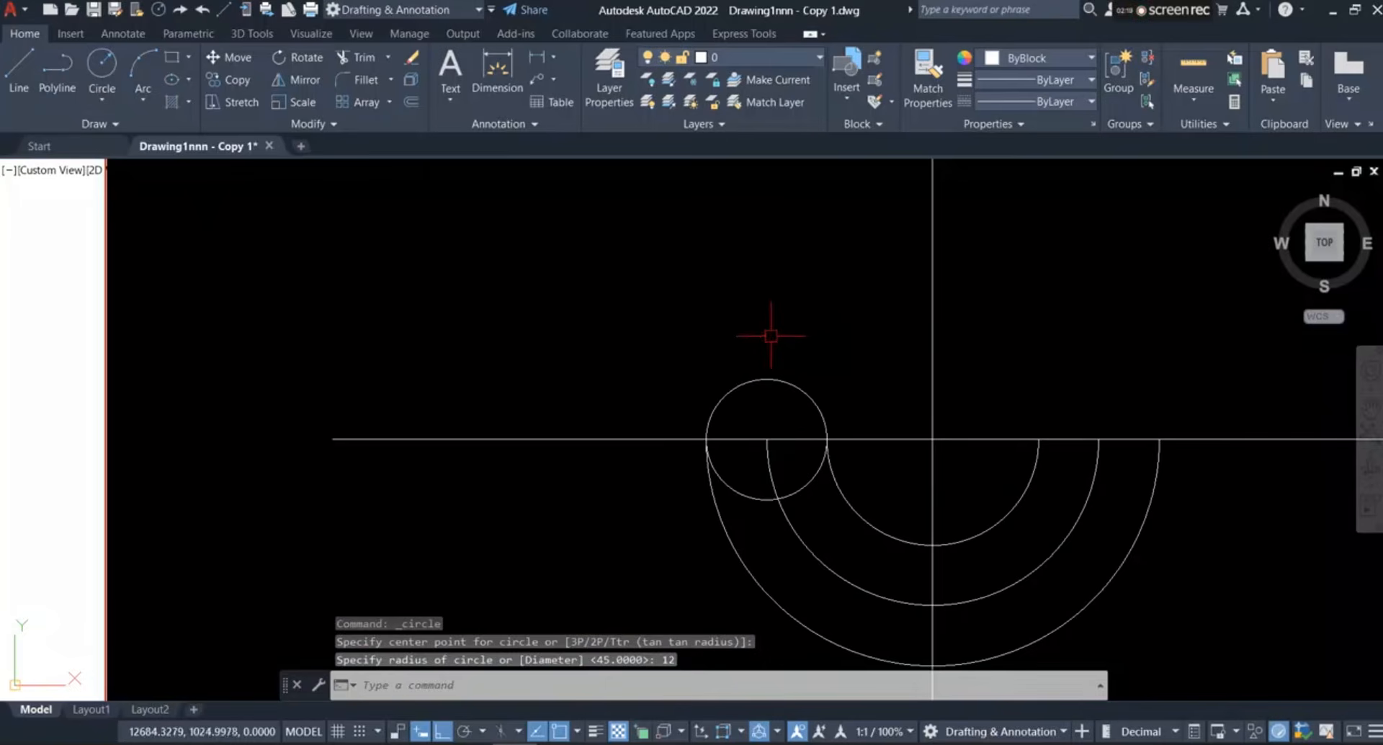
Trim away the lower half of the radius 12 circle below the horizontal centre line
{"action": "left_click", "coordinate": [364, 58]}
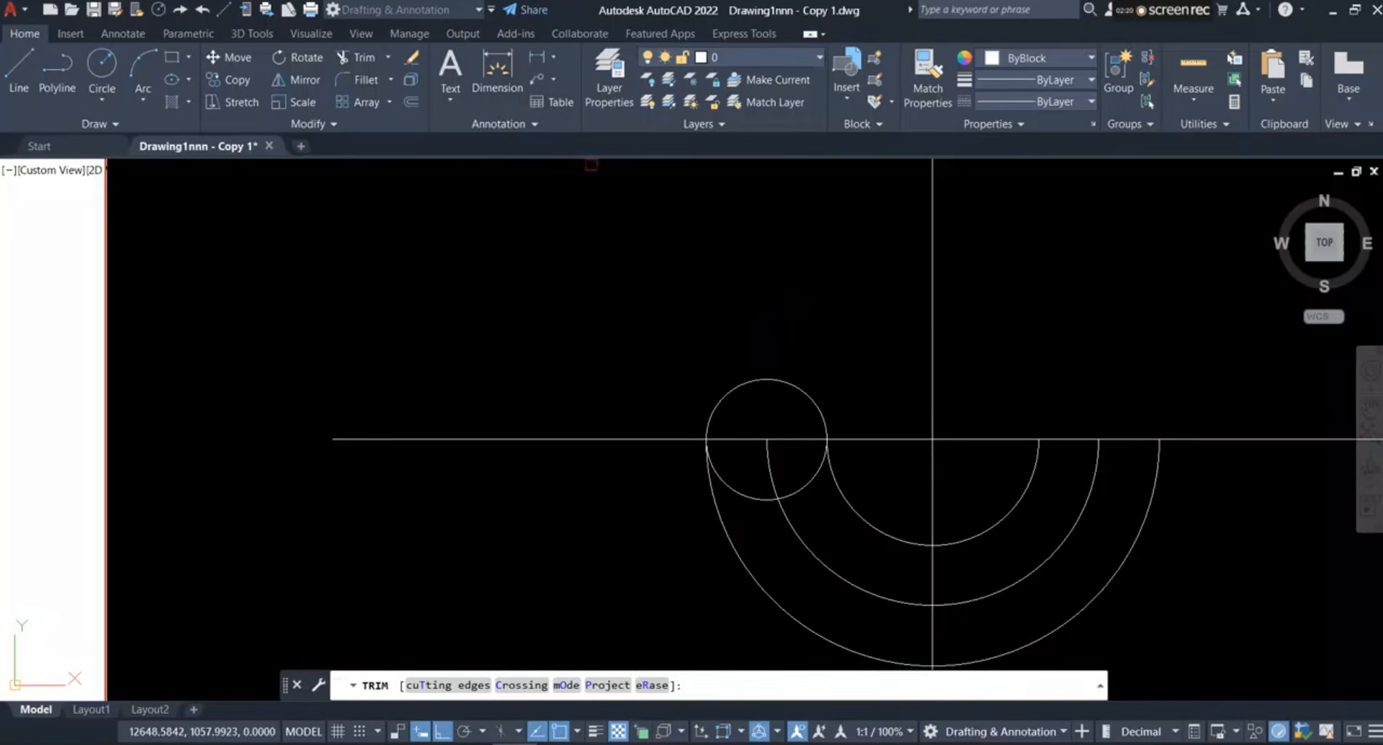
{"action": "left_click", "coordinate": [799, 486]}
{"action": "left_click", "coordinate": [750, 497]}
{"action": "scroll", "coordinate": [672, 457], "scroll_direction": "down", "scroll_amount": 2}
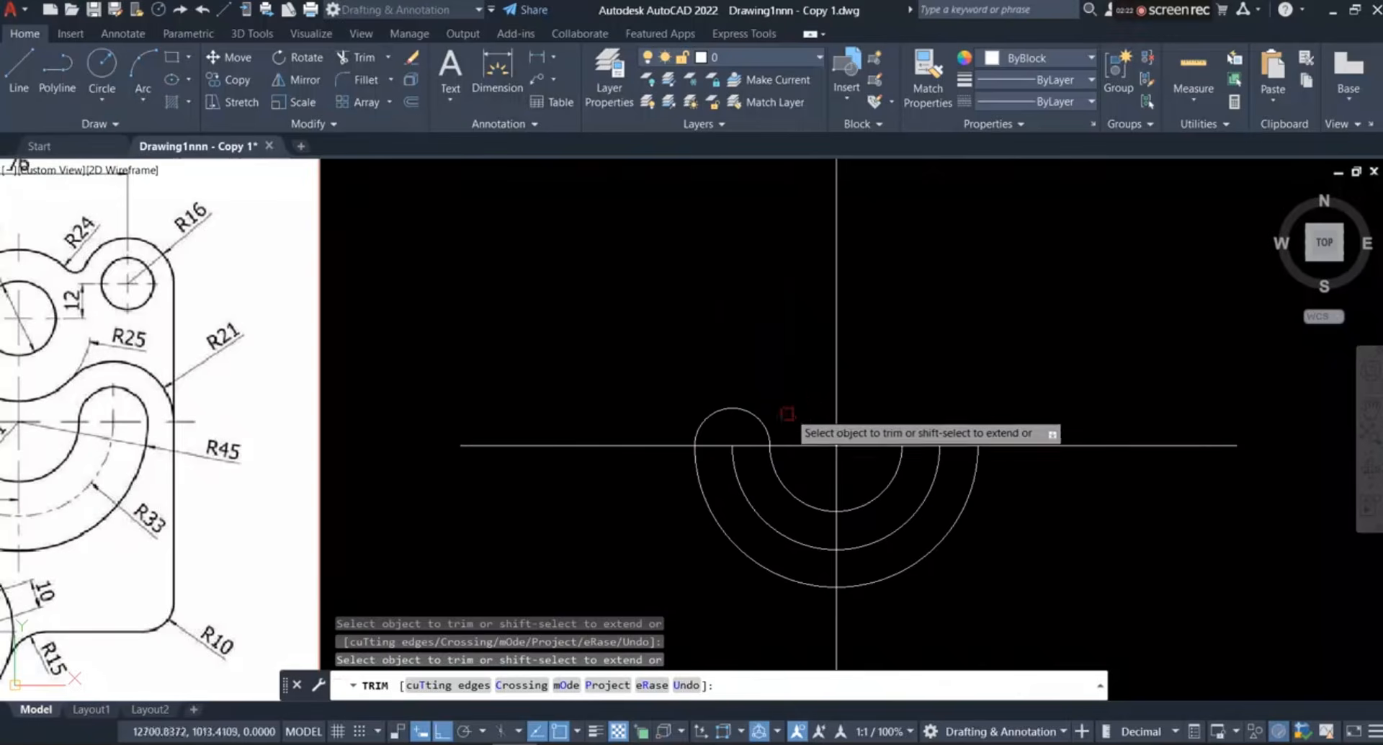
{"action": "right_click", "coordinate": [489, 221]}
{"action": "left_click", "coordinate": [529, 231]}
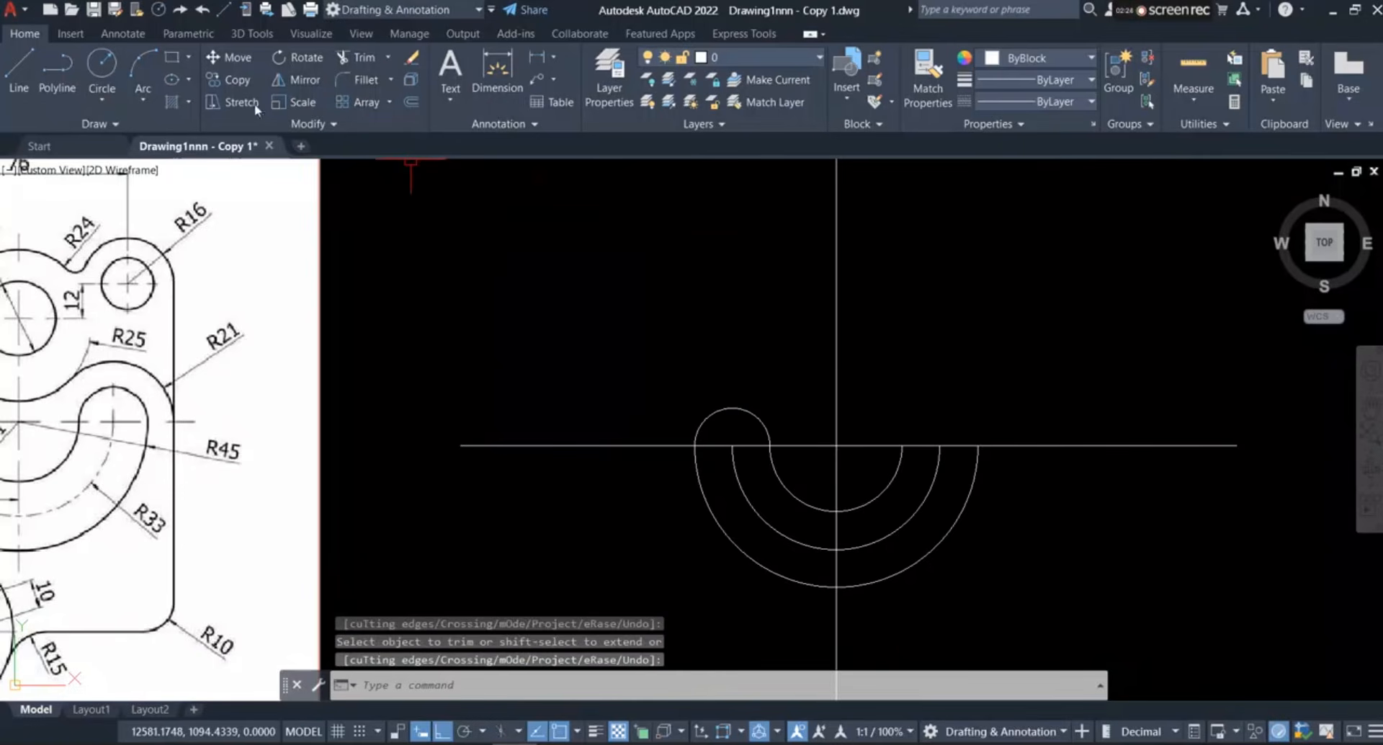
Copy the radius 12 end arc from the left end of the middle slot arc to its right end
{"action": "left_click", "coordinate": [744, 415]}
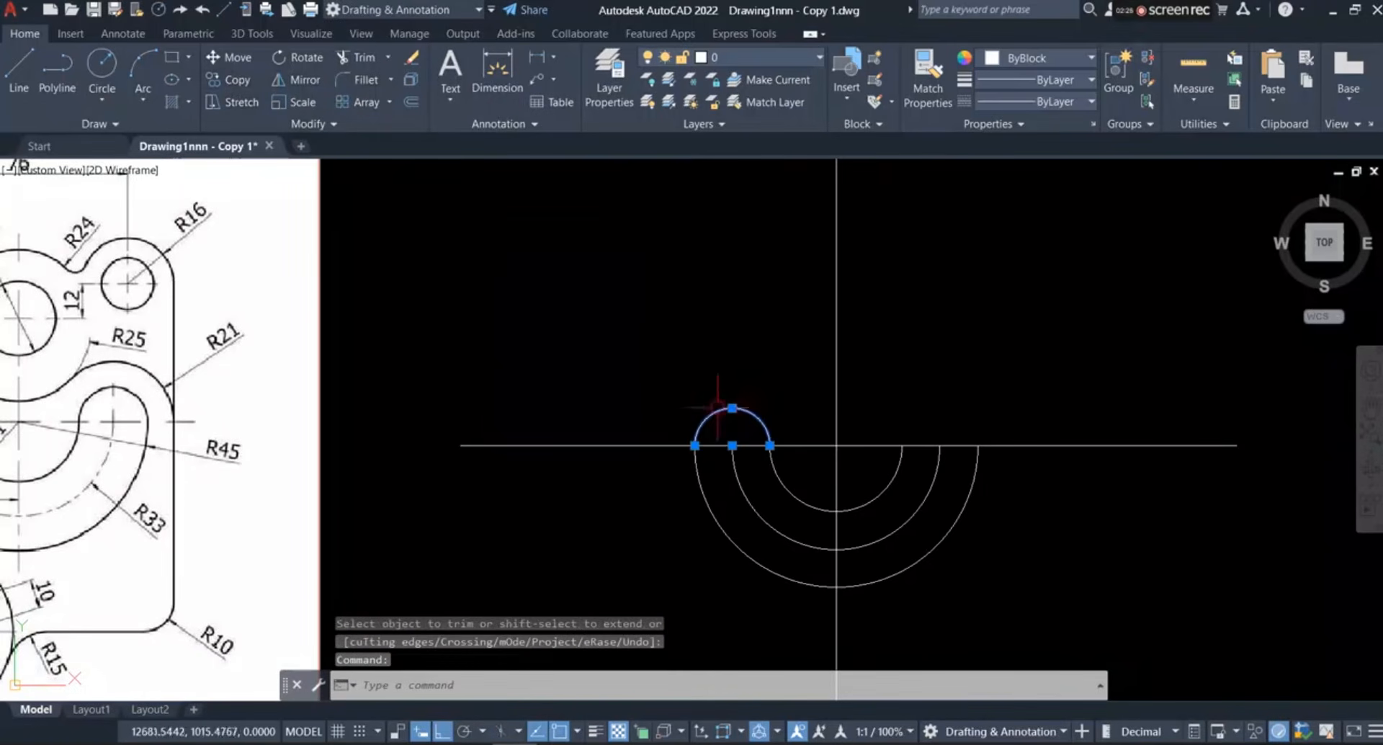
{"action": "left_click", "coordinate": [230, 79]}
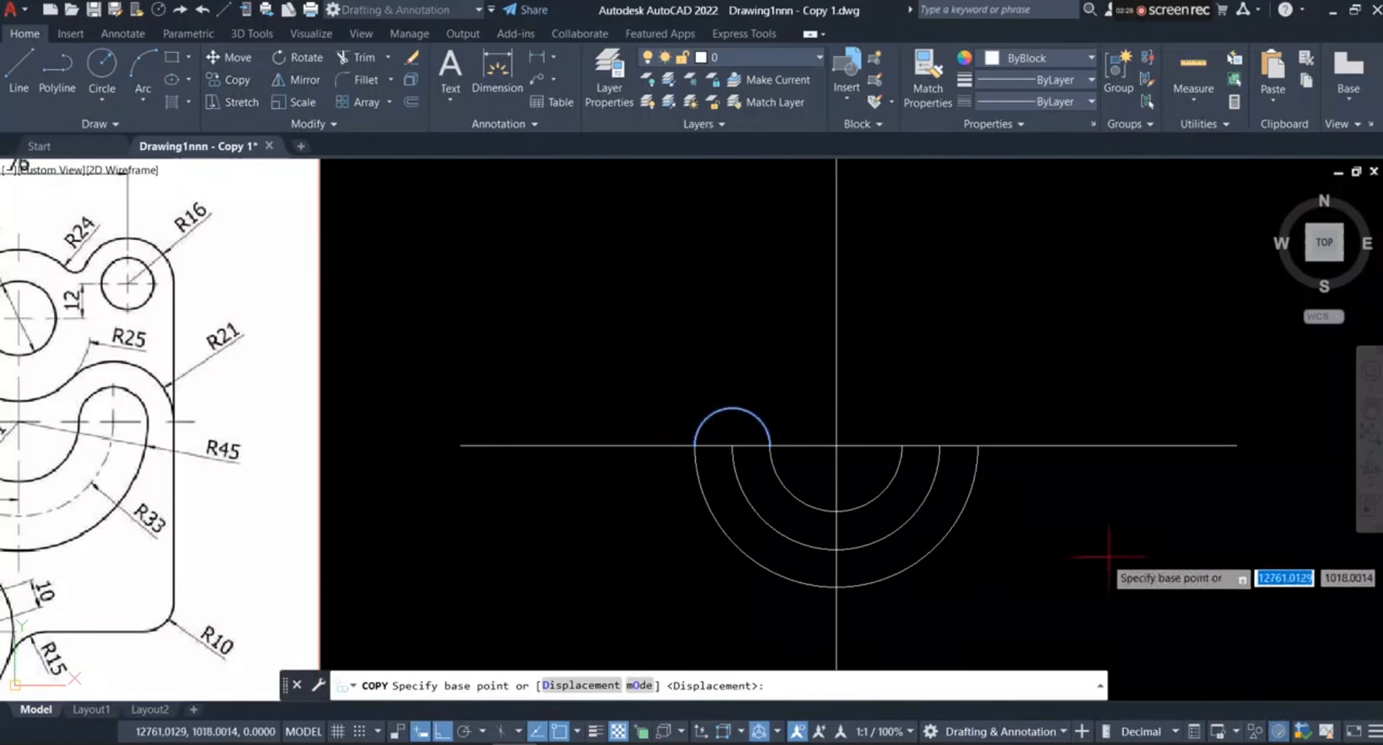
{"action": "left_click", "coordinate": [732, 444]}
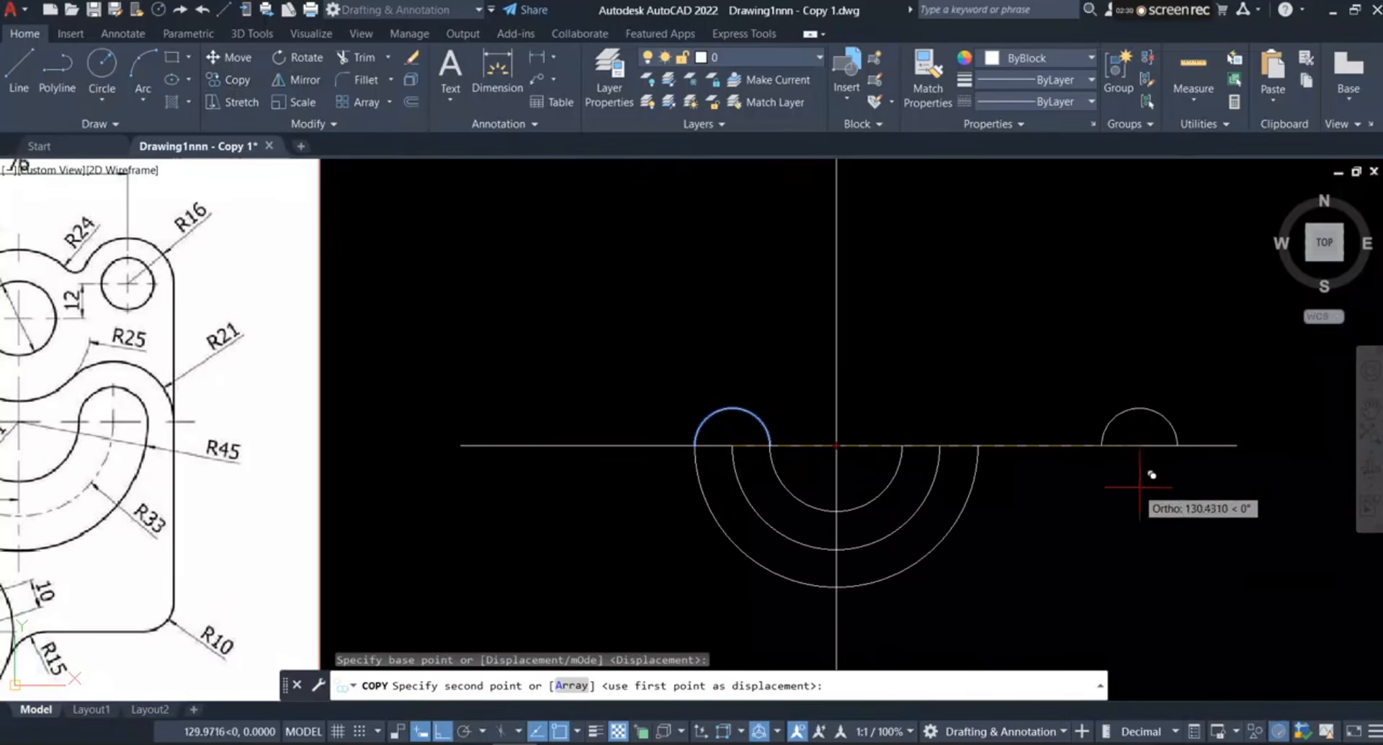
{"action": "left_click", "coordinate": [939, 445]}
{"action": "right_click", "coordinate": [966, 311]}
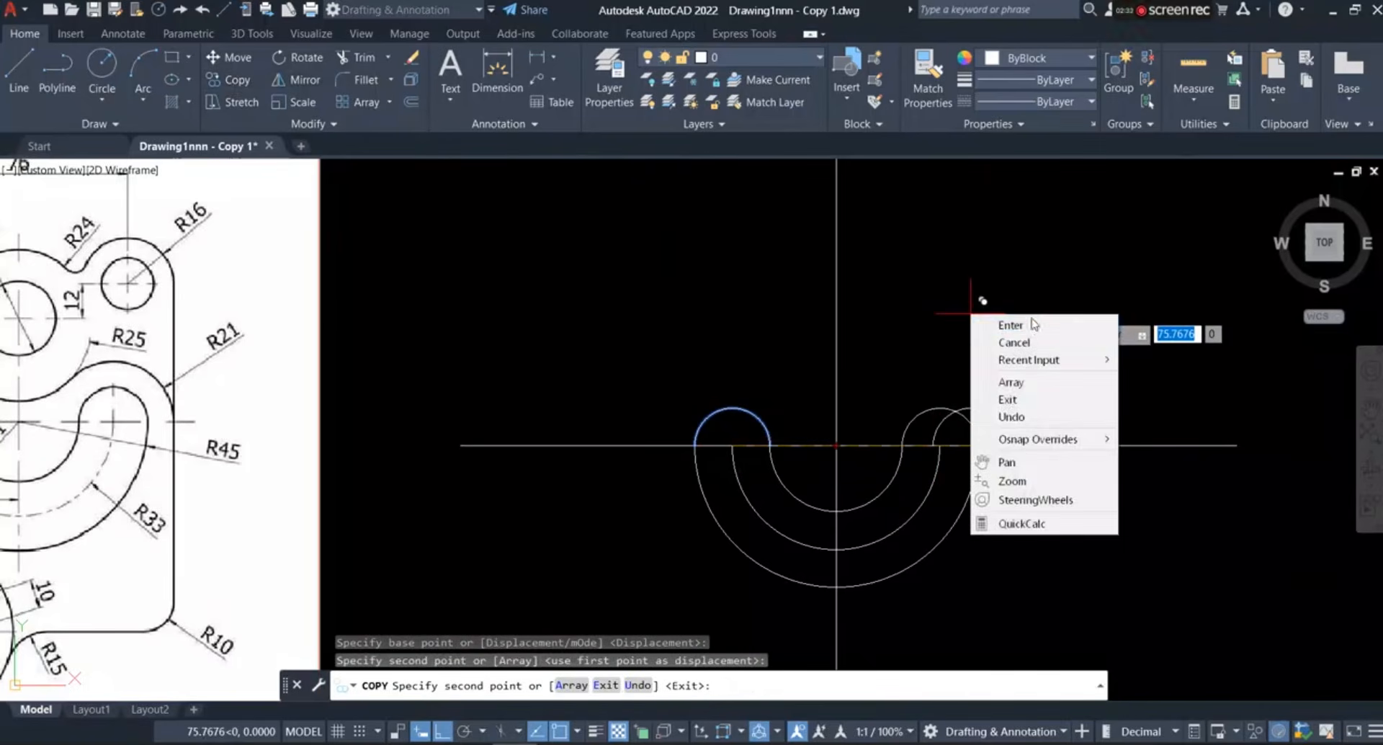
{"action": "left_click", "coordinate": [1002, 324]}
{"action": "scroll", "coordinate": [884, 439], "scroll_direction": "down", "scroll_amount": 4}
{"action": "scroll", "coordinate": [884, 436], "scroll_direction": "up", "scroll_amount": 4}
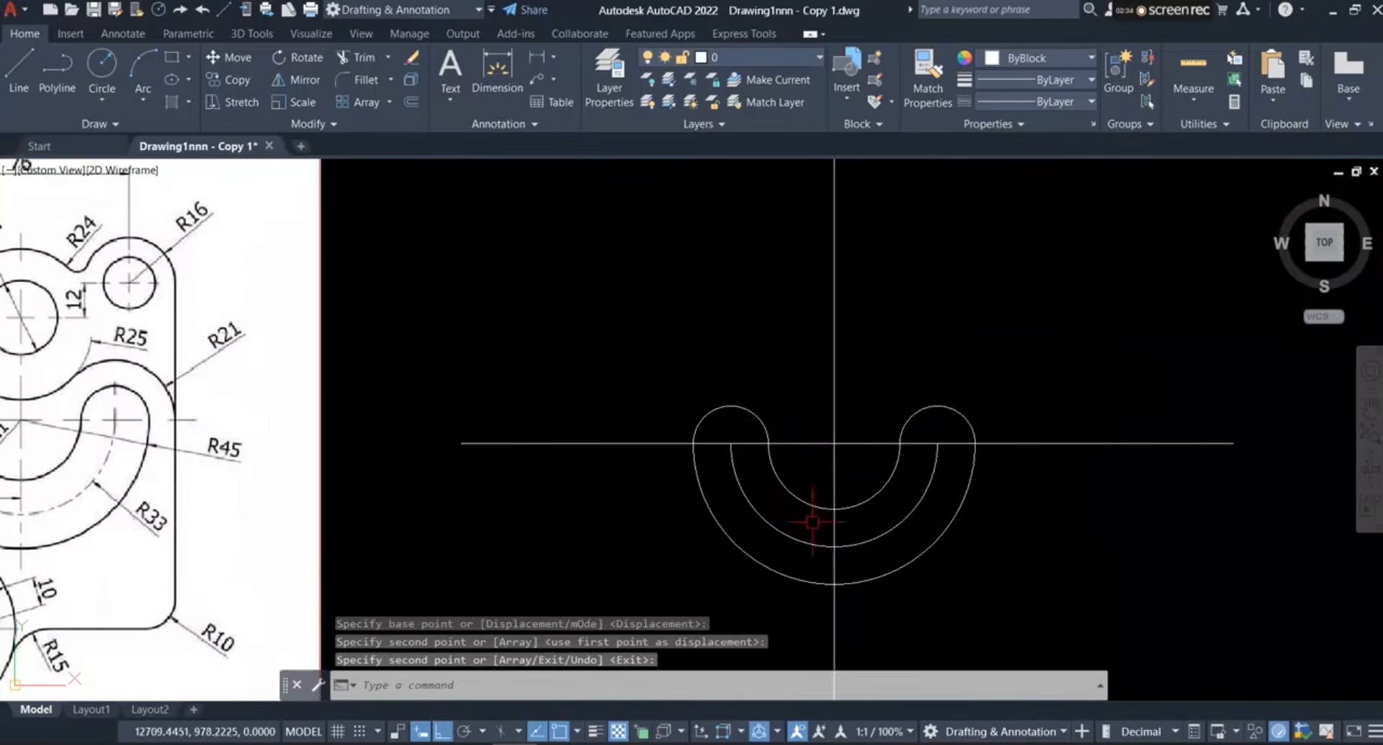
Move the middle radius 33 arc of the slot to the Center Line layer
{"action": "left_click", "coordinate": [789, 535]}
{"action": "left_click", "coordinate": [725, 61]}
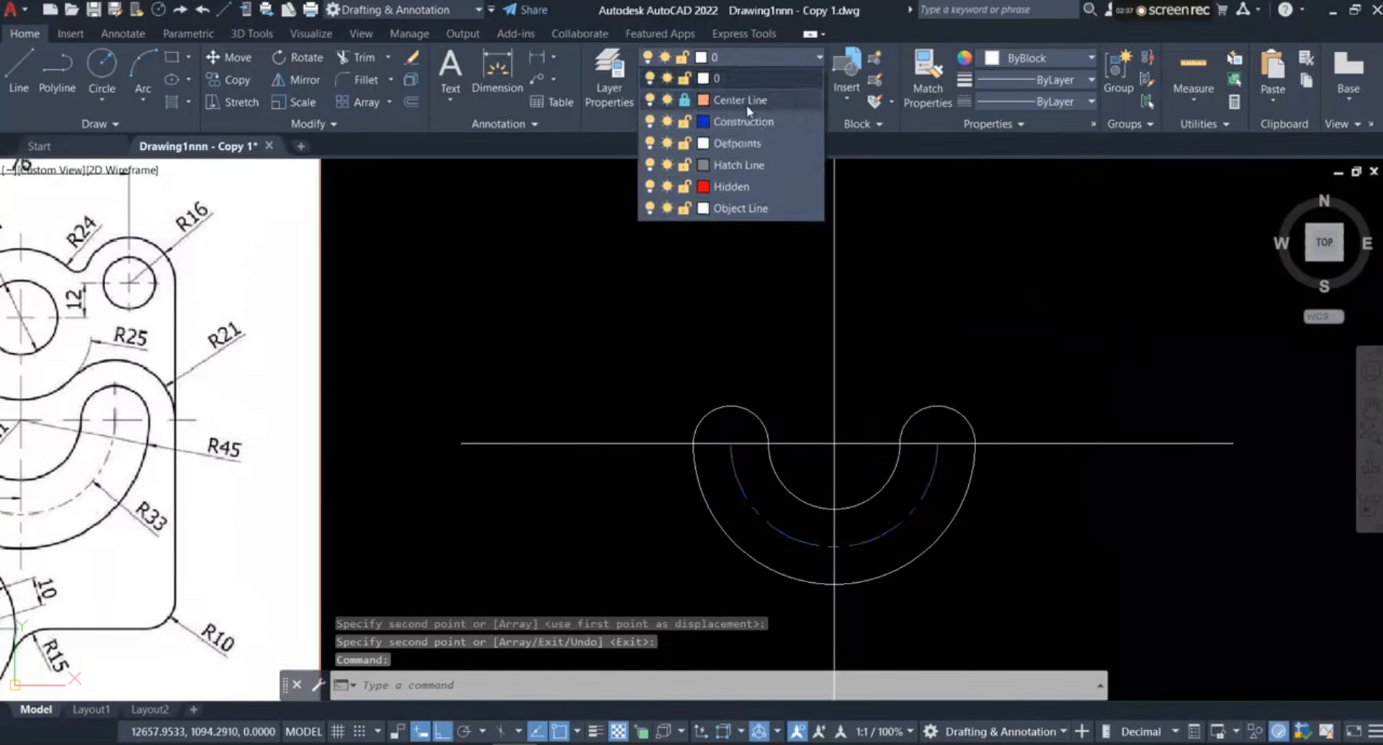
{"action": "left_click", "coordinate": [743, 94]}
{"action": "key", "text": "Escape"}
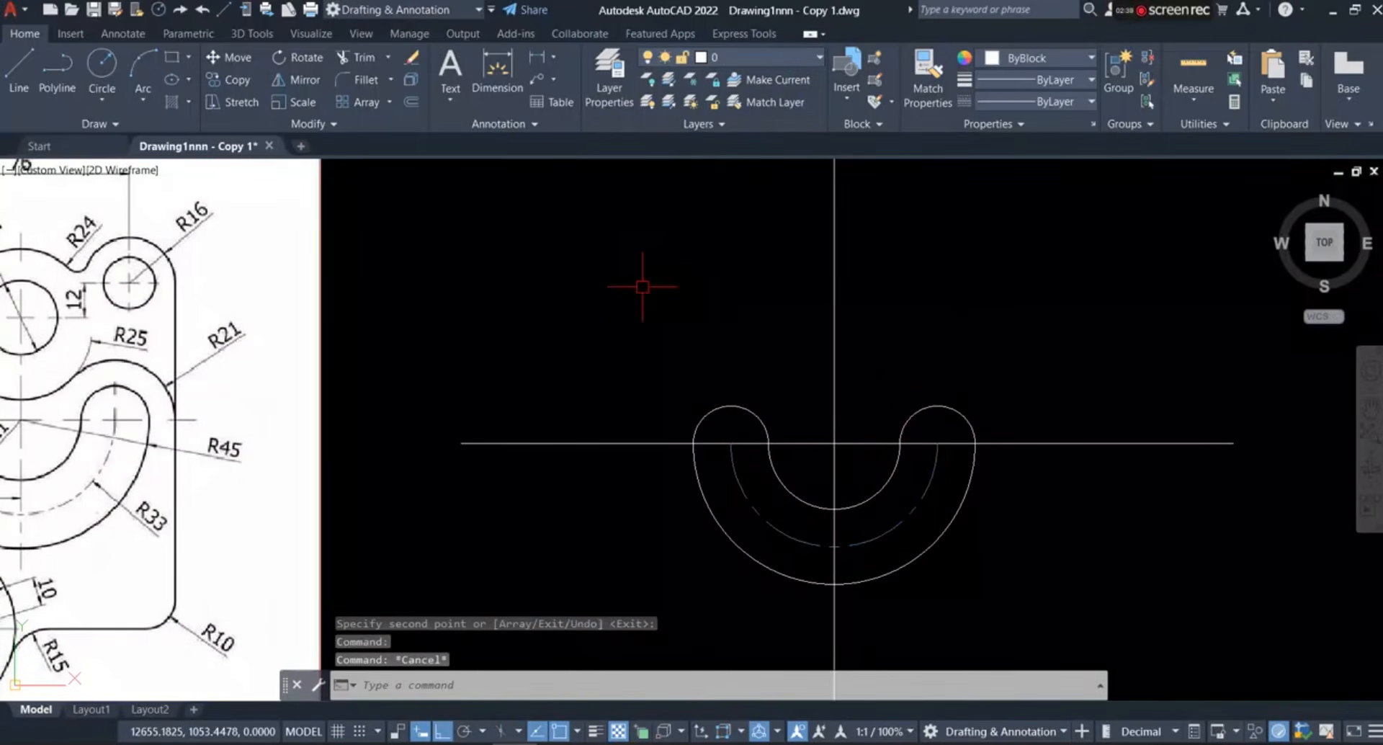
Draw a circle of radius 21 concentric with the slot's left rounded end, following the reference drawing
{"action": "scroll", "coordinate": [761, 333], "scroll_direction": "down", "scroll_amount": 3}
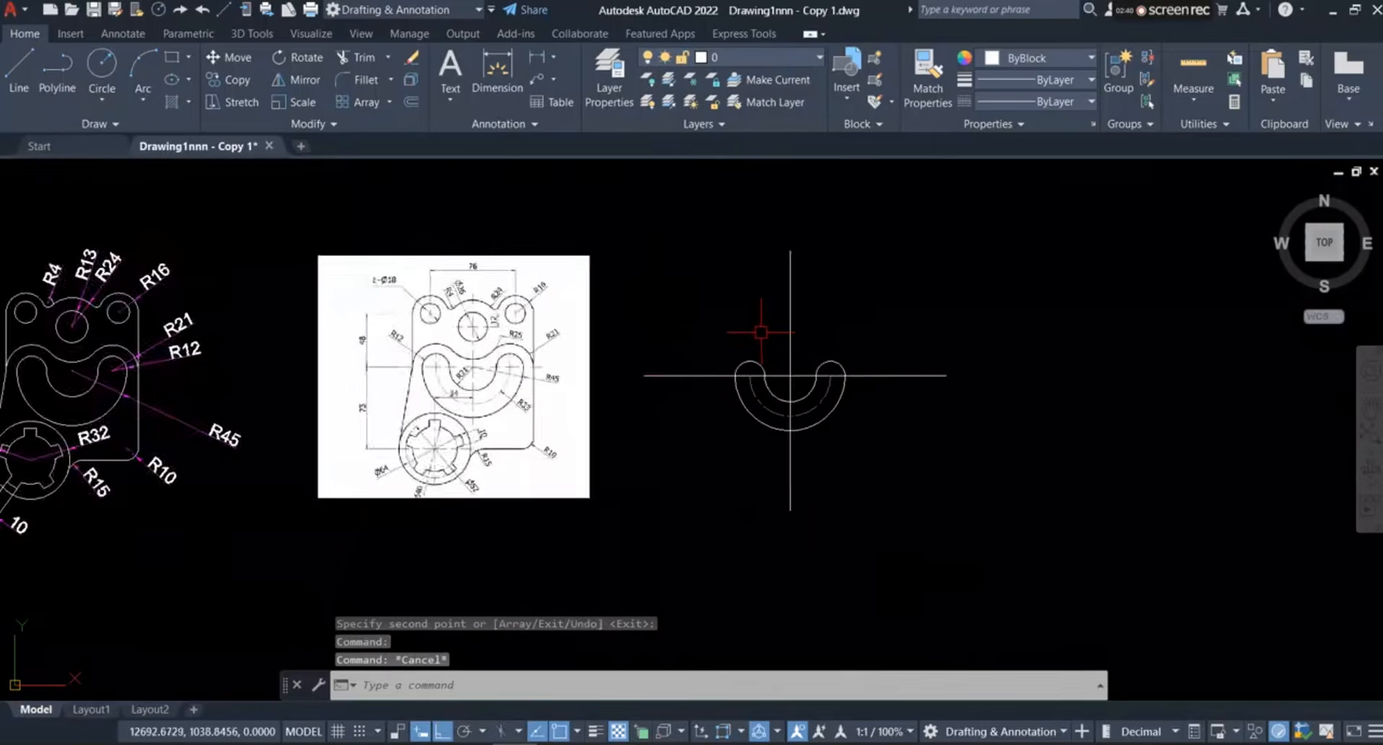
{"action": "scroll", "coordinate": [764, 343], "scroll_direction": "up", "scroll_amount": 2}
{"action": "scroll", "coordinate": [726, 371], "scroll_direction": "up", "scroll_amount": 1}
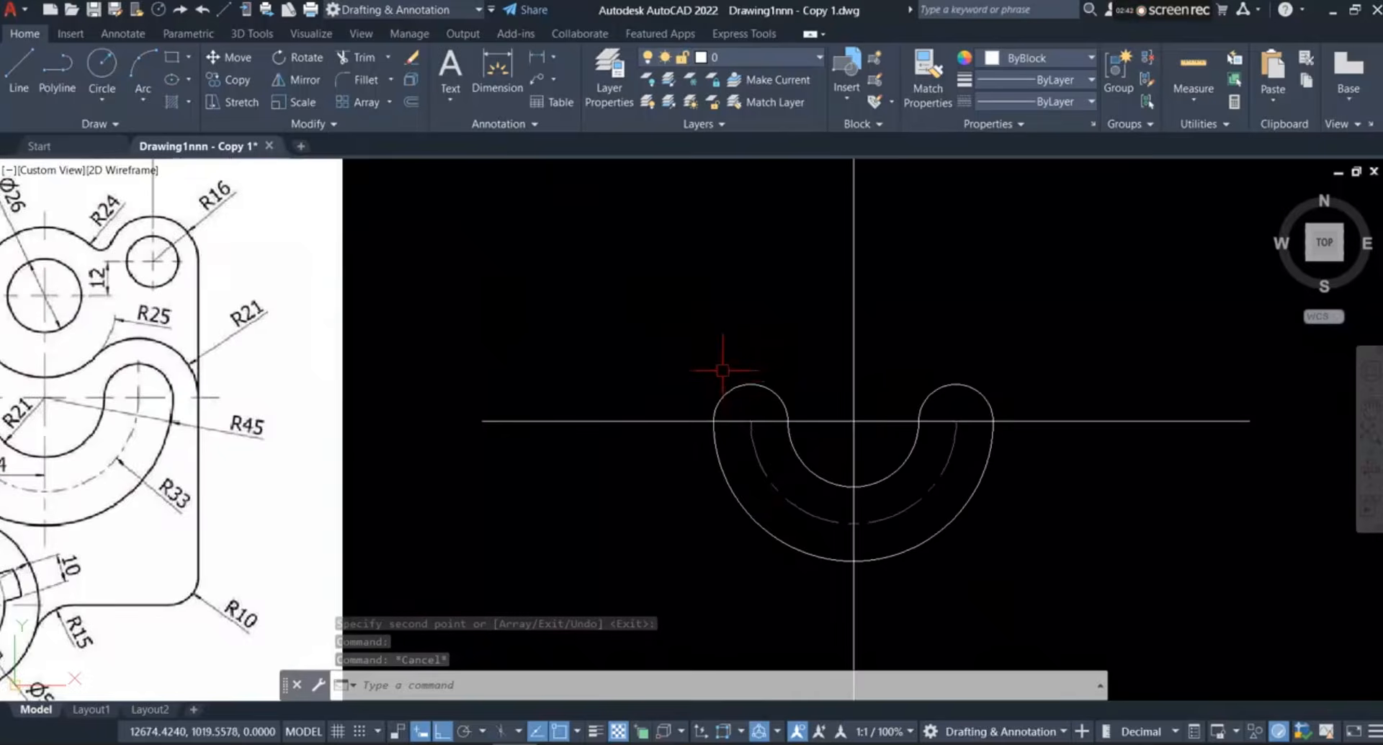
{"action": "scroll", "coordinate": [742, 405], "scroll_direction": "down", "scroll_amount": 1}
{"action": "scroll", "coordinate": [295, 428], "scroll_direction": "up", "scroll_amount": 2}
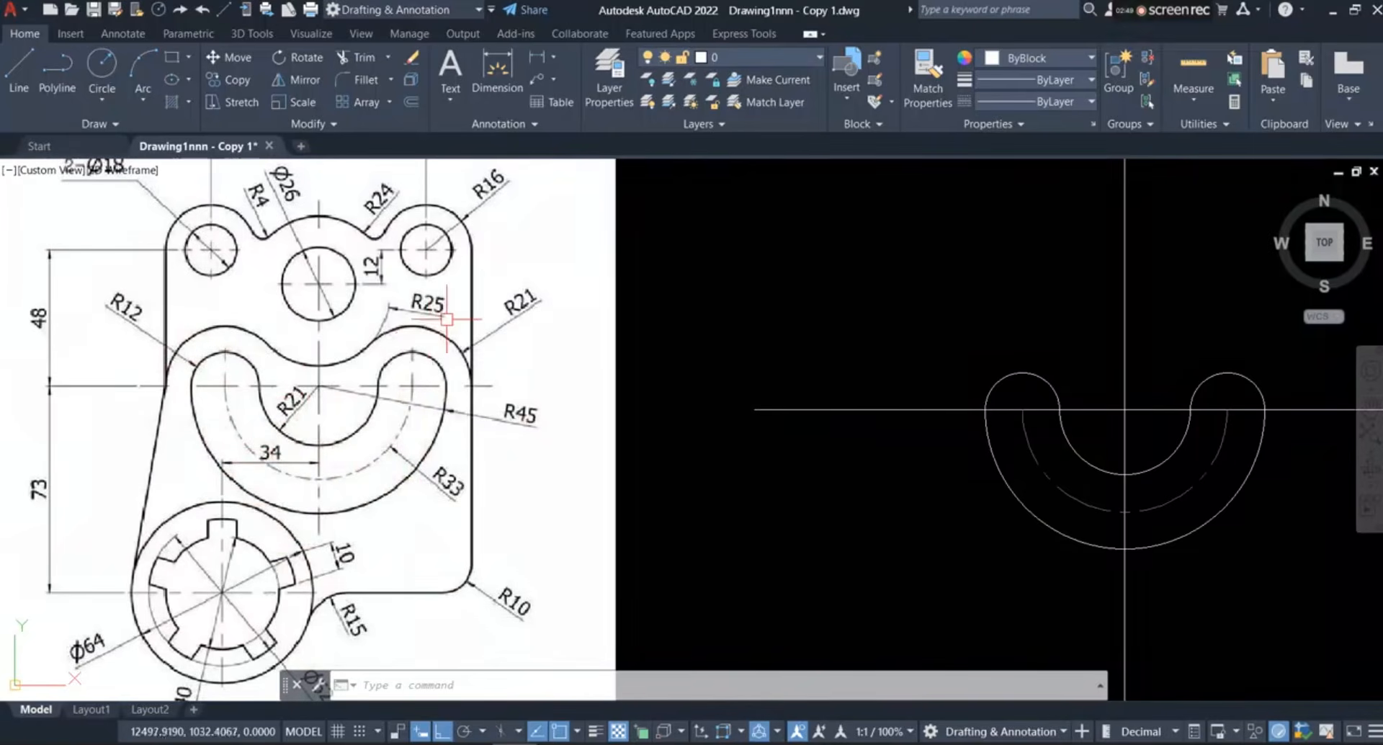
{"action": "scroll", "coordinate": [447, 319], "scroll_direction": "up", "scroll_amount": 2}
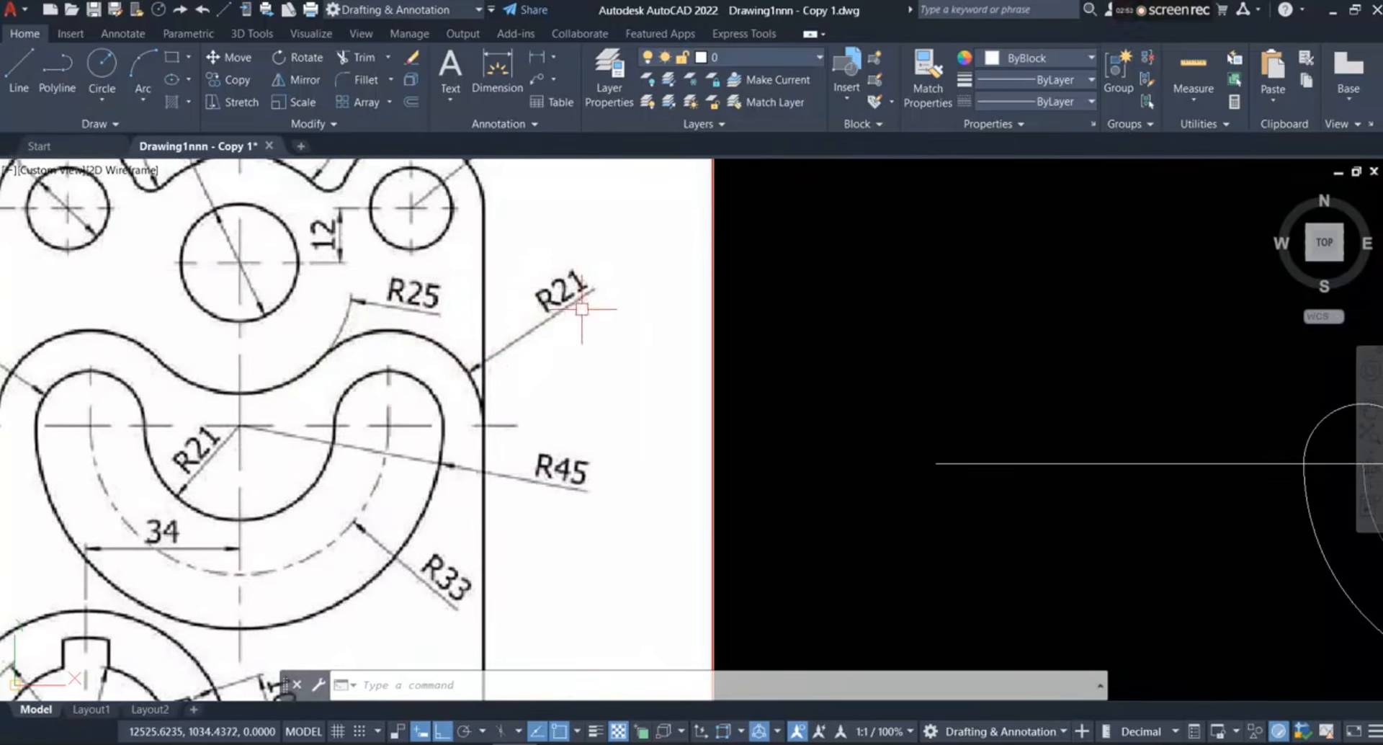
{"action": "scroll", "coordinate": [389, 364], "scroll_direction": "down", "scroll_amount": 2}
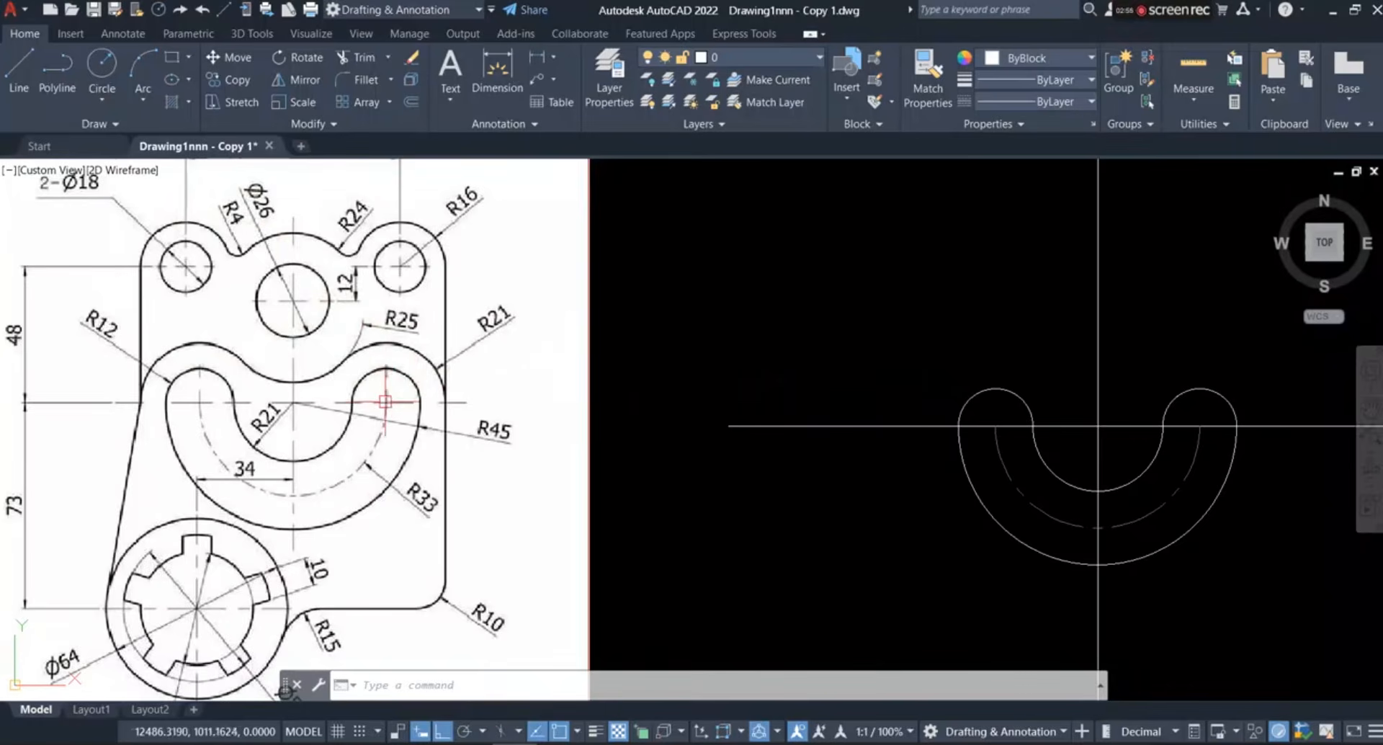
{"action": "left_click", "coordinate": [102, 66]}
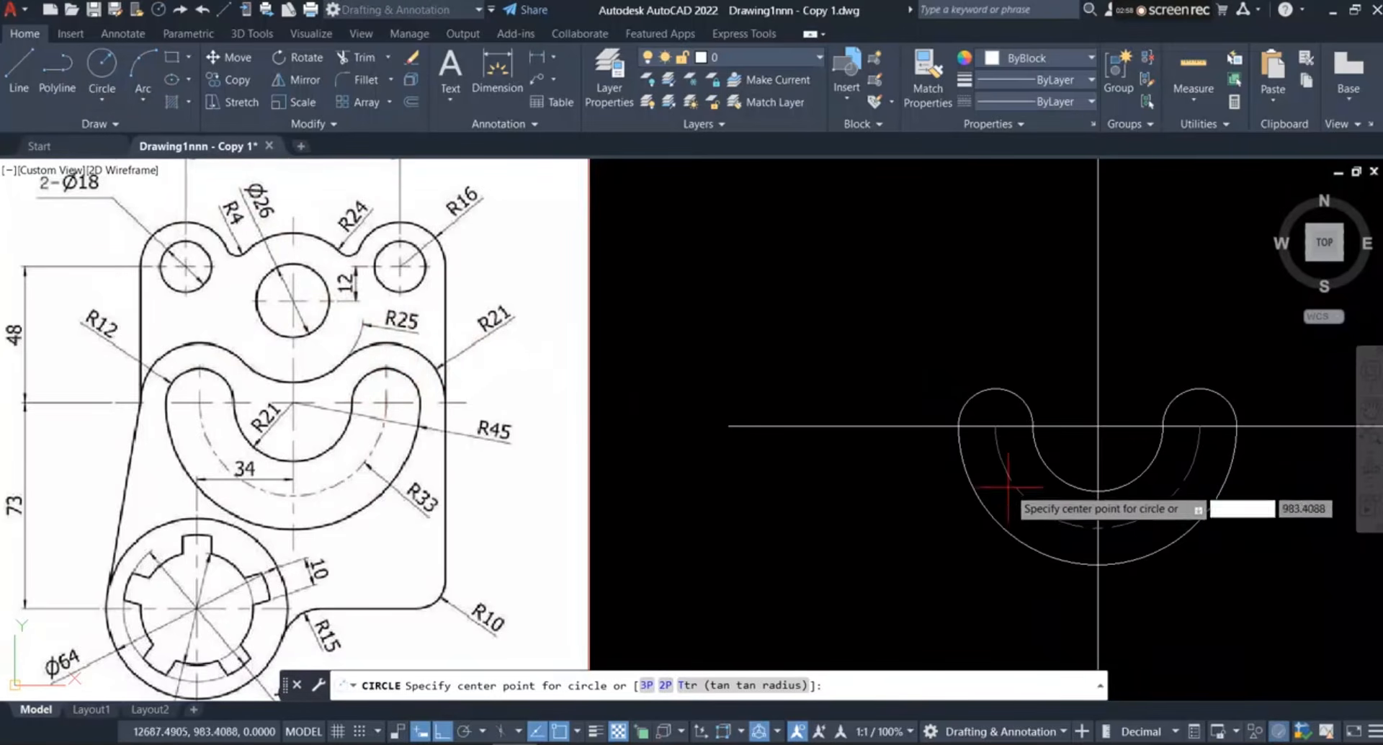
{"action": "left_click", "coordinate": [996, 425]}
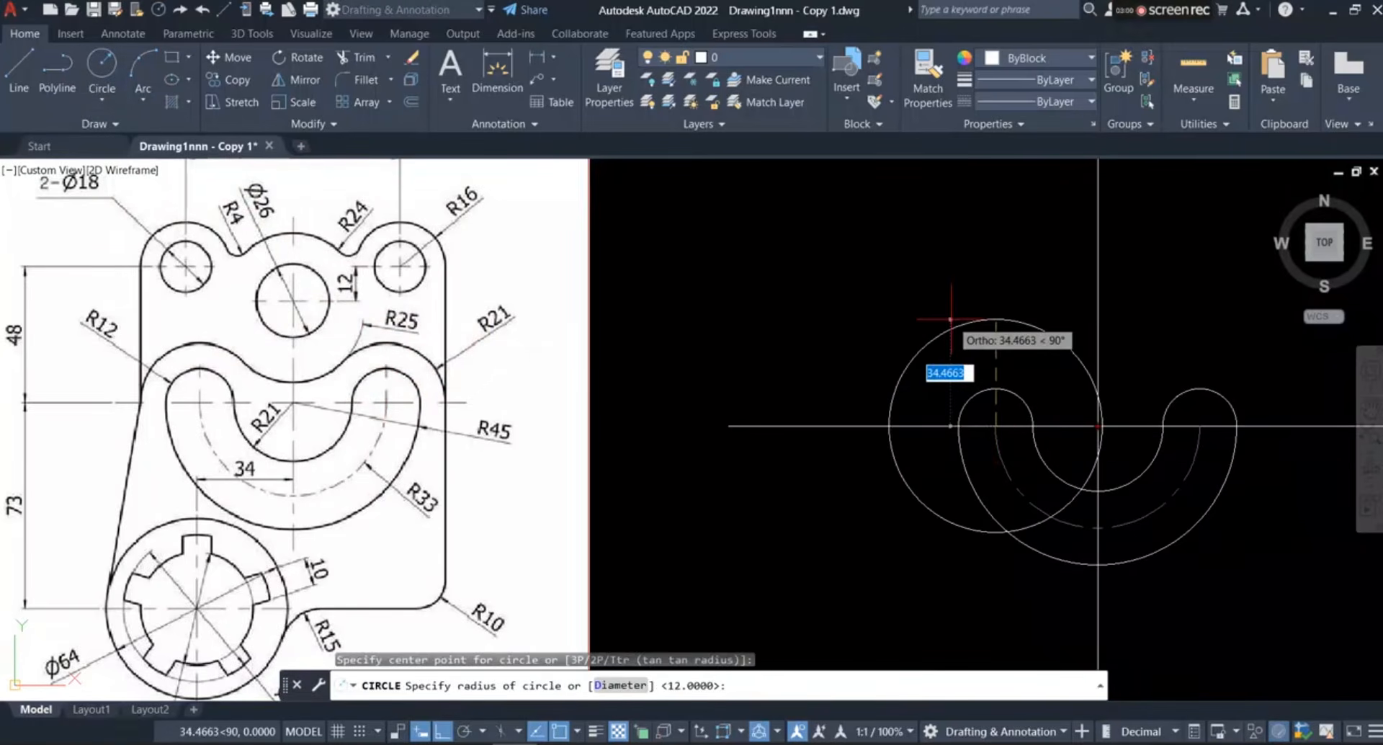
{"action": "type", "text": "21"}
{"action": "key", "text": "Return"}
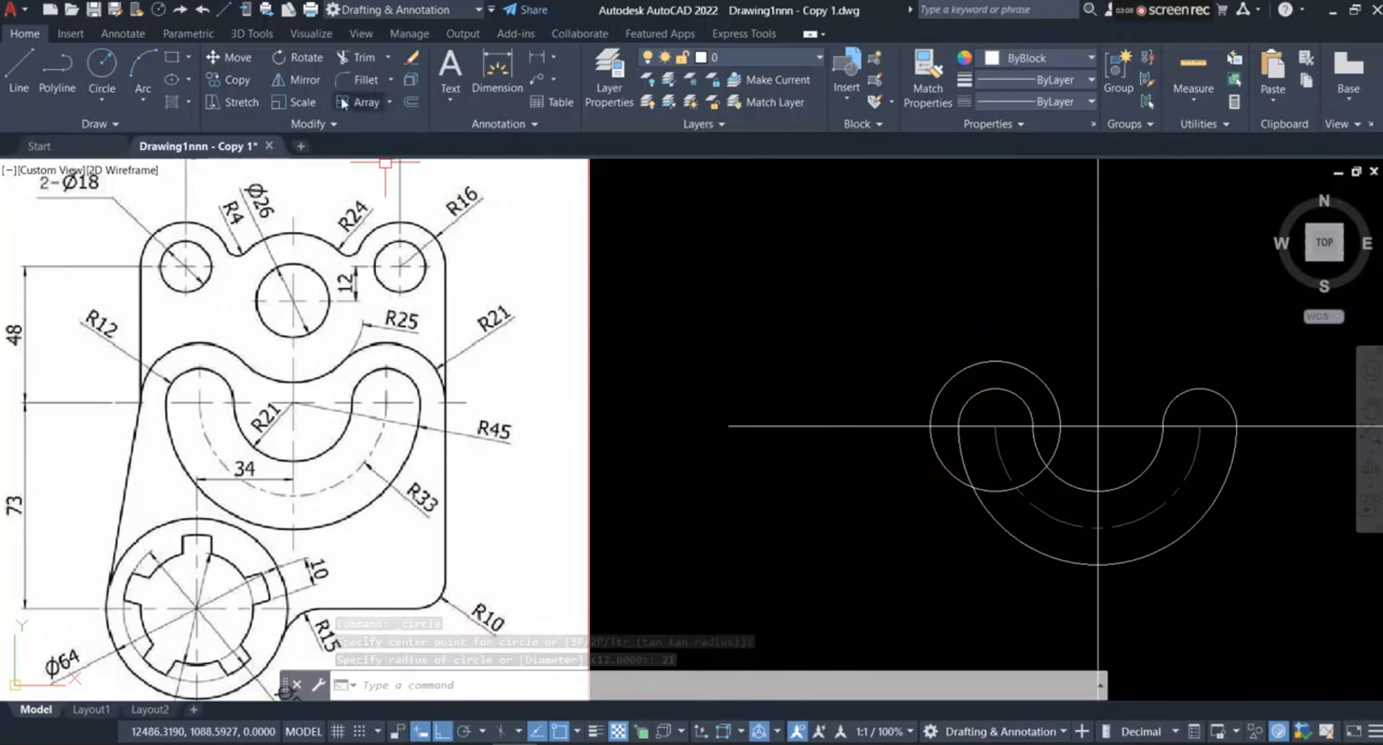
Trim away the part of the radius 21 circle below the horizontal centre line
{"action": "left_click", "coordinate": [358, 57]}
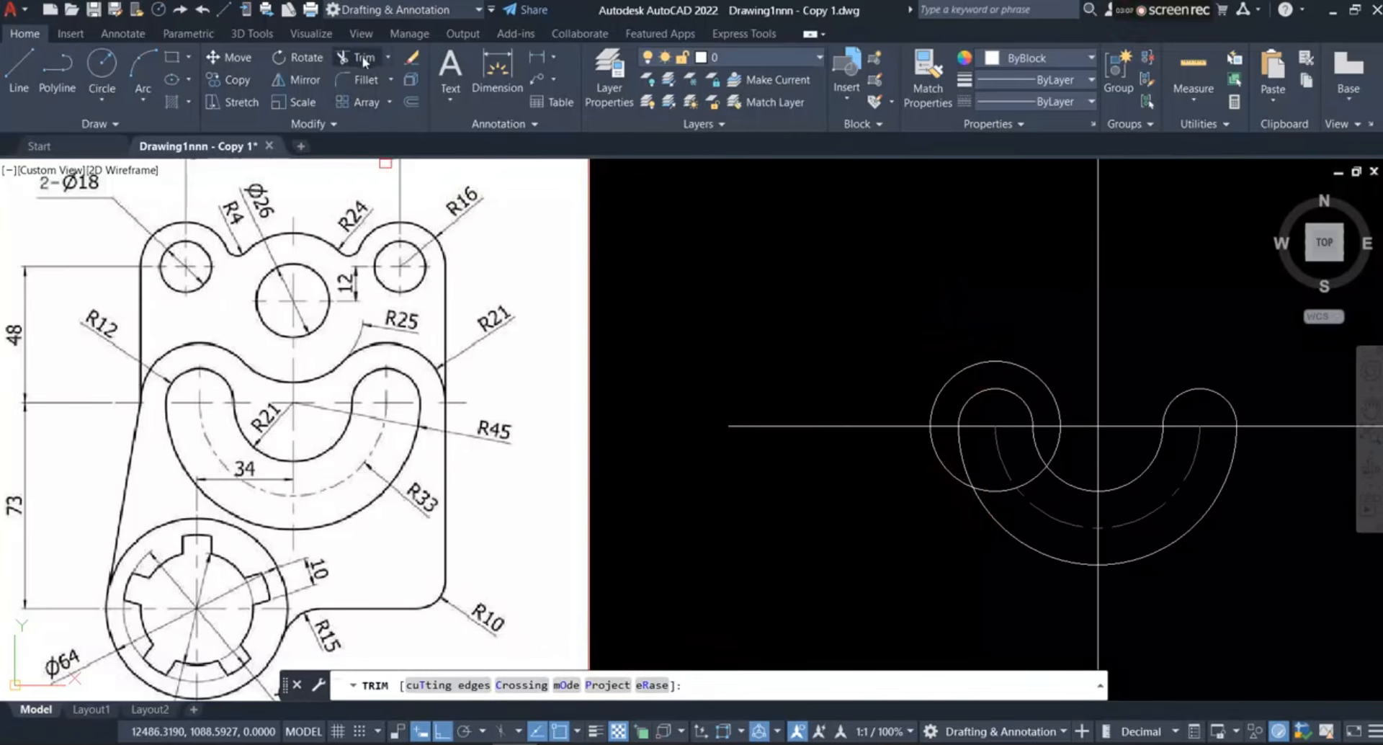
{"action": "left_click", "coordinate": [932, 467]}
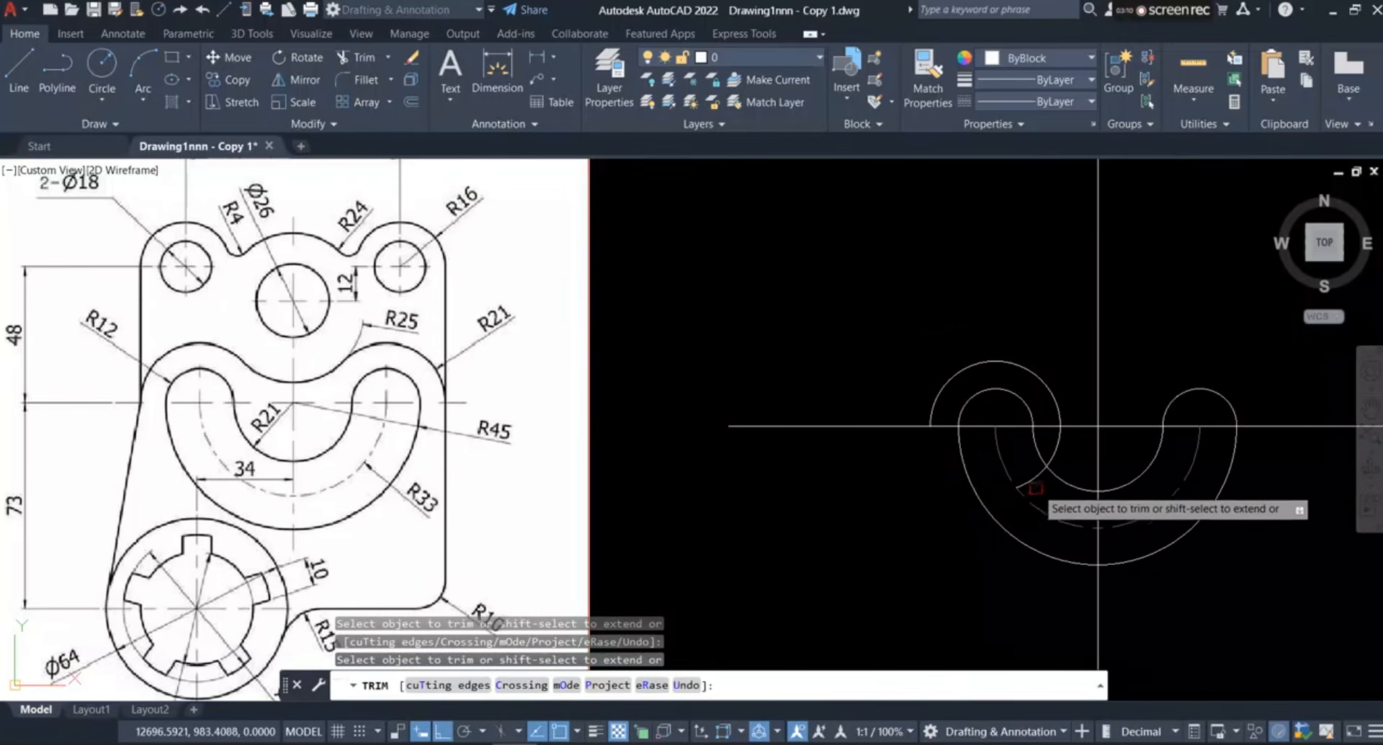
{"action": "scroll", "coordinate": [1035, 489], "scroll_direction": "up", "scroll_amount": 2}
{"action": "scroll", "coordinate": [820, 431], "scroll_direction": "down", "scroll_amount": 2}
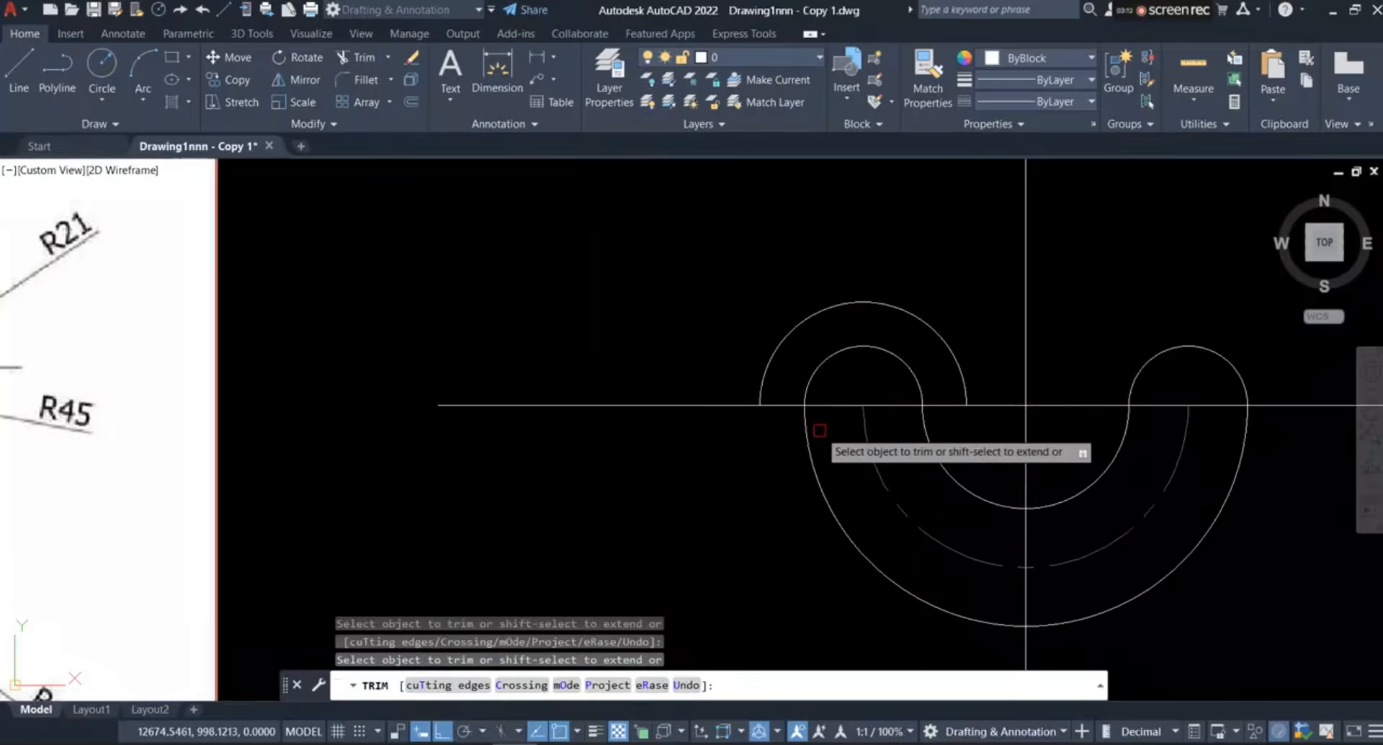
{"action": "scroll", "coordinate": [820, 430], "scroll_direction": "down", "scroll_amount": 2}
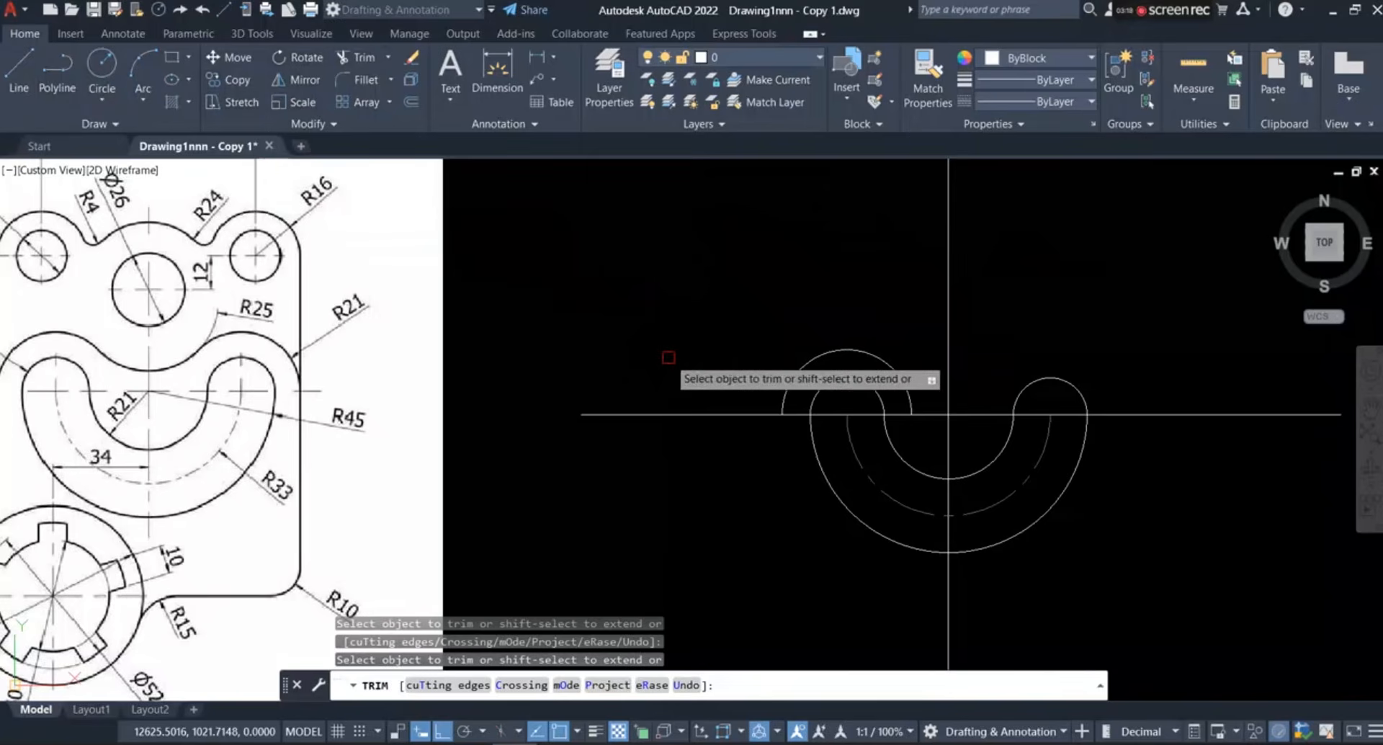
{"action": "key", "text": "Escape"}
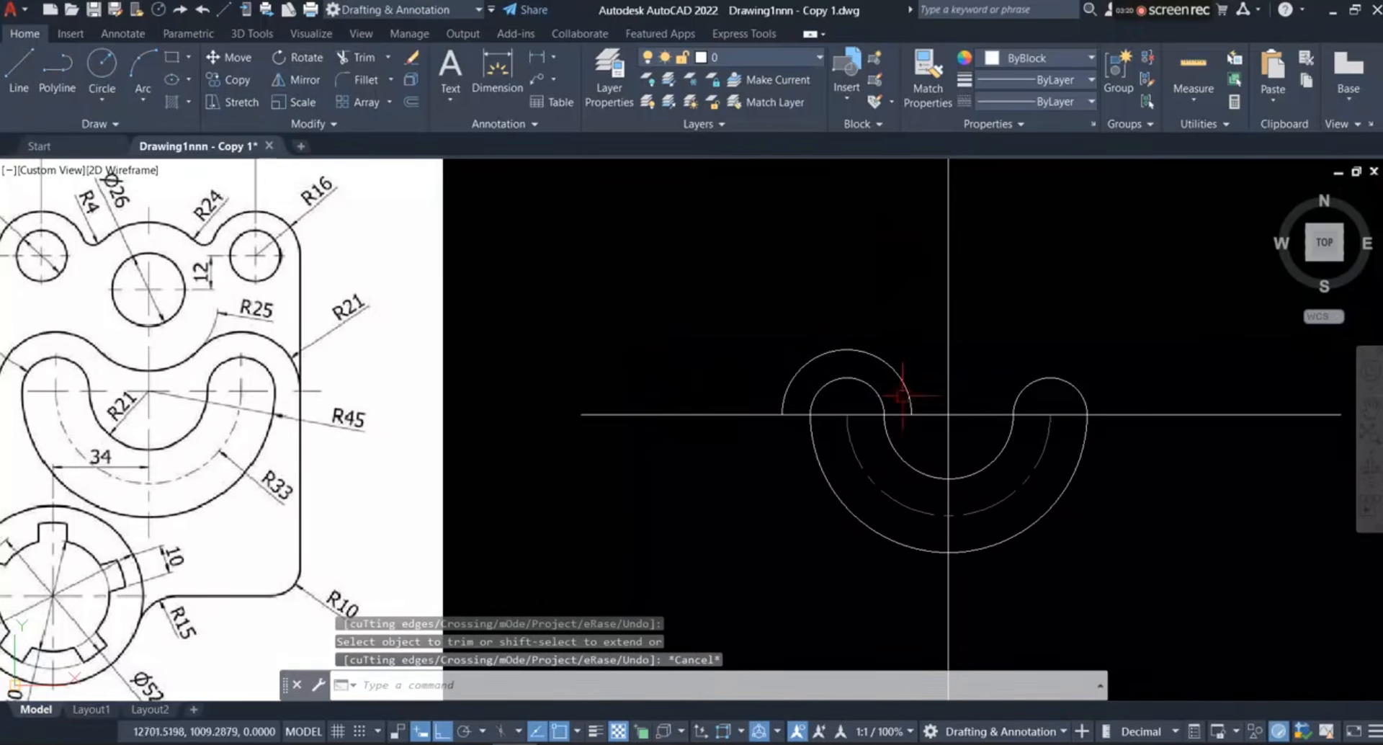
Copy the radius 21 arc from the centre of the slot's left rounded end to the centre of the right one
{"action": "left_click", "coordinate": [896, 373]}
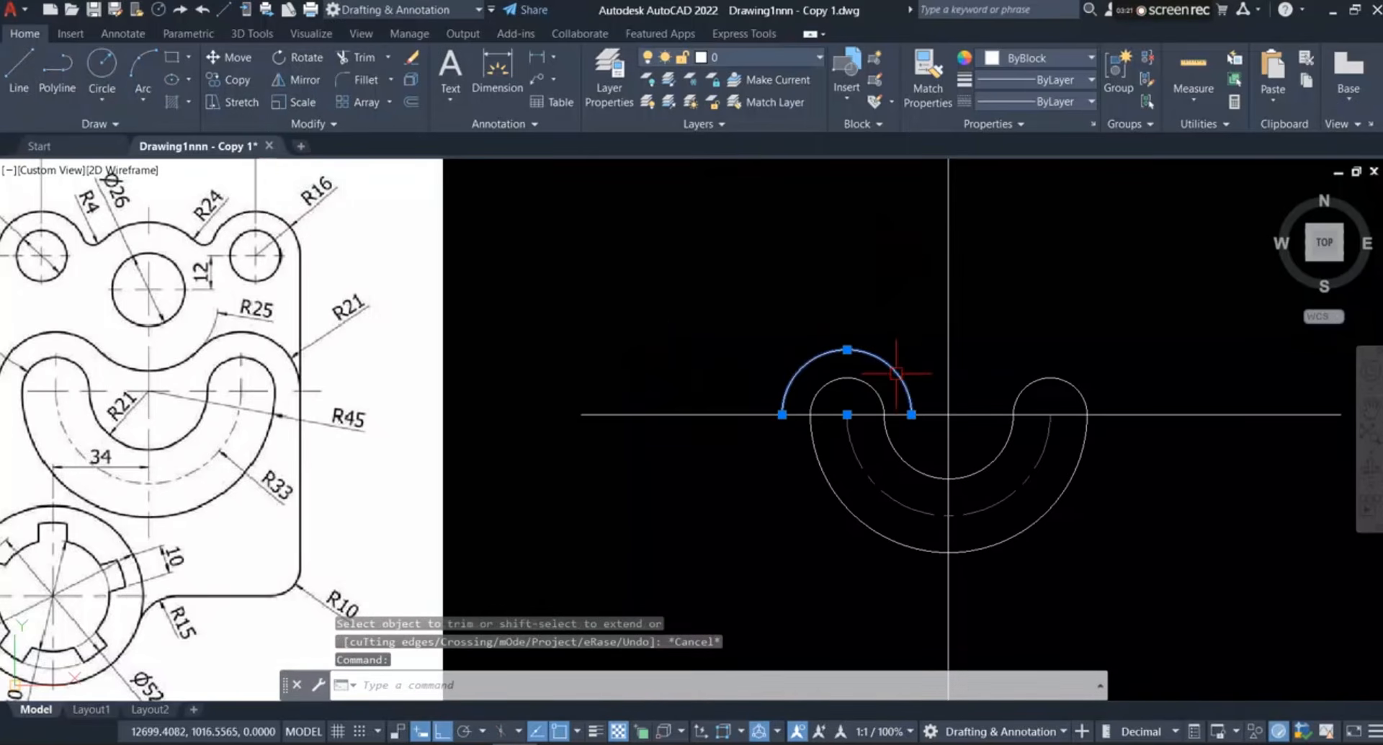
{"action": "left_click", "coordinate": [243, 81]}
{"action": "left_click", "coordinate": [847, 414]}
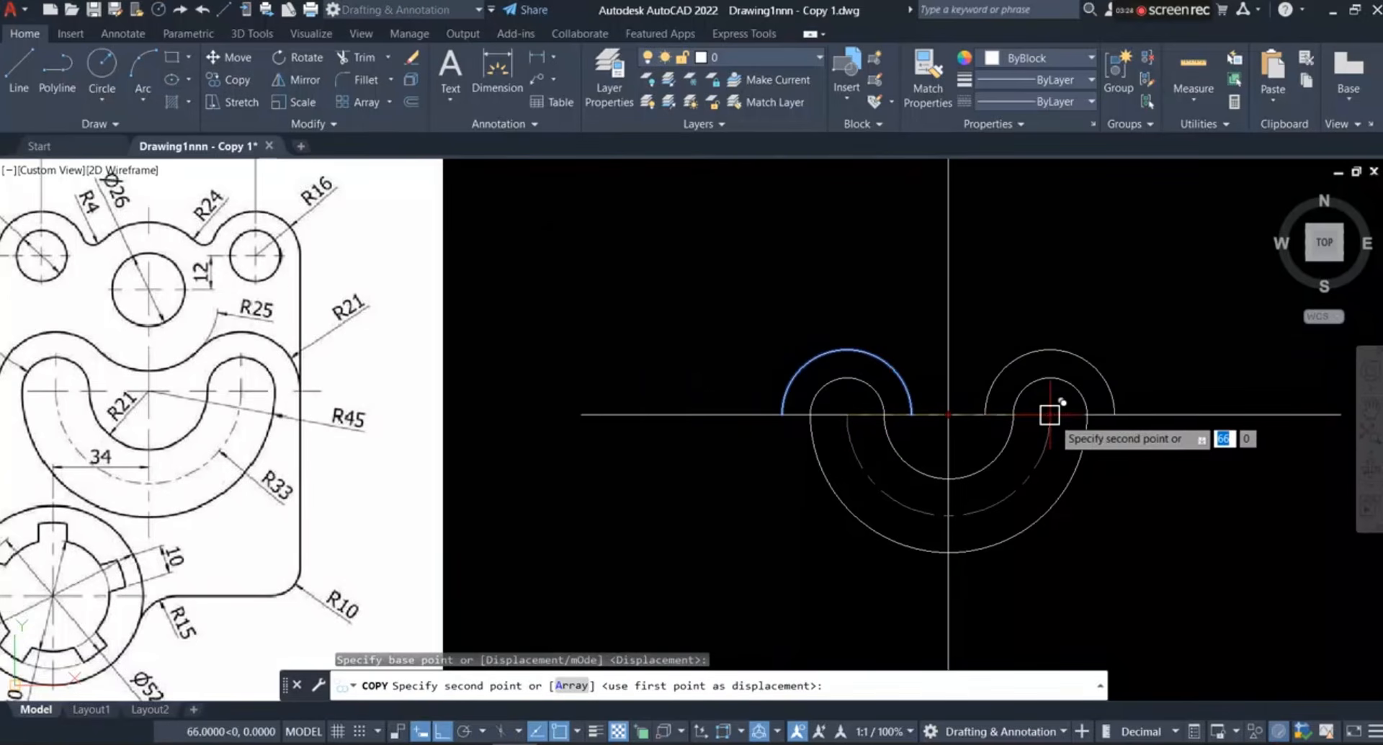
{"action": "left_click", "coordinate": [1053, 410]}
{"action": "right_click", "coordinate": [1090, 218]}
{"action": "left_click", "coordinate": [1135, 247]}
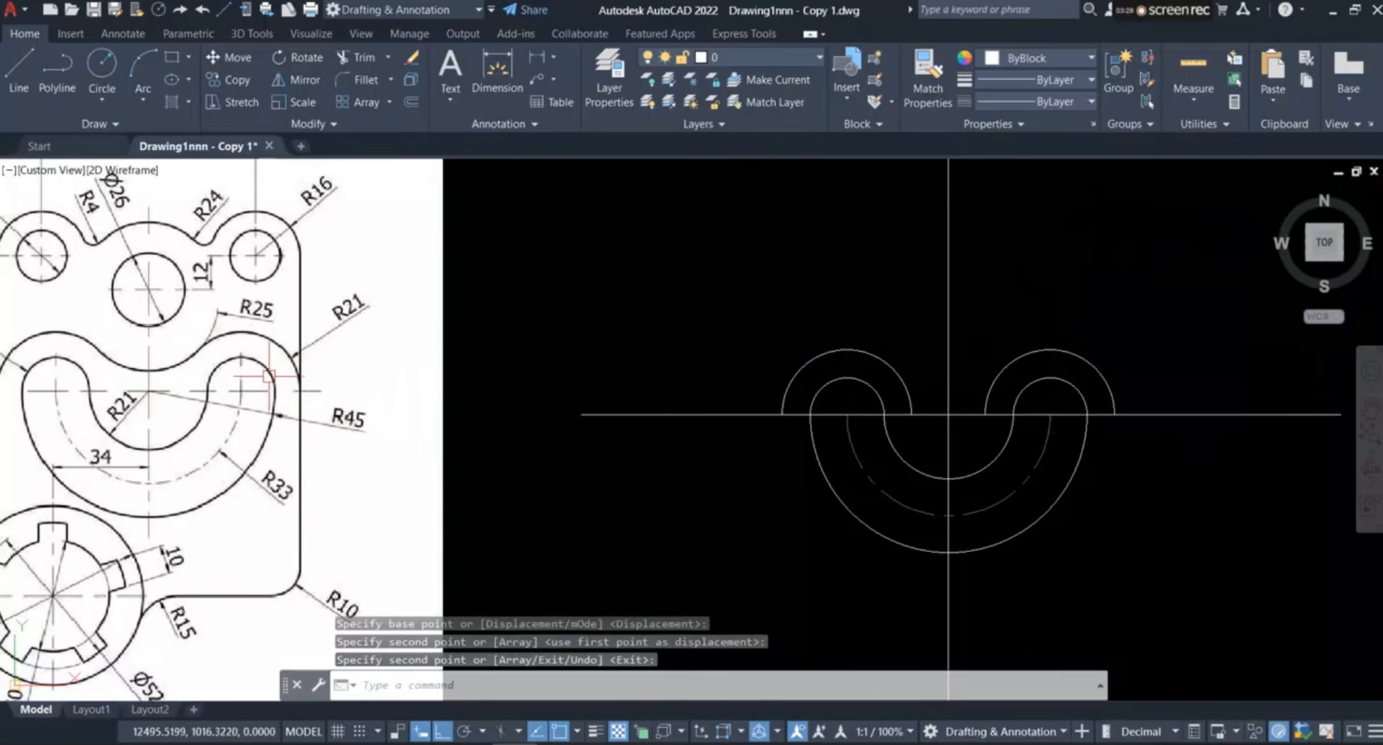
Fillet the two radius 21 outer arcs with radius 25 between the slot's rounded ends, following the reference drawing
{"action": "scroll", "coordinate": [229, 309], "scroll_direction": "up", "scroll_amount": 3}
{"action": "scroll", "coordinate": [351, 380], "scroll_direction": "down", "scroll_amount": 3}
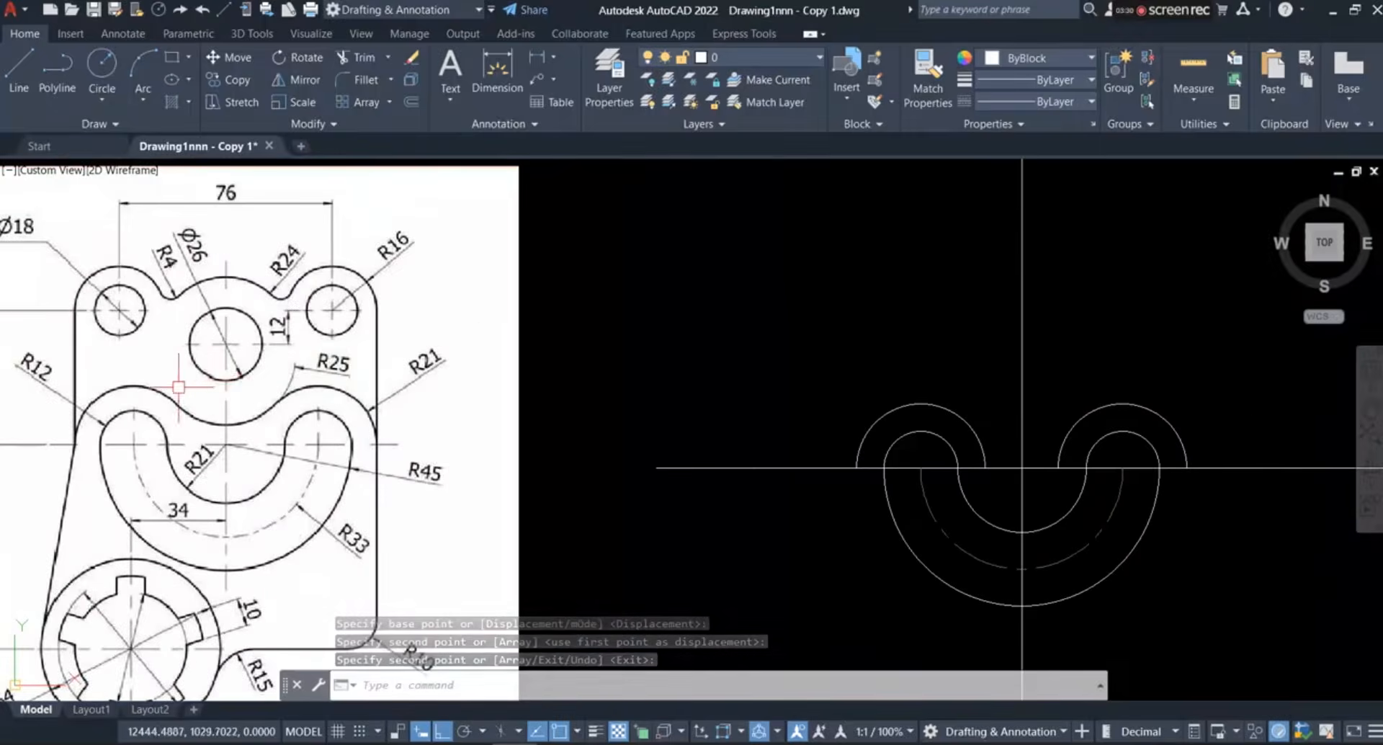
{"action": "scroll", "coordinate": [358, 416], "scroll_direction": "up", "scroll_amount": 3}
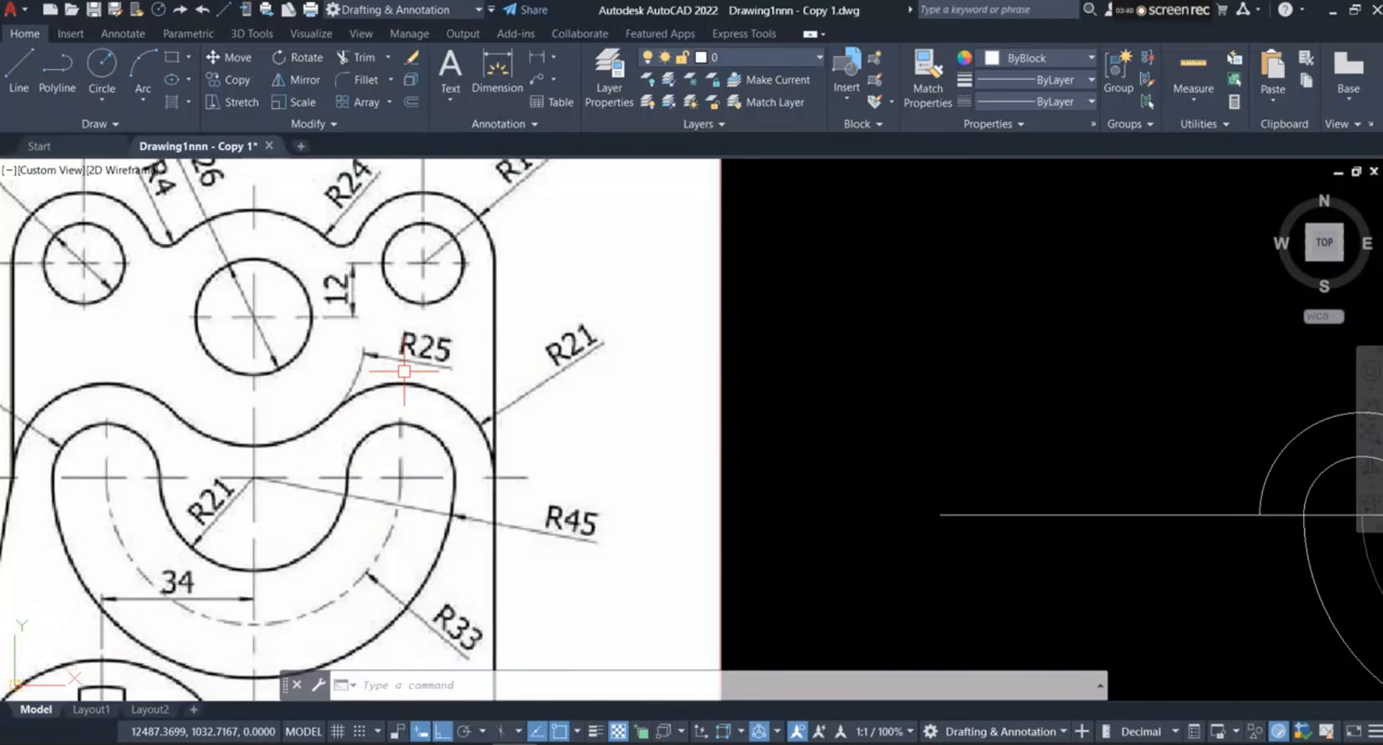
{"action": "mouse_move", "coordinate": [1178, 18]}
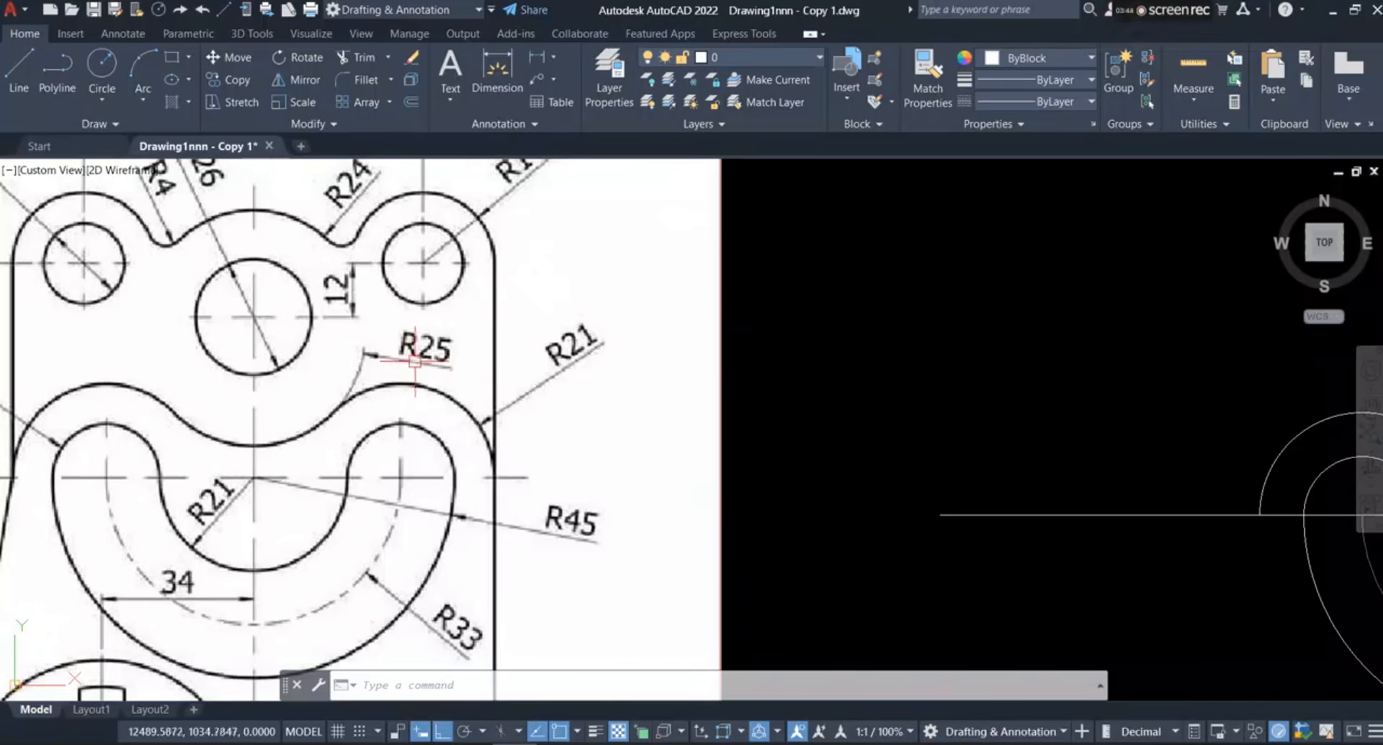
{"action": "scroll", "coordinate": [347, 363], "scroll_direction": "down", "scroll_amount": 2}
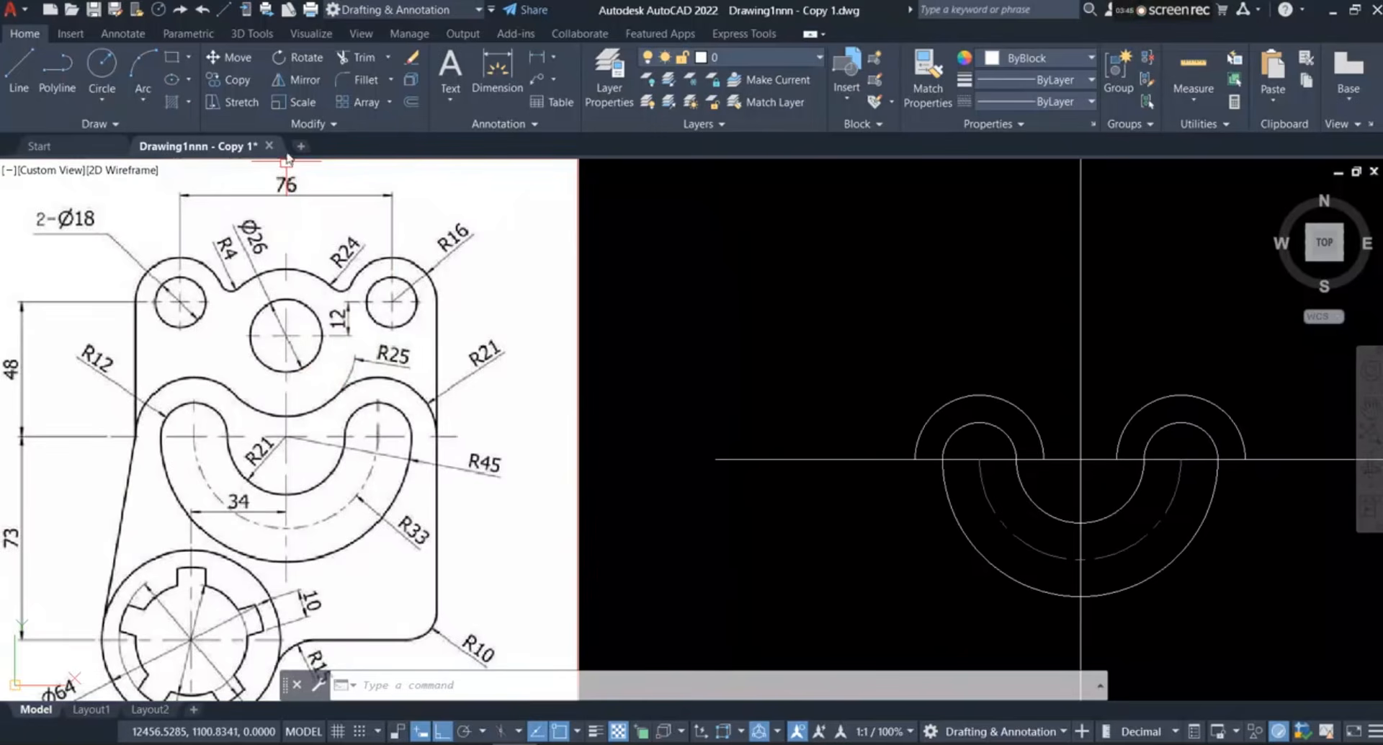
{"action": "left_click", "coordinate": [362, 79]}
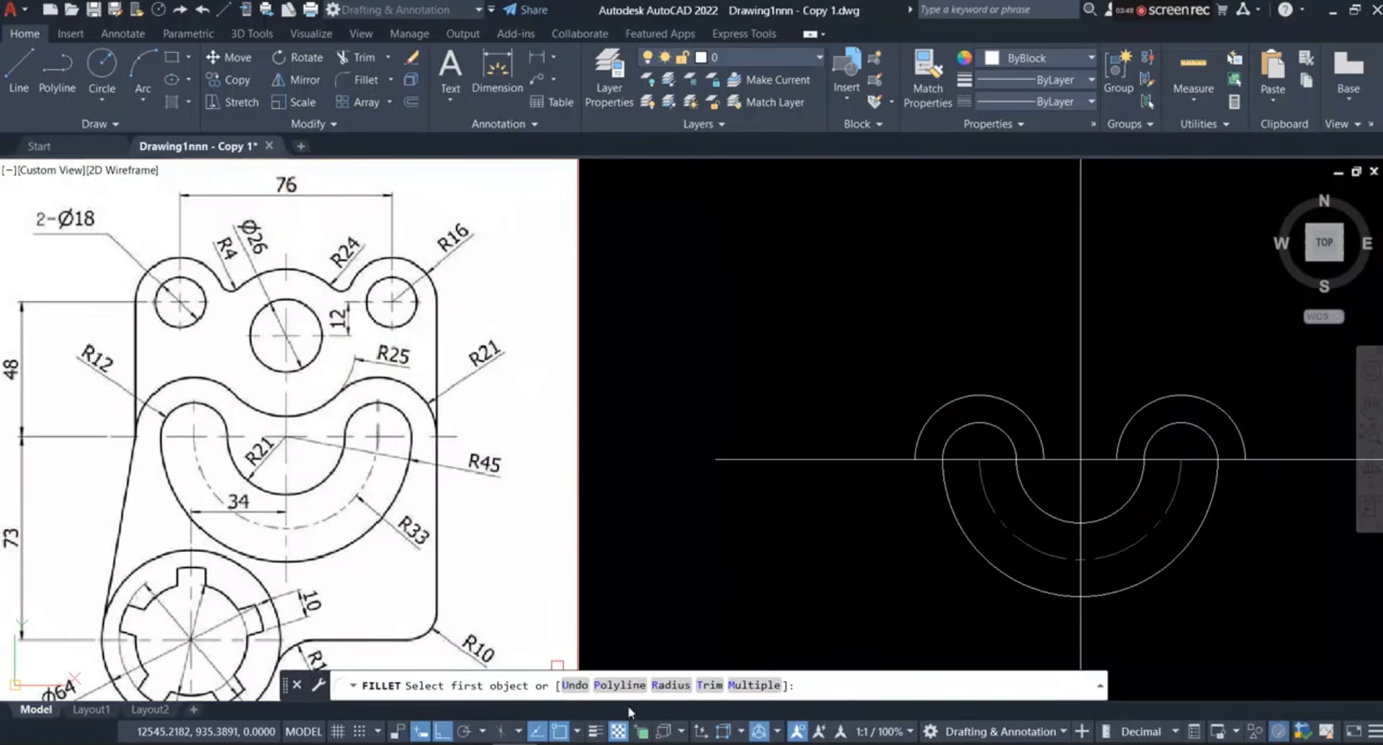
{"action": "left_click", "coordinate": [671, 685]}
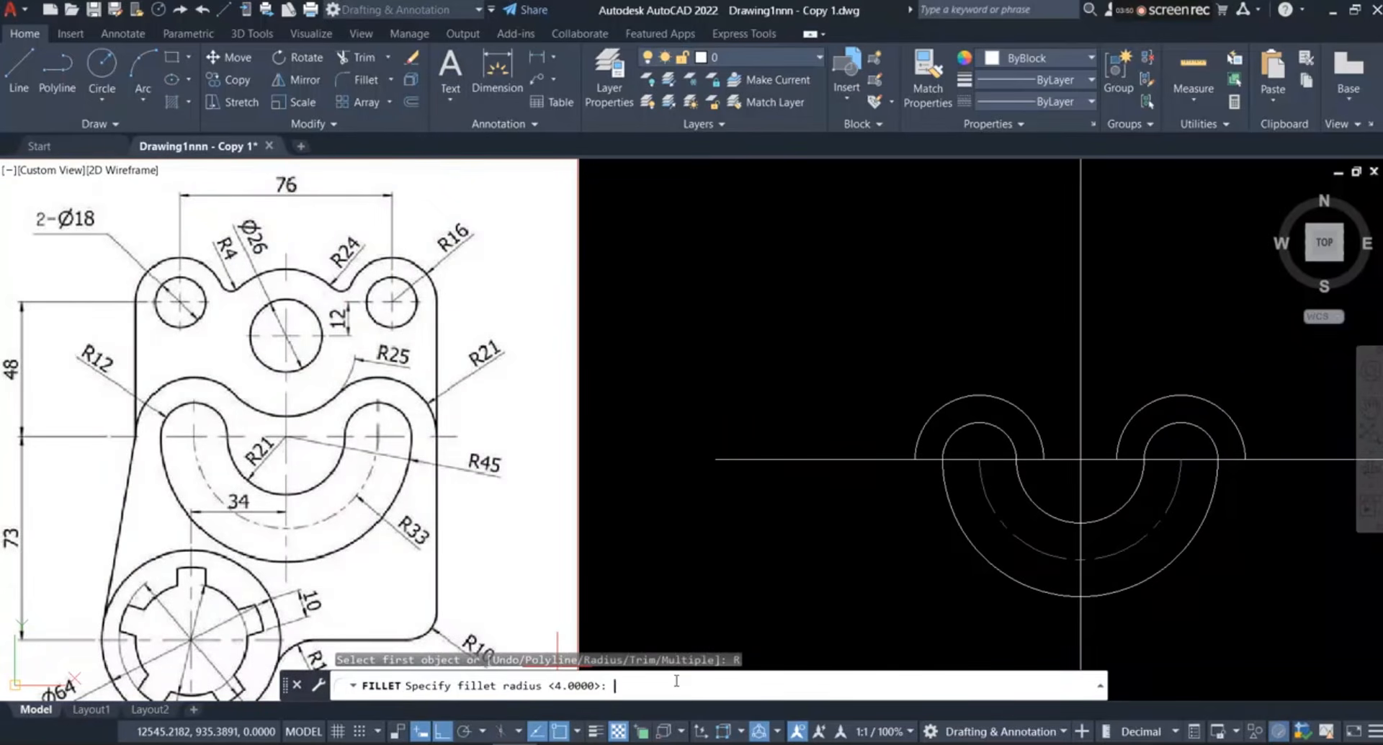
{"action": "type", "text": "25"}
{"action": "key", "text": "Return"}
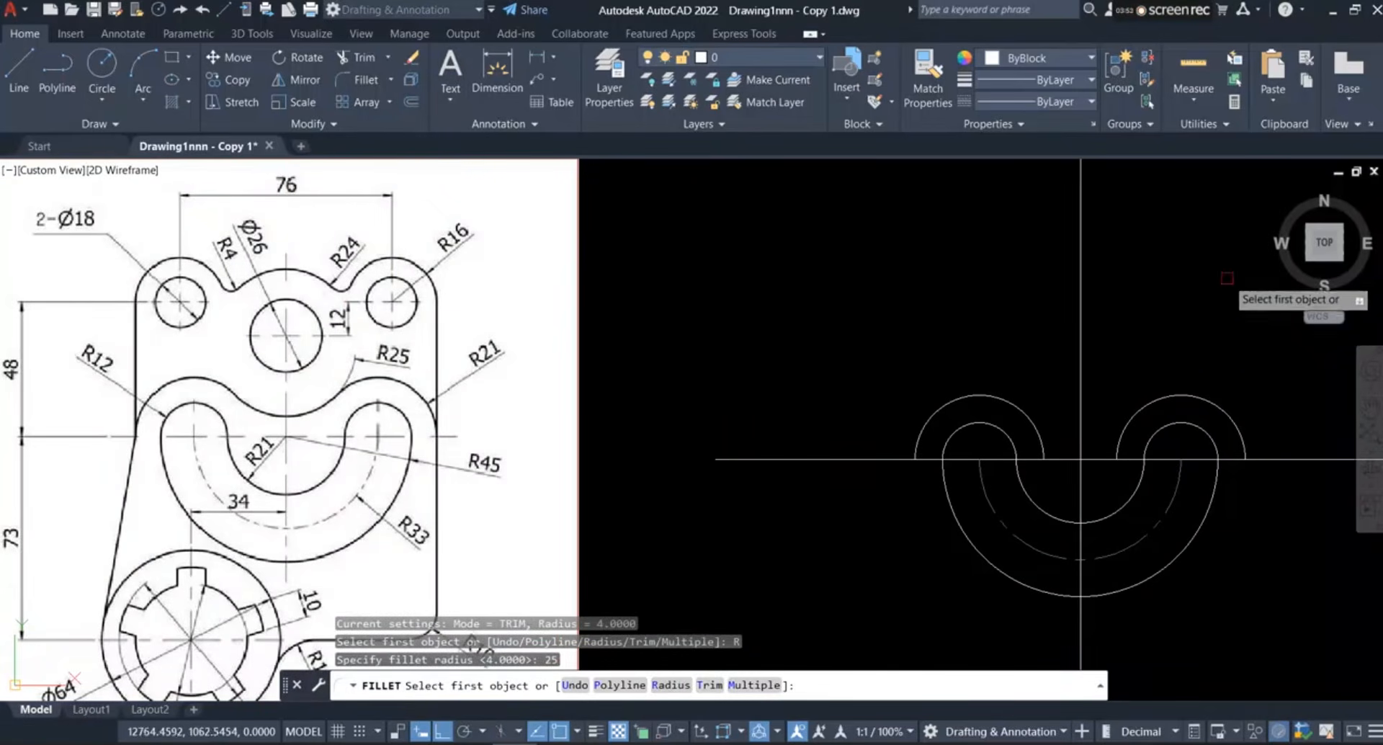
{"action": "scroll", "coordinate": [1176, 358], "scroll_direction": "up", "scroll_amount": 2}
{"action": "scroll", "coordinate": [922, 439], "scroll_direction": "down", "scroll_amount": 2}
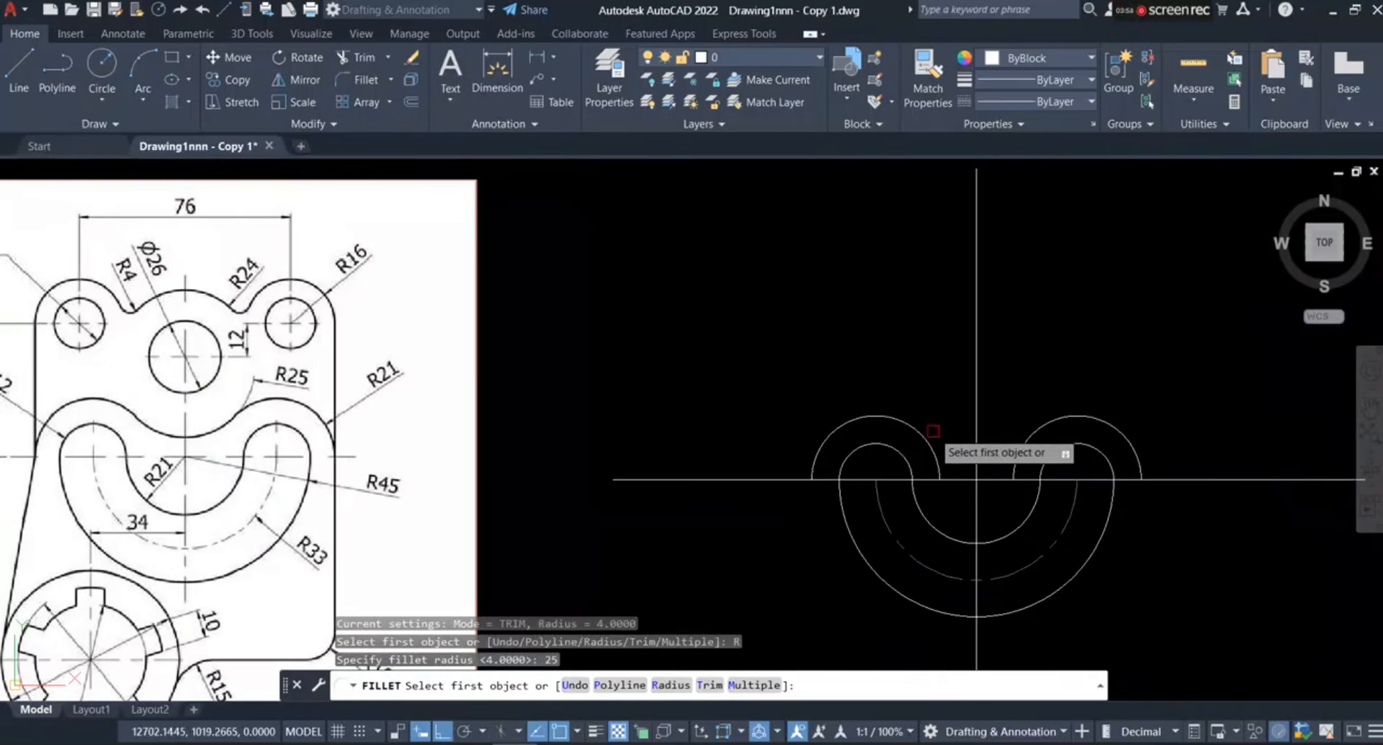
{"action": "left_click", "coordinate": [925, 435]}
{"action": "left_click", "coordinate": [1023, 432]}
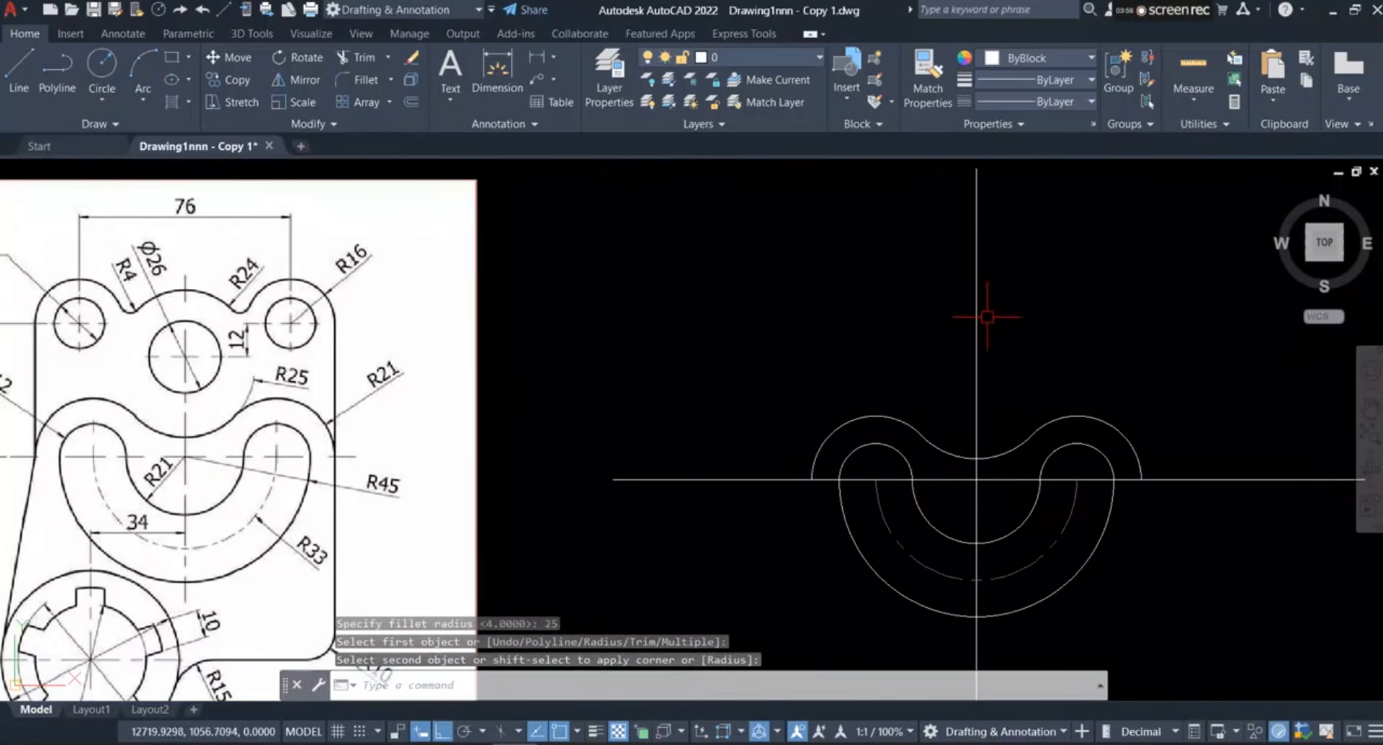
Offset the horizontal centre line 48 upward to locate the axis of the small upper holes in the reference drawing
{"action": "scroll", "coordinate": [652, 449], "scroll_direction": "down", "scroll_amount": 2}
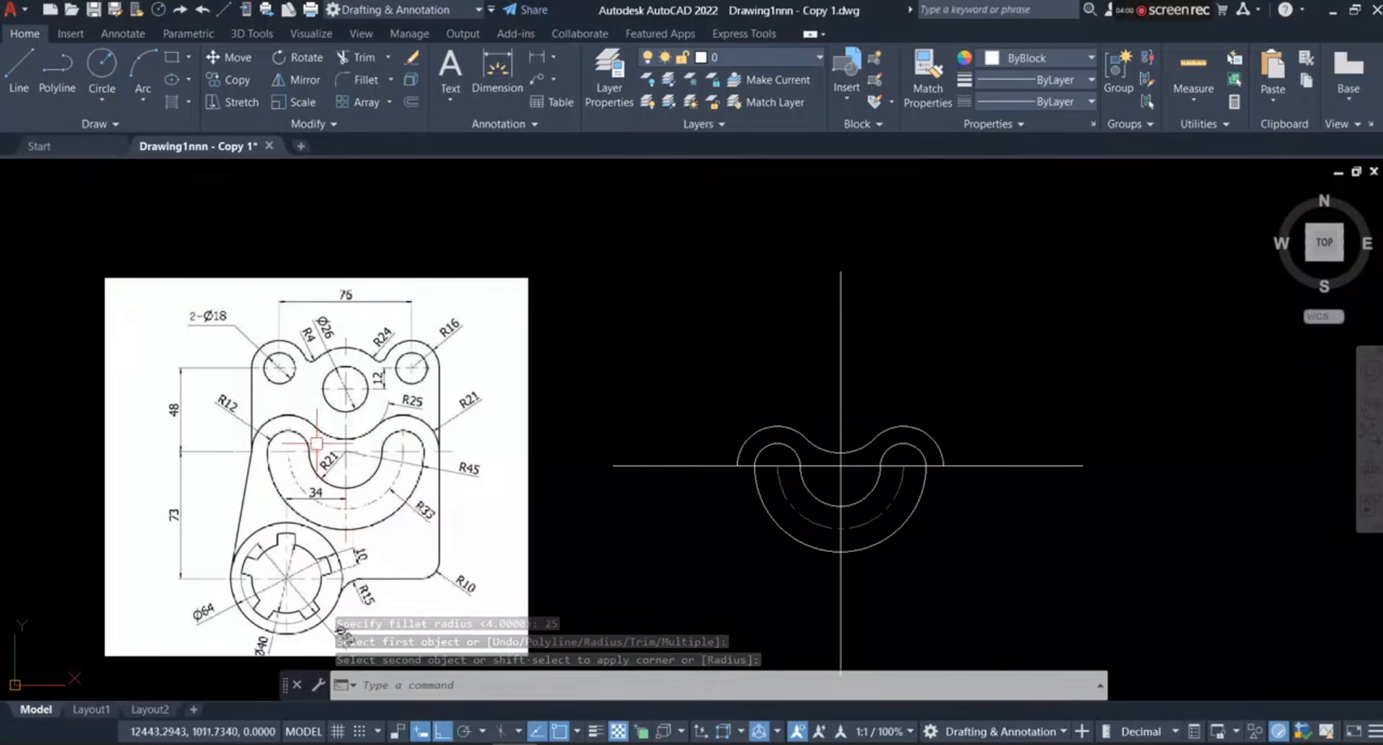
{"action": "scroll", "coordinate": [318, 434], "scroll_direction": "up", "scroll_amount": 2}
{"action": "scroll", "coordinate": [320, 402], "scroll_direction": "down", "scroll_amount": 2}
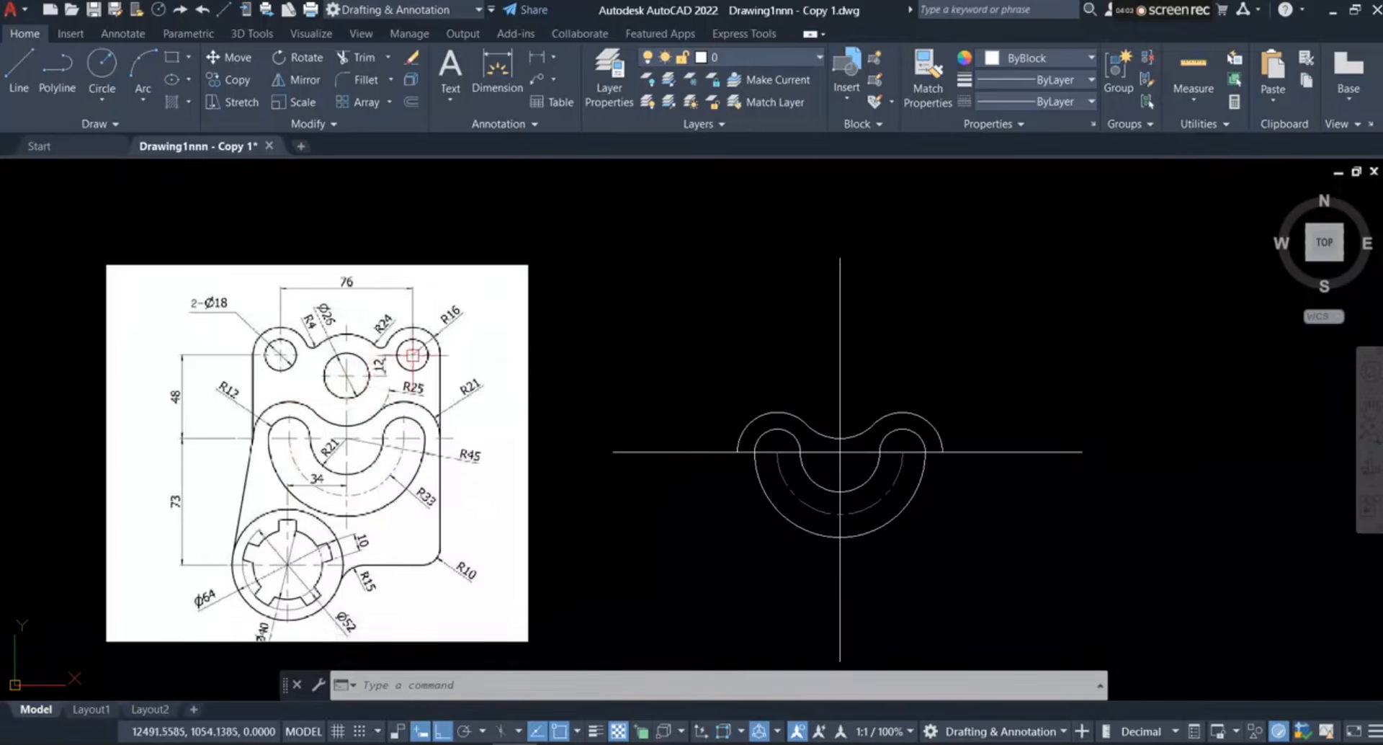
{"action": "scroll", "coordinate": [412, 354], "scroll_direction": "up", "scroll_amount": 2}
{"action": "scroll", "coordinate": [430, 437], "scroll_direction": "down", "scroll_amount": 2}
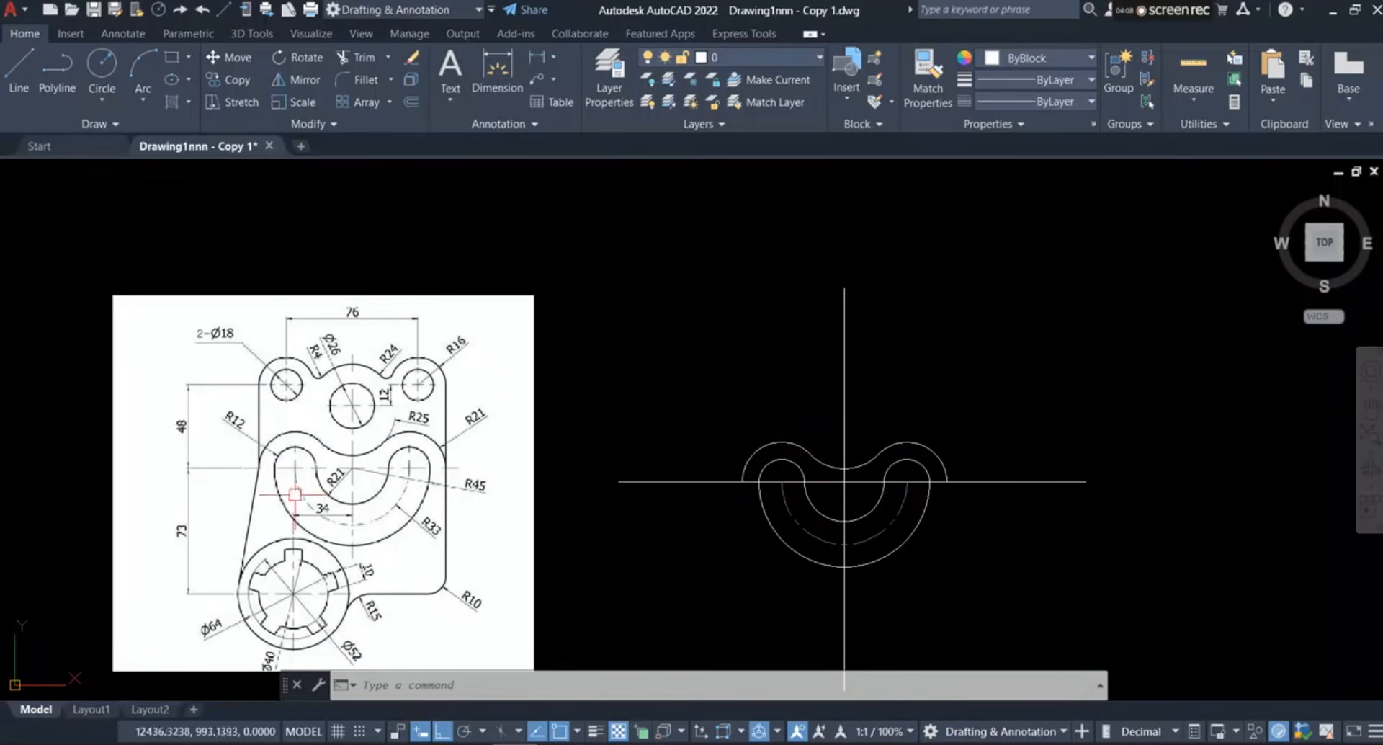
{"action": "scroll", "coordinate": [227, 479], "scroll_direction": "up", "scroll_amount": 4}
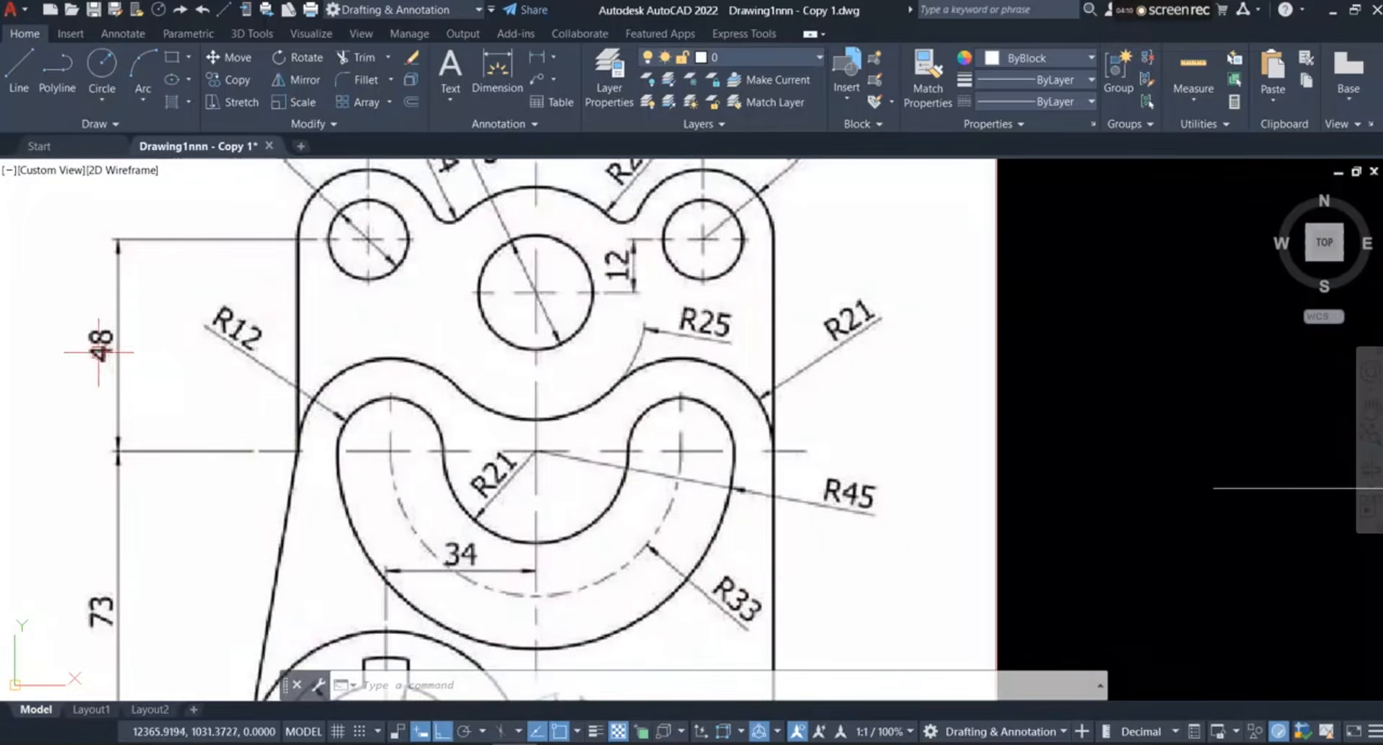
{"action": "scroll", "coordinate": [98, 352], "scroll_direction": "down", "scroll_amount": 2}
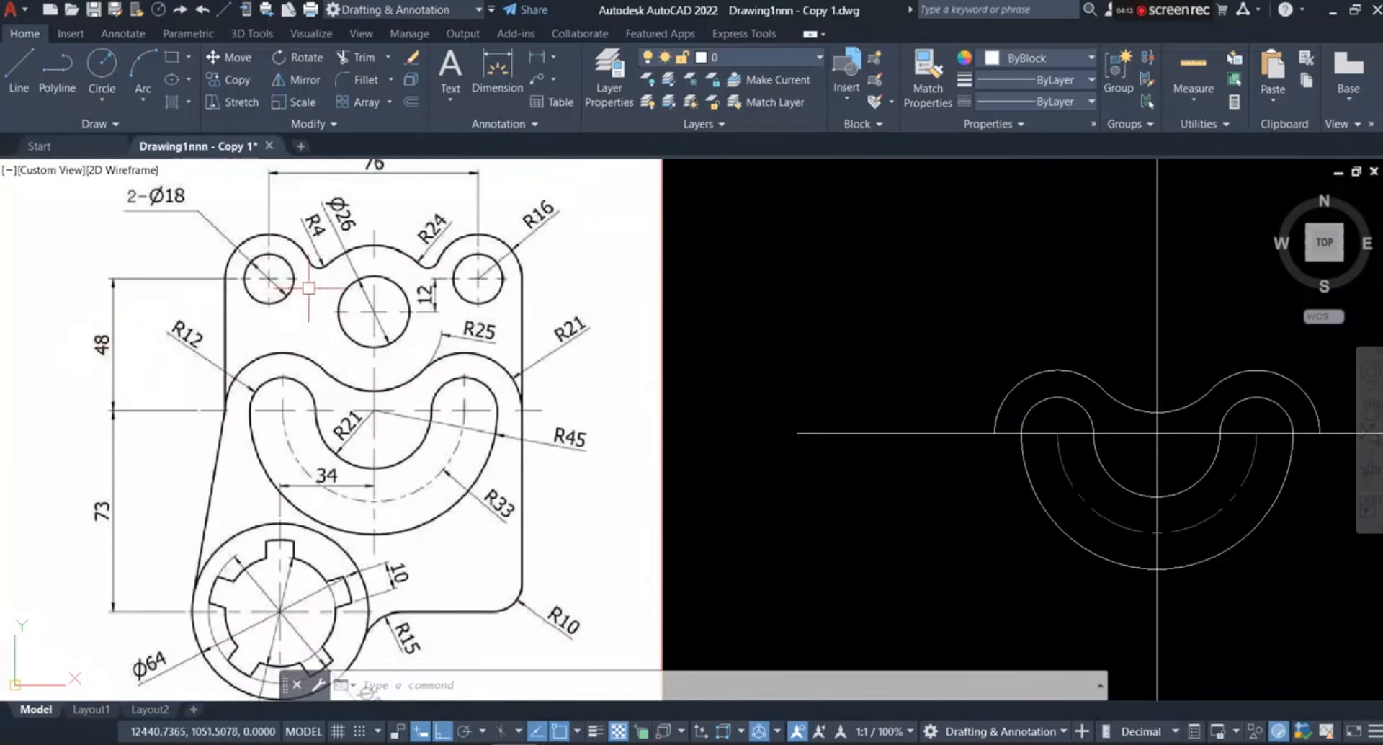
{"action": "left_click", "coordinate": [414, 101]}
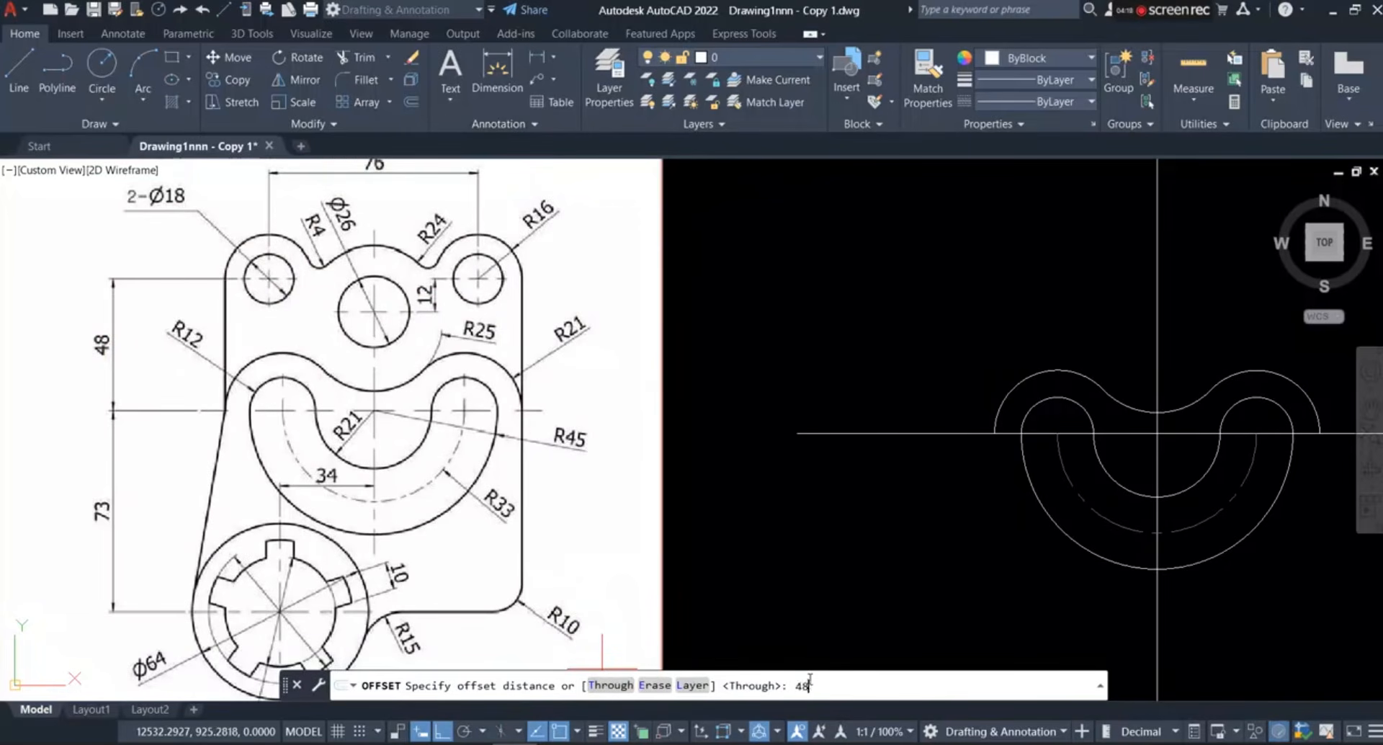
{"action": "type", "text": "48"}
{"action": "key", "text": "Return"}
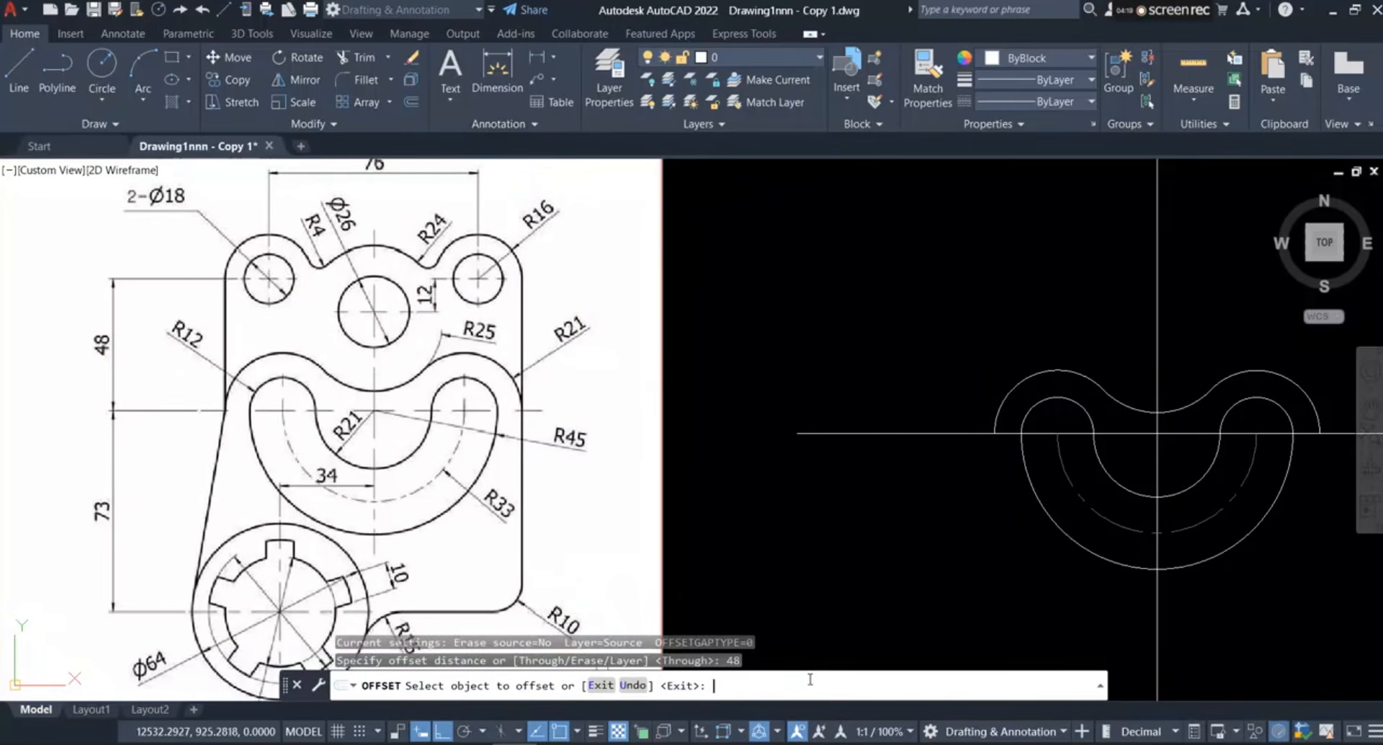
{"action": "left_click", "coordinate": [849, 433]}
{"action": "left_click", "coordinate": [824, 268]}
{"action": "scroll", "coordinate": [783, 306], "scroll_direction": "down", "scroll_amount": 4}
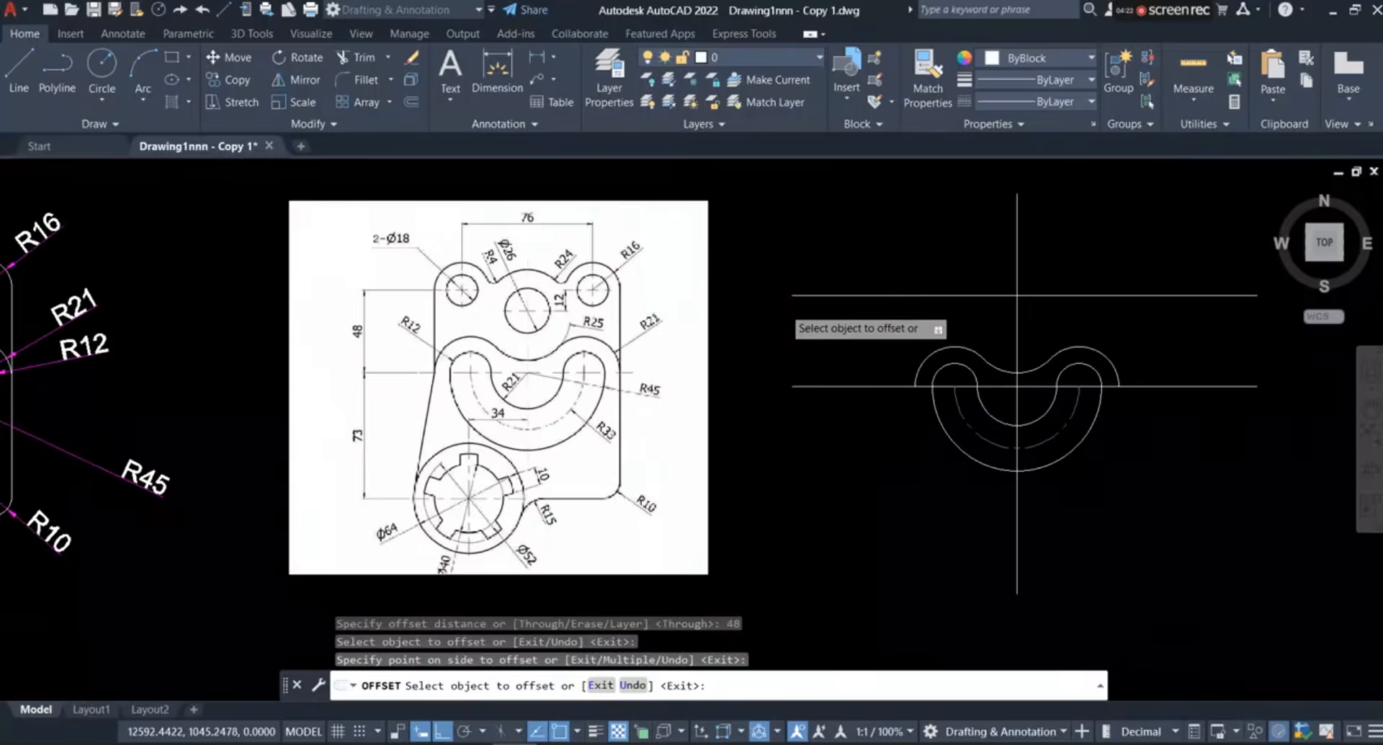
Offset the vertical centre line 38 to the right and 38 to the left to locate the two small upper holes
{"action": "scroll", "coordinate": [898, 276], "scroll_direction": "up", "scroll_amount": 4}
{"action": "scroll", "coordinate": [926, 368], "scroll_direction": "down", "scroll_amount": 3}
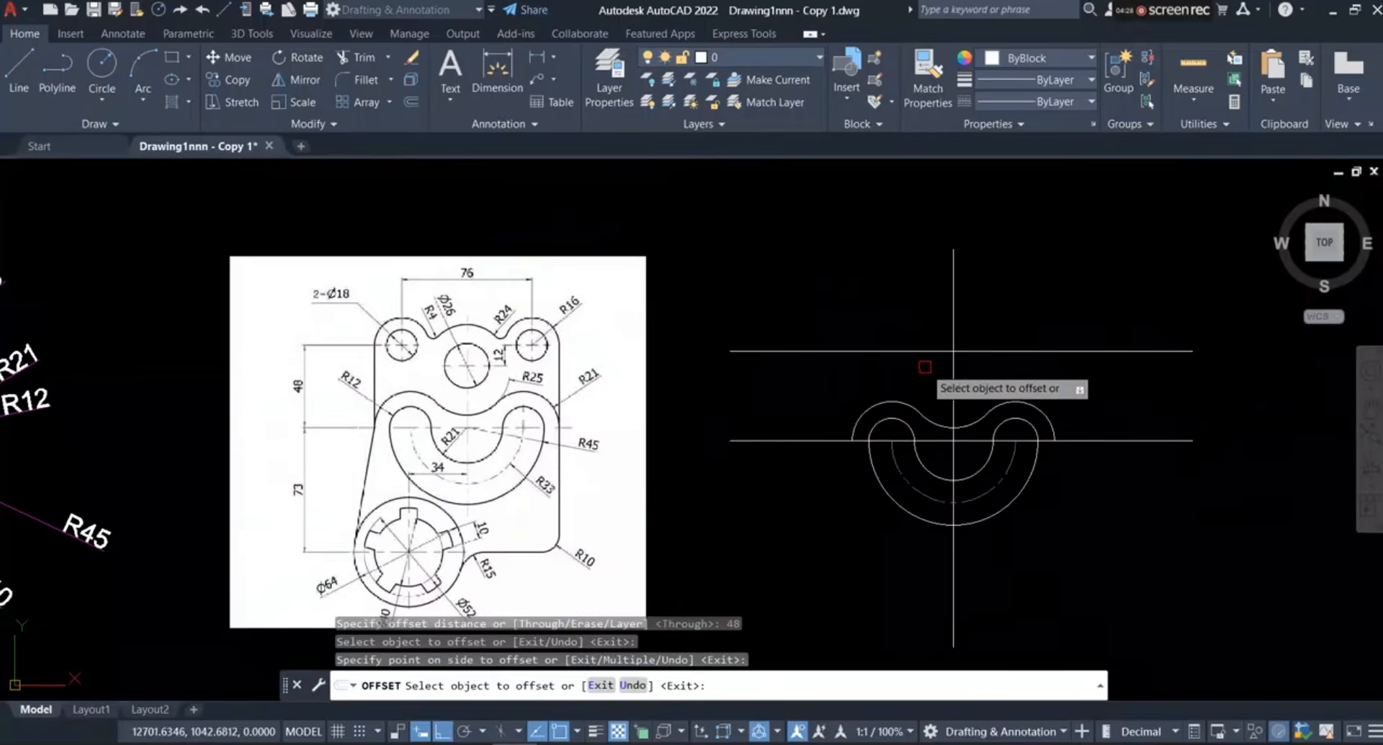
{"action": "scroll", "coordinate": [360, 343], "scroll_direction": "up", "scroll_amount": 2}
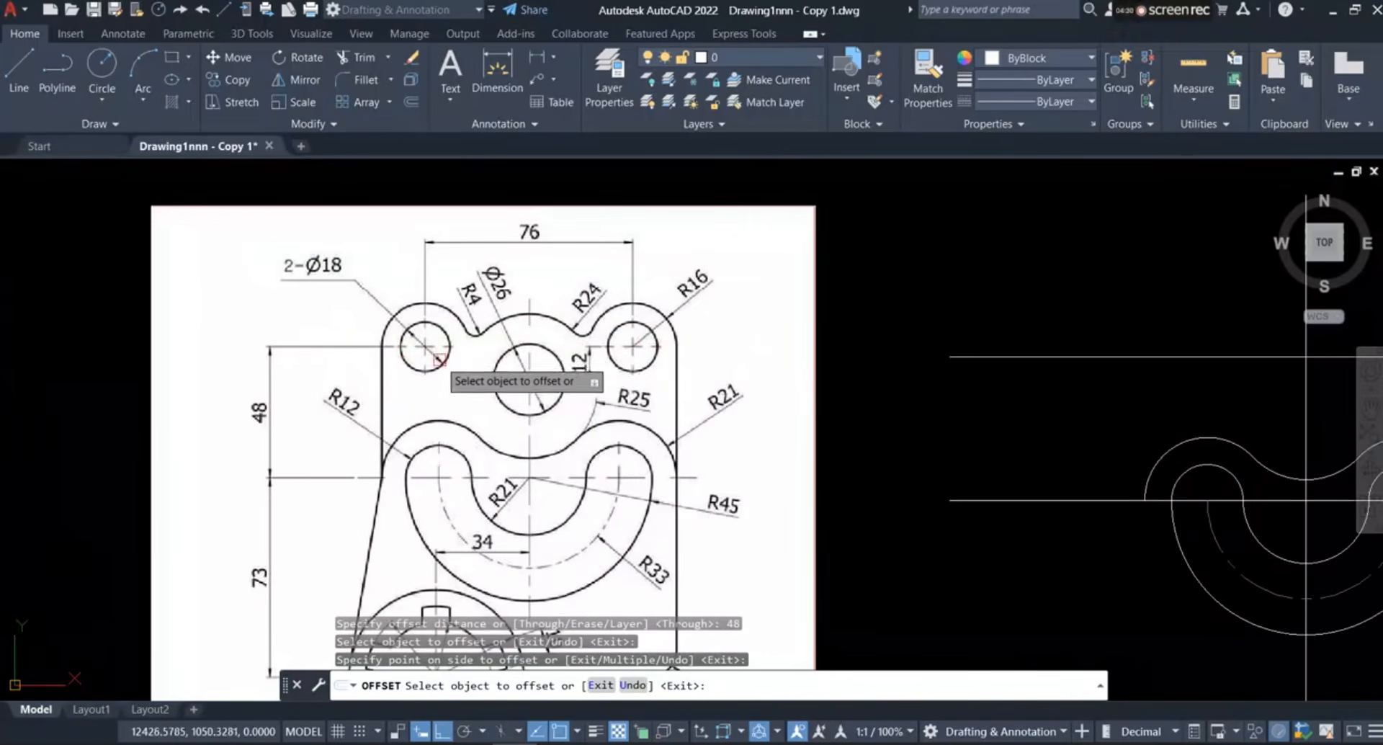
{"action": "scroll", "coordinate": [447, 361], "scroll_direction": "down", "scroll_amount": 1}
{"action": "scroll", "coordinate": [465, 375], "scroll_direction": "up", "scroll_amount": 1}
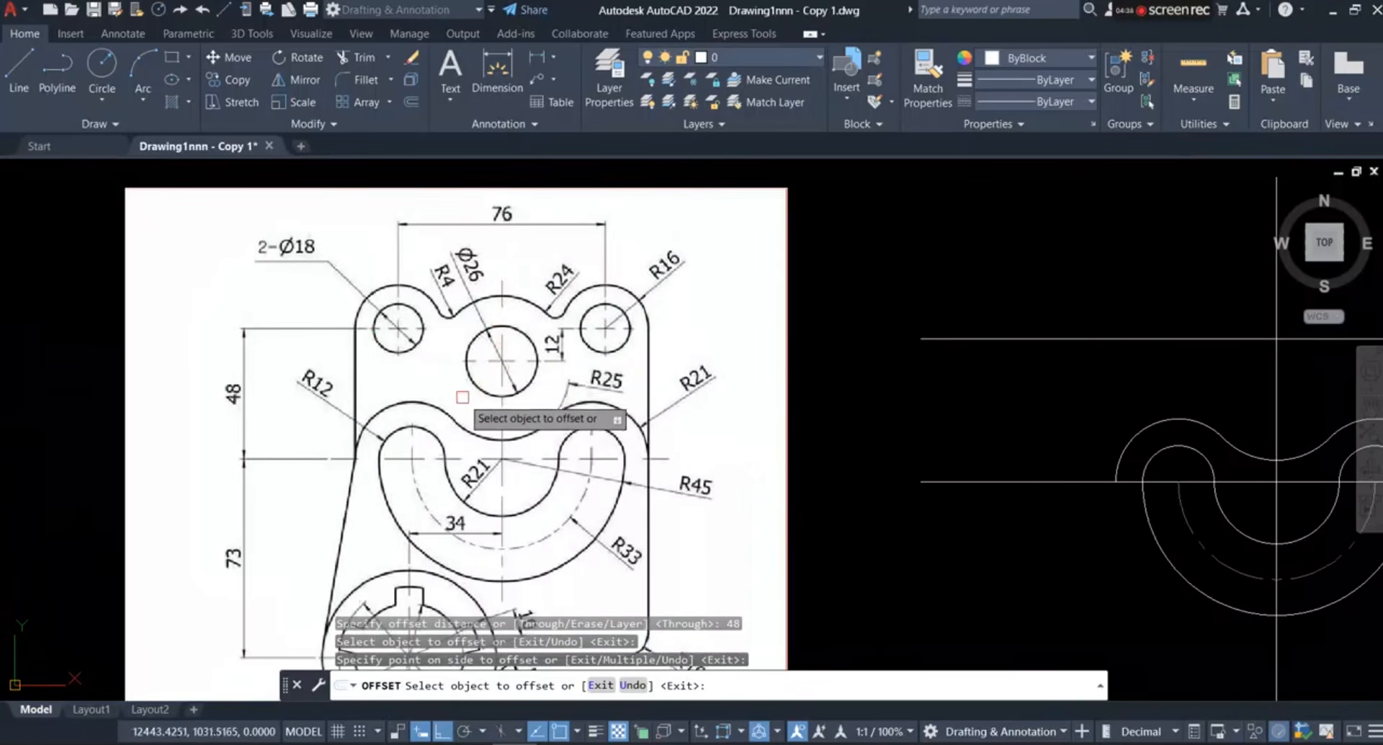
{"action": "scroll", "coordinate": [461, 400], "scroll_direction": "down", "scroll_amount": 1}
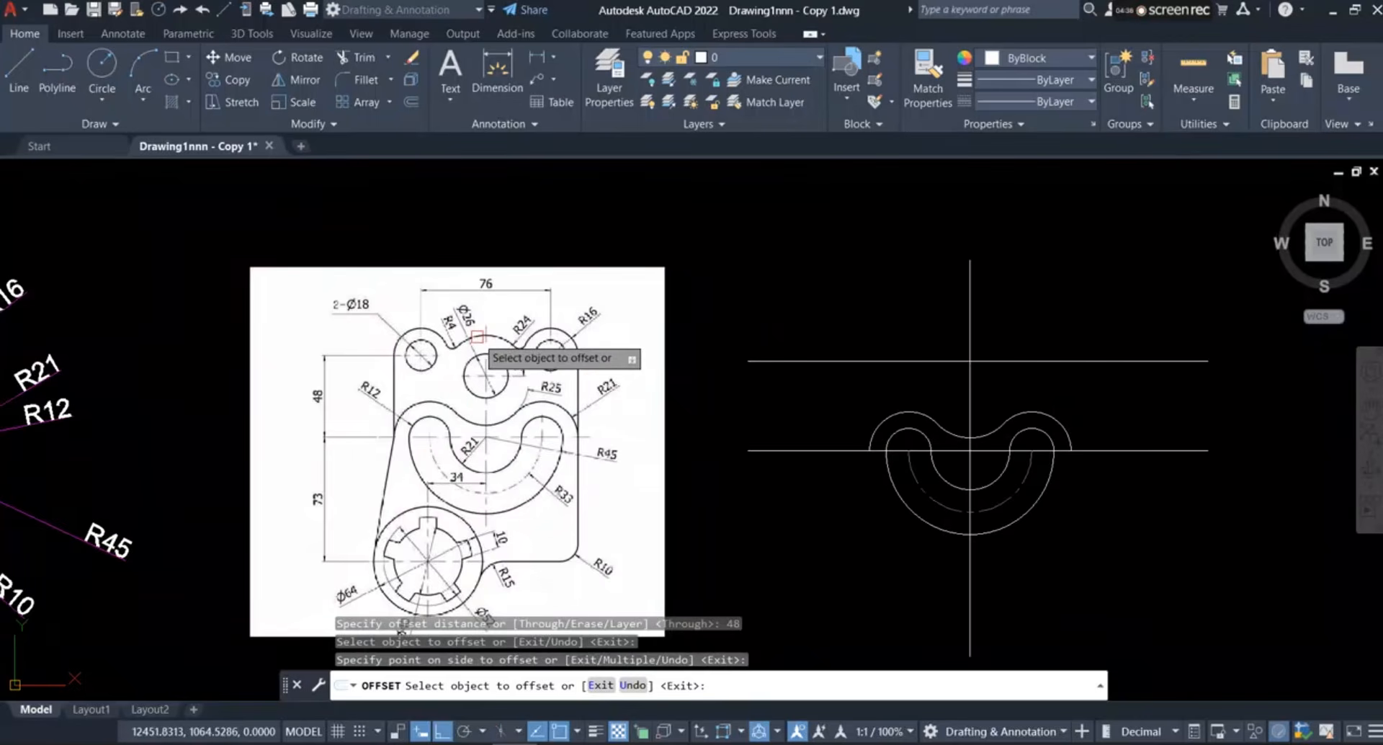
{"action": "scroll", "coordinate": [479, 333], "scroll_direction": "up", "scroll_amount": 2}
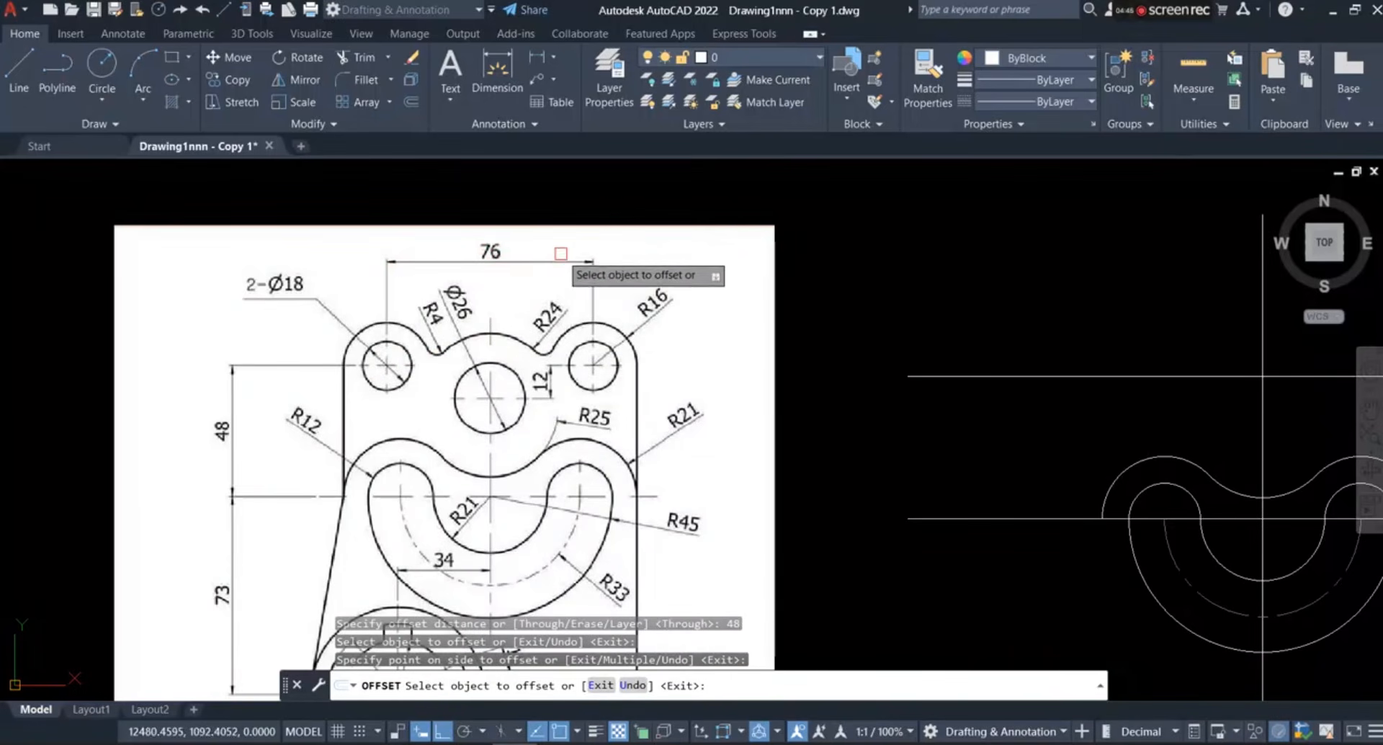
{"action": "scroll", "coordinate": [295, 325], "scroll_direction": "down", "scroll_amount": 2}
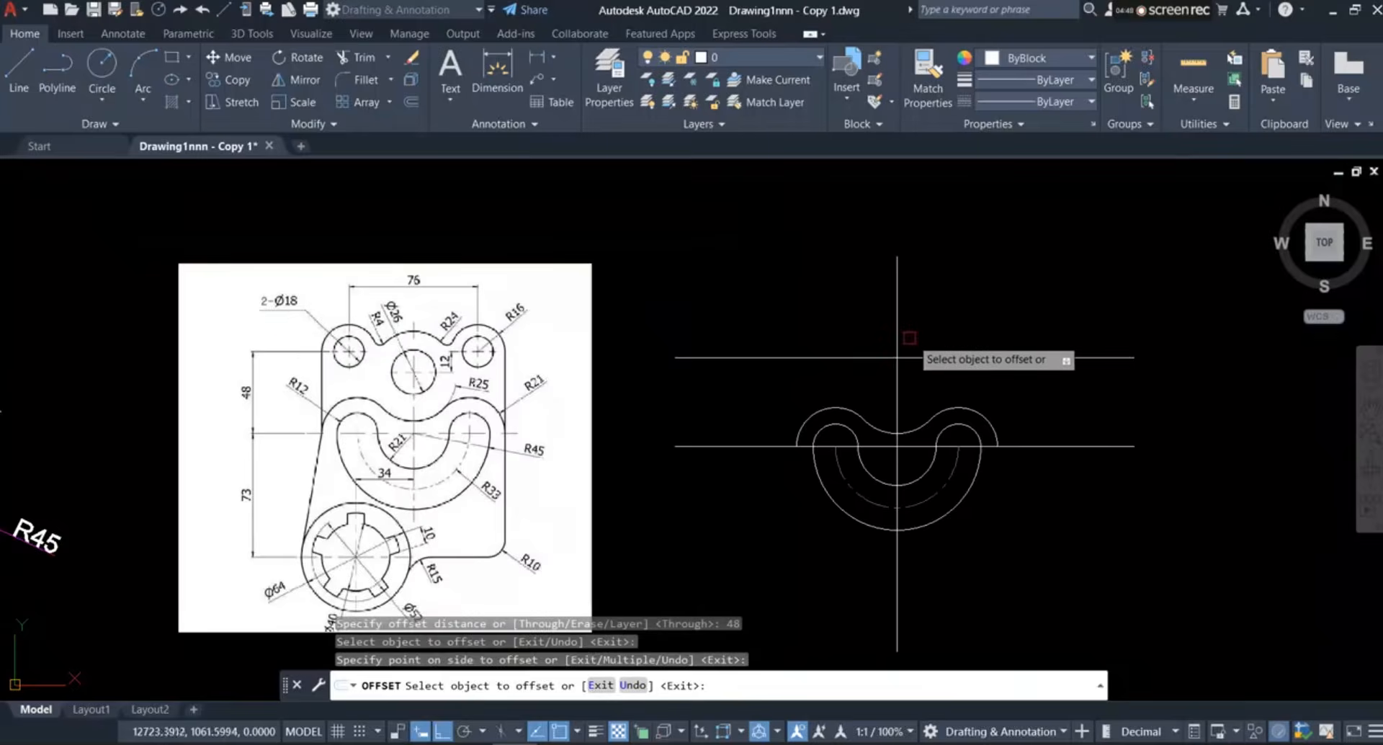
{"action": "scroll", "coordinate": [909, 338], "scroll_direction": "up", "scroll_amount": 2}
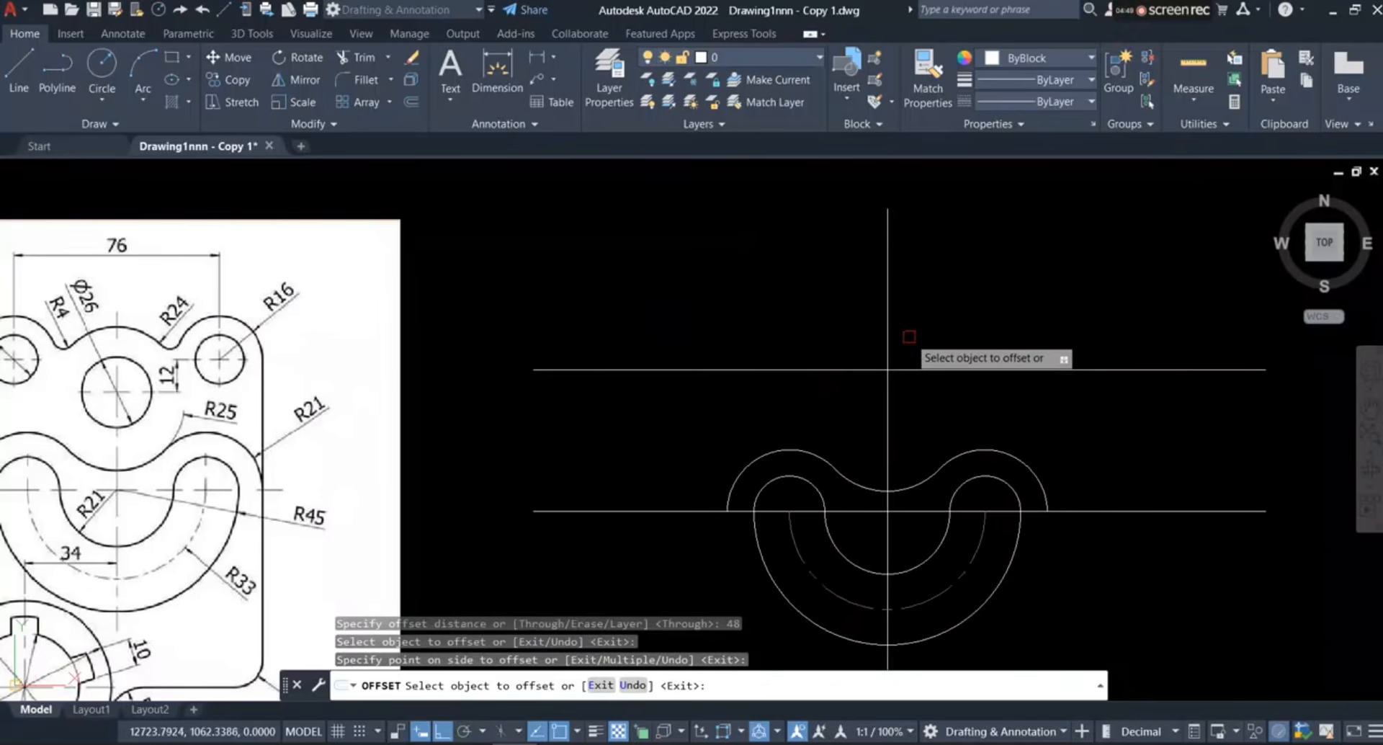
{"action": "left_click", "coordinate": [888, 287]}
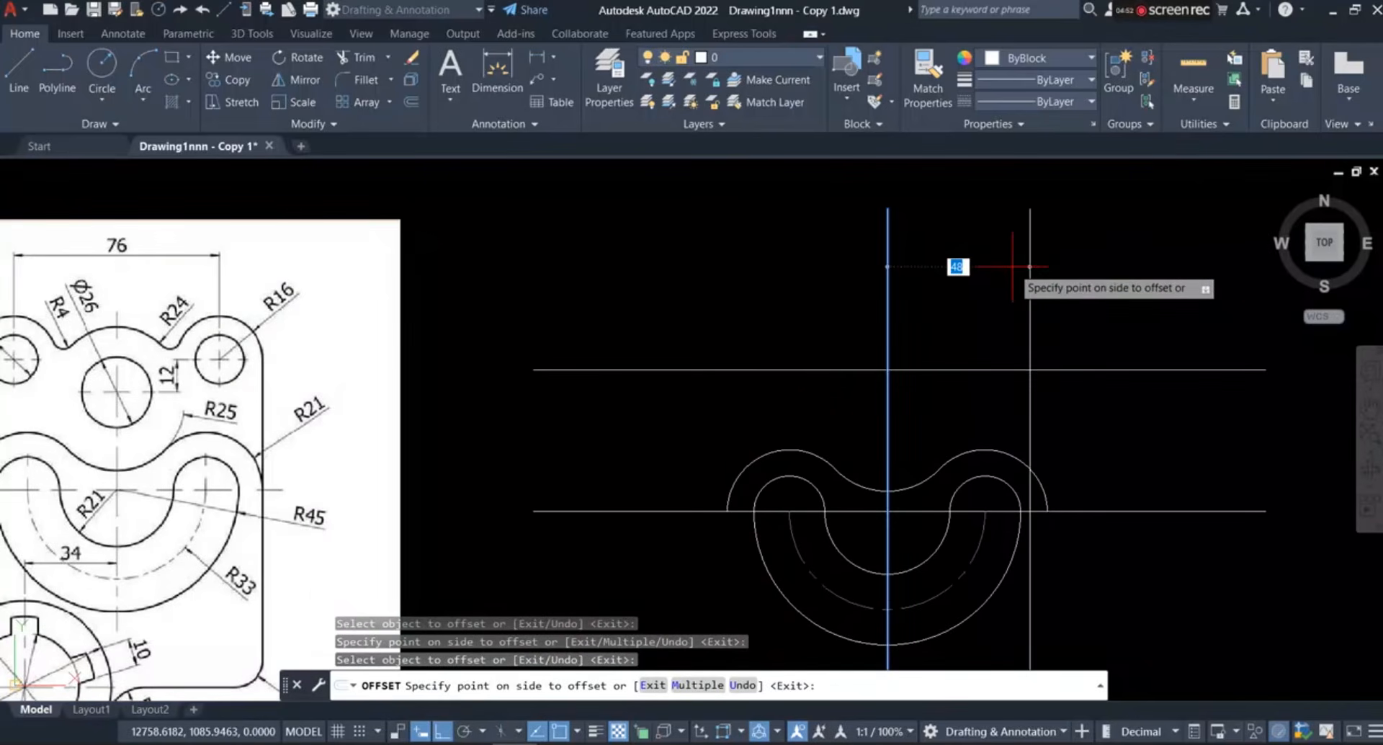
{"action": "type", "text": "38"}
{"action": "key", "text": "Return"}
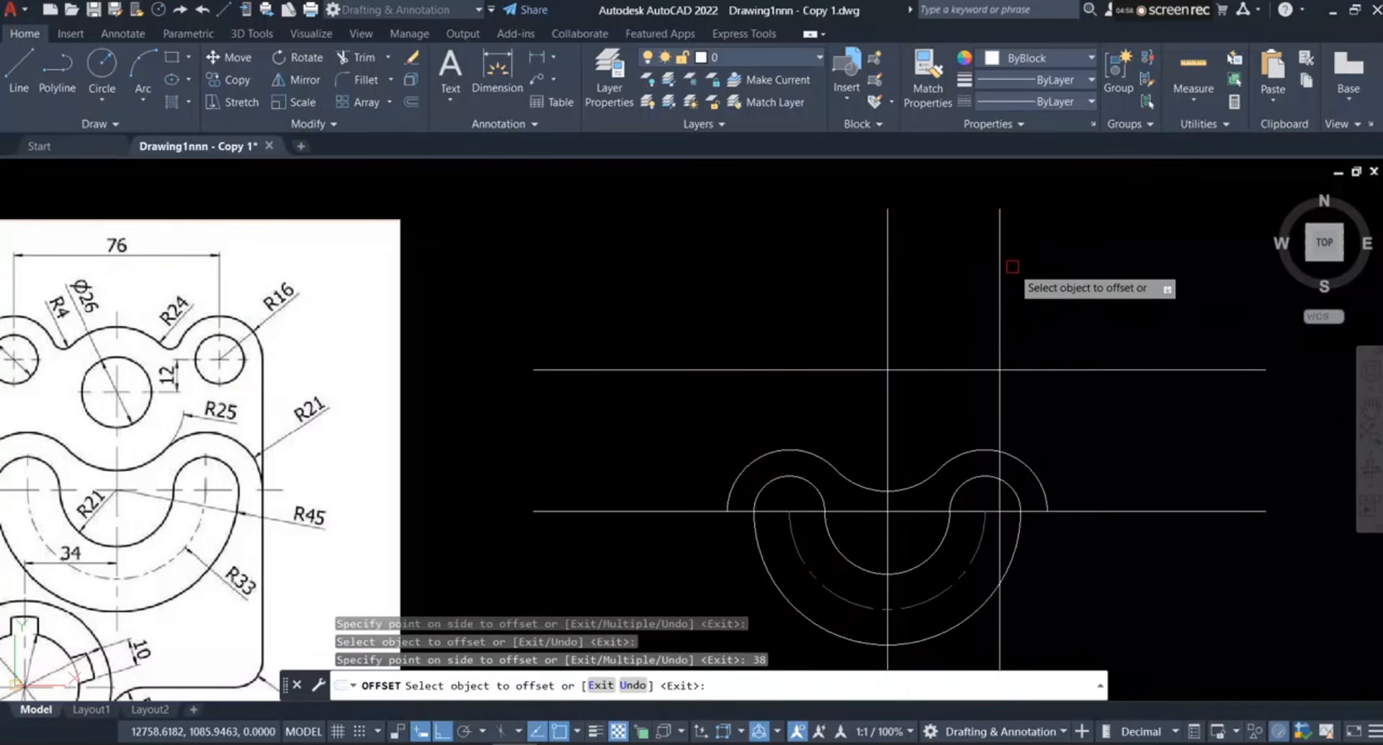
{"action": "left_click", "coordinate": [888, 289]}
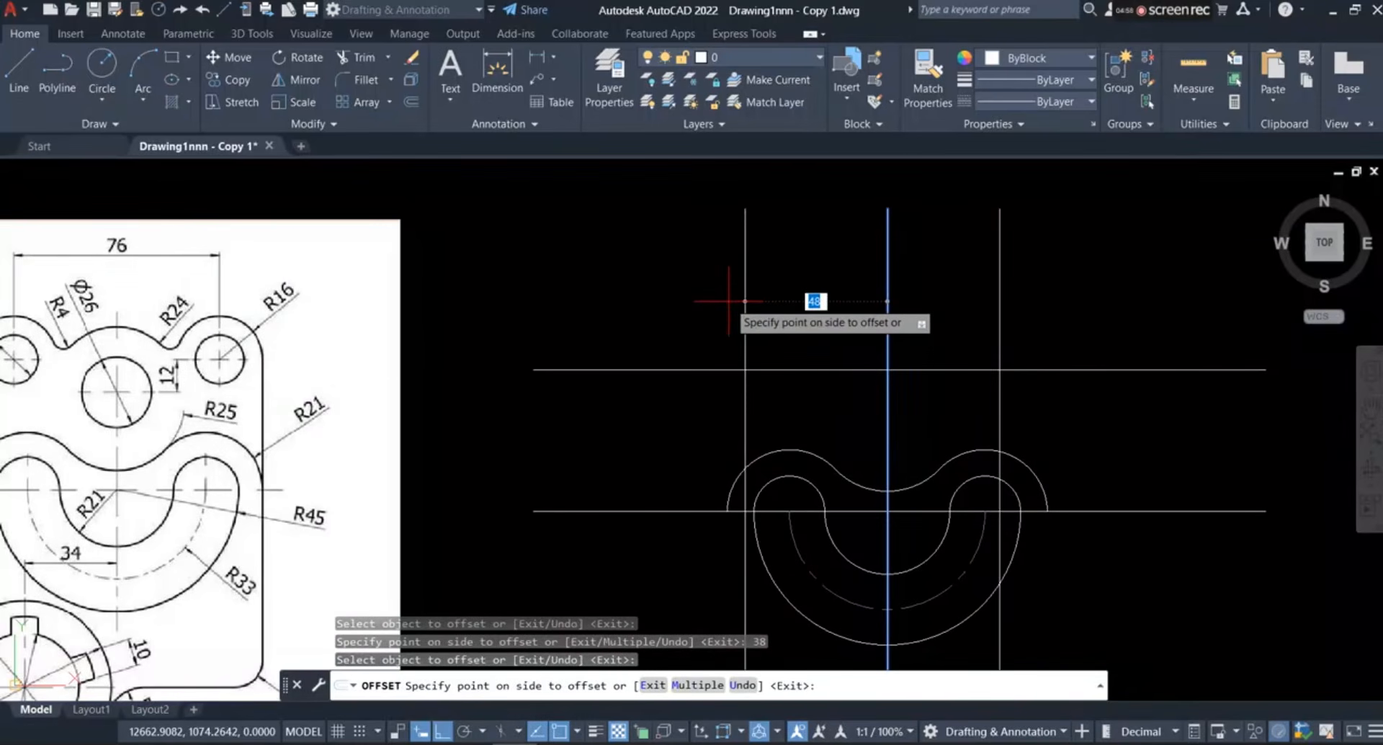
{"action": "type", "text": "38"}
{"action": "key", "text": "Return"}
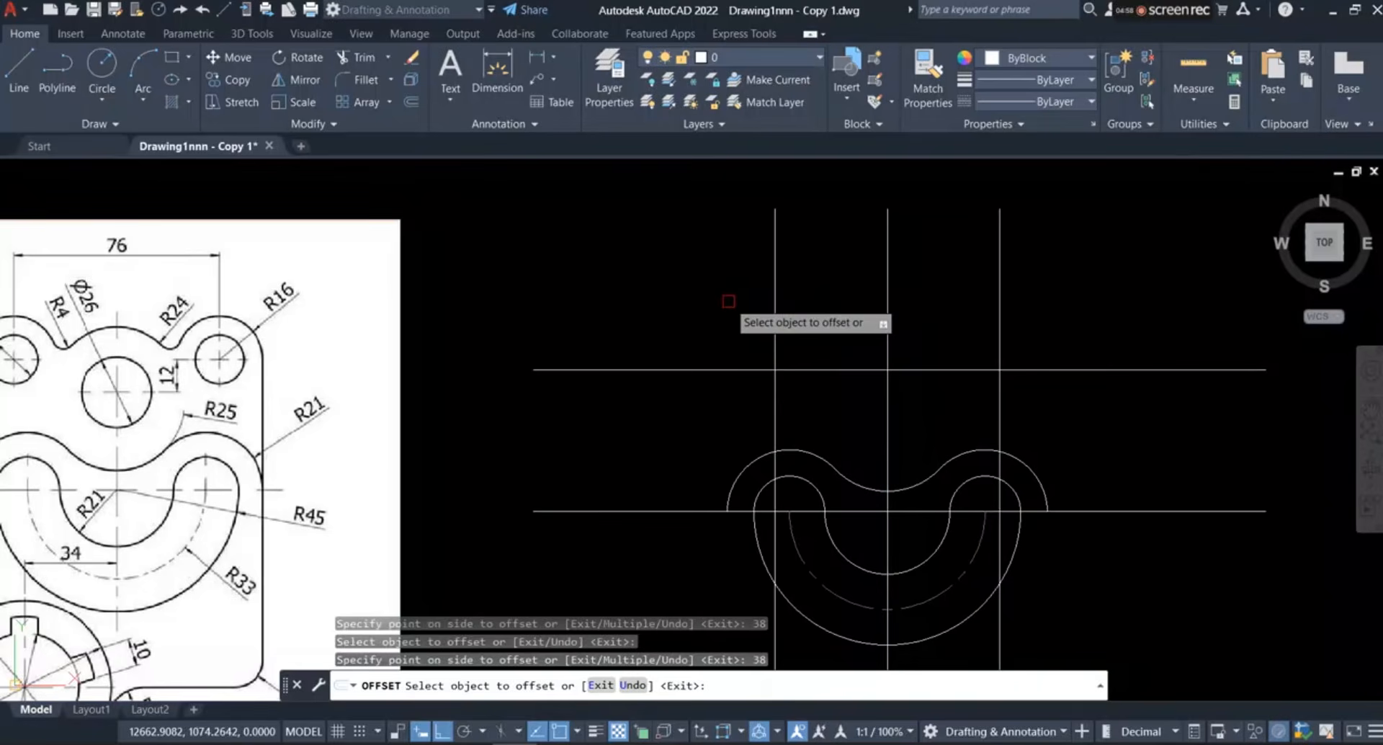
Draw a circle of diameter 18 centred on the upper left intersection of the construction lines, following the reference drawing
{"action": "scroll", "coordinate": [728, 301], "scroll_direction": "down", "scroll_amount": 2}
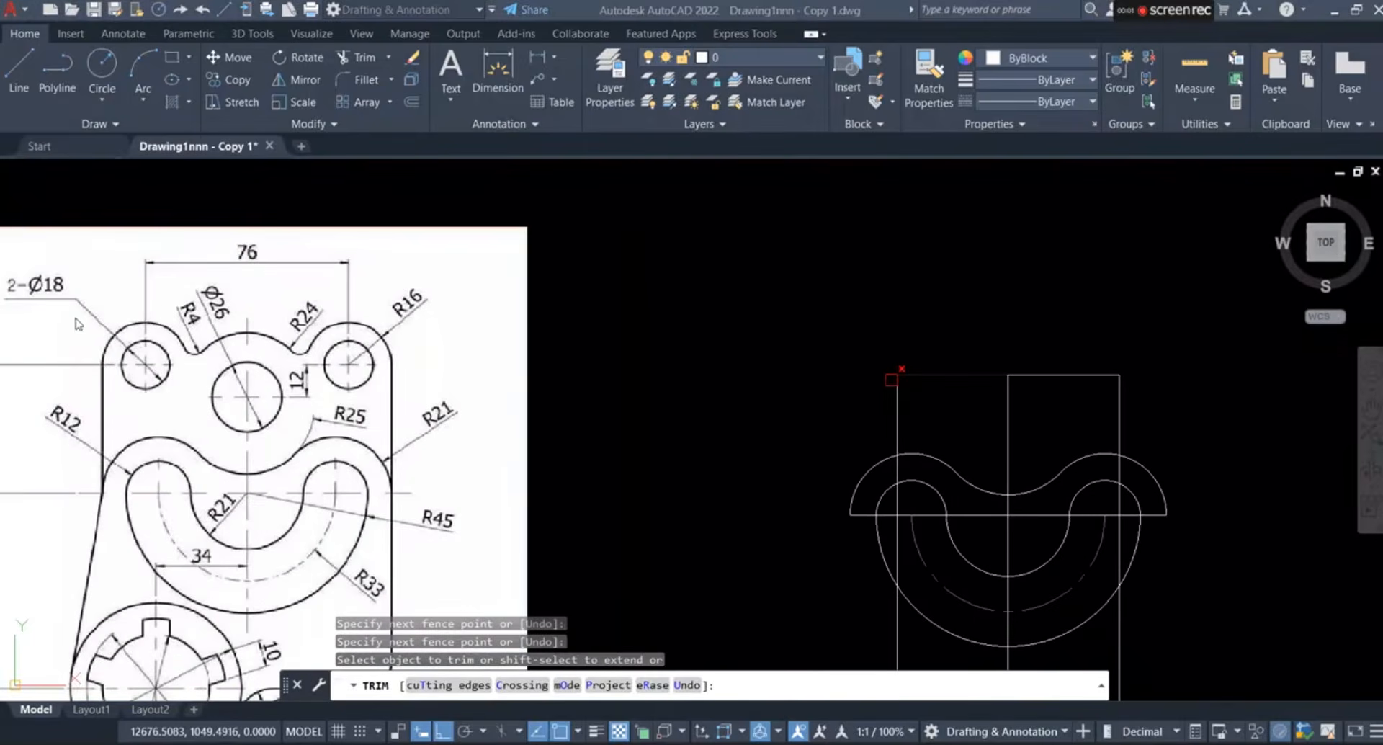
{"action": "scroll", "coordinate": [147, 382], "scroll_direction": "up", "scroll_amount": 2}
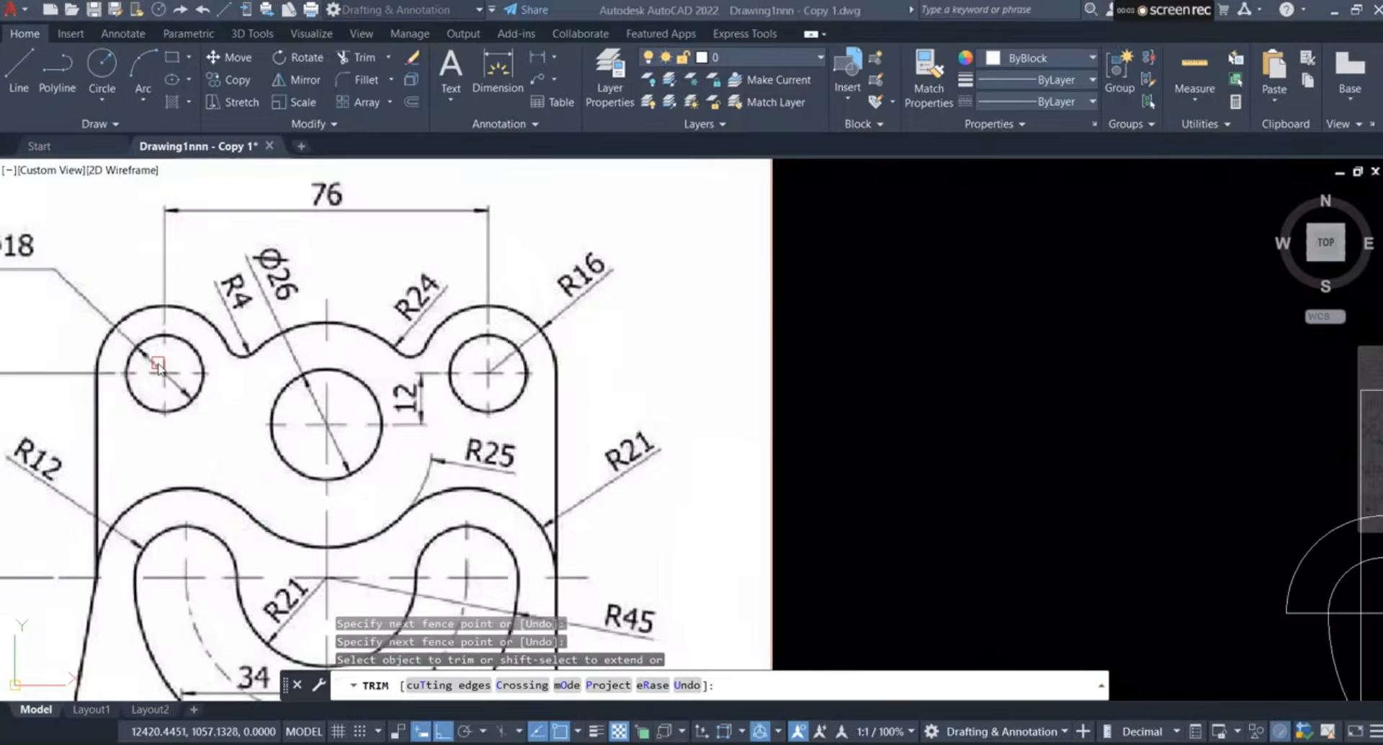
{"action": "scroll", "coordinate": [144, 366], "scroll_direction": "down", "scroll_amount": 2}
{"action": "scroll", "coordinate": [61, 302], "scroll_direction": "up", "scroll_amount": 2}
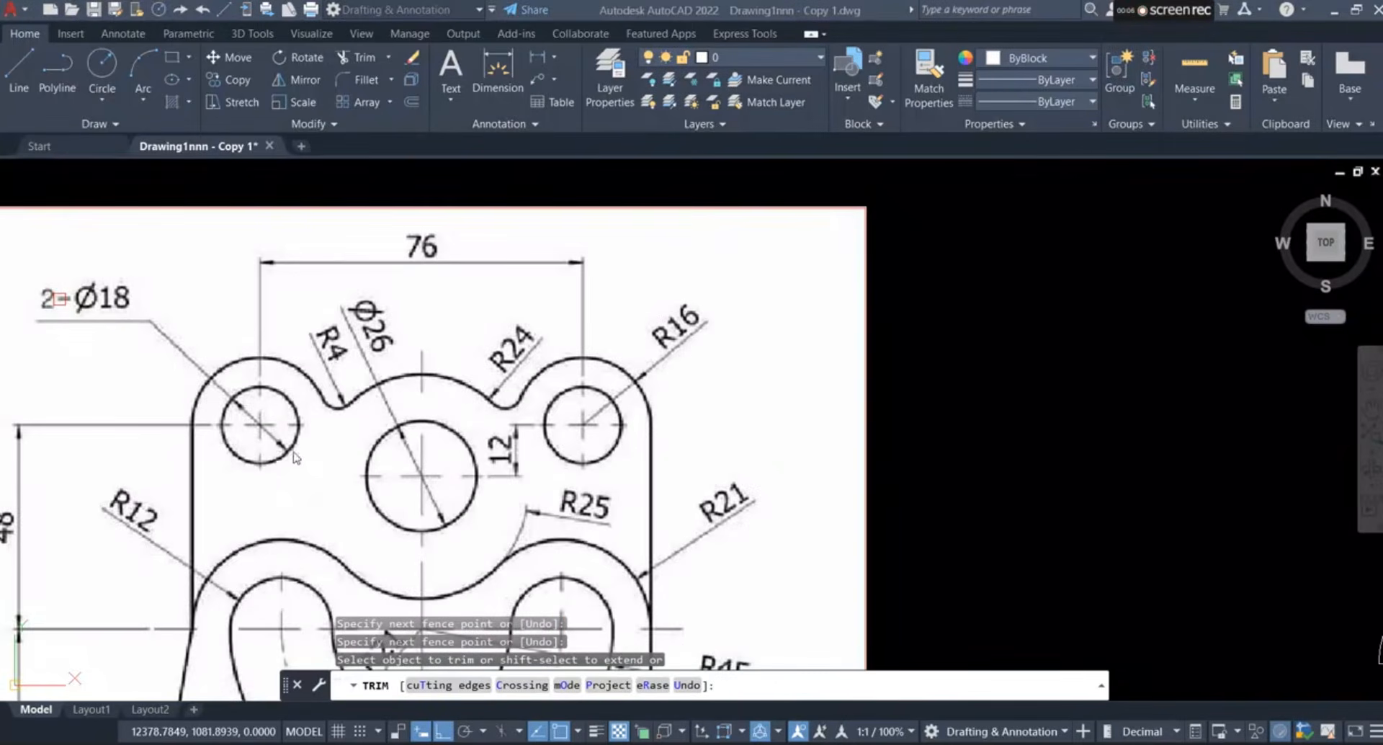
{"action": "scroll", "coordinate": [216, 433], "scroll_direction": "down", "scroll_amount": 2}
{"action": "scroll", "coordinate": [259, 429], "scroll_direction": "up", "scroll_amount": 3}
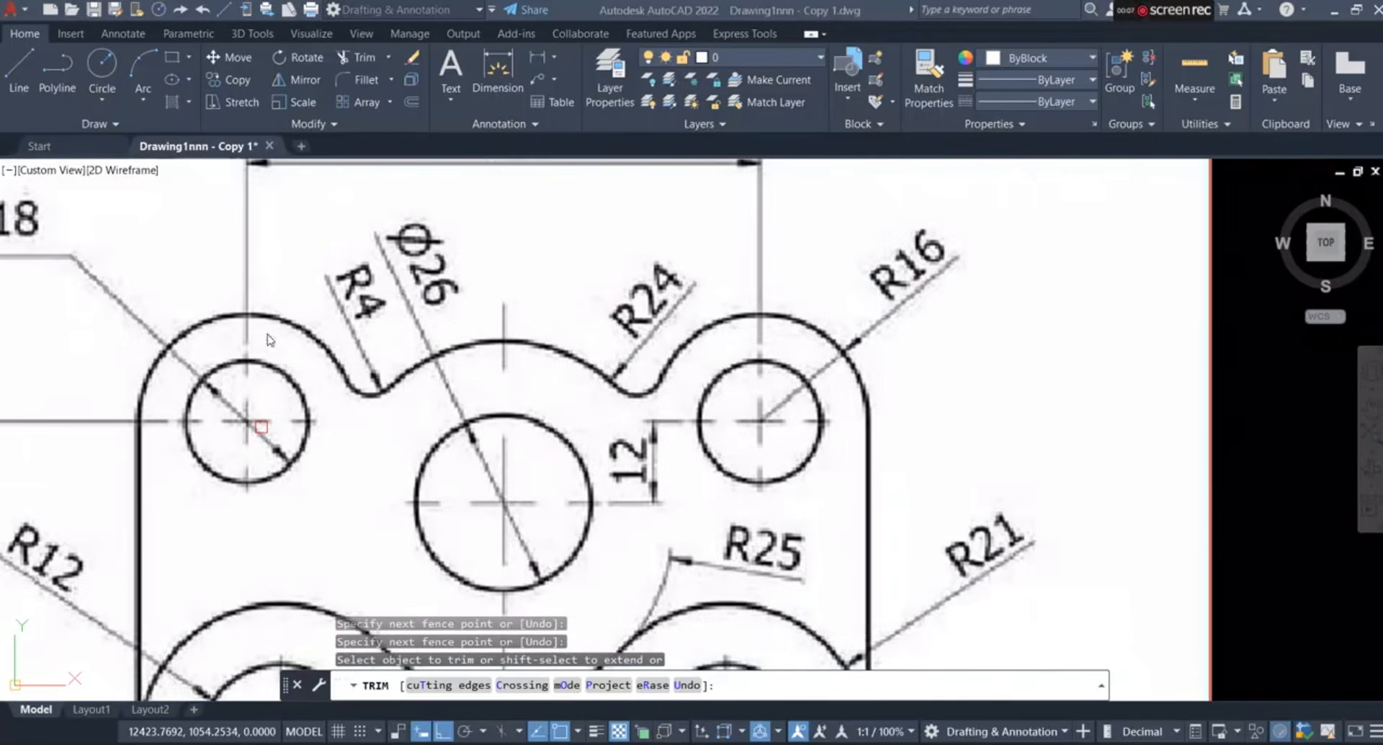
{"action": "left_click", "coordinate": [103, 106]}
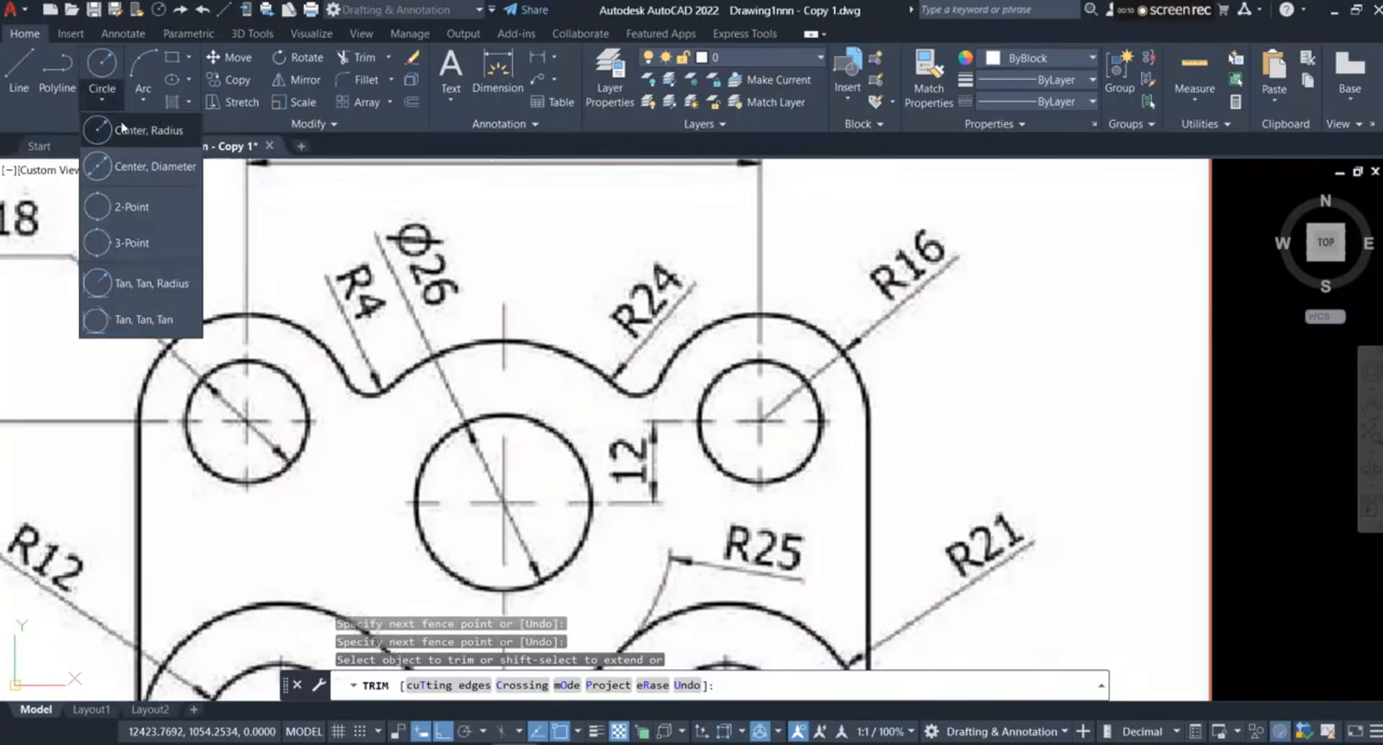
{"action": "left_click", "coordinate": [150, 180]}
{"action": "scroll", "coordinate": [216, 224], "scroll_direction": "down", "scroll_amount": 5}
{"action": "scroll", "coordinate": [923, 375], "scroll_direction": "up", "scroll_amount": 4}
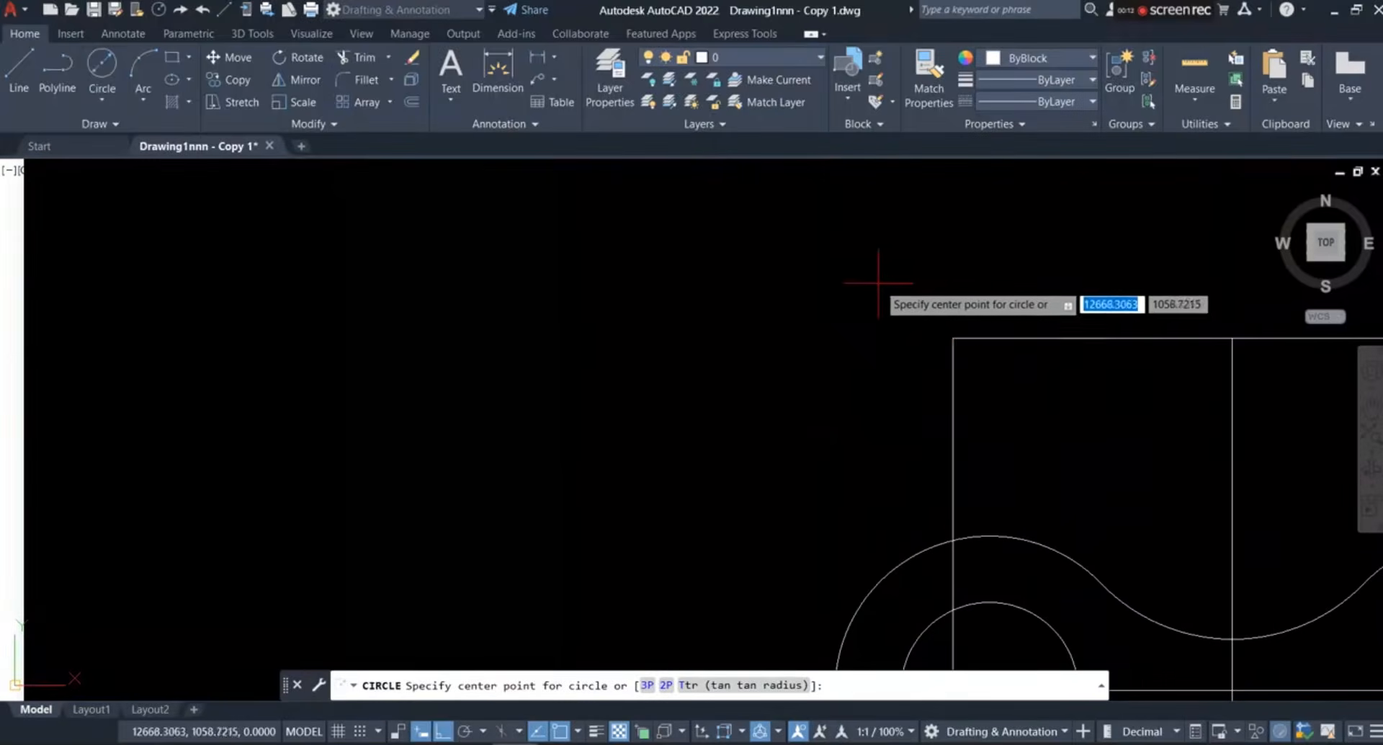
{"action": "left_click", "coordinate": [953, 338]}
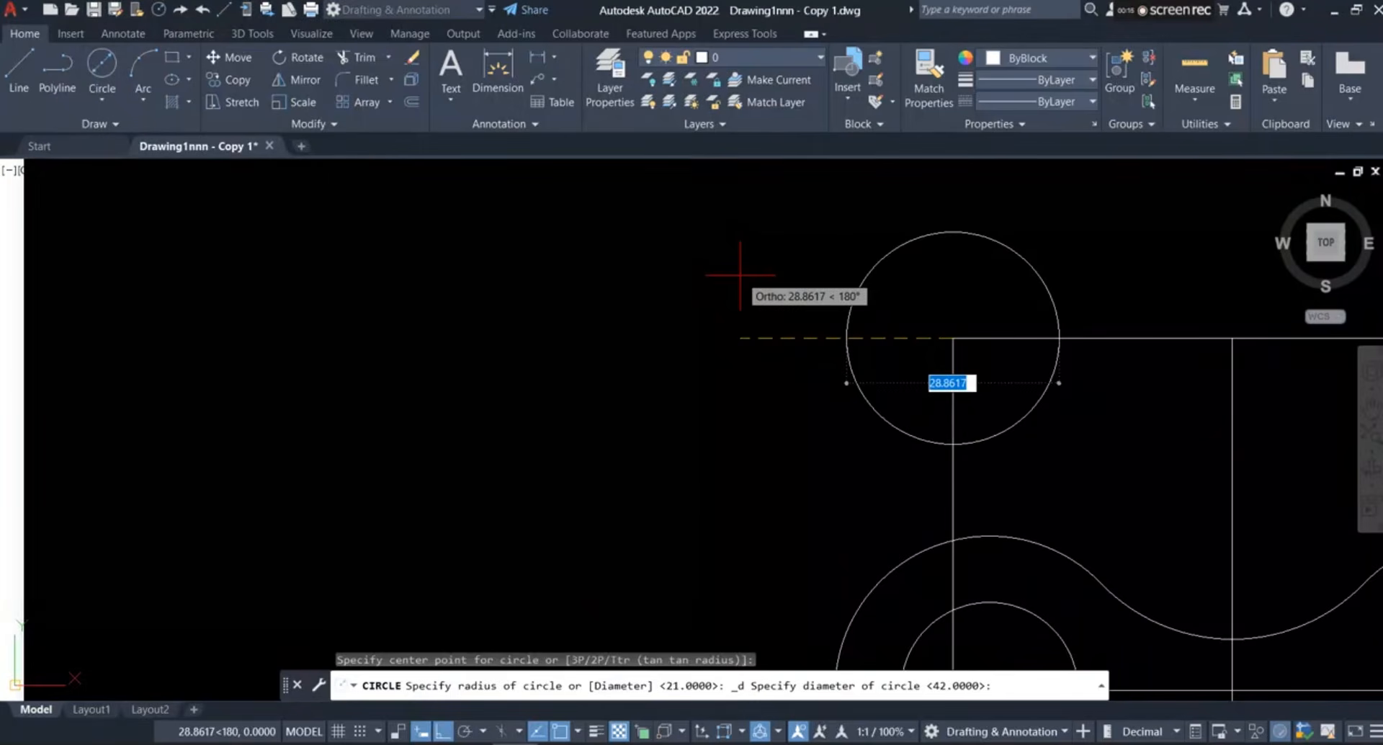
{"action": "type", "text": "18"}
{"action": "key", "text": "Return"}
Draw a concentric circle of radius 16 around the upper left hole, following the reference drawing
{"action": "scroll", "coordinate": [657, 458], "scroll_direction": "down", "scroll_amount": 4}
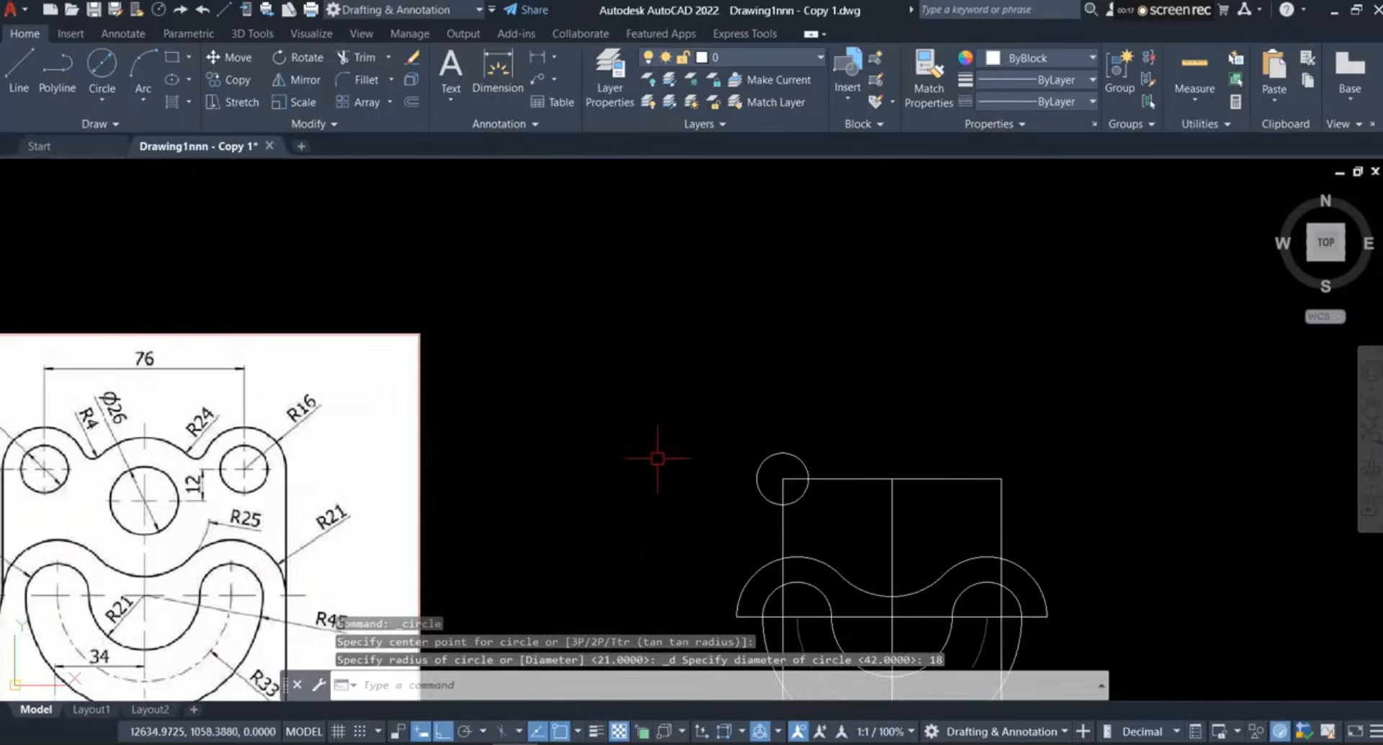
{"action": "scroll", "coordinate": [661, 372], "scroll_direction": "down", "scroll_amount": 2}
{"action": "scroll", "coordinate": [352, 468], "scroll_direction": "up", "scroll_amount": 2}
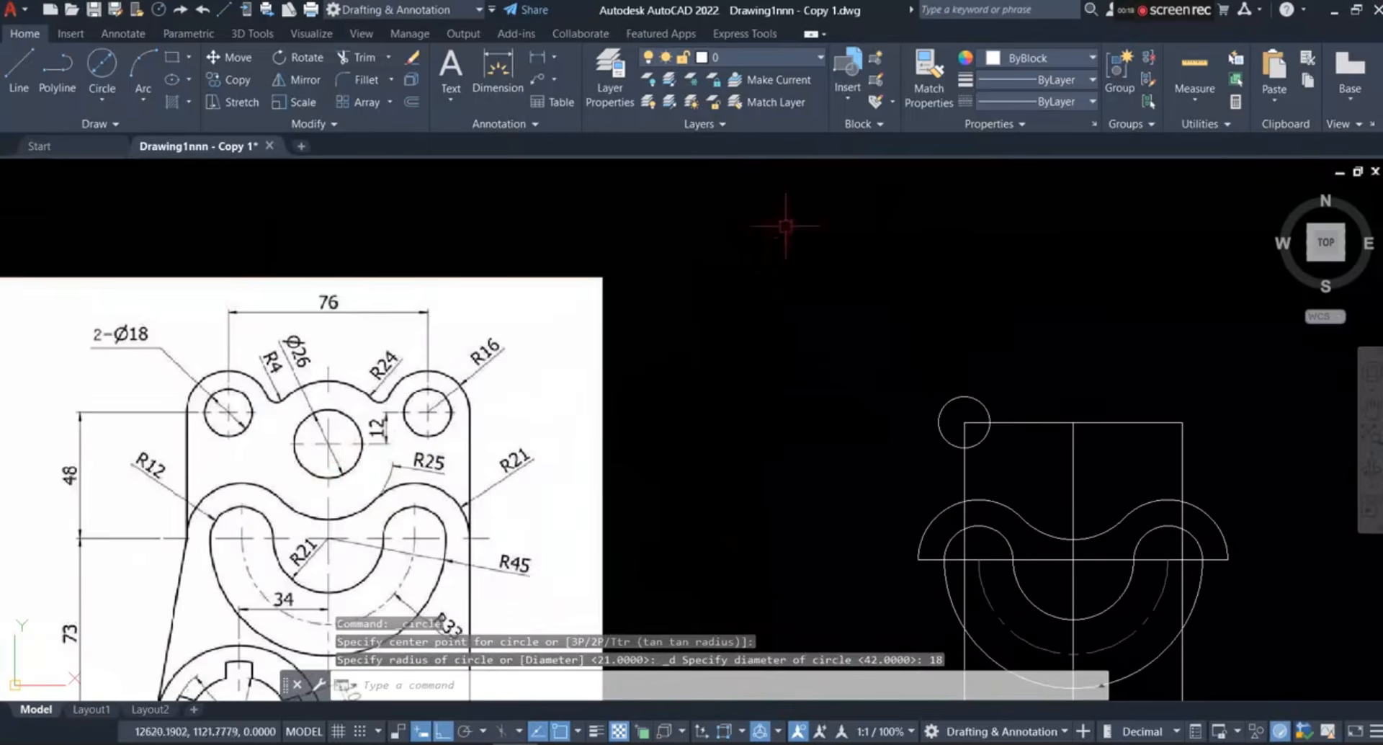
{"action": "scroll", "coordinate": [446, 410], "scroll_direction": "up", "scroll_amount": 2}
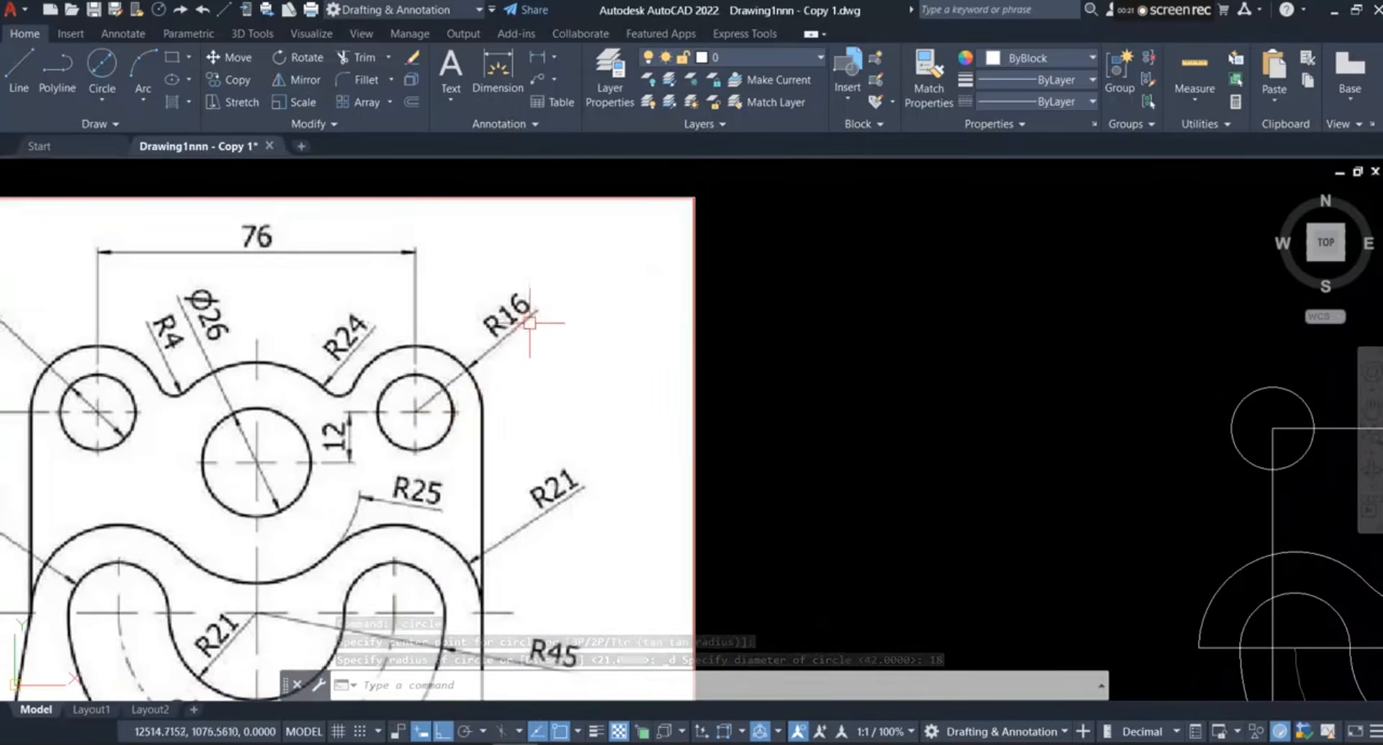
{"action": "scroll", "coordinate": [357, 408], "scroll_direction": "down", "scroll_amount": 2}
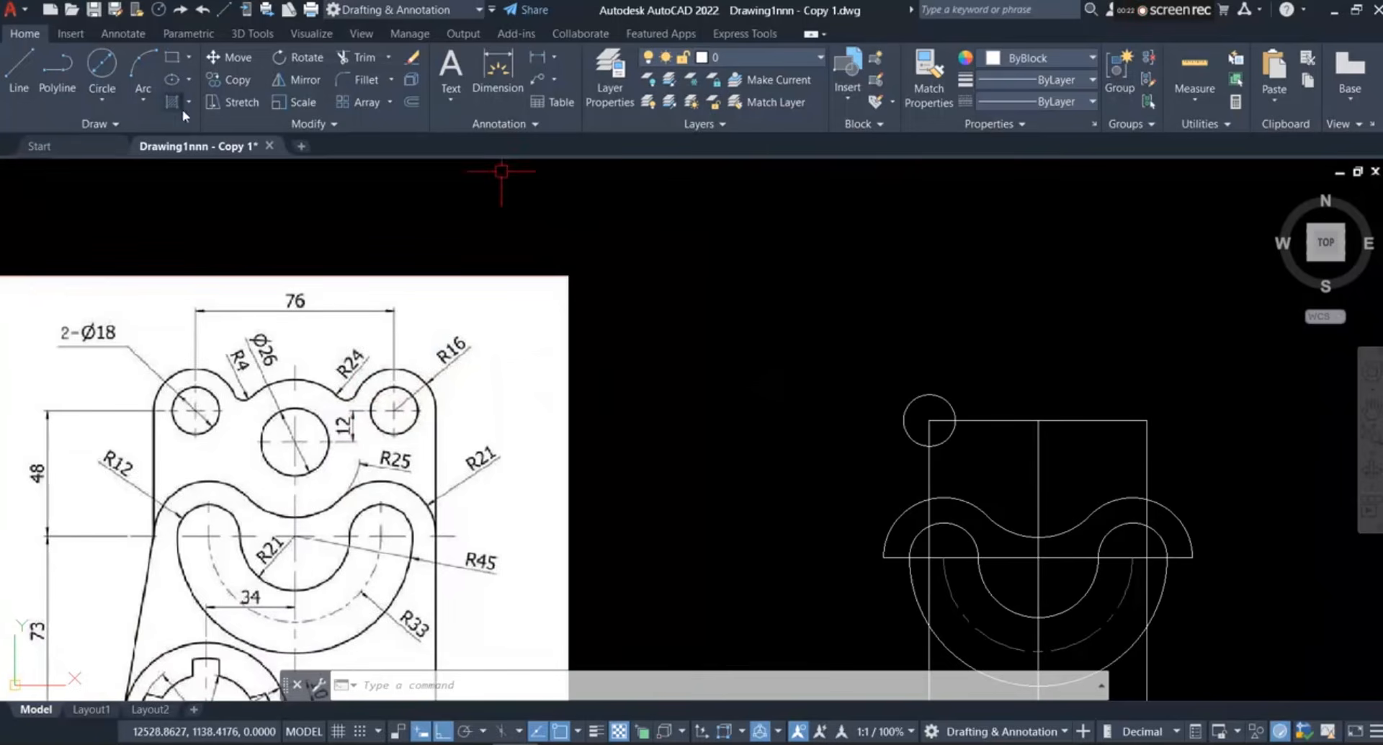
{"action": "left_click", "coordinate": [102, 98]}
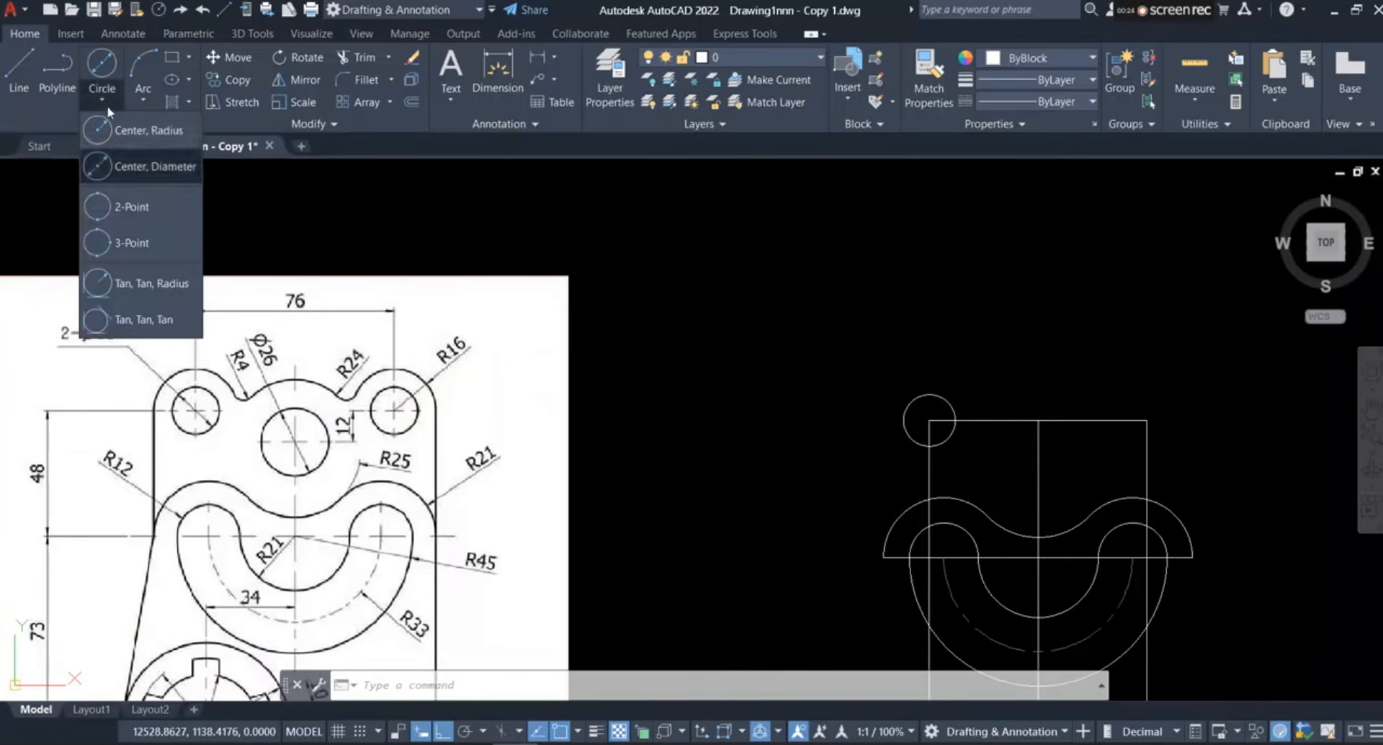
{"action": "left_click", "coordinate": [166, 133]}
{"action": "scroll", "coordinate": [917, 420], "scroll_direction": "up", "scroll_amount": 4}
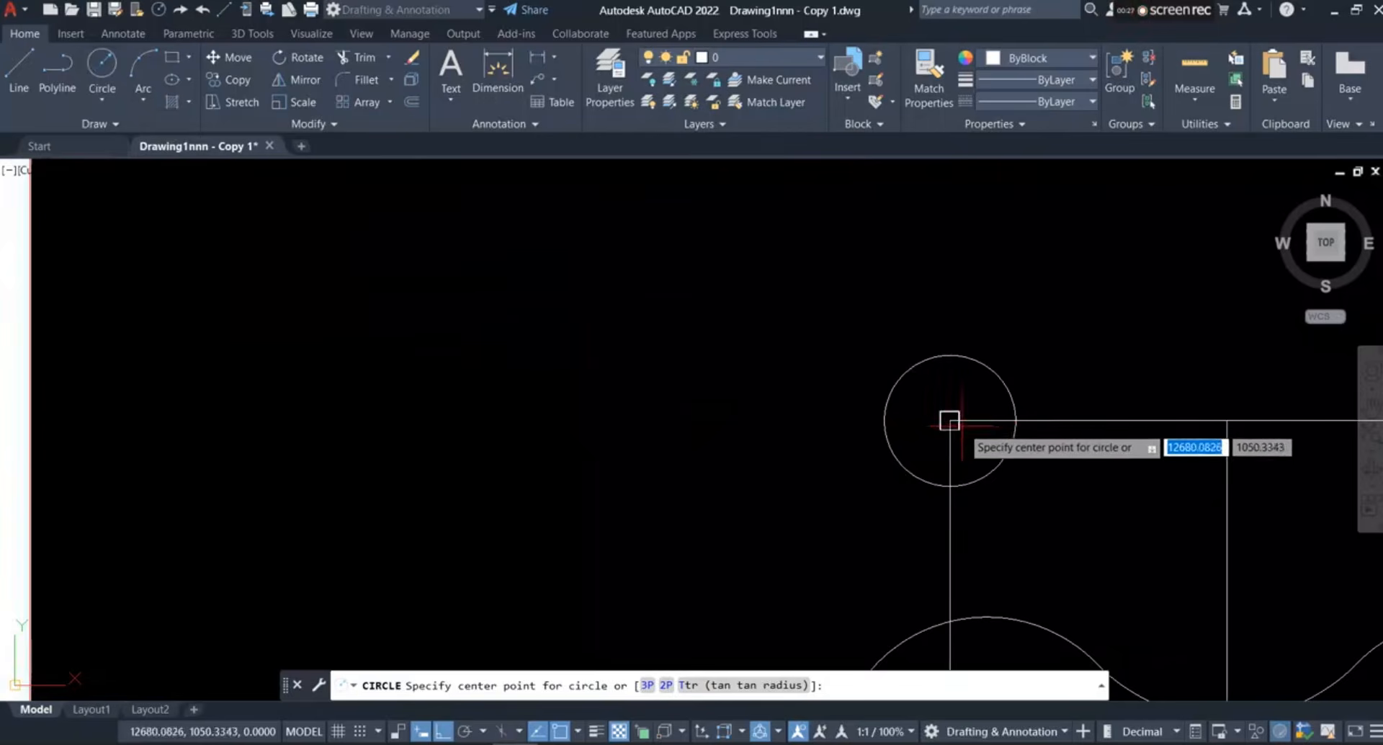
{"action": "left_click", "coordinate": [977, 420]}
{"action": "type", "text": "16"}
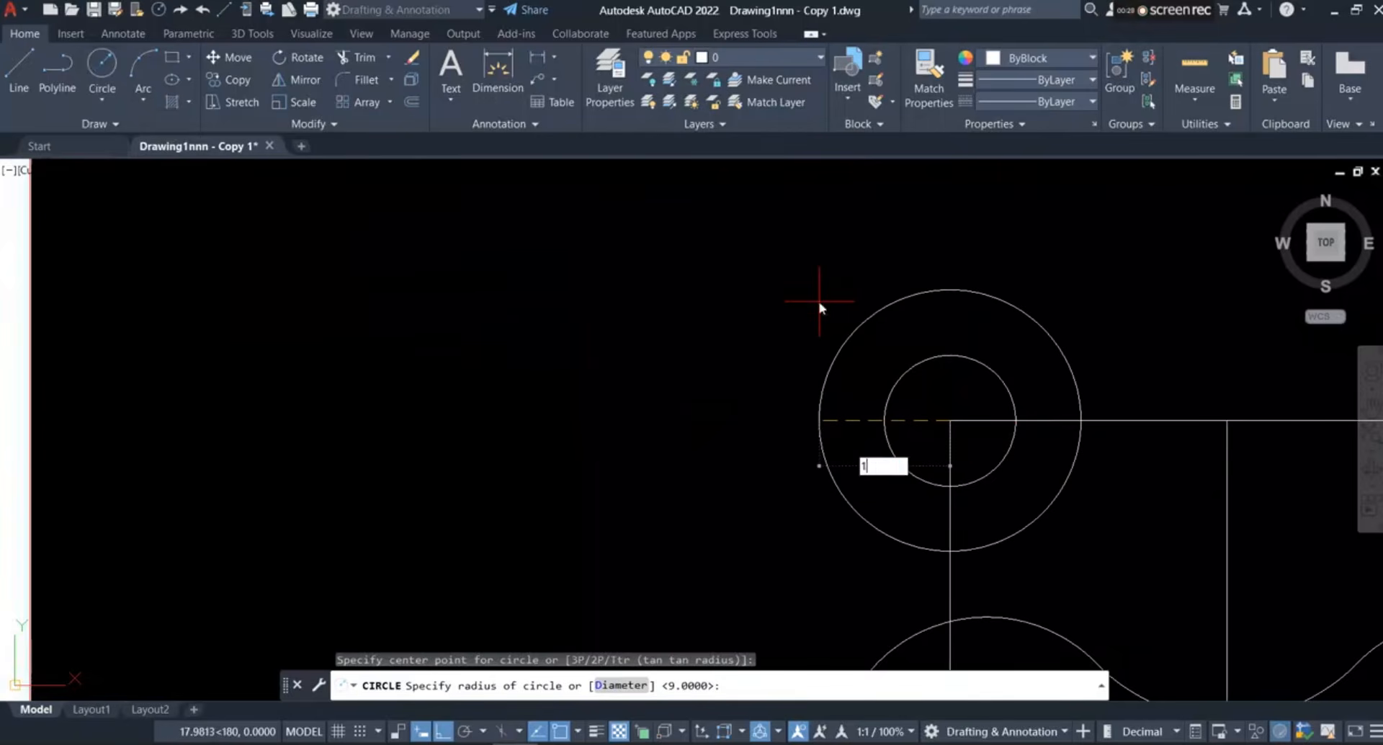
{"action": "key", "text": "Return"}
{"action": "scroll", "coordinate": [450, 578], "scroll_direction": "down", "scroll_amount": 2}
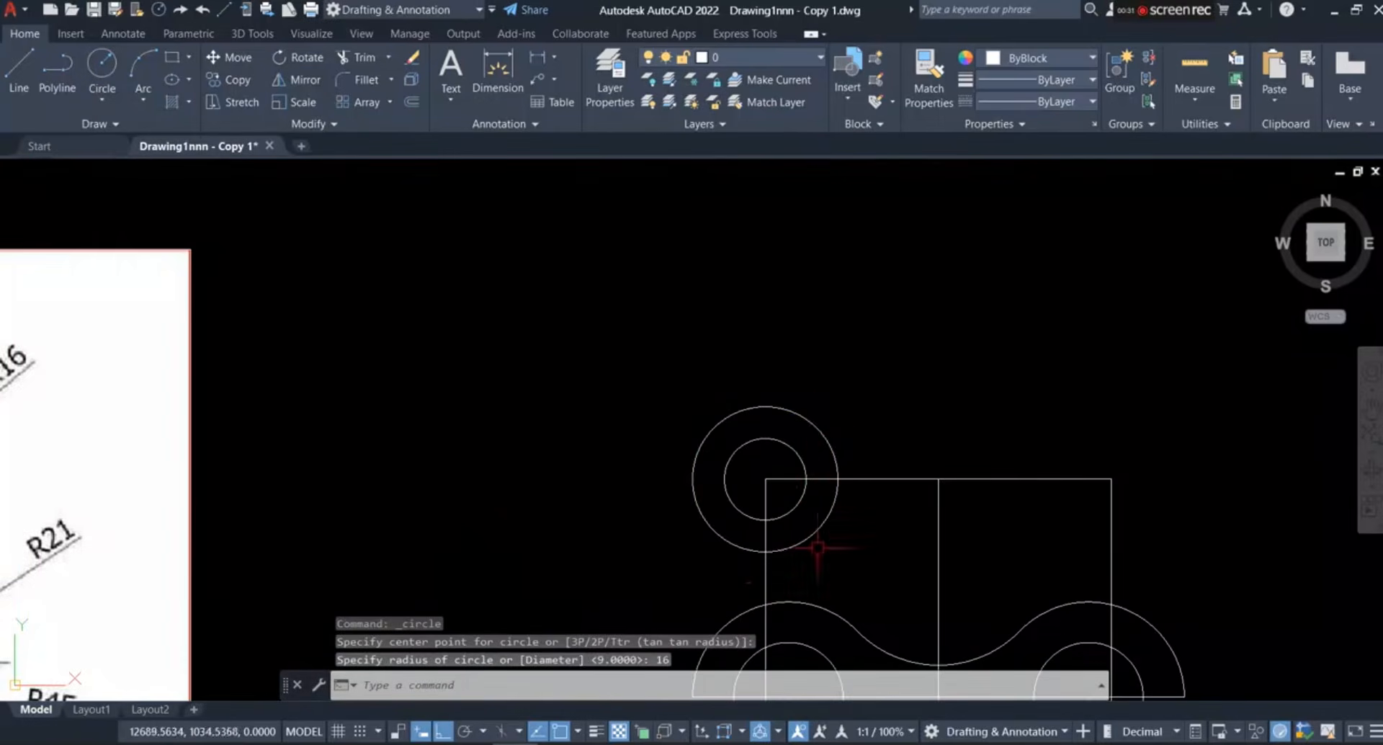
Try to copy the two concentric circles from the upper left centre to the upper right line intersection
{"action": "left_click", "coordinate": [813, 425]}
{"action": "left_click", "coordinate": [793, 456]}
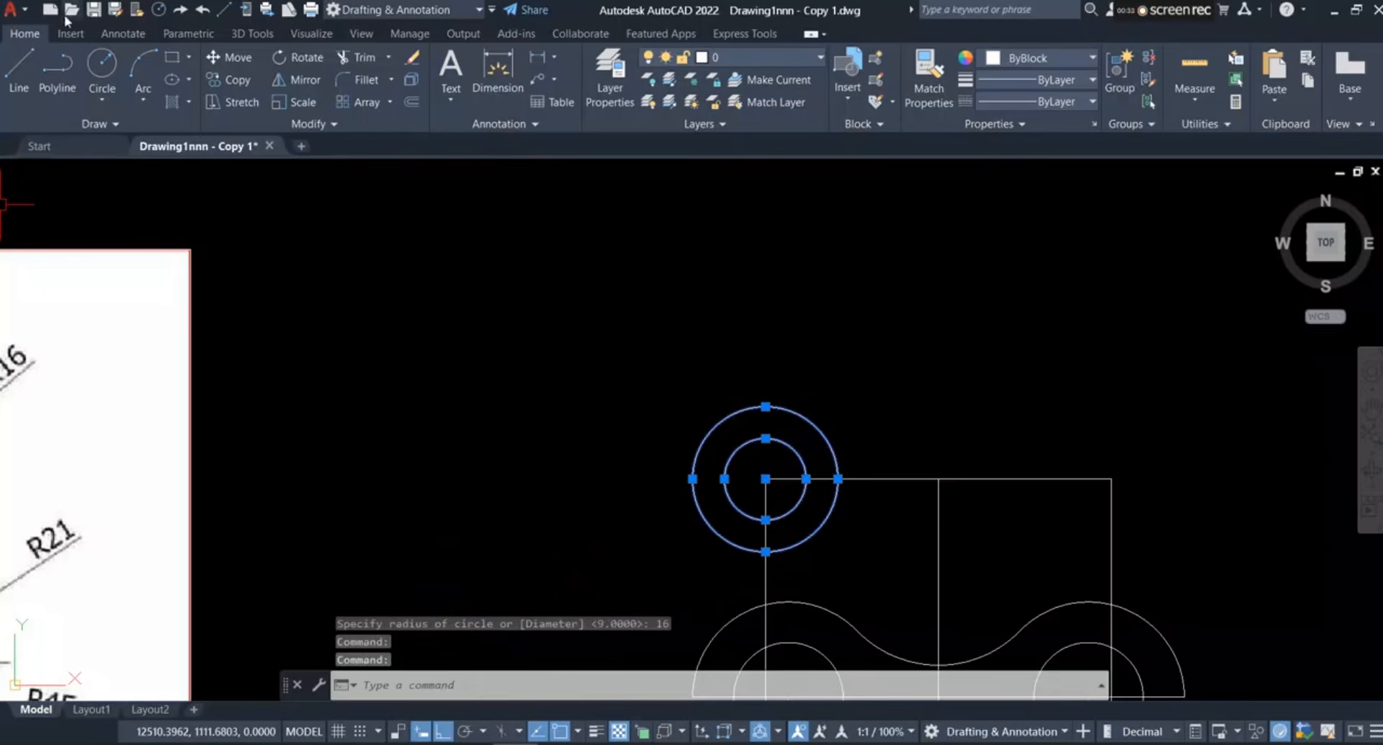
{"action": "left_click", "coordinate": [229, 79]}
{"action": "left_click", "coordinate": [765, 478]}
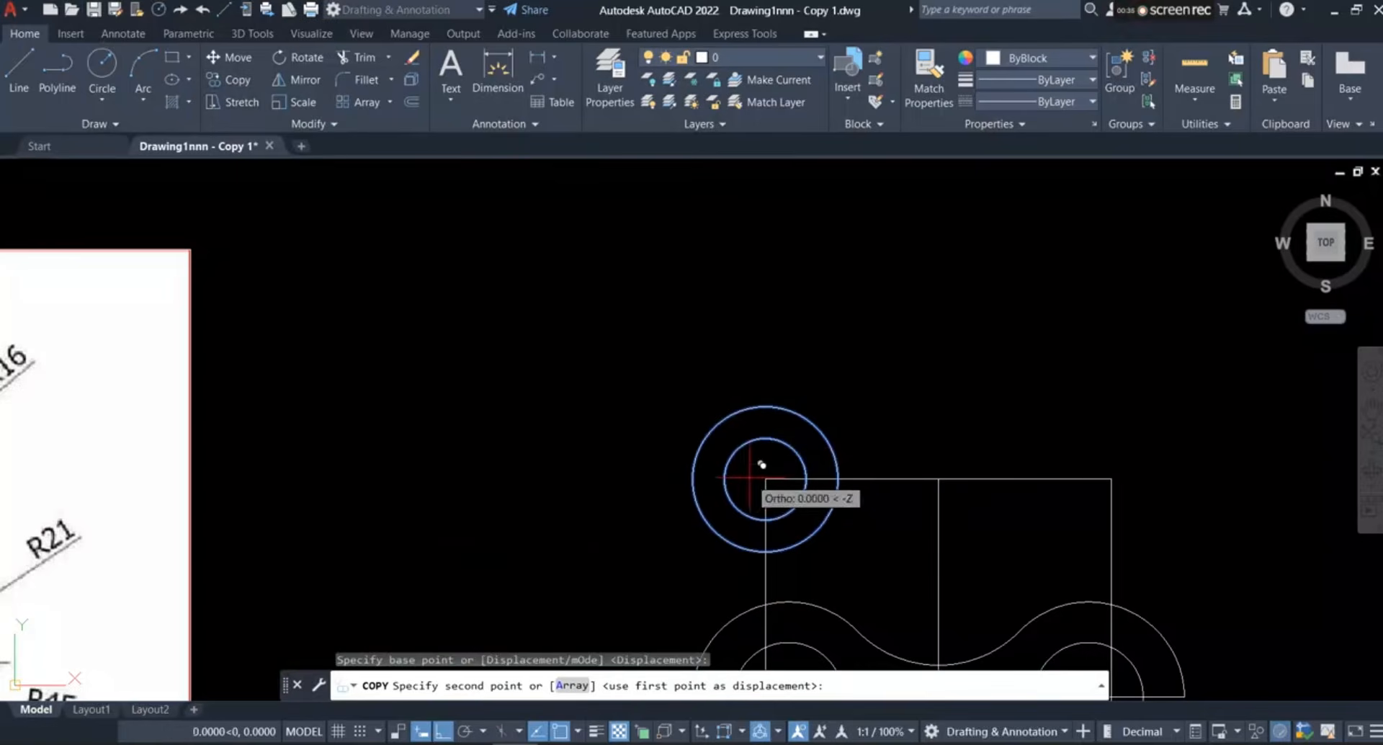
{"action": "left_click", "coordinate": [782, 478]}
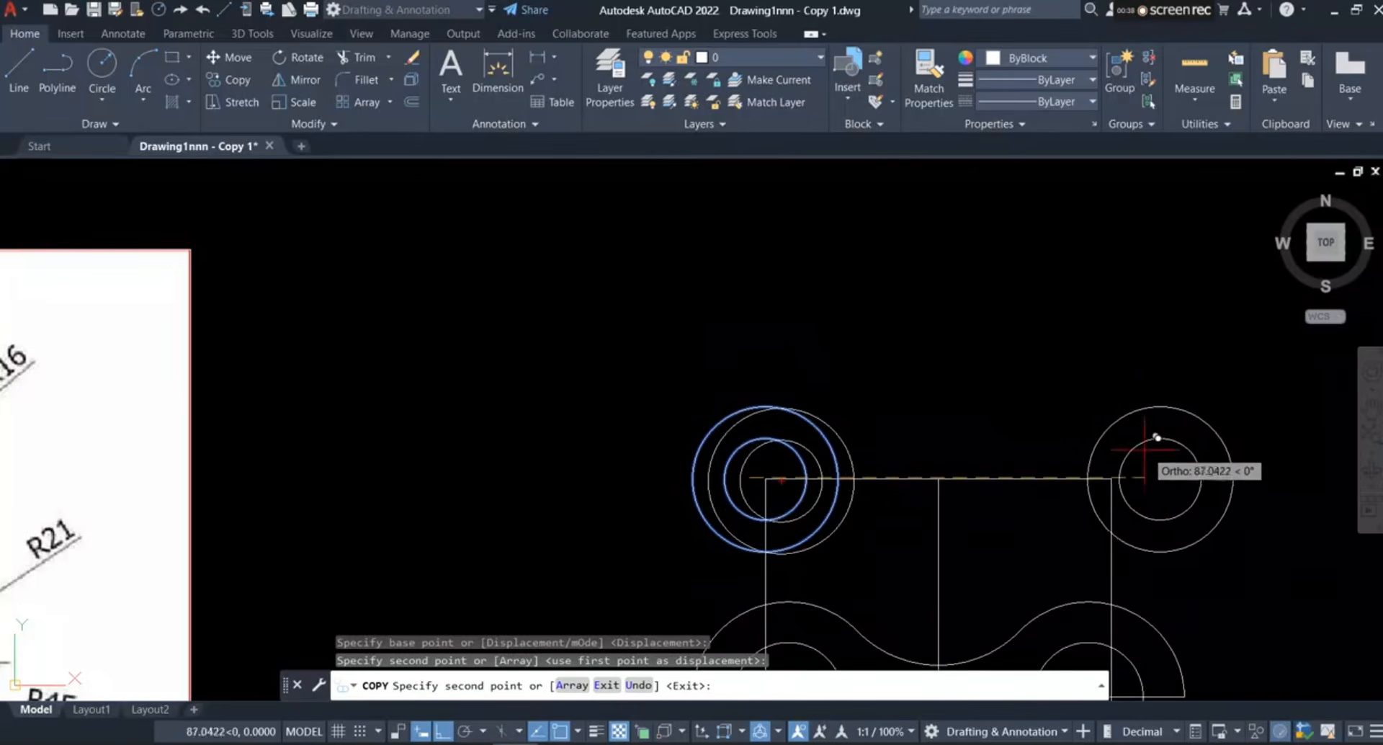
{"action": "left_click", "coordinate": [1113, 479]}
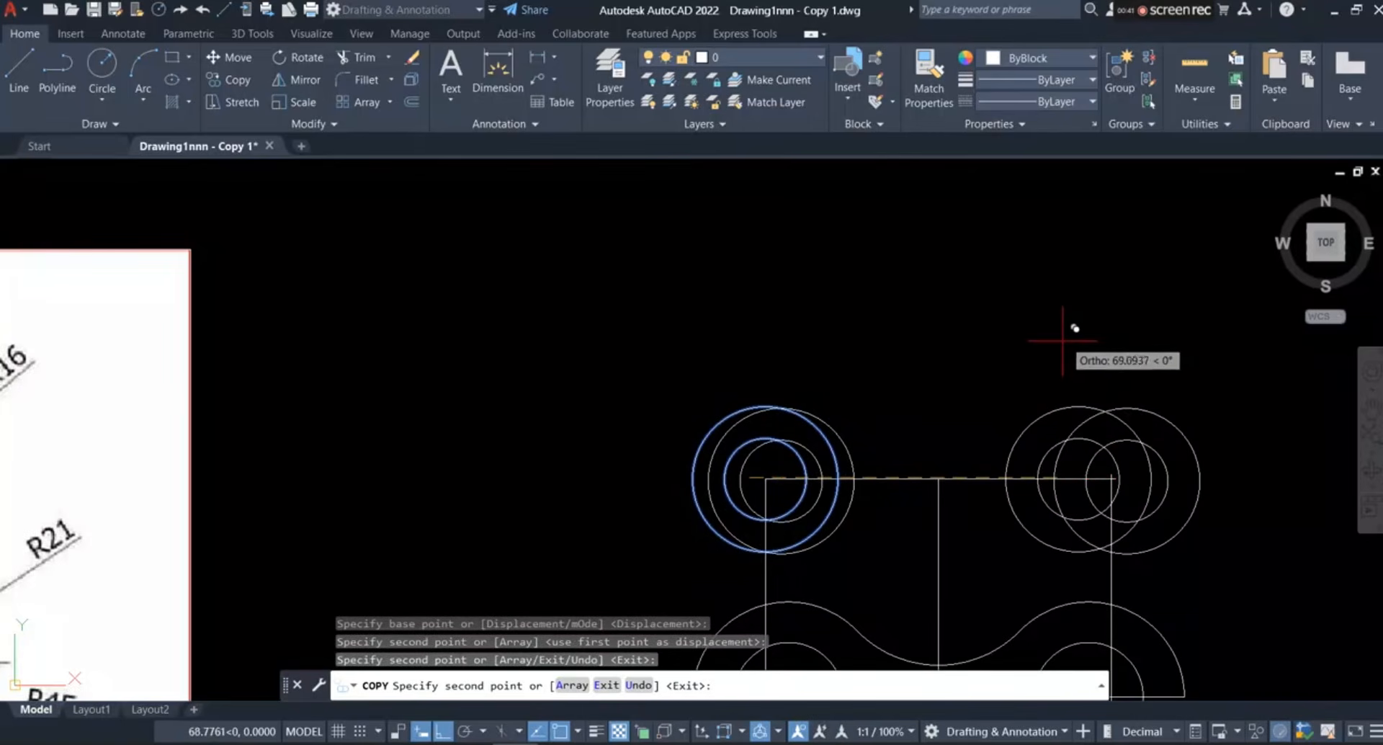
{"action": "key", "text": "Escape"}
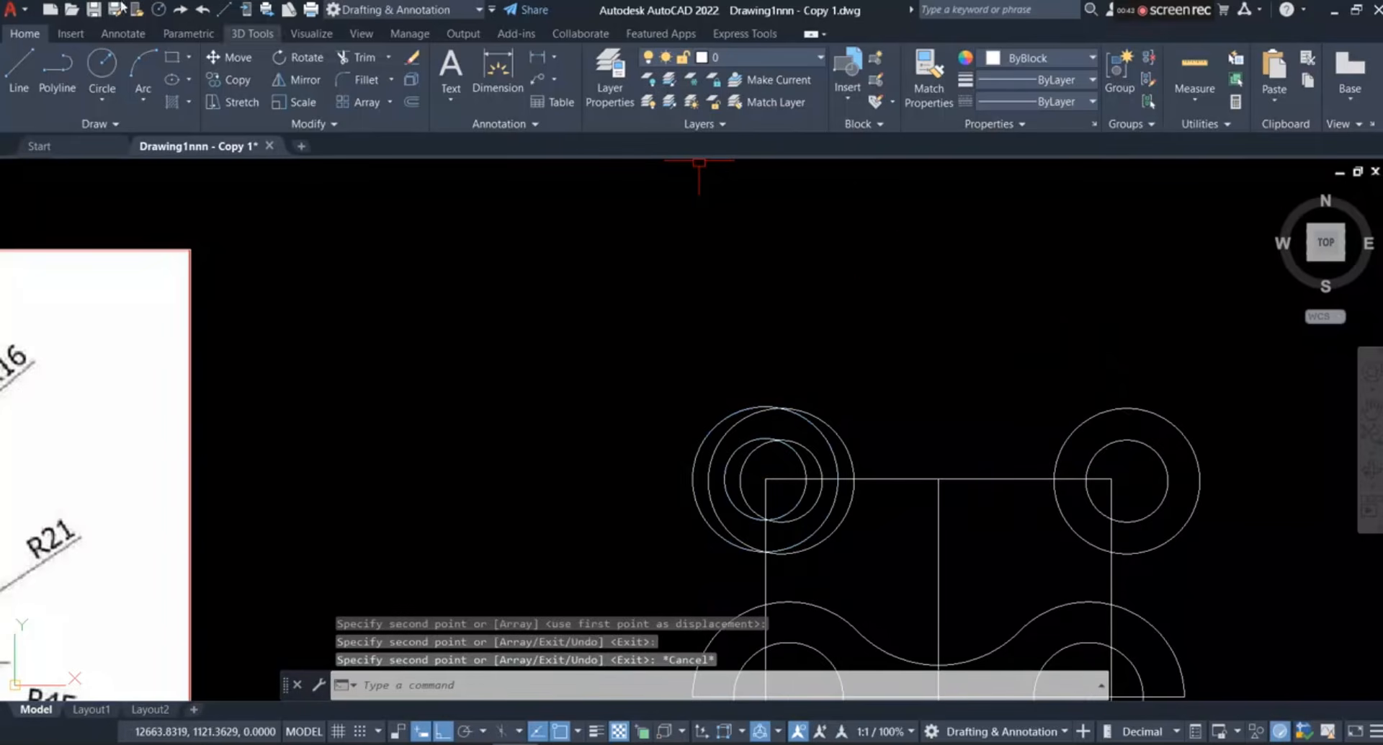
Undo the last copy of the two concentric circles
{"action": "left_click", "coordinate": [202, 10]}
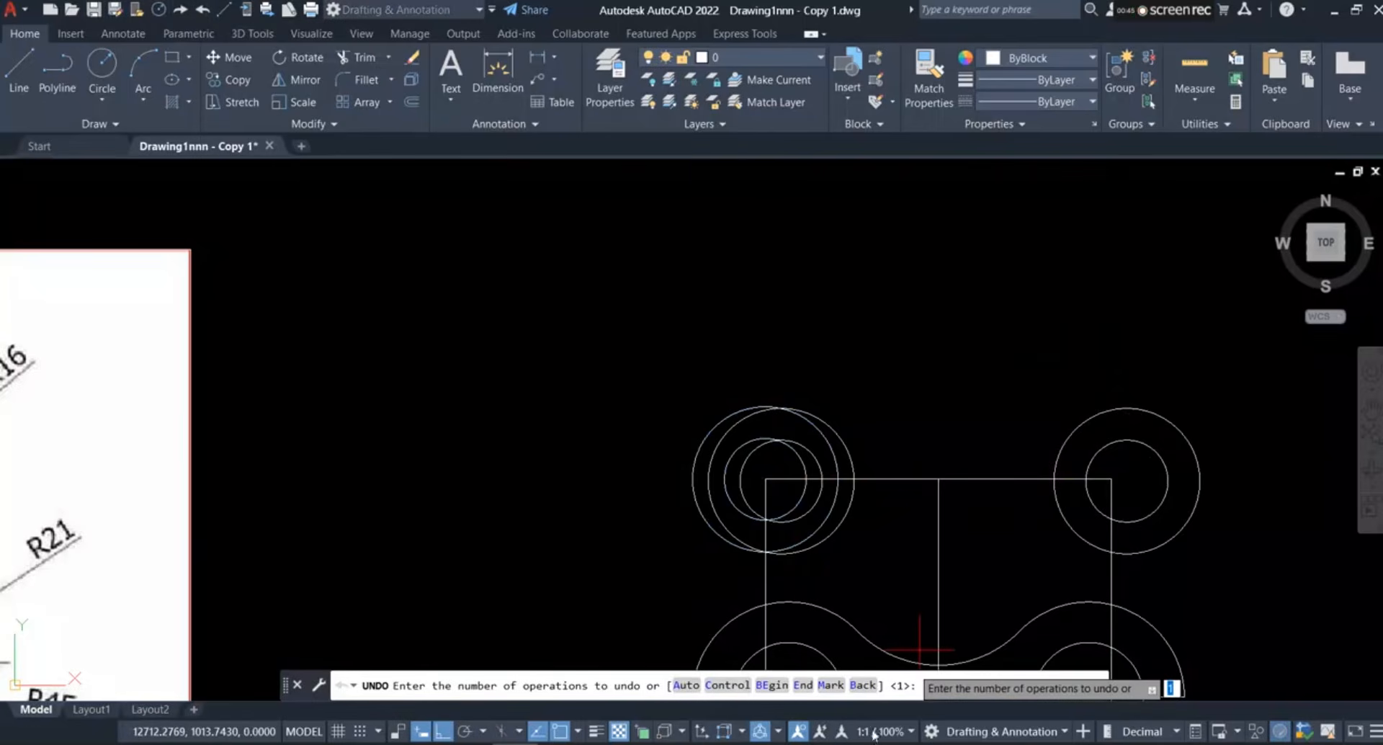
{"action": "left_click", "coordinate": [917, 687]}
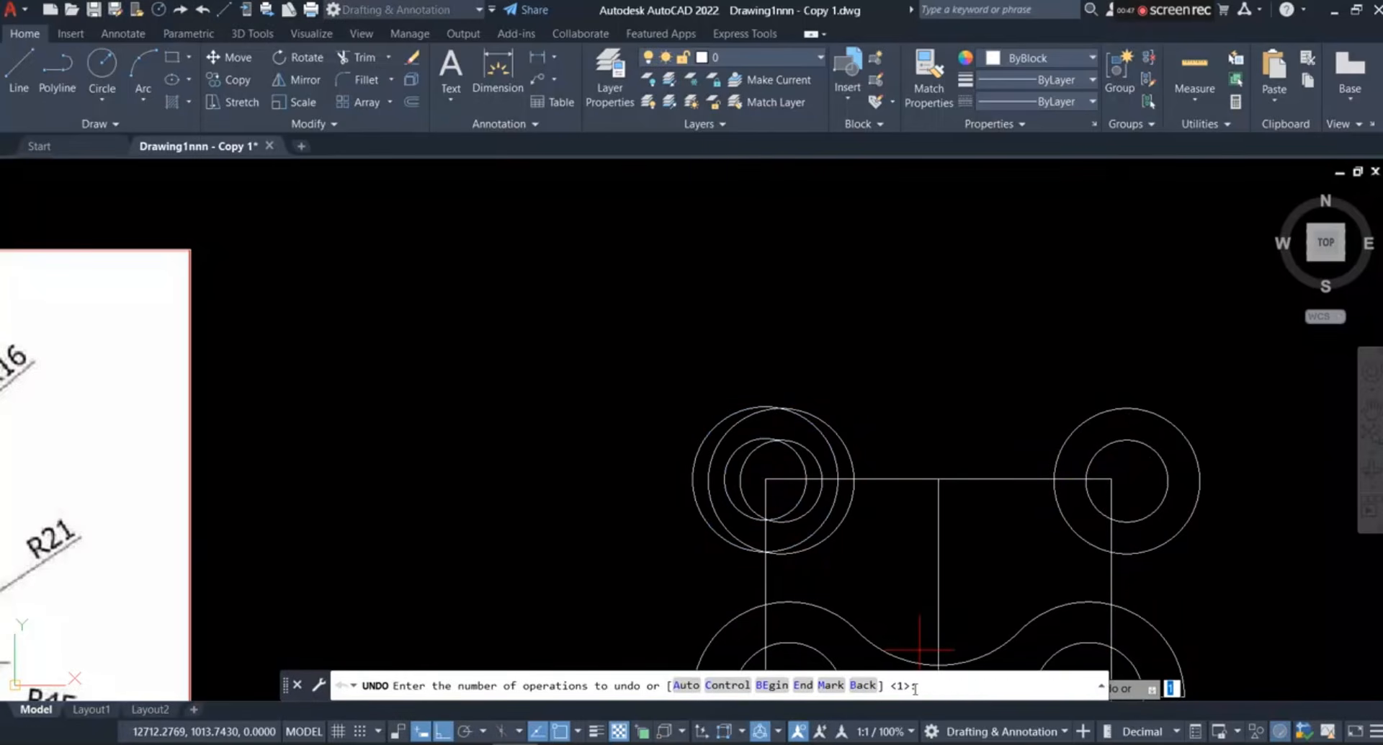
{"action": "key", "text": "Return"}
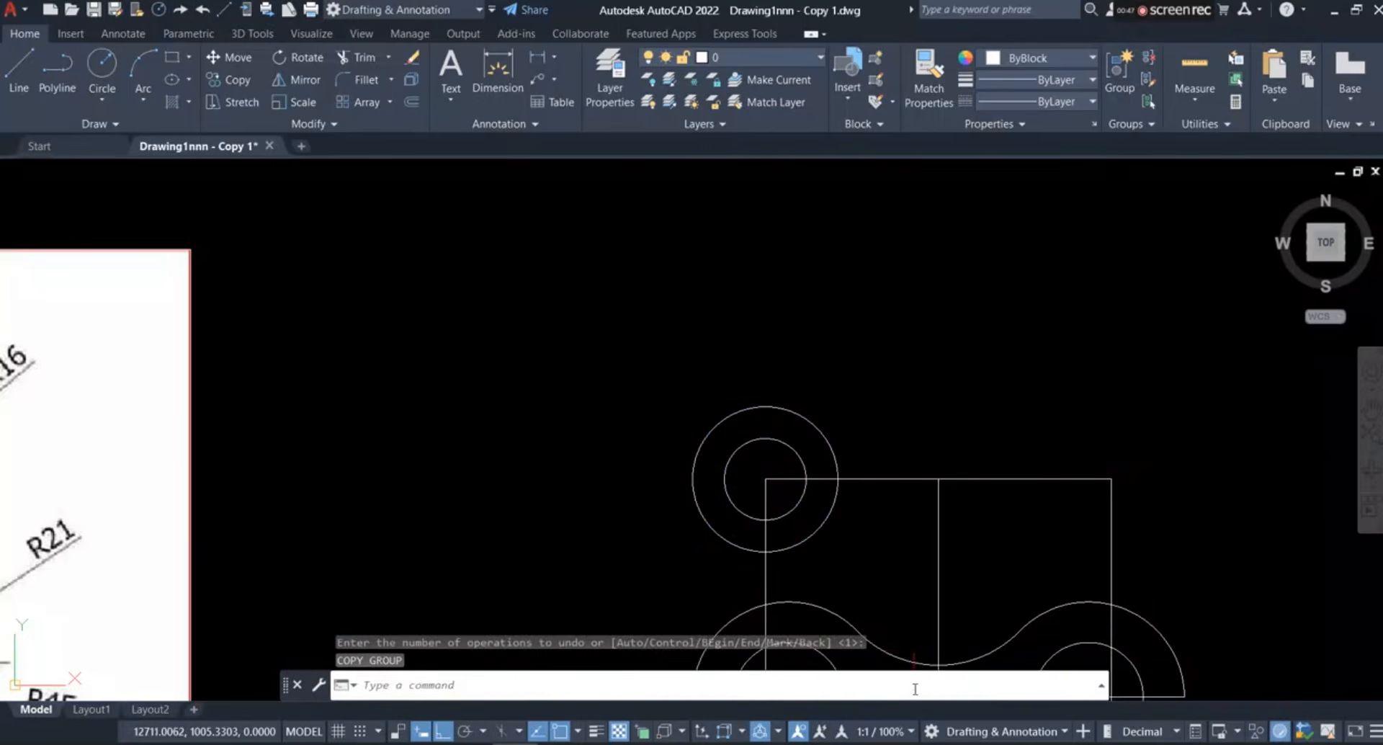
Copy the diameter 18 and radius 16 circles from their common centre to the upper right intersection of the construction lines
{"action": "left_click", "coordinate": [827, 433]}
{"action": "left_click", "coordinate": [796, 454]}
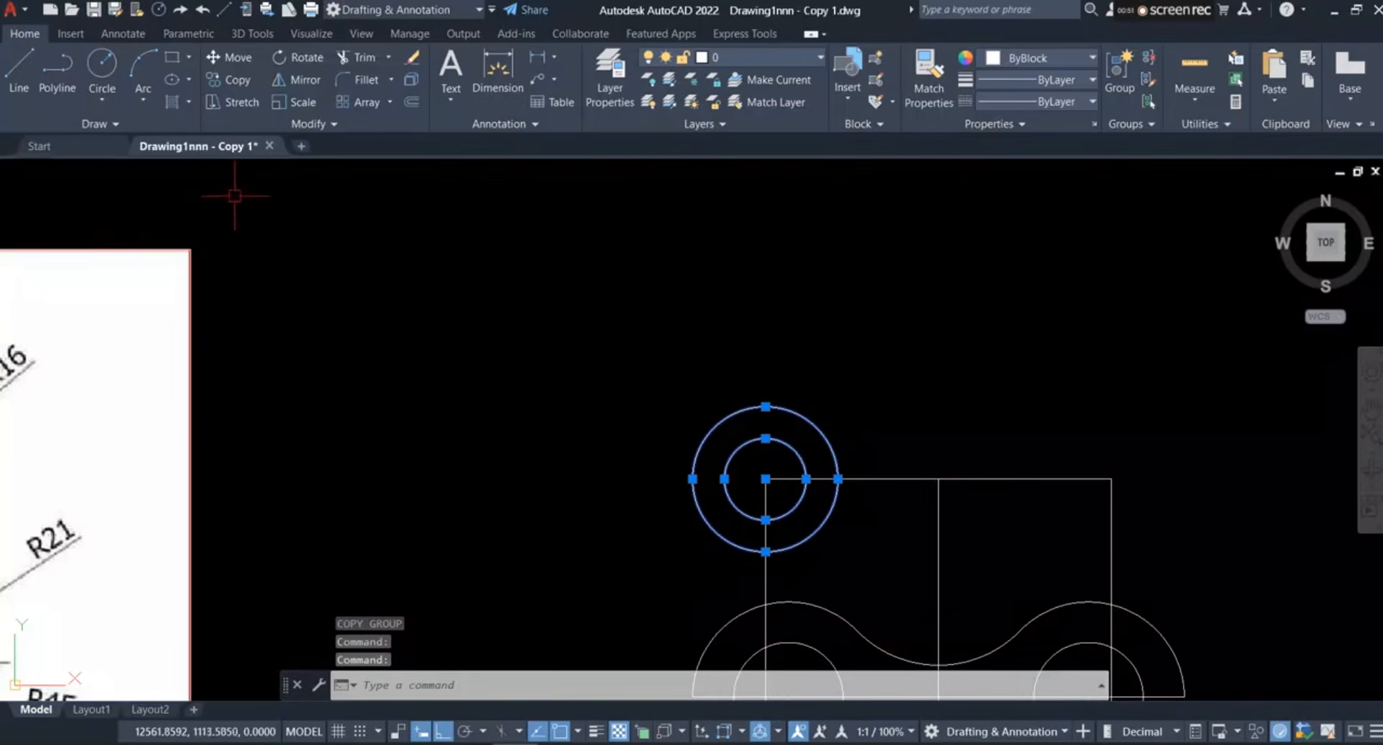
{"action": "left_click", "coordinate": [239, 85]}
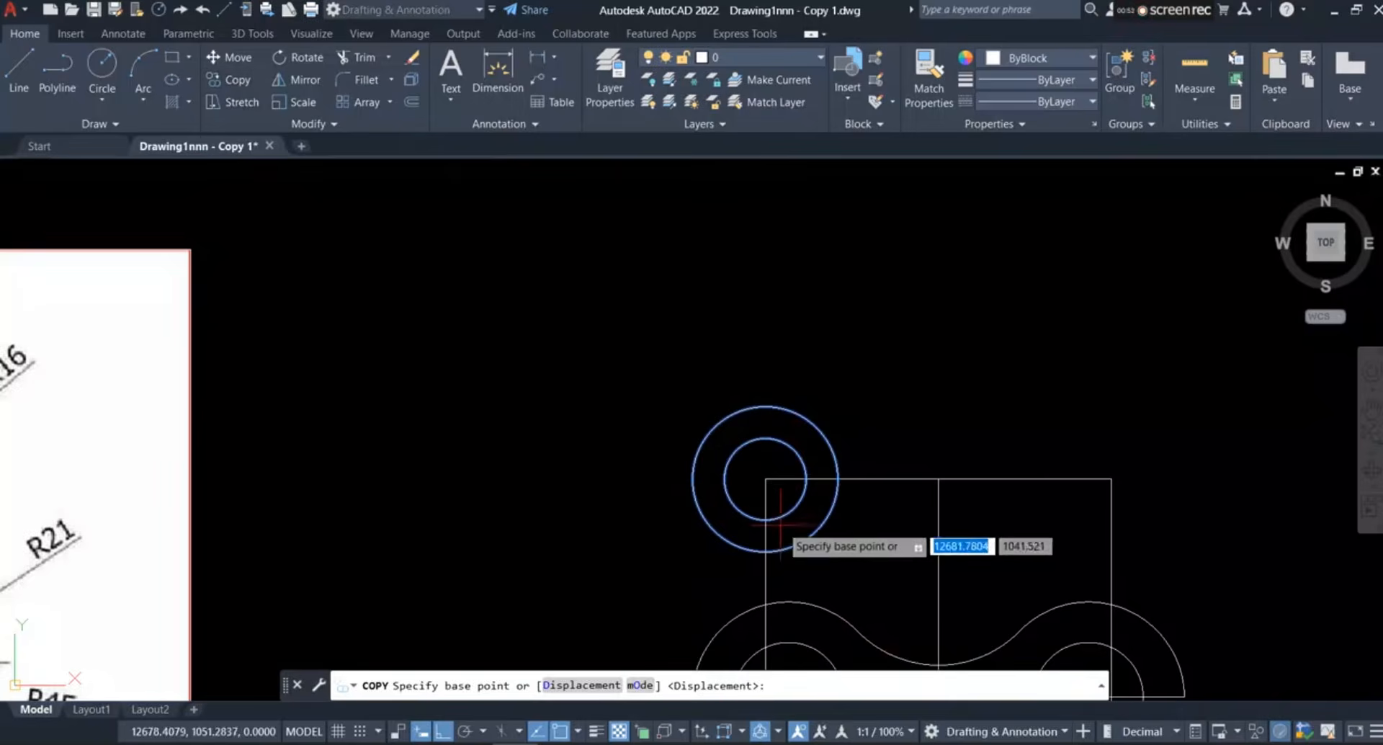
{"action": "left_click", "coordinate": [766, 478]}
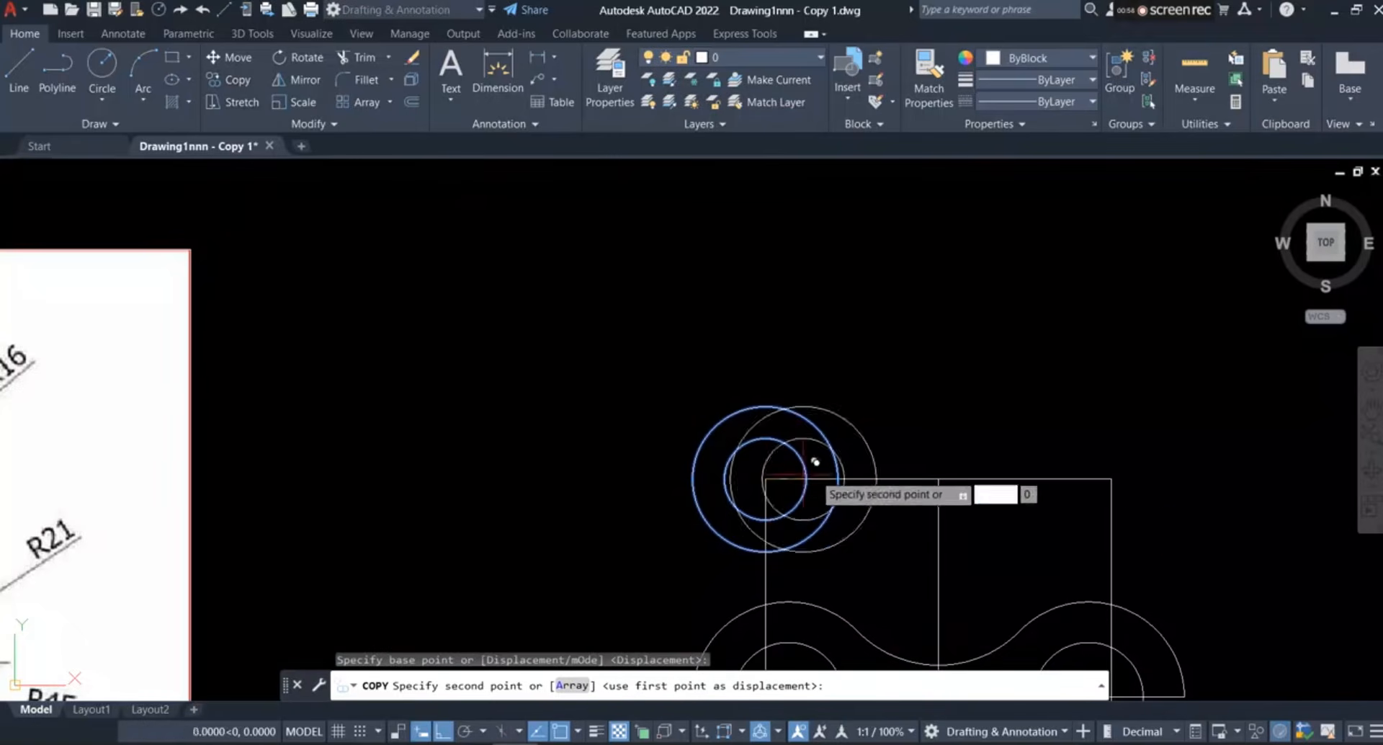
{"action": "left_click", "coordinate": [1112, 478]}
{"action": "right_click", "coordinate": [1052, 342]}
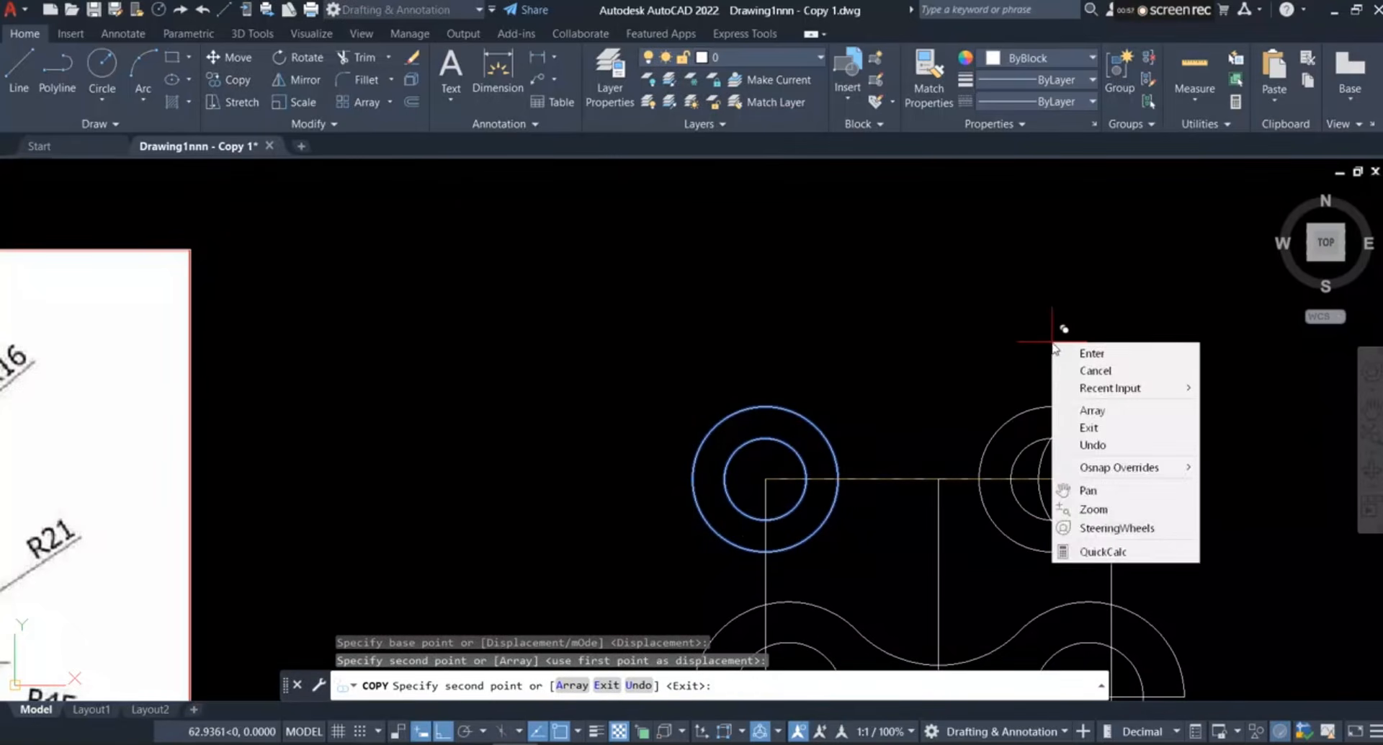
{"action": "left_click", "coordinate": [1074, 353]}
Offset the horizontal line joining the two upper hole centres downward by 12, following the reference drawing
{"action": "scroll", "coordinate": [951, 383], "scroll_direction": "down", "scroll_amount": 2}
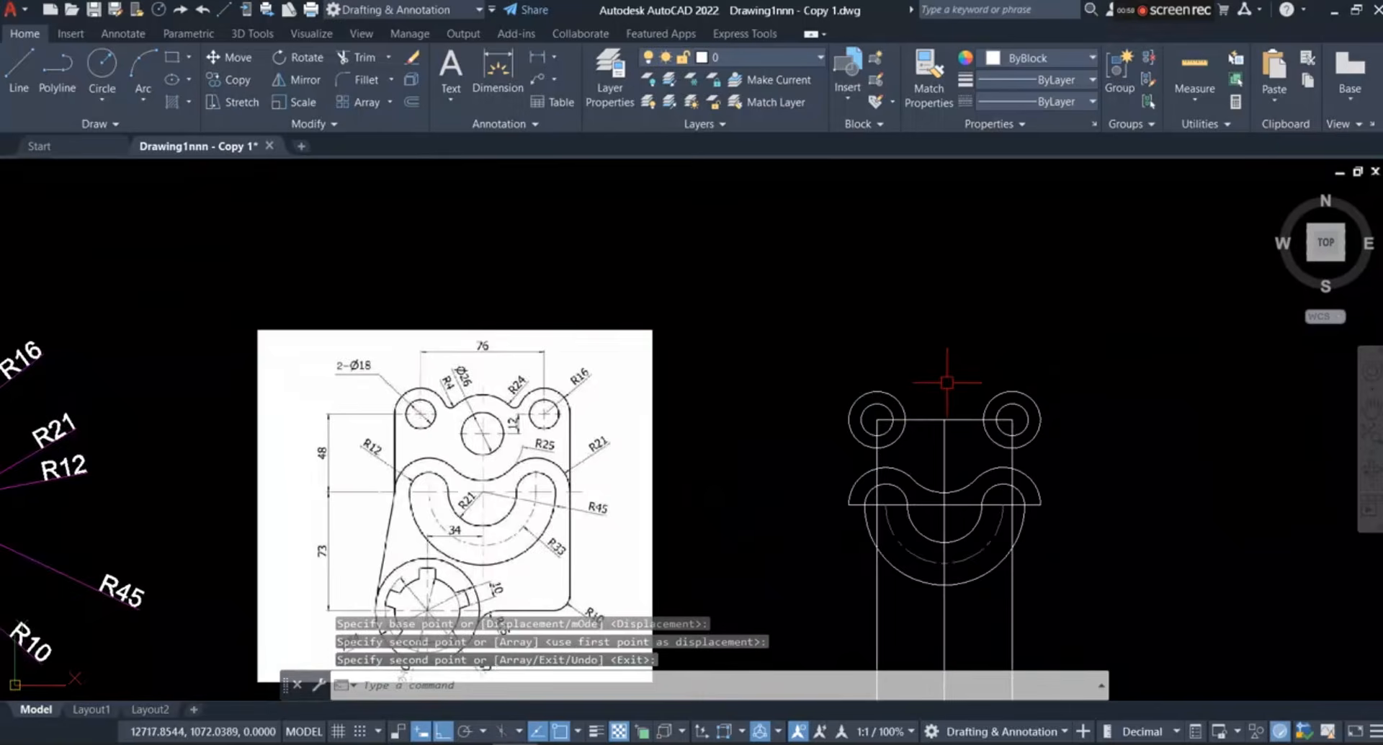
{"action": "scroll", "coordinate": [948, 383], "scroll_direction": "up", "scroll_amount": 2}
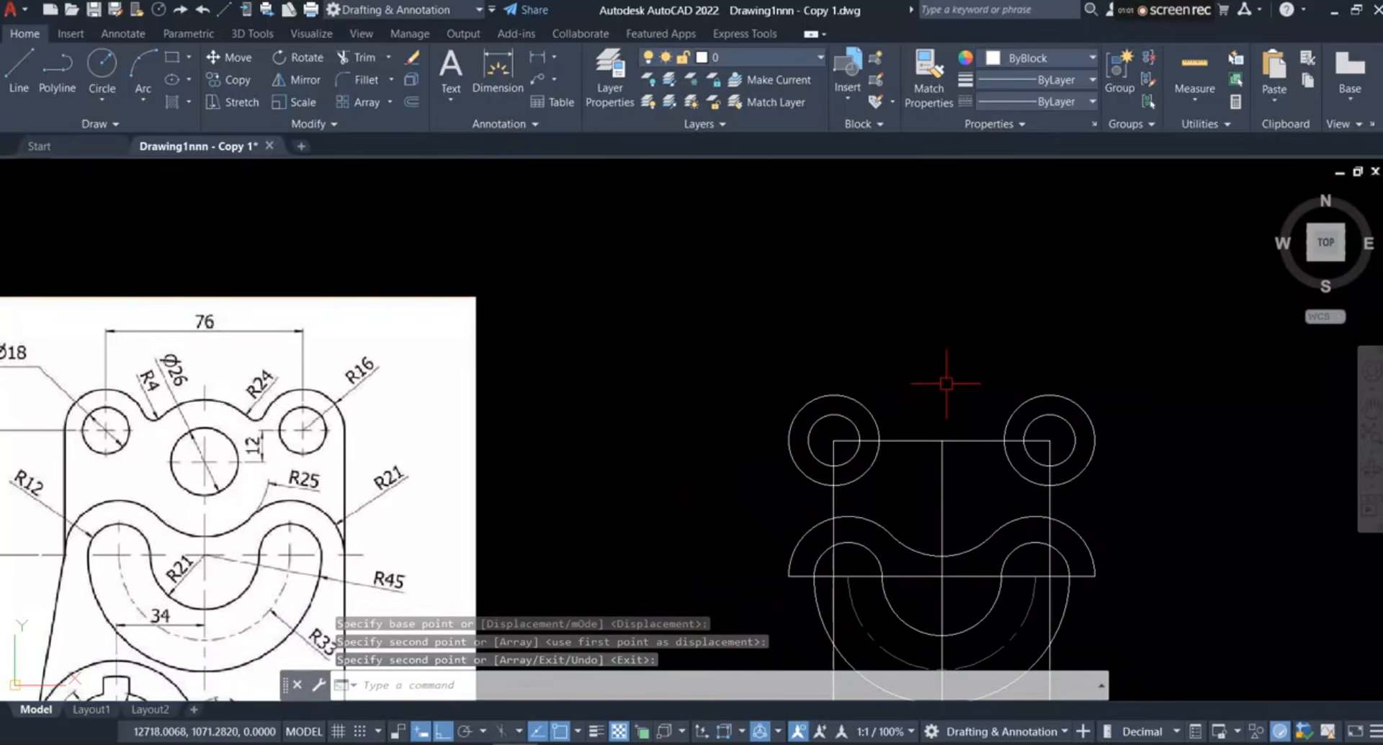
{"action": "scroll", "coordinate": [143, 441], "scroll_direction": "down", "scroll_amount": 1}
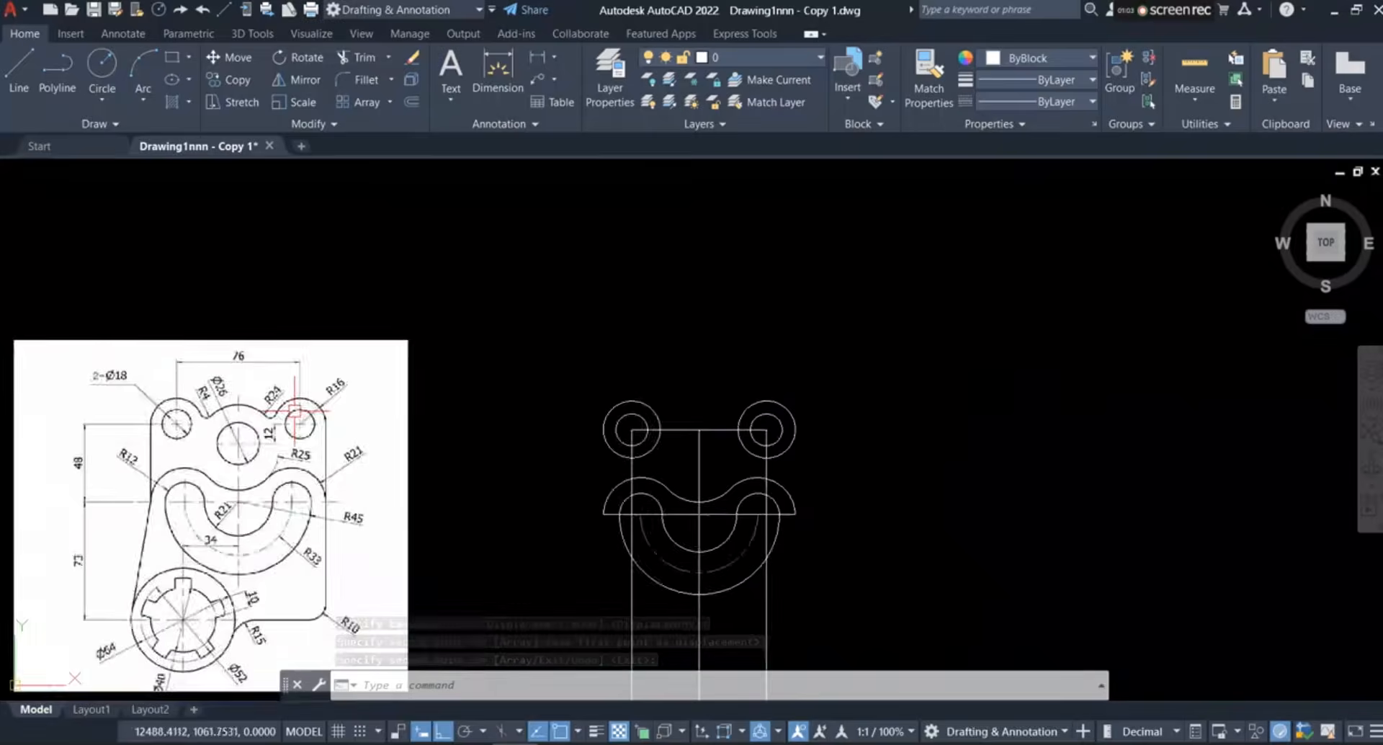
{"action": "scroll", "coordinate": [236, 444], "scroll_direction": "up", "scroll_amount": 5}
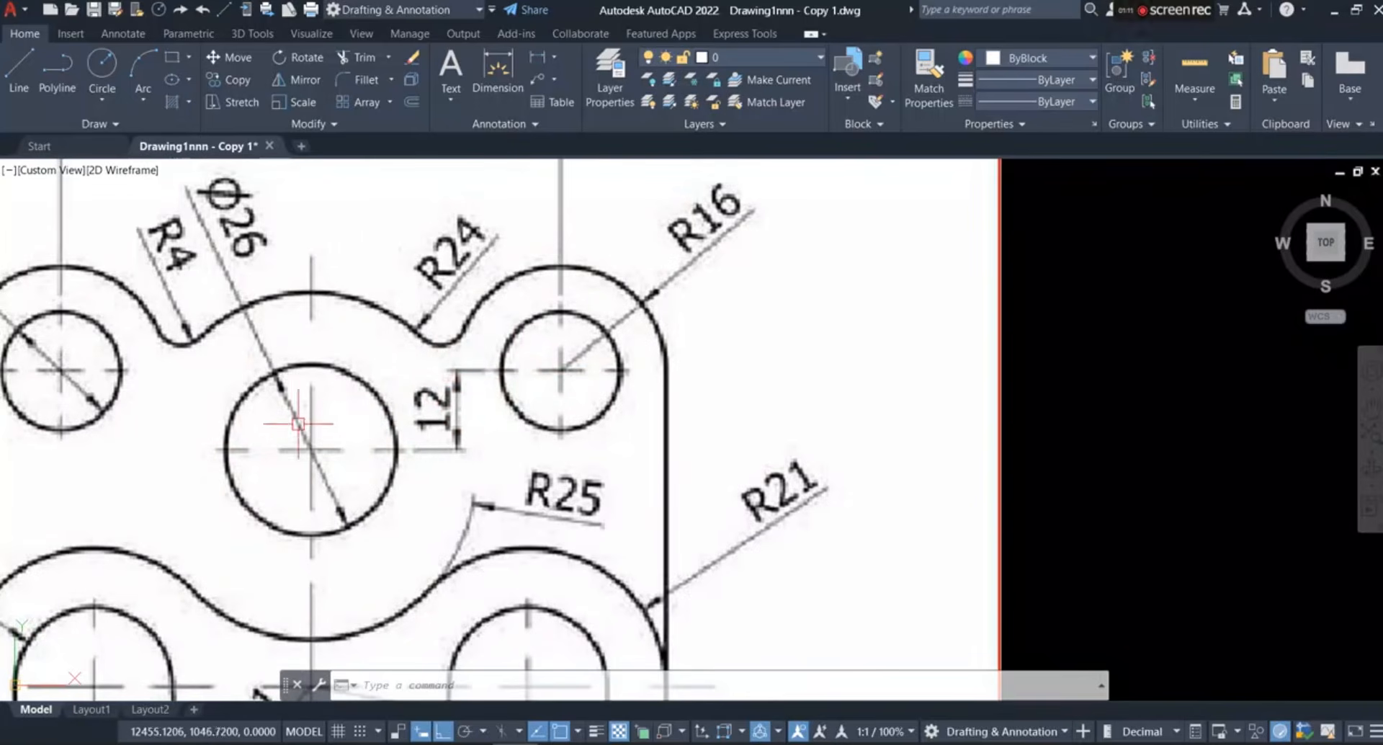
{"action": "scroll", "coordinate": [358, 384], "scroll_direction": "down", "scroll_amount": 4}
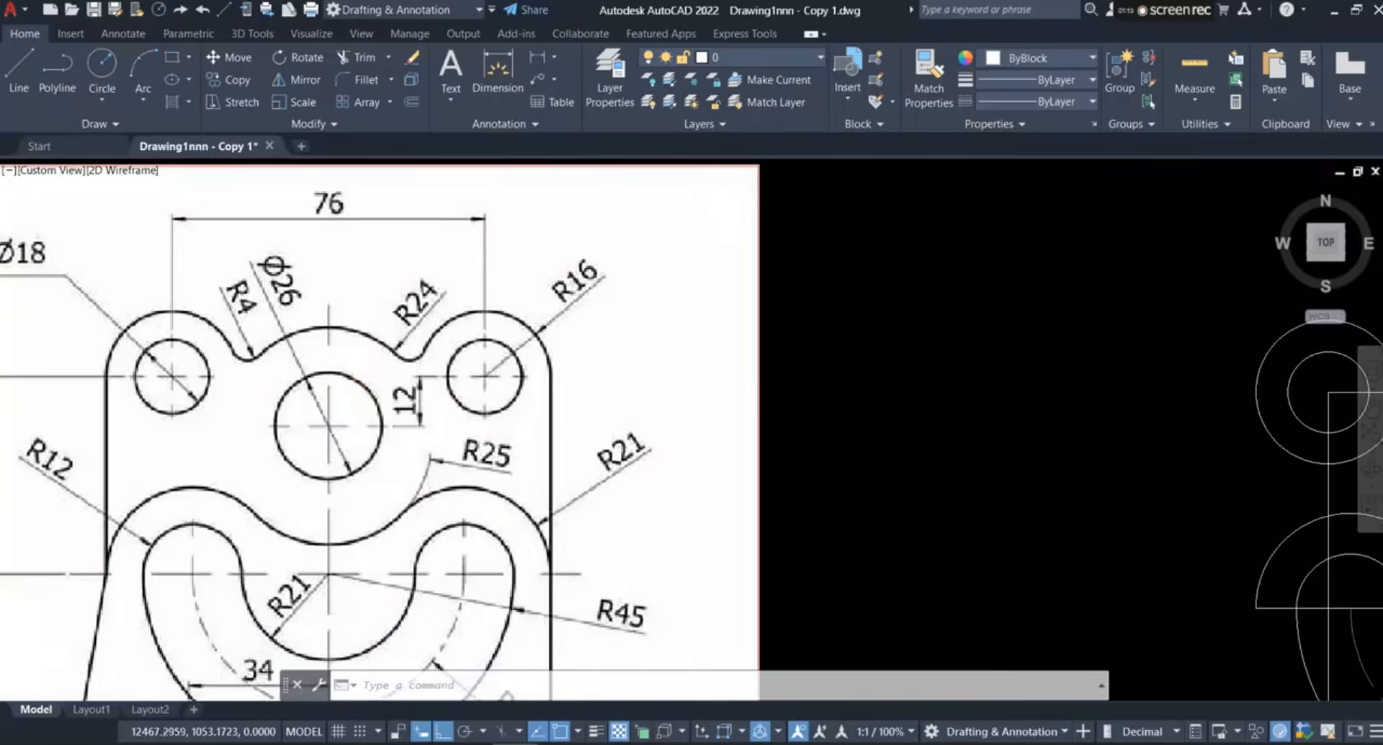
{"action": "scroll", "coordinate": [1043, 402], "scroll_direction": "up", "scroll_amount": 2}
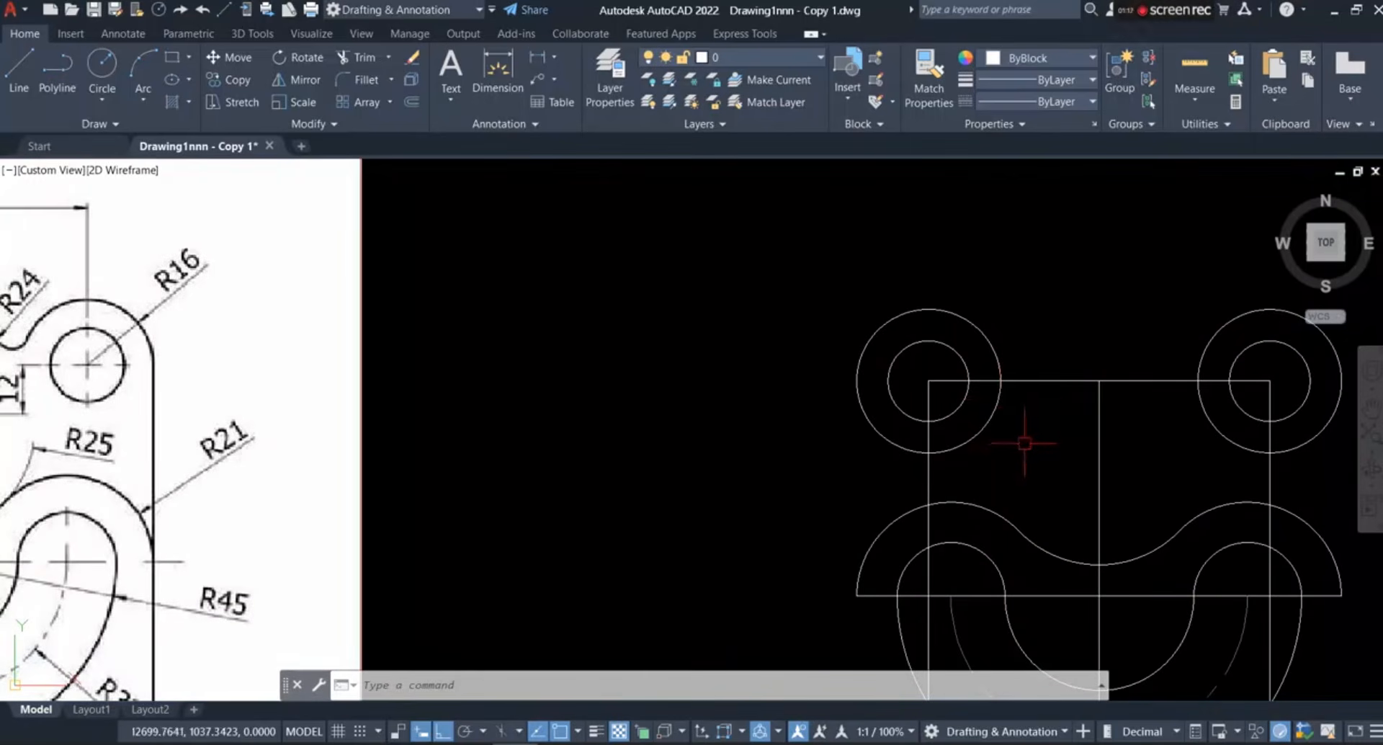
{"action": "scroll", "coordinate": [879, 373], "scroll_direction": "down", "scroll_amount": 2}
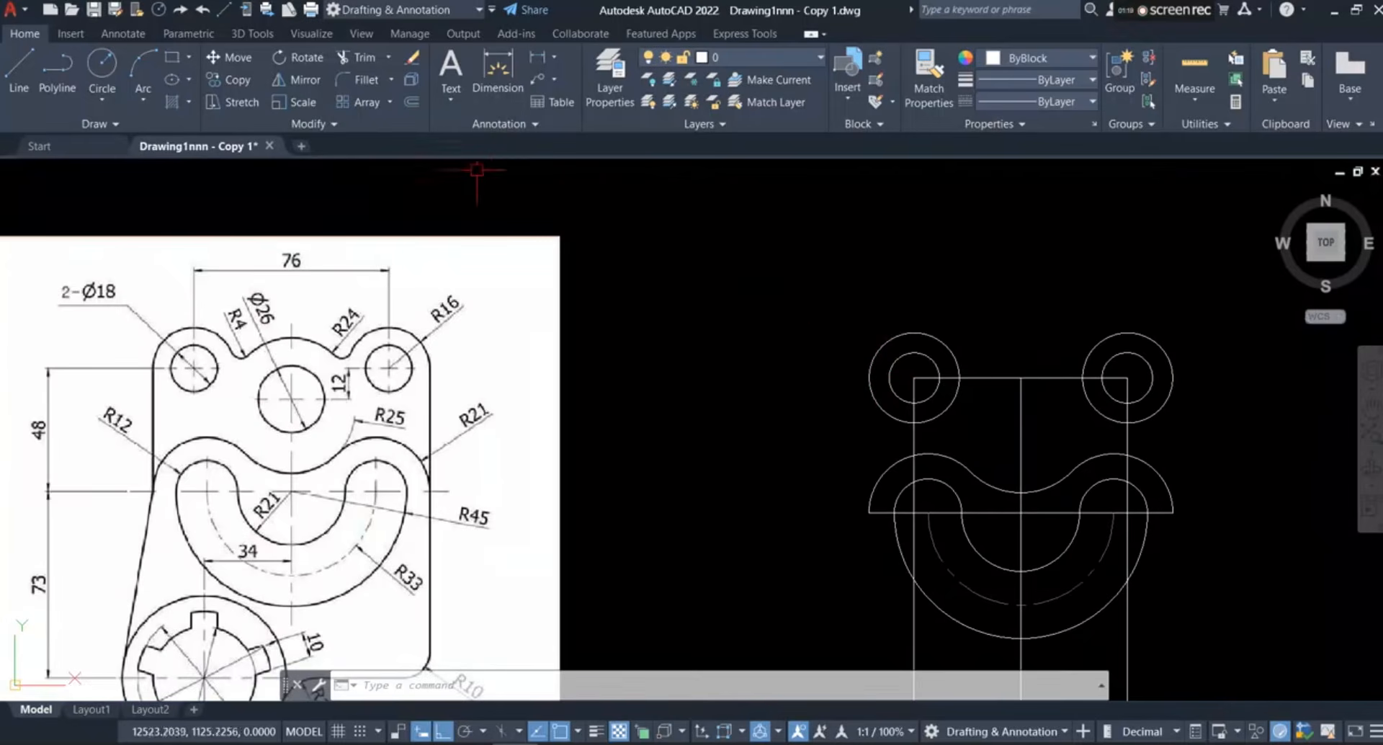
{"action": "left_click", "coordinate": [411, 102]}
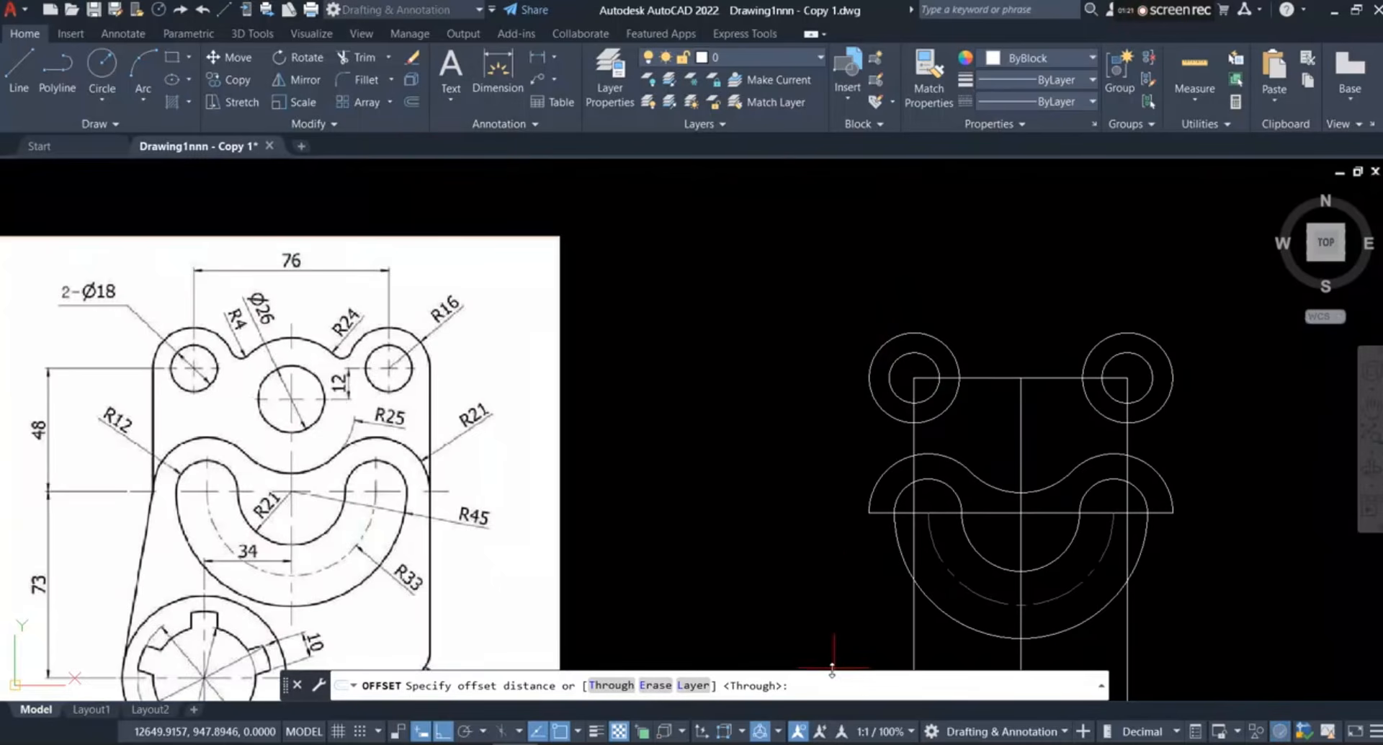
{"action": "key", "text": "Return"}
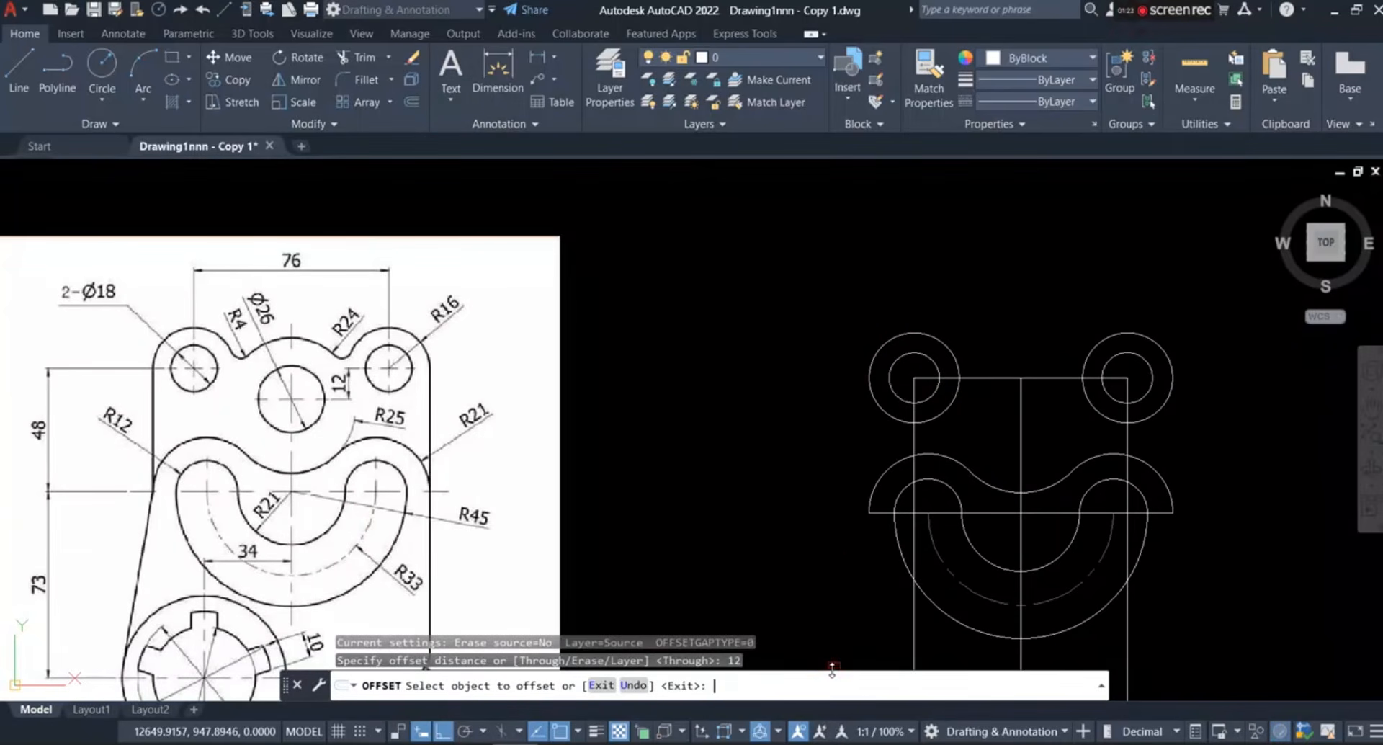
{"action": "left_click", "coordinate": [996, 378]}
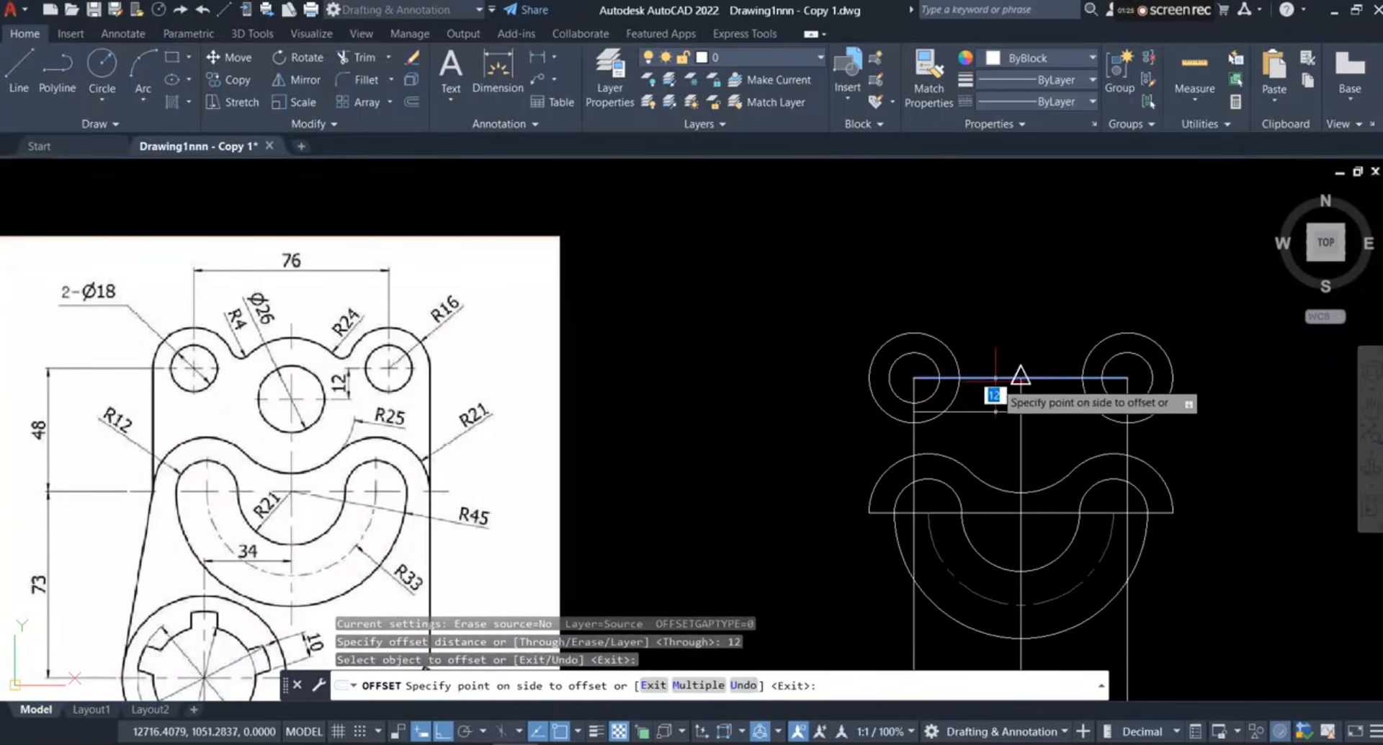
{"action": "left_click", "coordinate": [997, 432]}
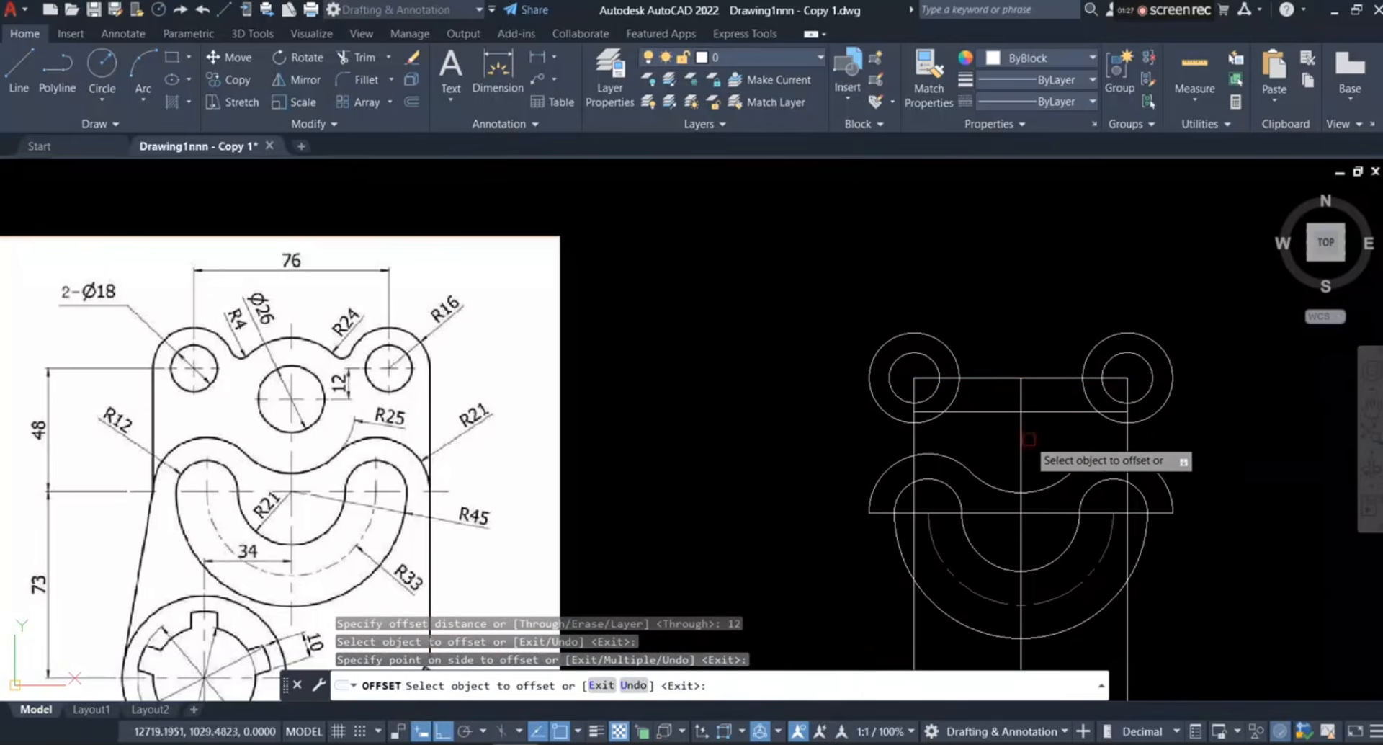
Draw the middle hole as a circle of diameter 26, centred where the offset line crosses the vertical centreline
{"action": "scroll", "coordinate": [1028, 411], "scroll_direction": "up", "scroll_amount": 4}
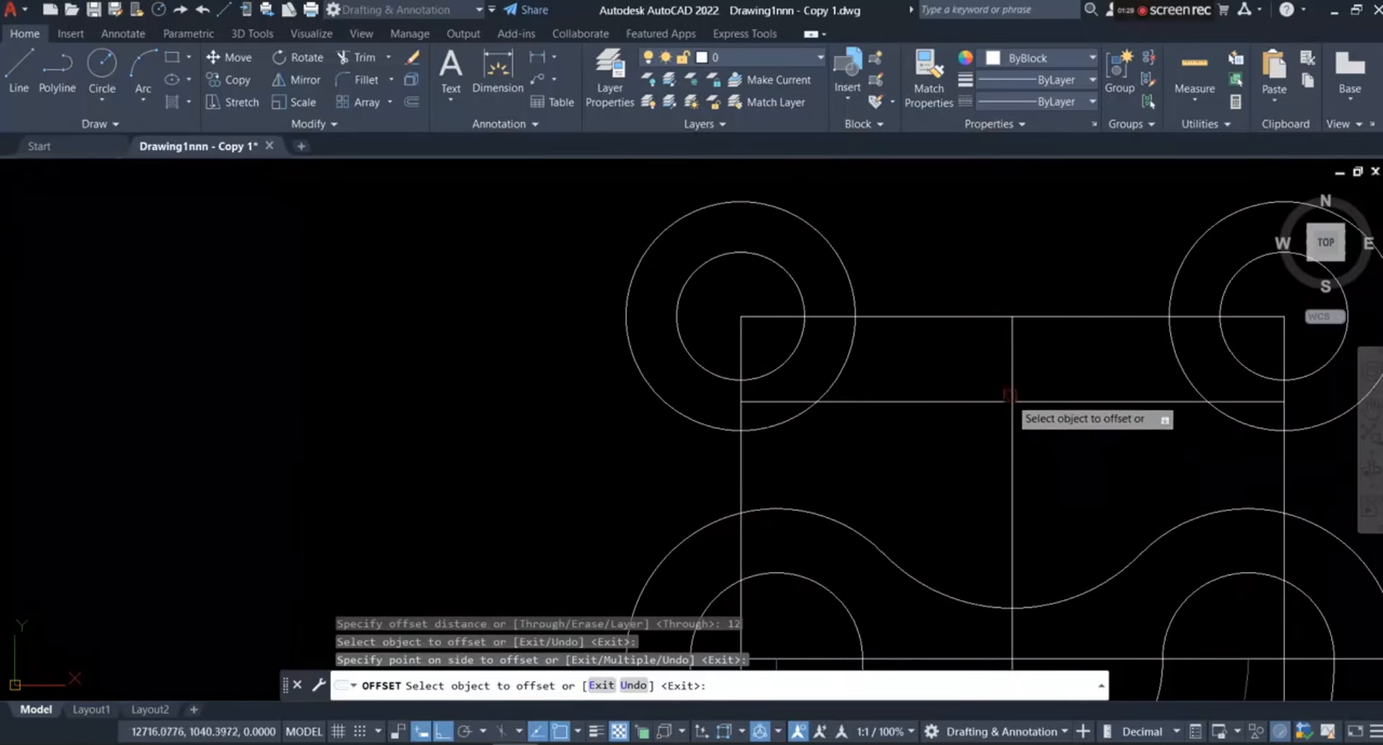
{"action": "scroll", "coordinate": [1017, 410], "scroll_direction": "down", "scroll_amount": 3}
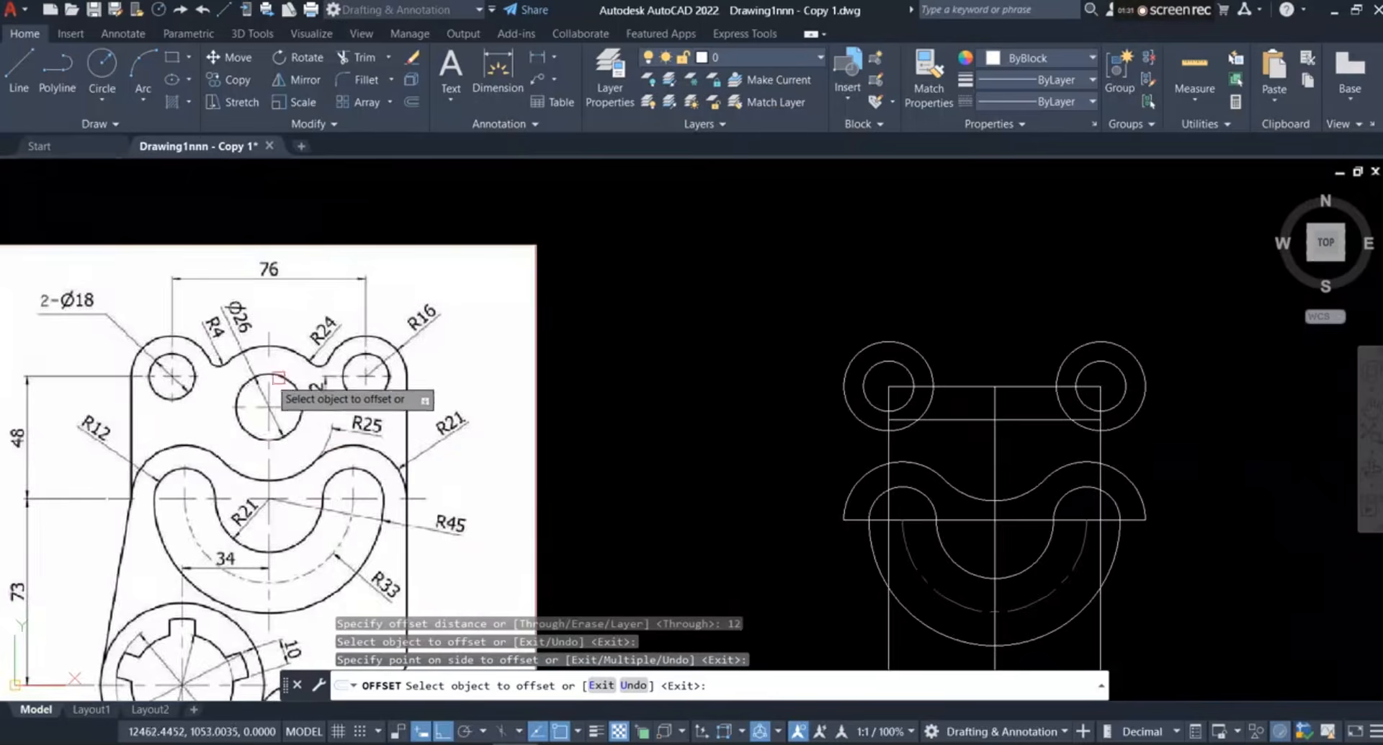
{"action": "scroll", "coordinate": [283, 423], "scroll_direction": "up", "scroll_amount": 4}
{"action": "scroll", "coordinate": [215, 387], "scroll_direction": "down", "scroll_amount": 4}
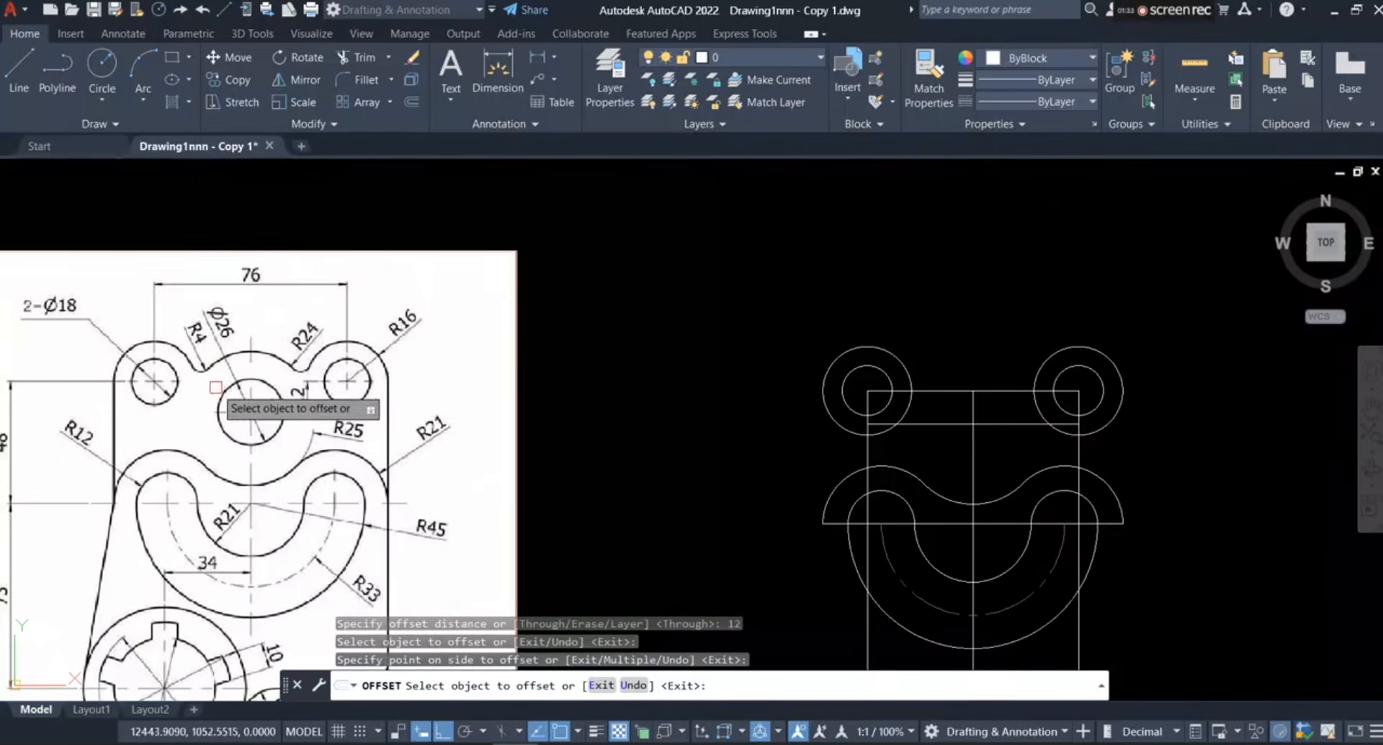
{"action": "left_click", "coordinate": [115, 107]}
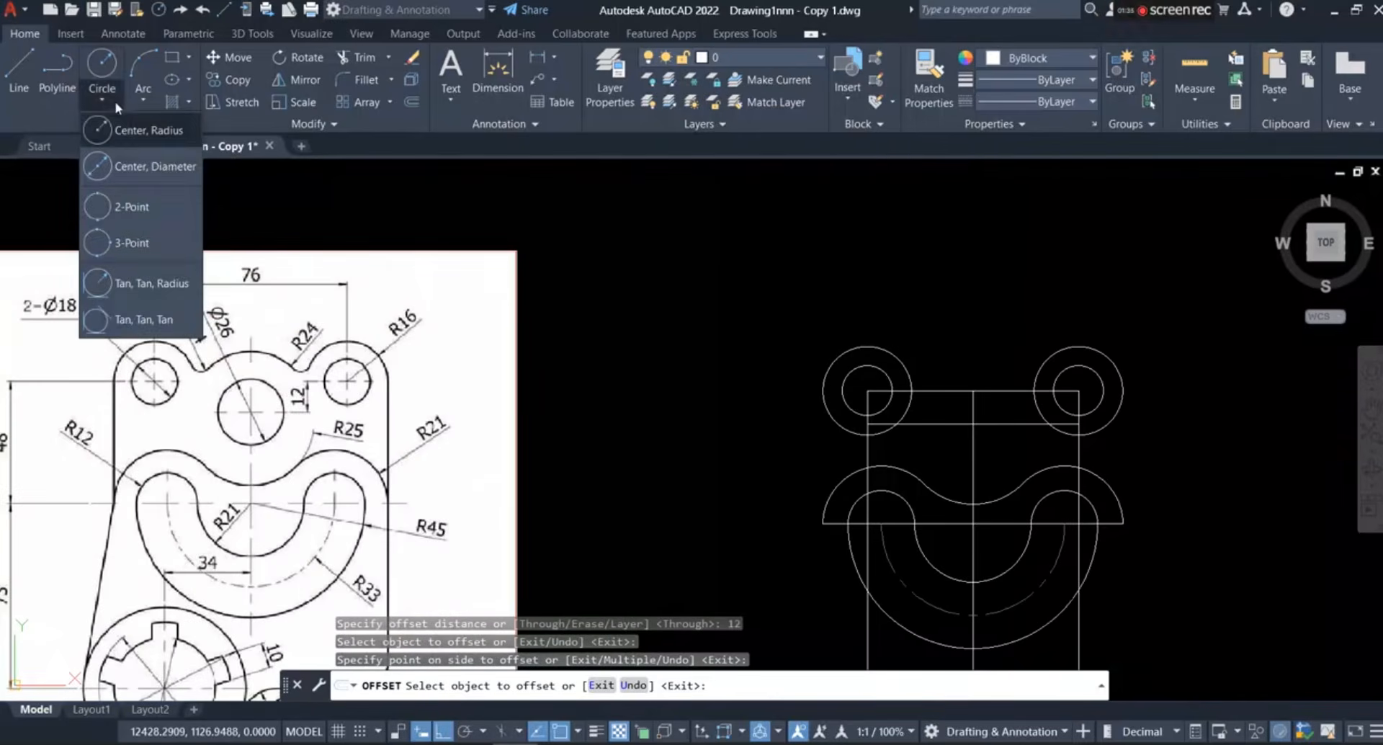
{"action": "left_click", "coordinate": [130, 130]}
{"action": "scroll", "coordinate": [1076, 461], "scroll_direction": "up", "scroll_amount": 4}
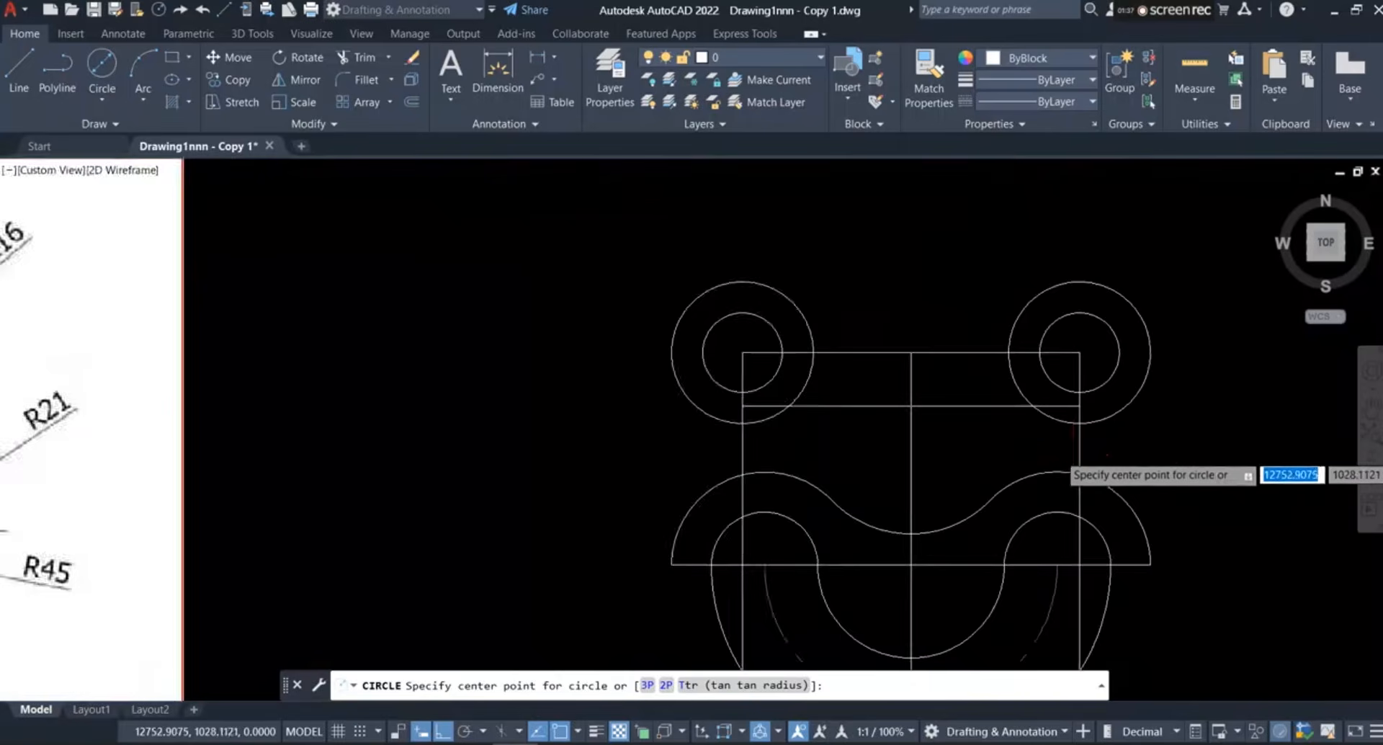
{"action": "scroll", "coordinate": [810, 375], "scroll_direction": "up", "scroll_amount": 5}
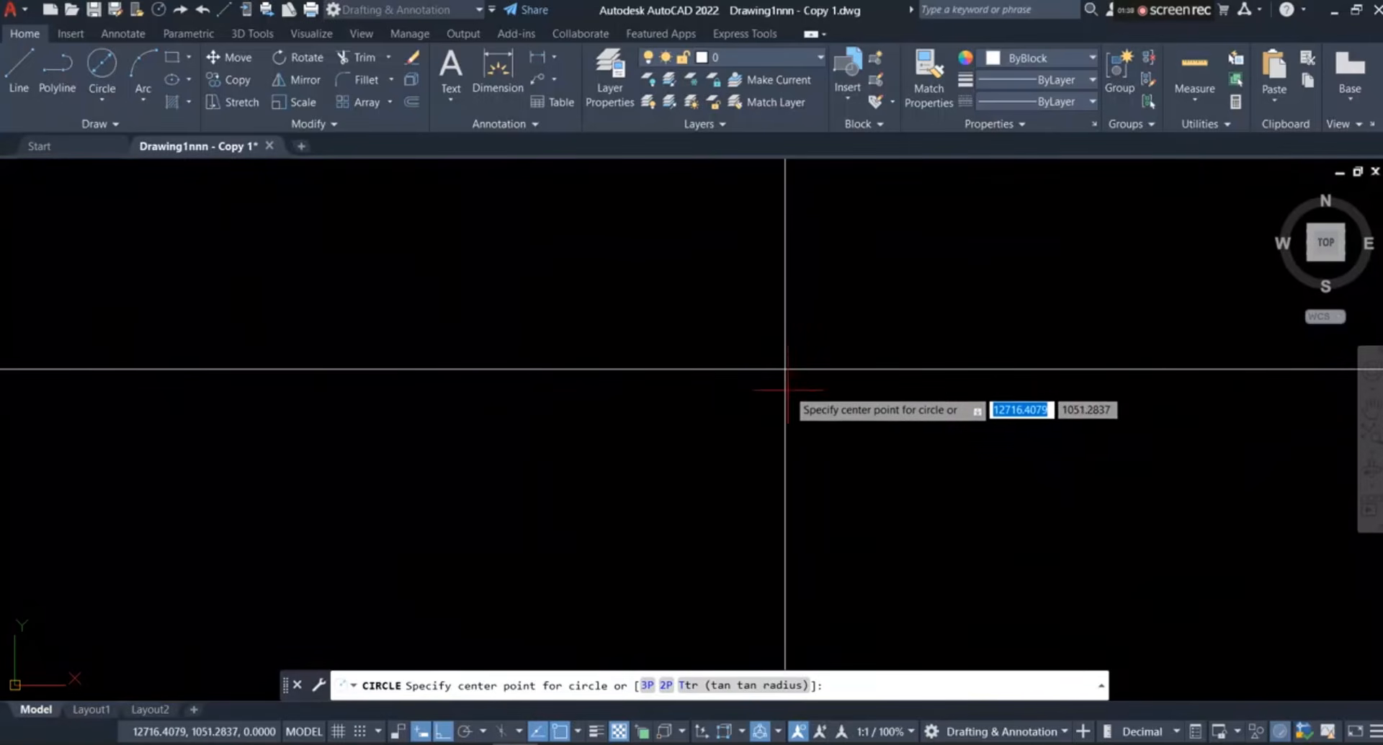
{"action": "left_click", "coordinate": [785, 367]}
{"action": "key", "text": "Down"}
{"action": "key", "text": "Return"}
{"action": "type", "text": "2"}
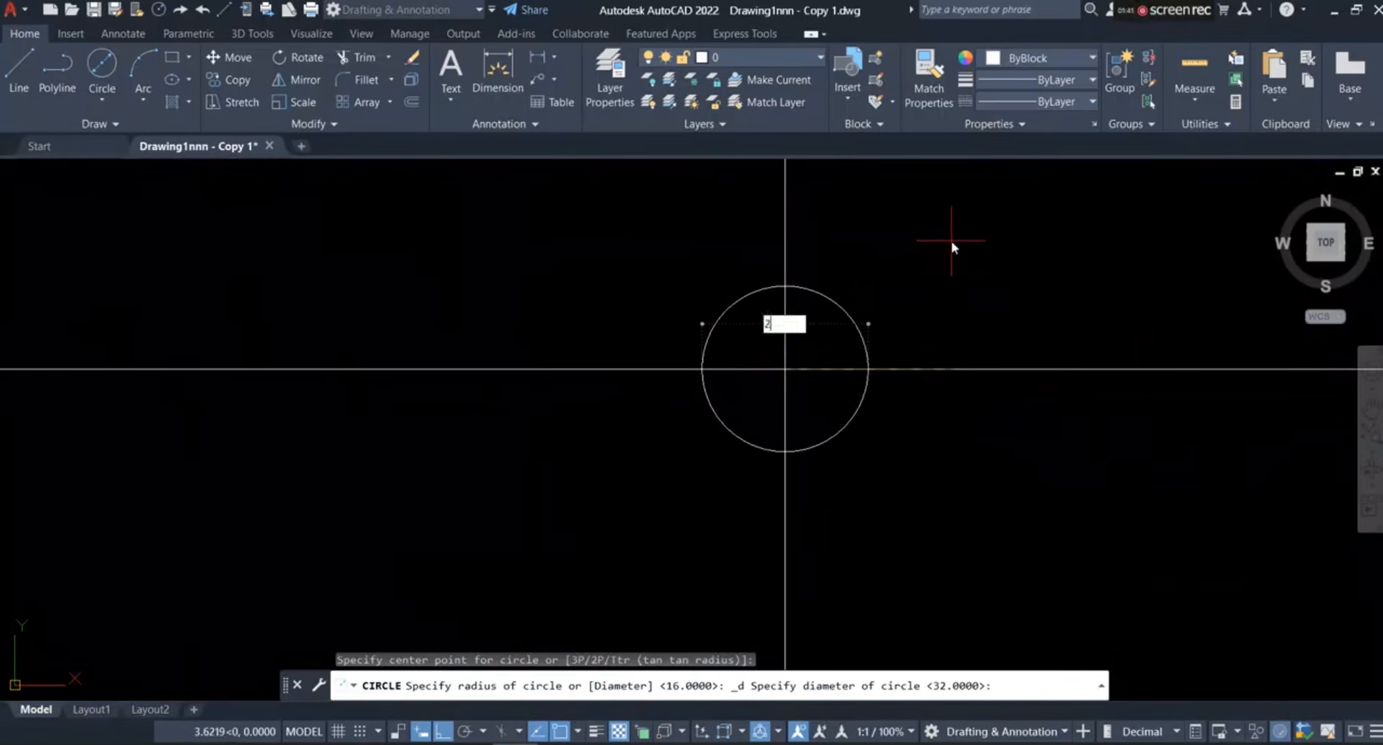
{"action": "type", "text": "6"}
{"action": "key", "text": "Return"}
{"action": "scroll", "coordinate": [951, 237], "scroll_direction": "down", "scroll_amount": 5}
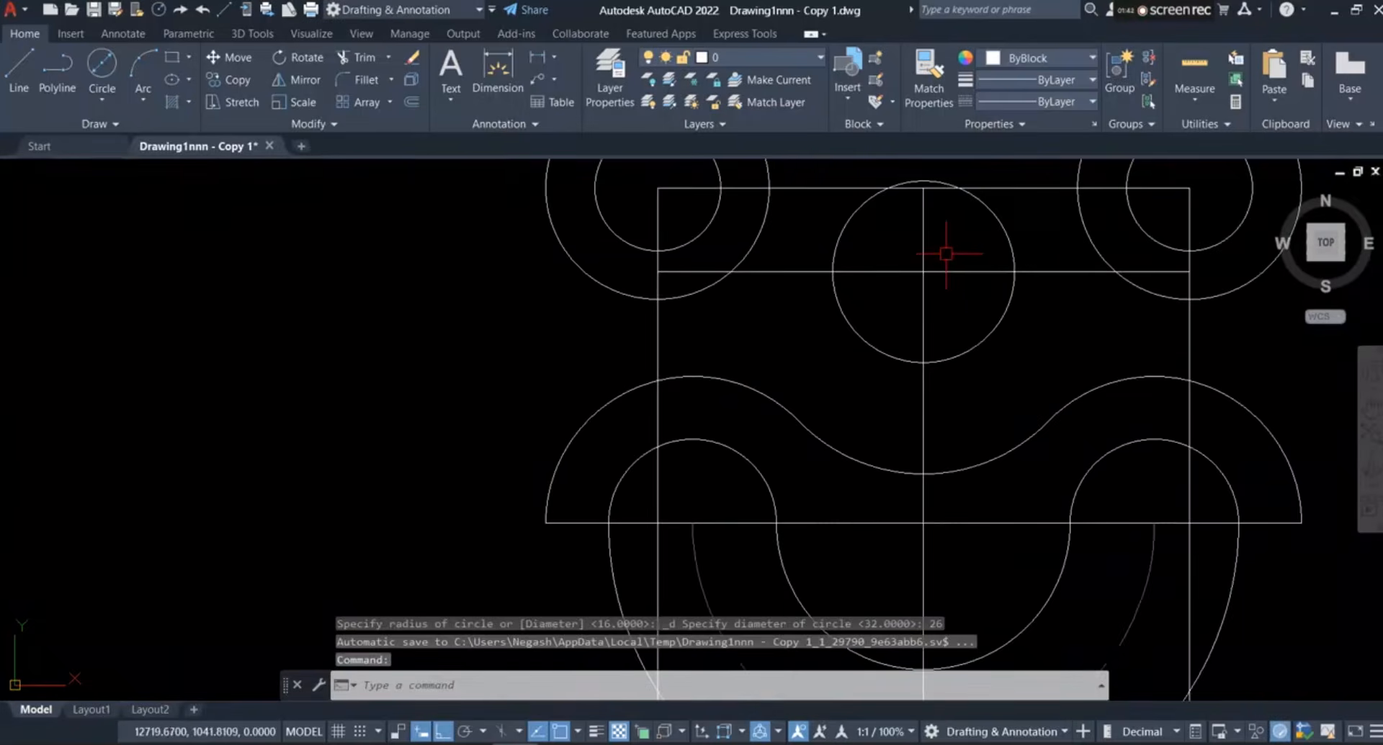
Examine the reference drawing for the radius and centre of the outer arc above the middle hole
{"action": "scroll", "coordinate": [914, 336], "scroll_direction": "down", "scroll_amount": 2}
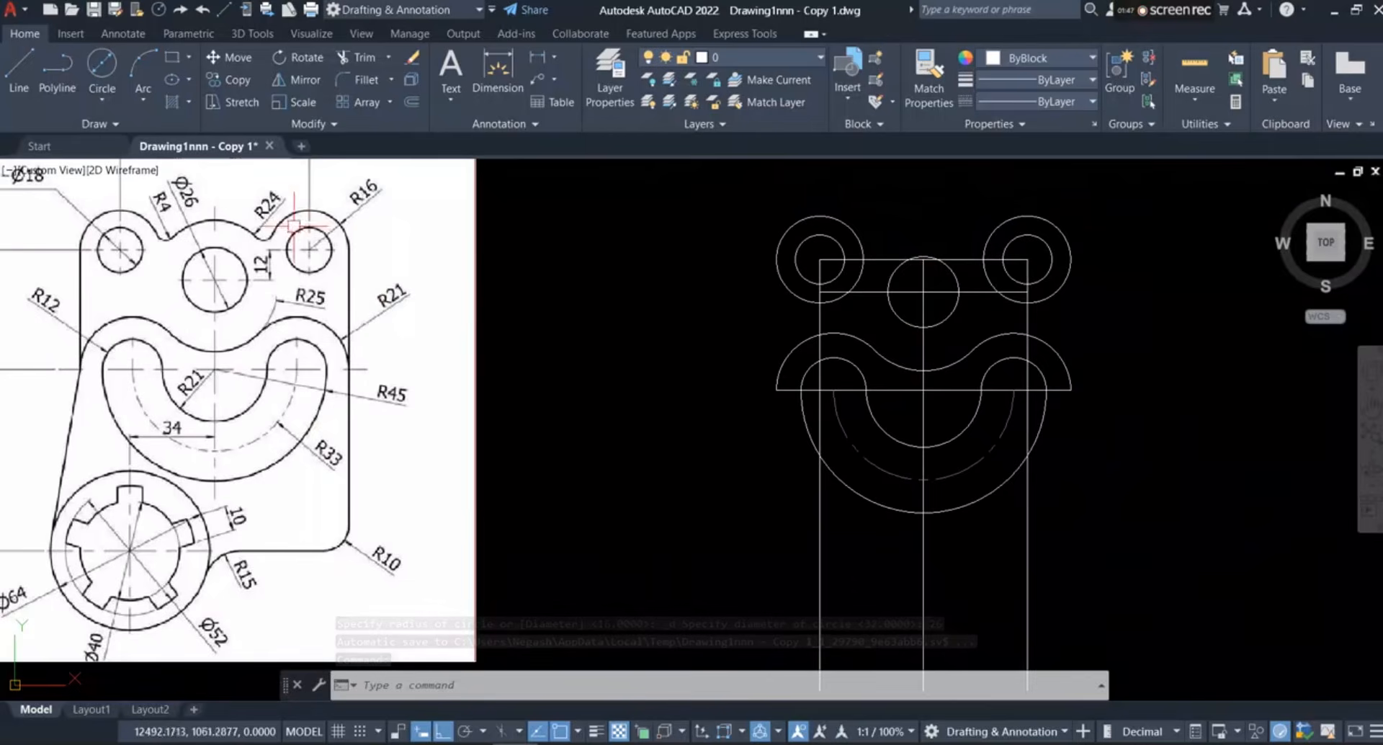
{"action": "scroll", "coordinate": [191, 223], "scroll_direction": "up", "scroll_amount": 4}
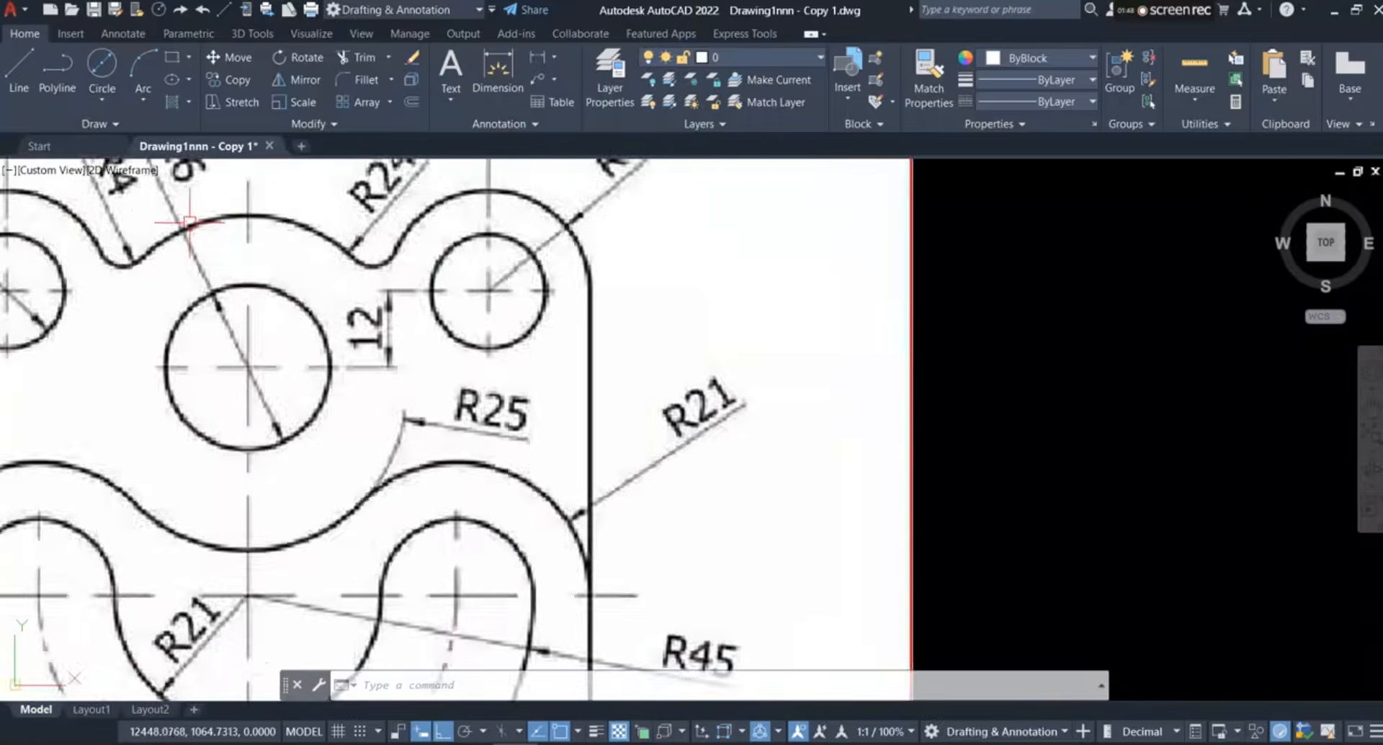
{"action": "scroll", "coordinate": [247, 343], "scroll_direction": "down", "scroll_amount": 4}
{"action": "scroll", "coordinate": [242, 269], "scroll_direction": "up", "scroll_amount": 4}
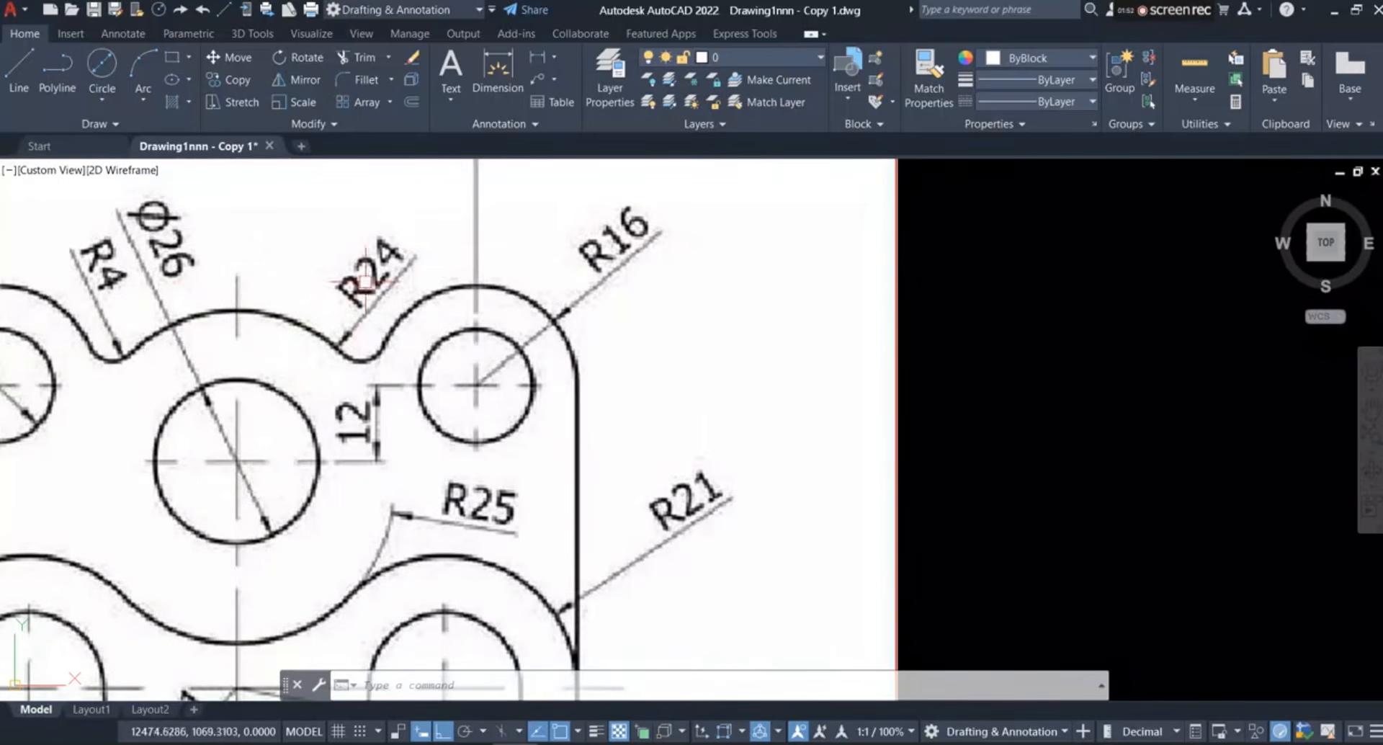
{"action": "scroll", "coordinate": [310, 306], "scroll_direction": "down", "scroll_amount": 4}
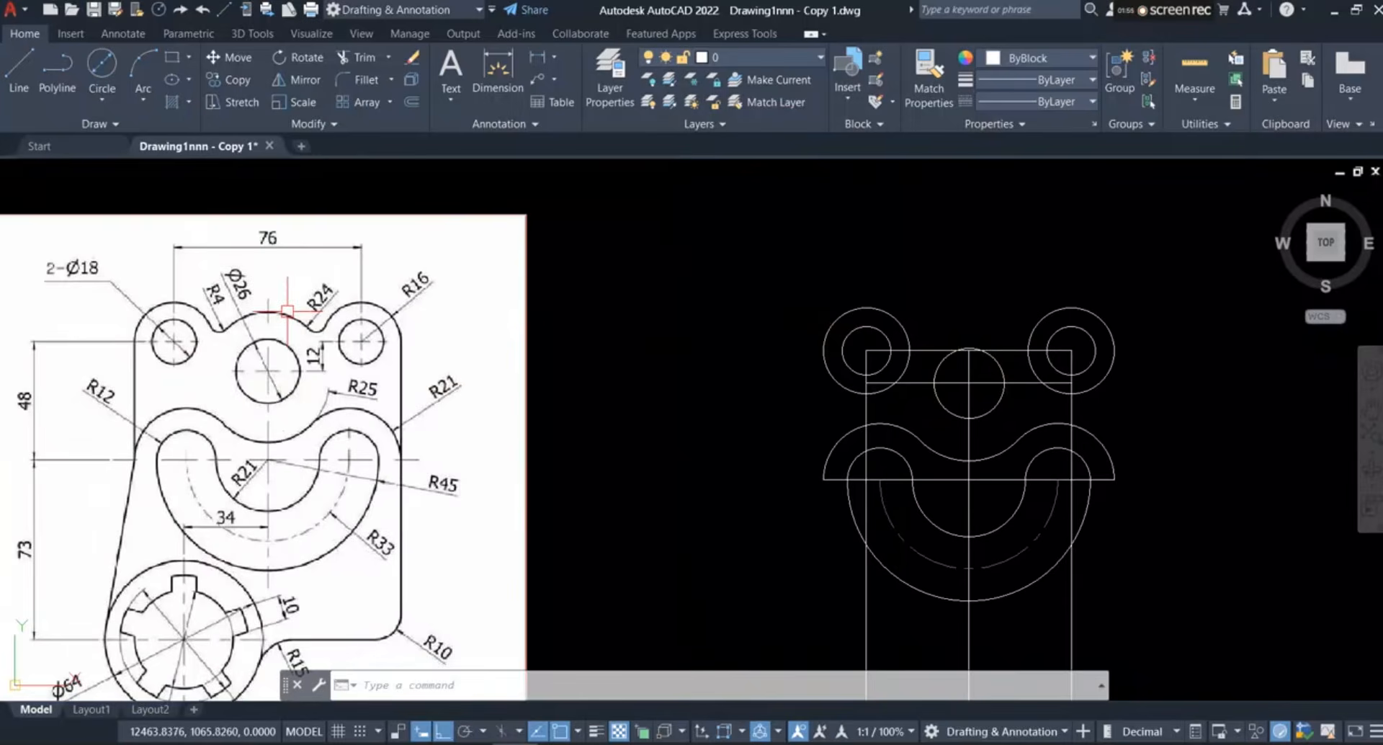
{"action": "scroll", "coordinate": [281, 375], "scroll_direction": "up", "scroll_amount": 4}
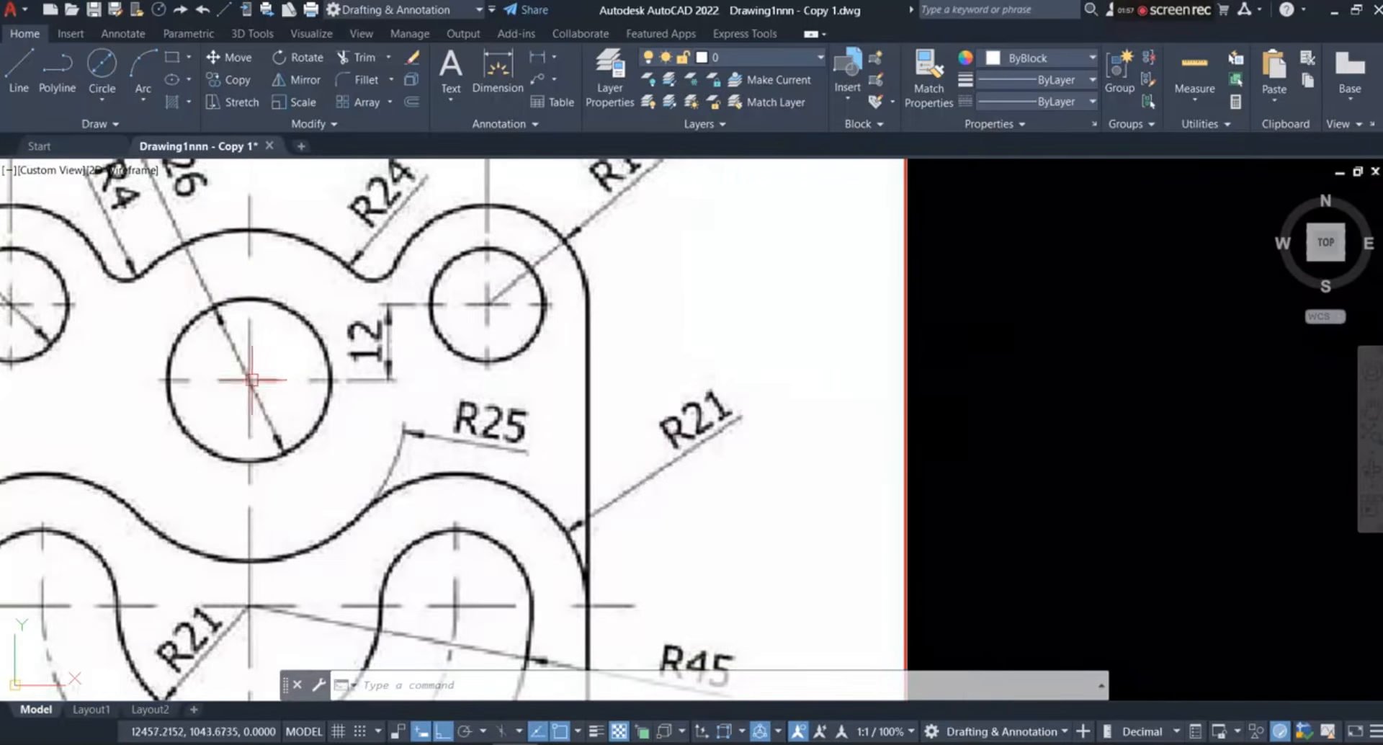
{"action": "scroll", "coordinate": [232, 335], "scroll_direction": "down", "scroll_amount": 4}
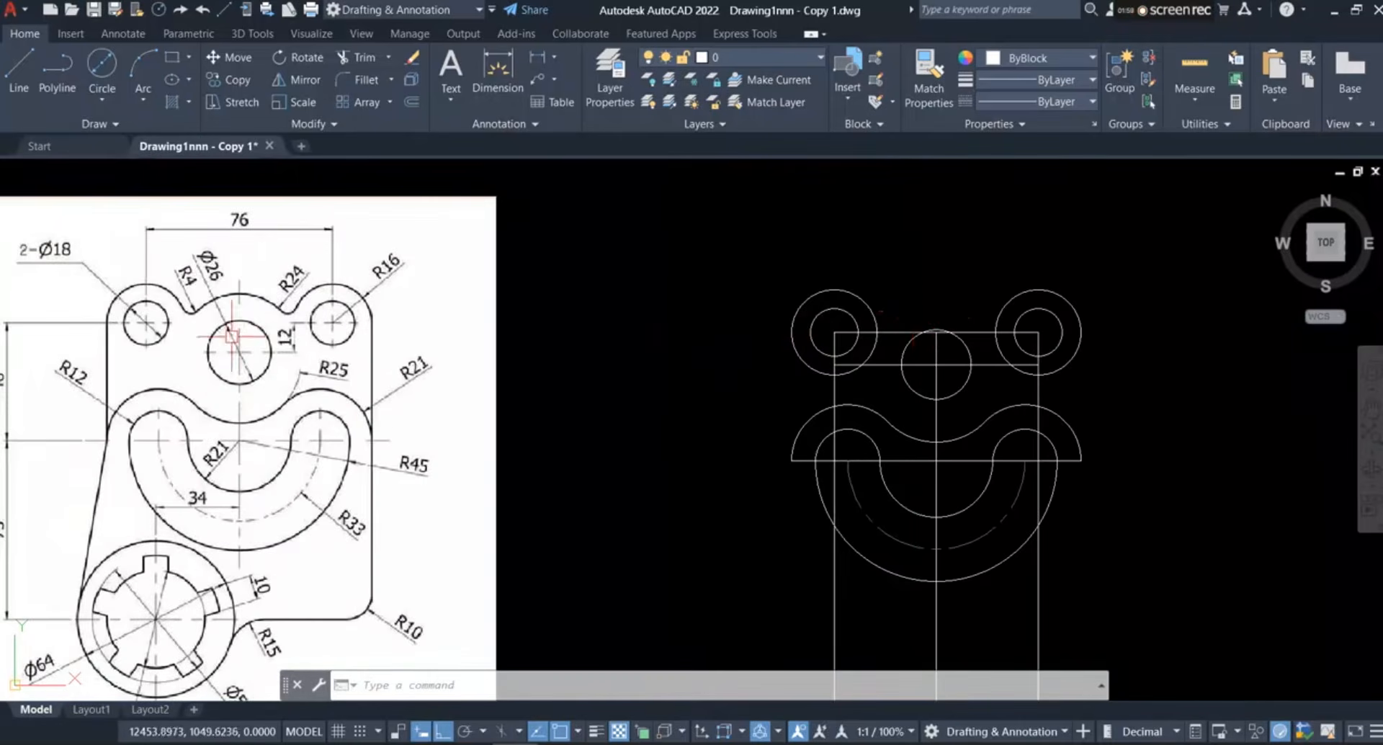
{"action": "scroll", "coordinate": [935, 330], "scroll_direction": "up", "scroll_amount": 2}
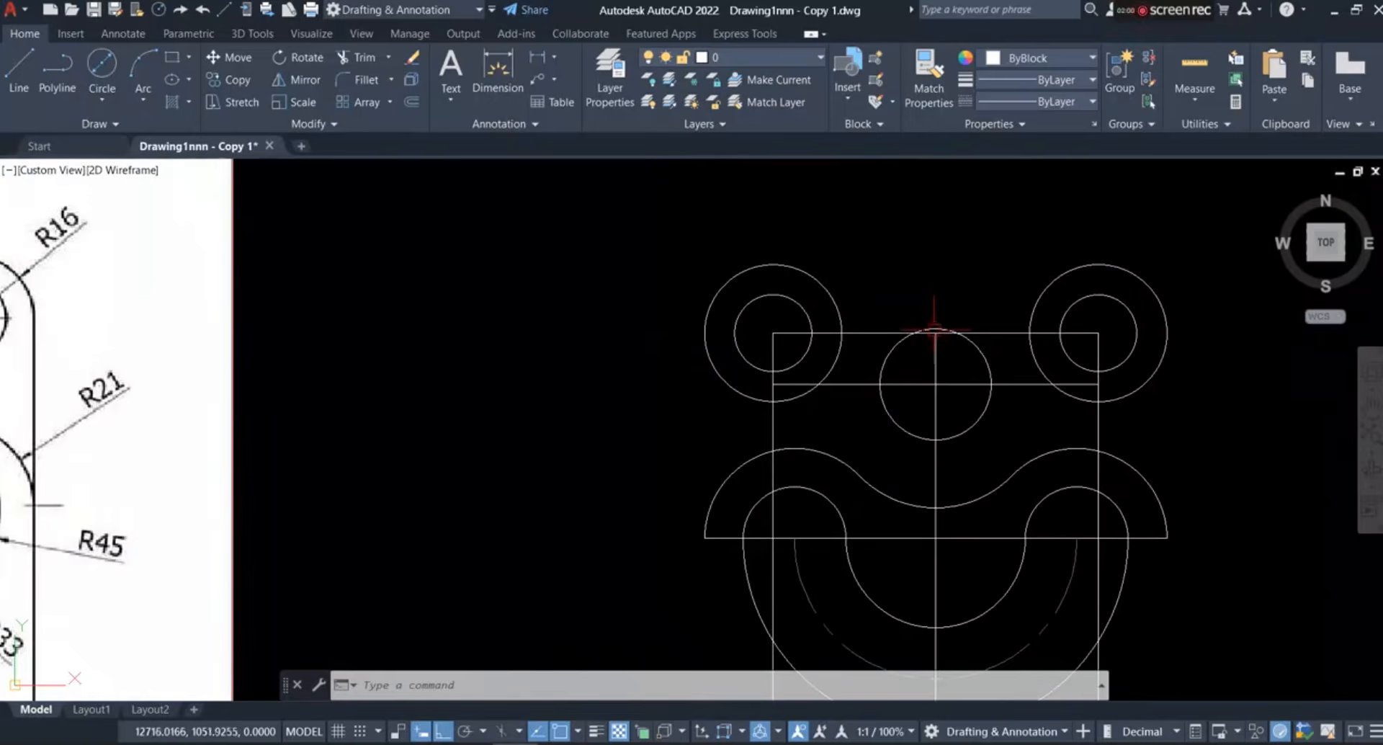
Draw a circle of radius 24 concentric with the diameter 26 middle hole
{"action": "left_click", "coordinate": [101, 101]}
{"action": "left_click", "coordinate": [163, 137]}
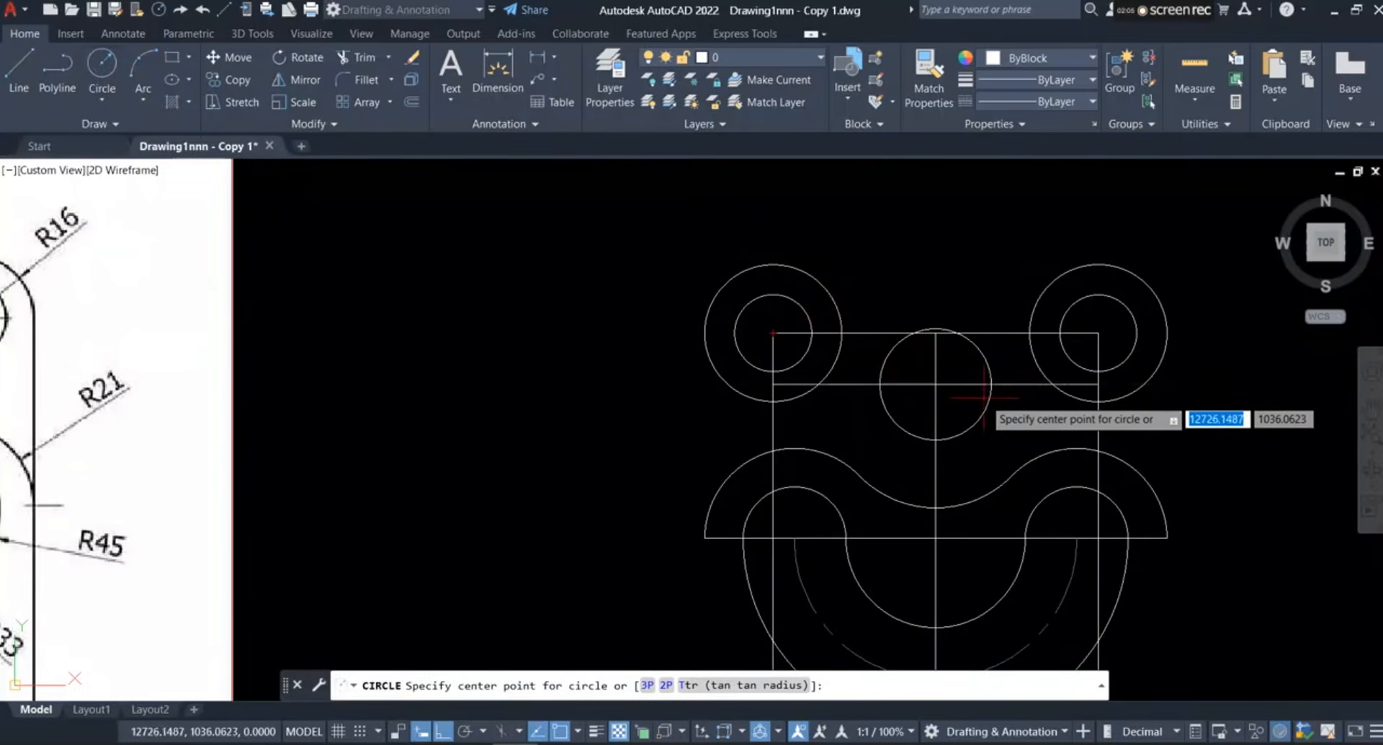
{"action": "scroll", "coordinate": [930, 381], "scroll_direction": "up", "scroll_amount": 8}
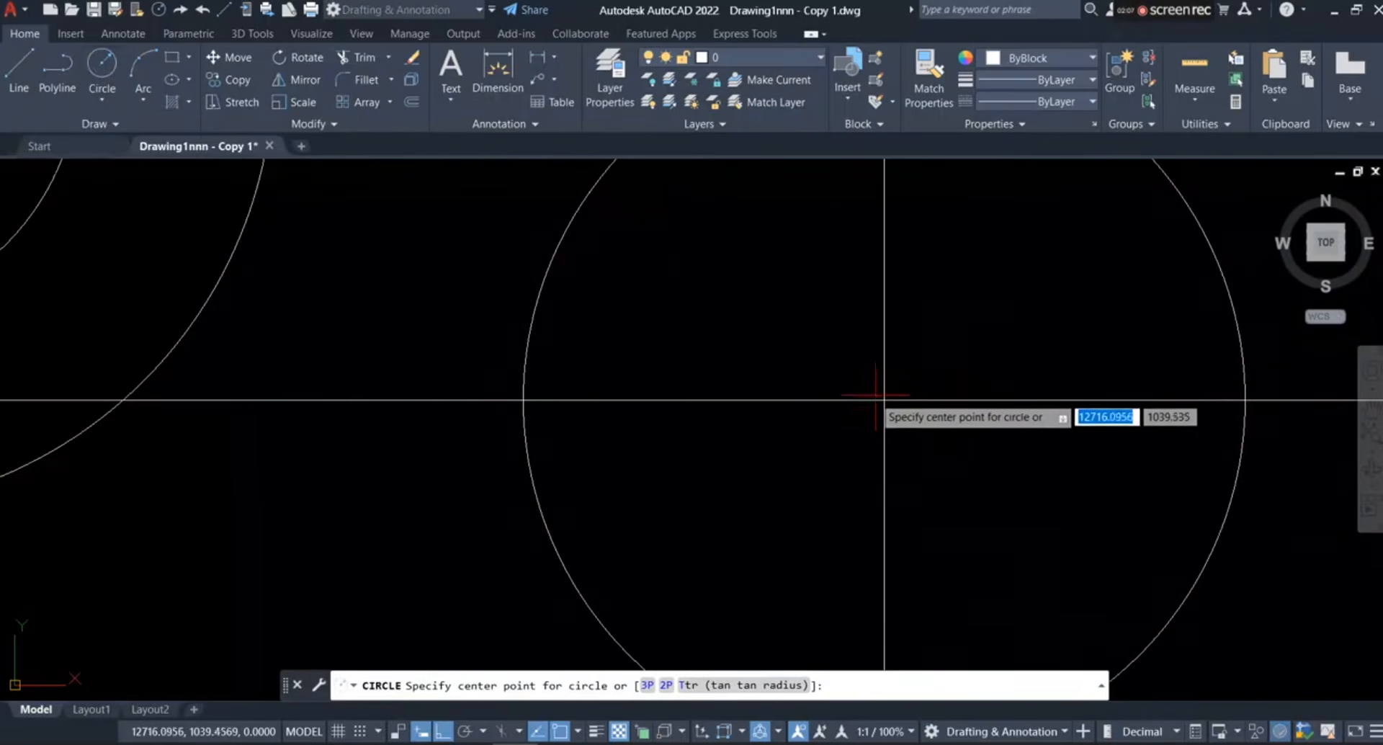
{"action": "left_click", "coordinate": [882, 399]}
{"action": "scroll", "coordinate": [878, 425], "scroll_direction": "down", "scroll_amount": 3}
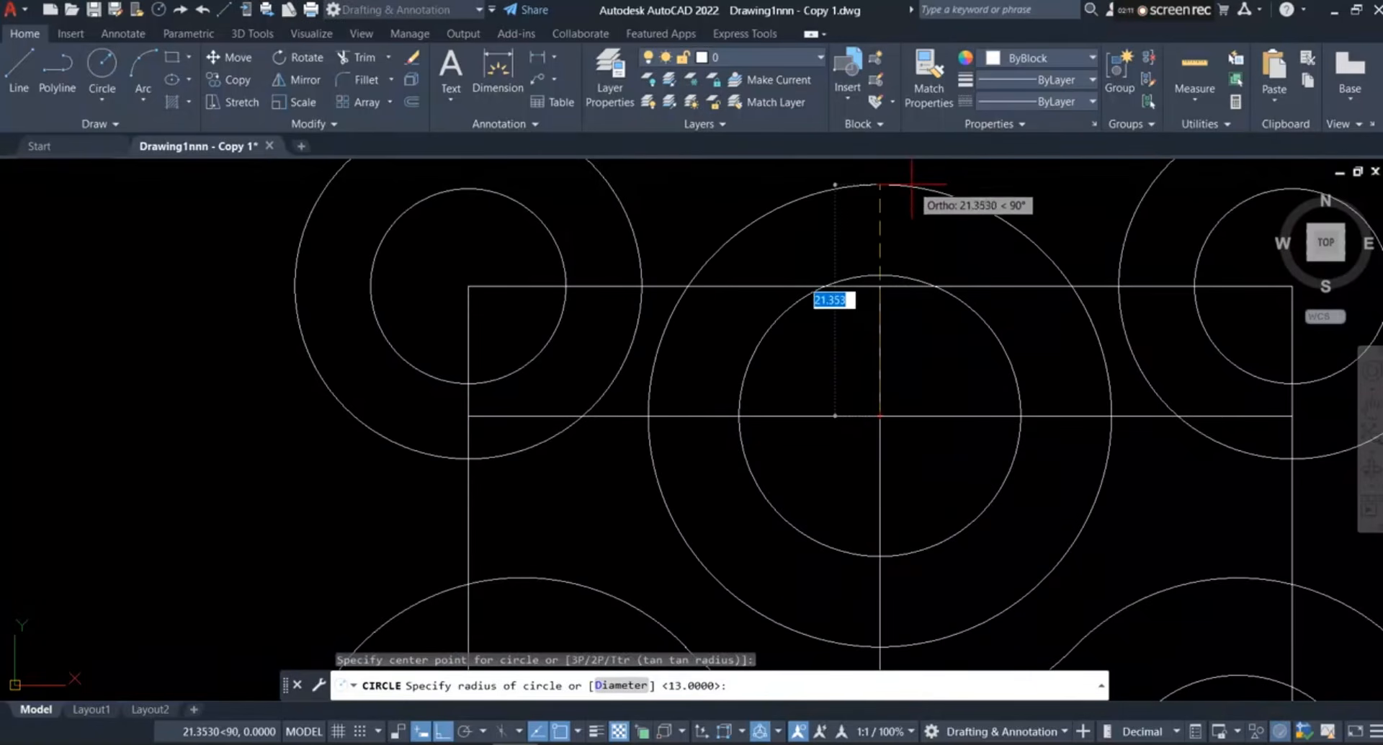
{"action": "type", "text": "24"}
{"action": "key", "text": "Return"}
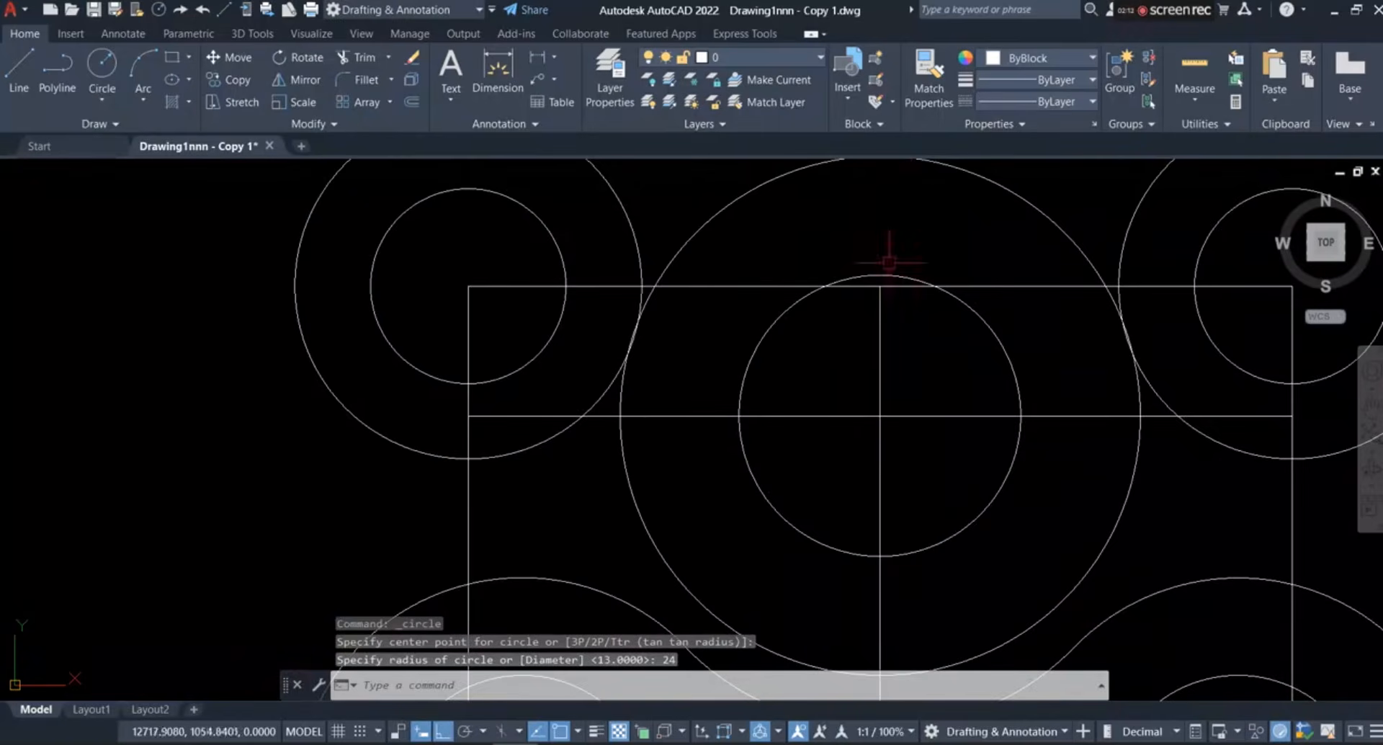
Examine the reference drawing for the radius of the small arcs joining the middle outer arc to the arcs around the upper holes
{"action": "scroll", "coordinate": [871, 282], "scroll_direction": "down", "scroll_amount": 4}
{"action": "scroll", "coordinate": [861, 308], "scroll_direction": "down", "scroll_amount": 2}
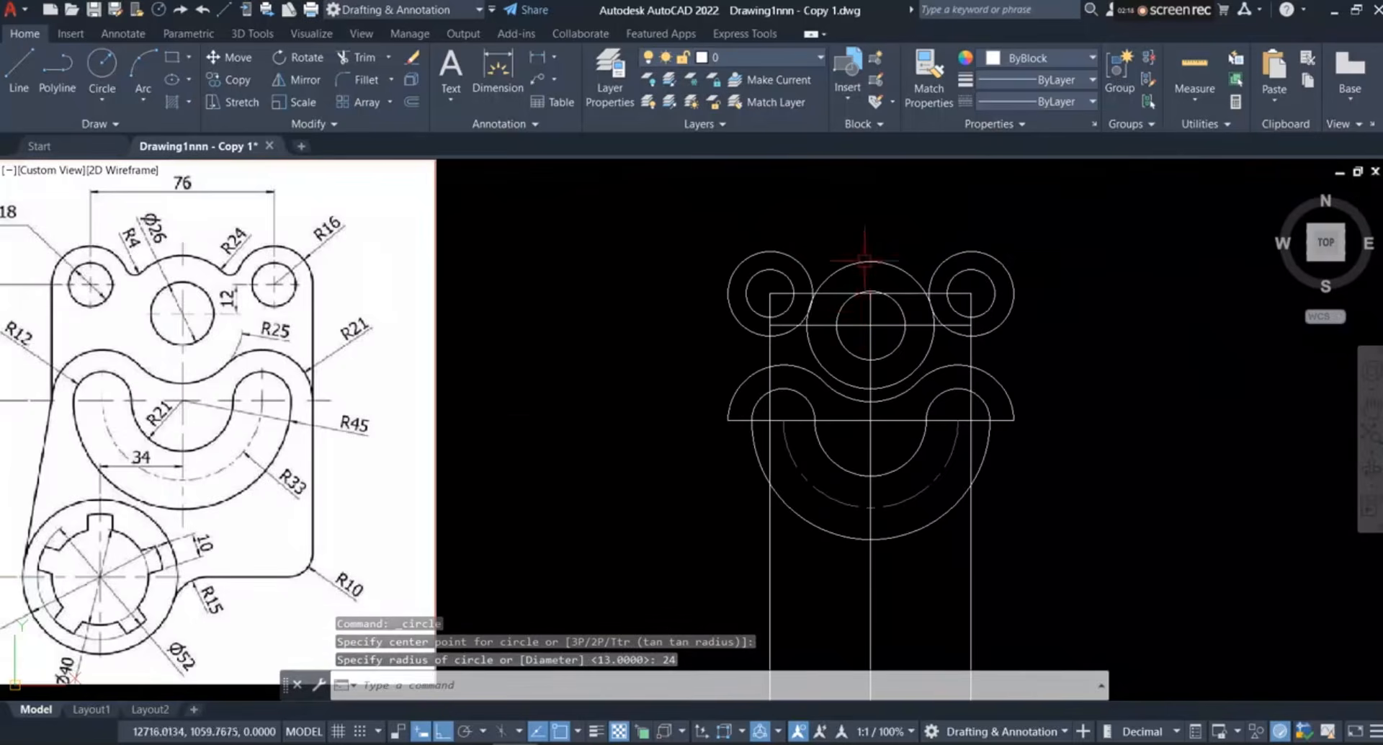
{"action": "scroll", "coordinate": [852, 230], "scroll_direction": "up", "scroll_amount": 4}
{"action": "scroll", "coordinate": [855, 259], "scroll_direction": "down", "scroll_amount": 4}
{"action": "scroll", "coordinate": [215, 274], "scroll_direction": "up", "scroll_amount": 4}
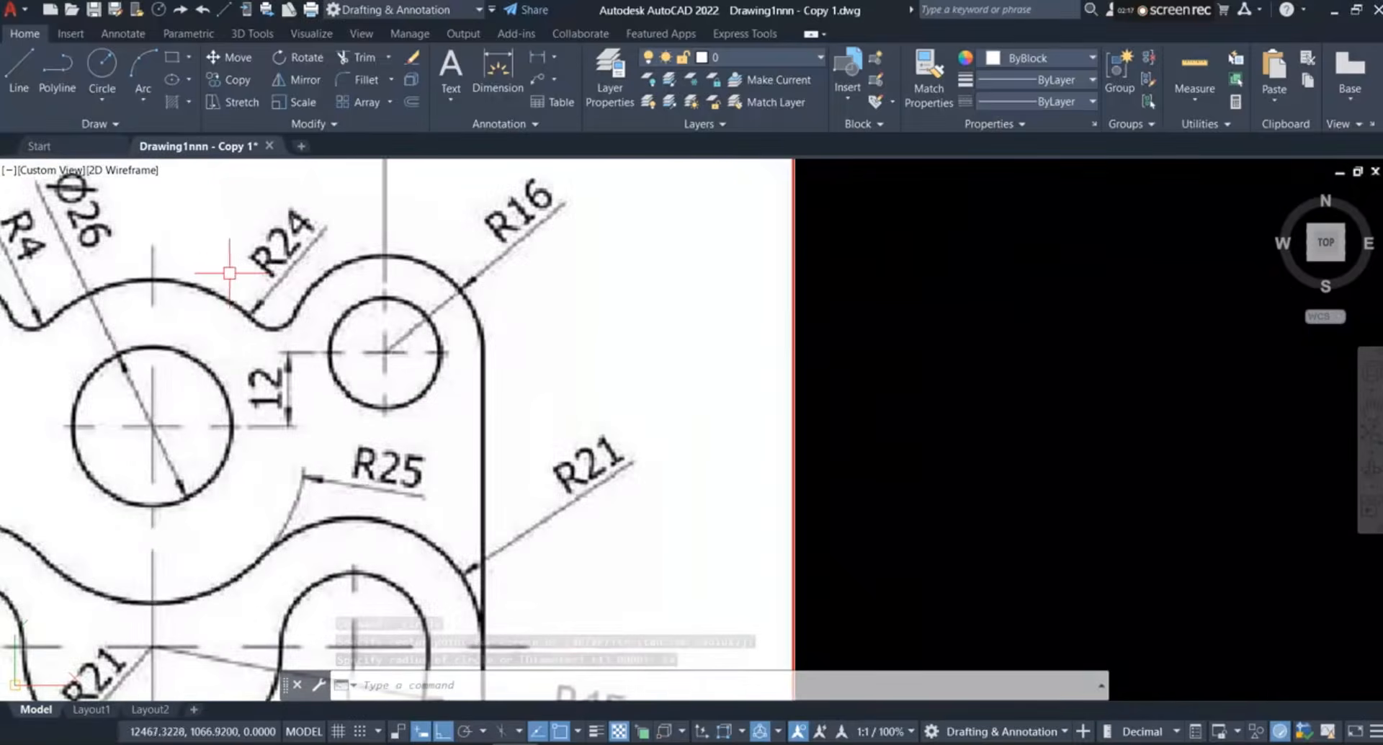
{"action": "scroll", "coordinate": [223, 272], "scroll_direction": "down", "scroll_amount": 1}
{"action": "scroll", "coordinate": [93, 265], "scroll_direction": "up", "scroll_amount": 4}
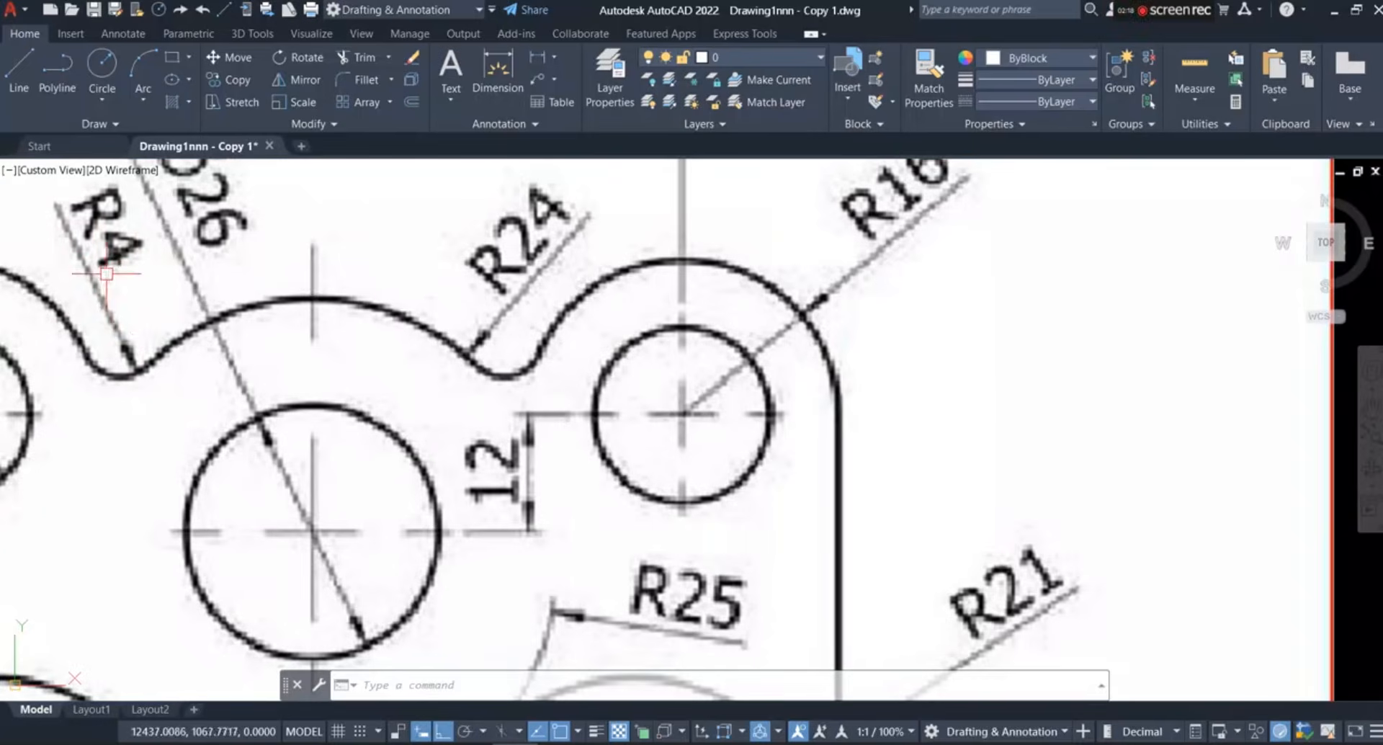
{"action": "scroll", "coordinate": [143, 311], "scroll_direction": "down", "scroll_amount": 2}
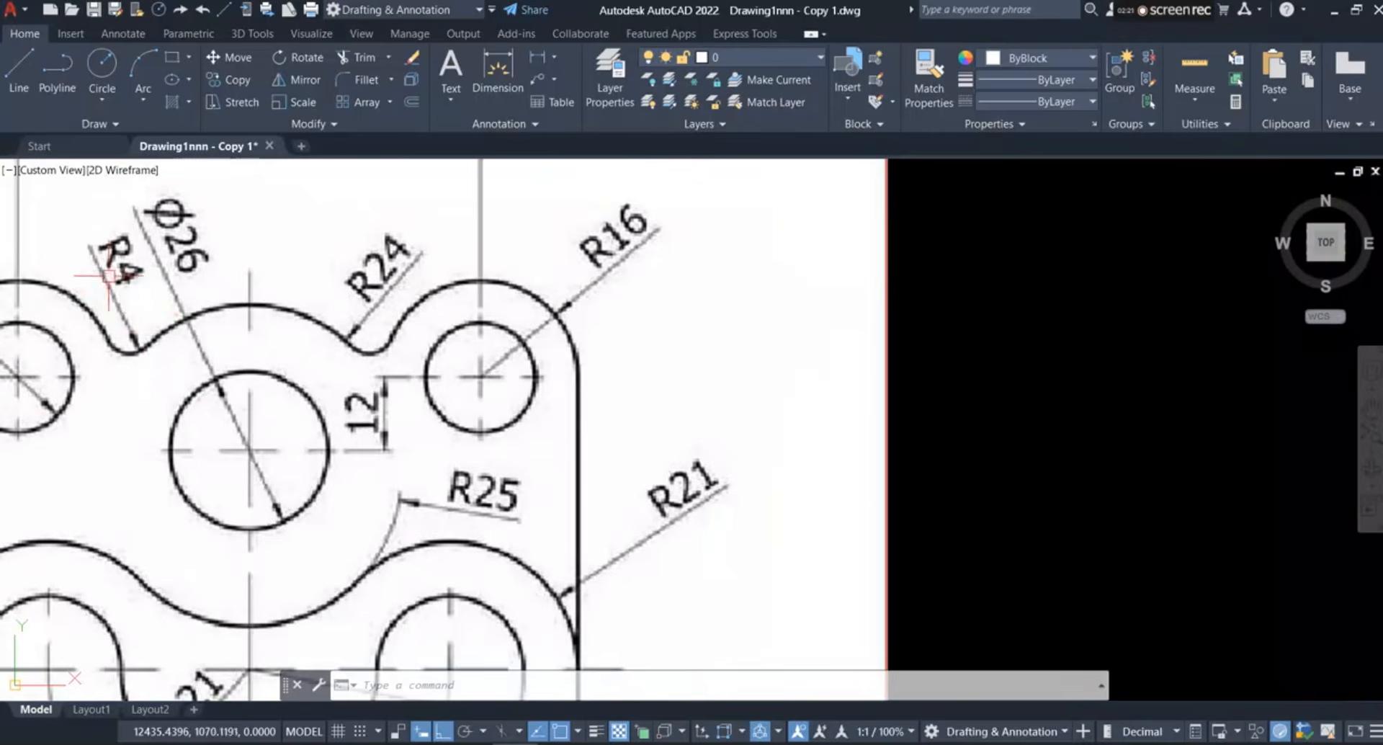
{"action": "scroll", "coordinate": [126, 288], "scroll_direction": "down", "scroll_amount": 2}
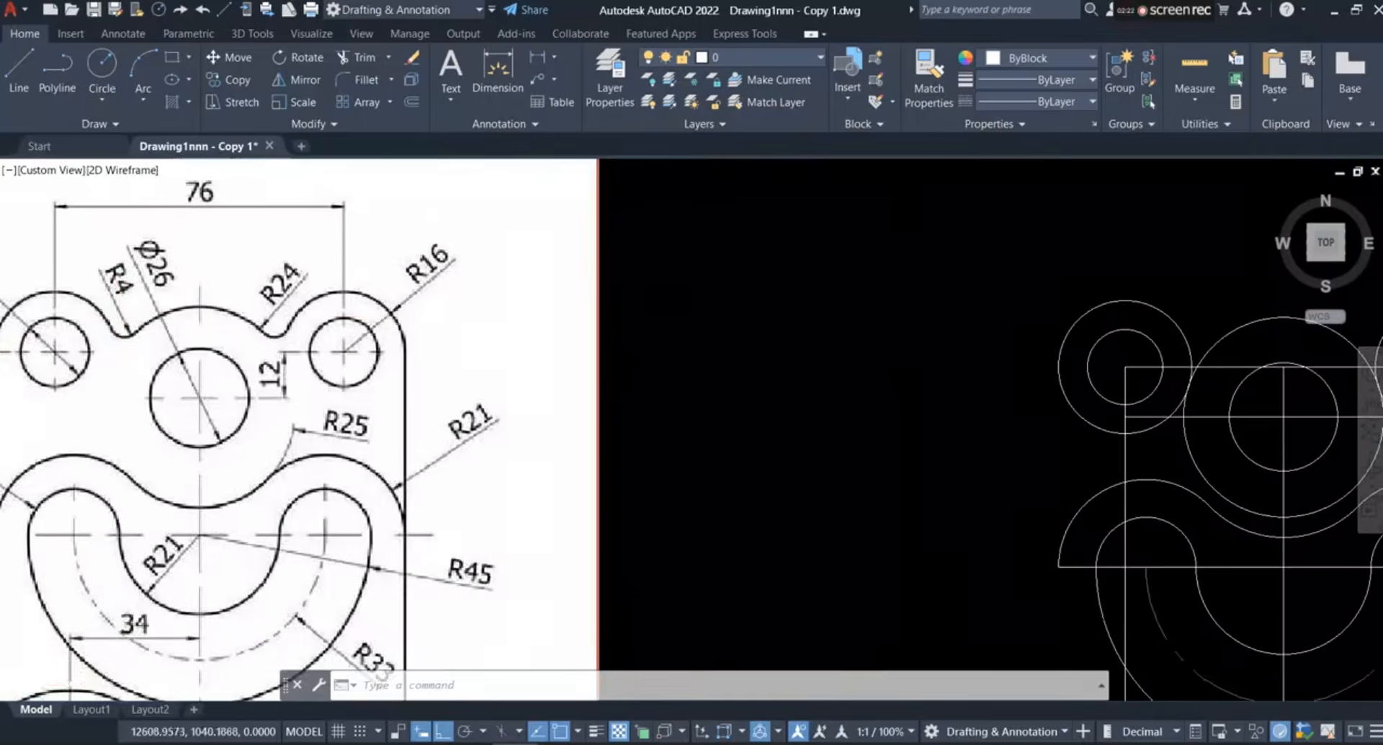
Fillet the upper-left R16 circle and the middle R24 circle with a radius of 4
{"action": "scroll", "coordinate": [1235, 309], "scroll_direction": "down", "scroll_amount": 2}
{"action": "scroll", "coordinate": [865, 334], "scroll_direction": "up", "scroll_amount": 5}
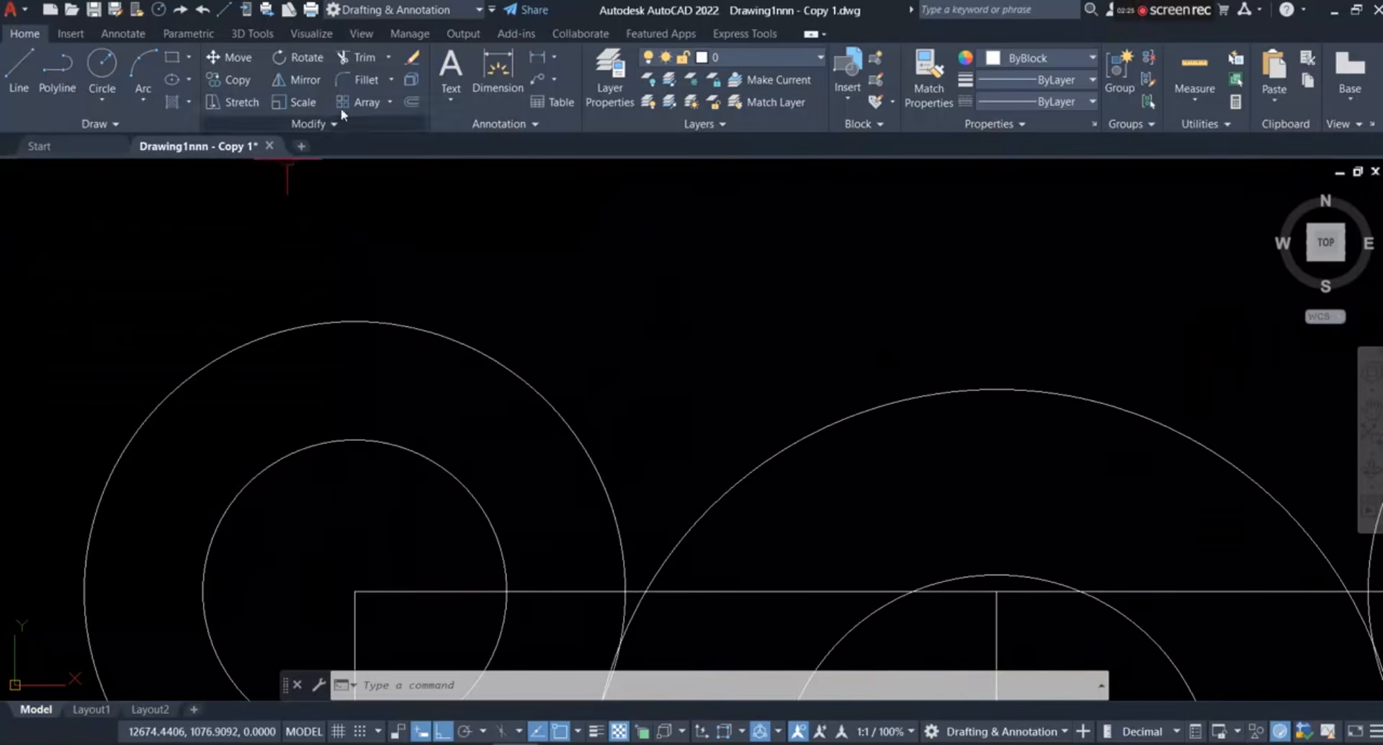
{"action": "left_click", "coordinate": [366, 80]}
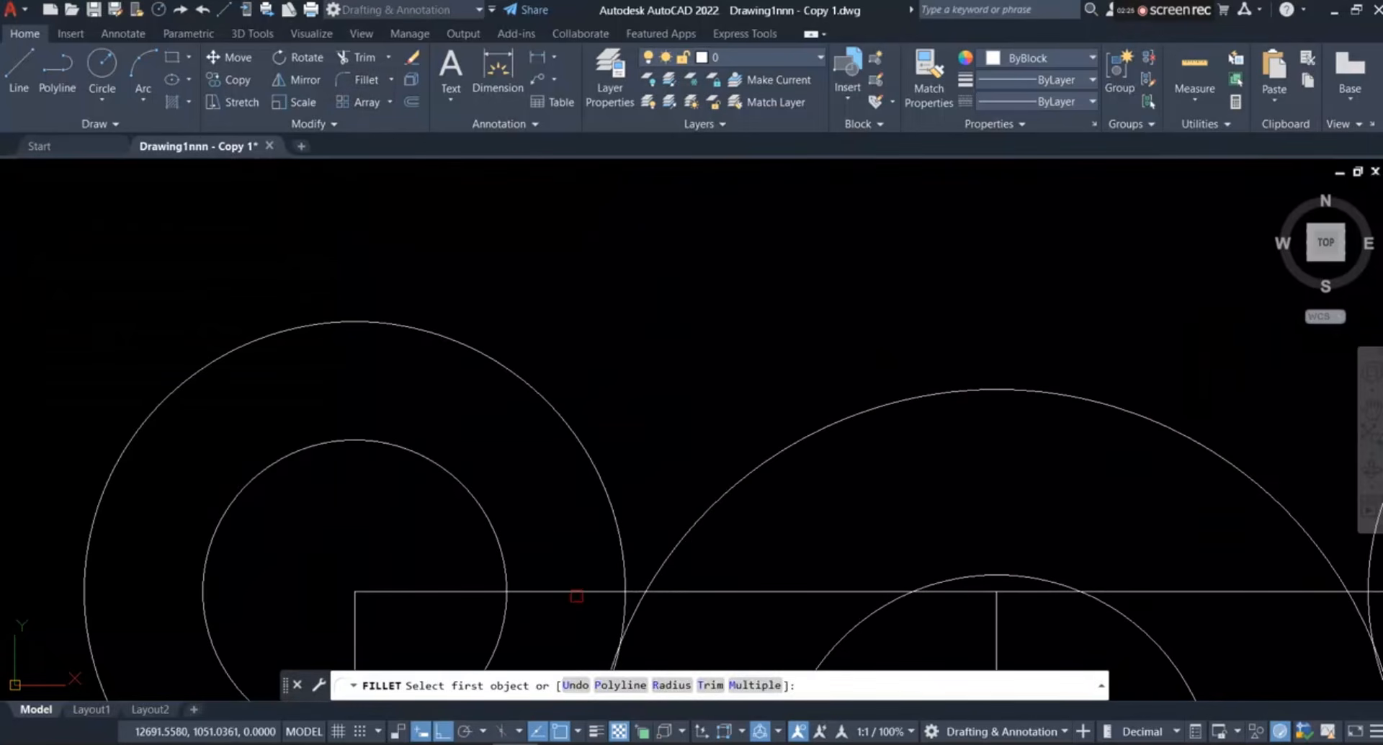
{"action": "left_click", "coordinate": [668, 686]}
{"action": "type", "text": "4"}
{"action": "key", "text": "Return"}
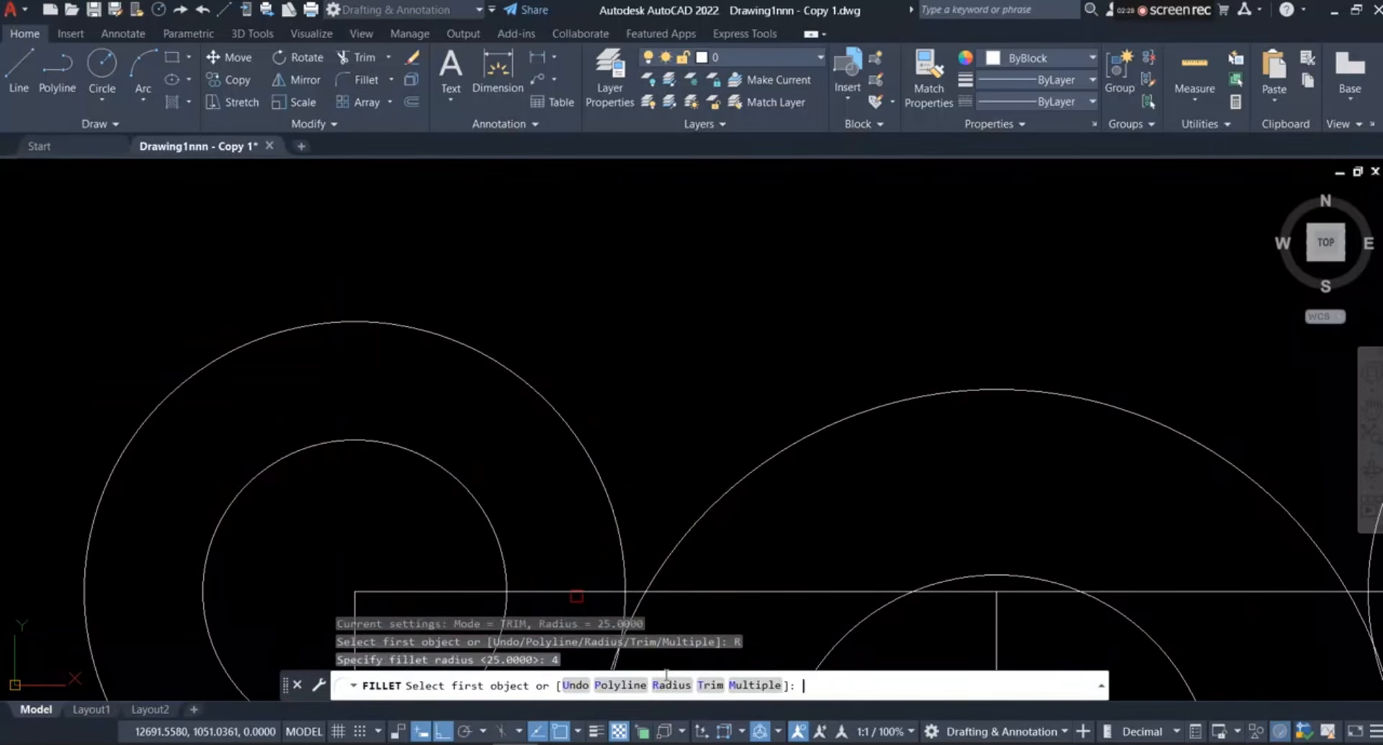
{"action": "scroll", "coordinate": [587, 310], "scroll_direction": "down", "scroll_amount": 5}
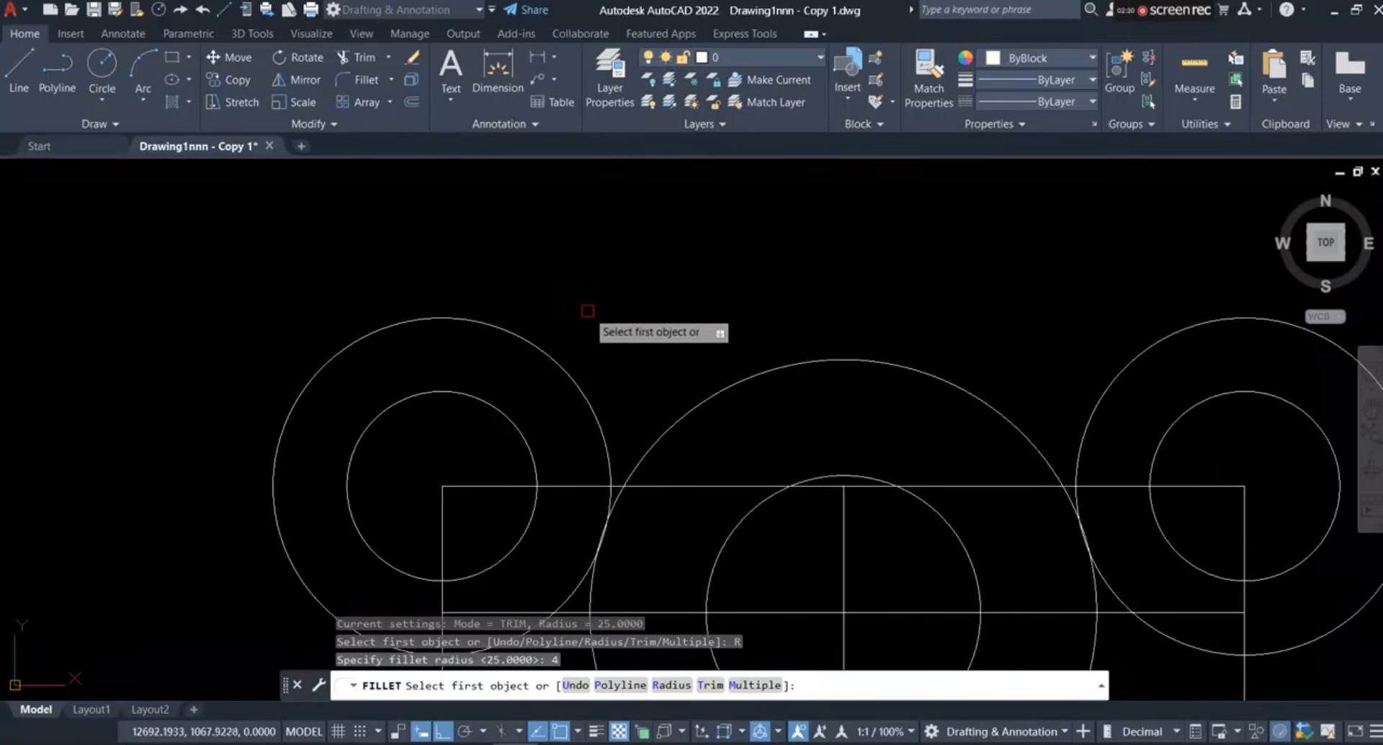
{"action": "left_click", "coordinate": [589, 382]}
{"action": "left_click", "coordinate": [638, 379]}
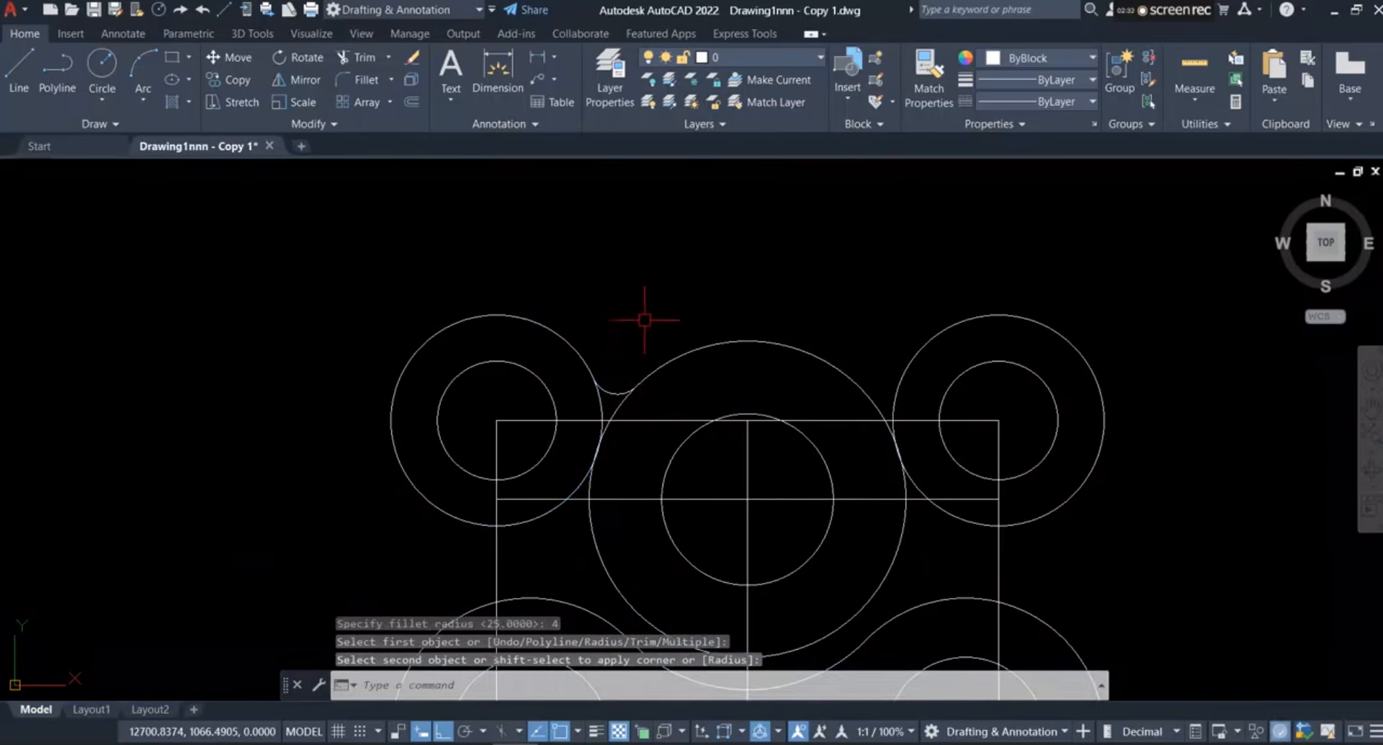
Add the same radius 4 fillet between the middle R24 circle and the upper-right R16 circle
{"action": "key", "text": "Return"}
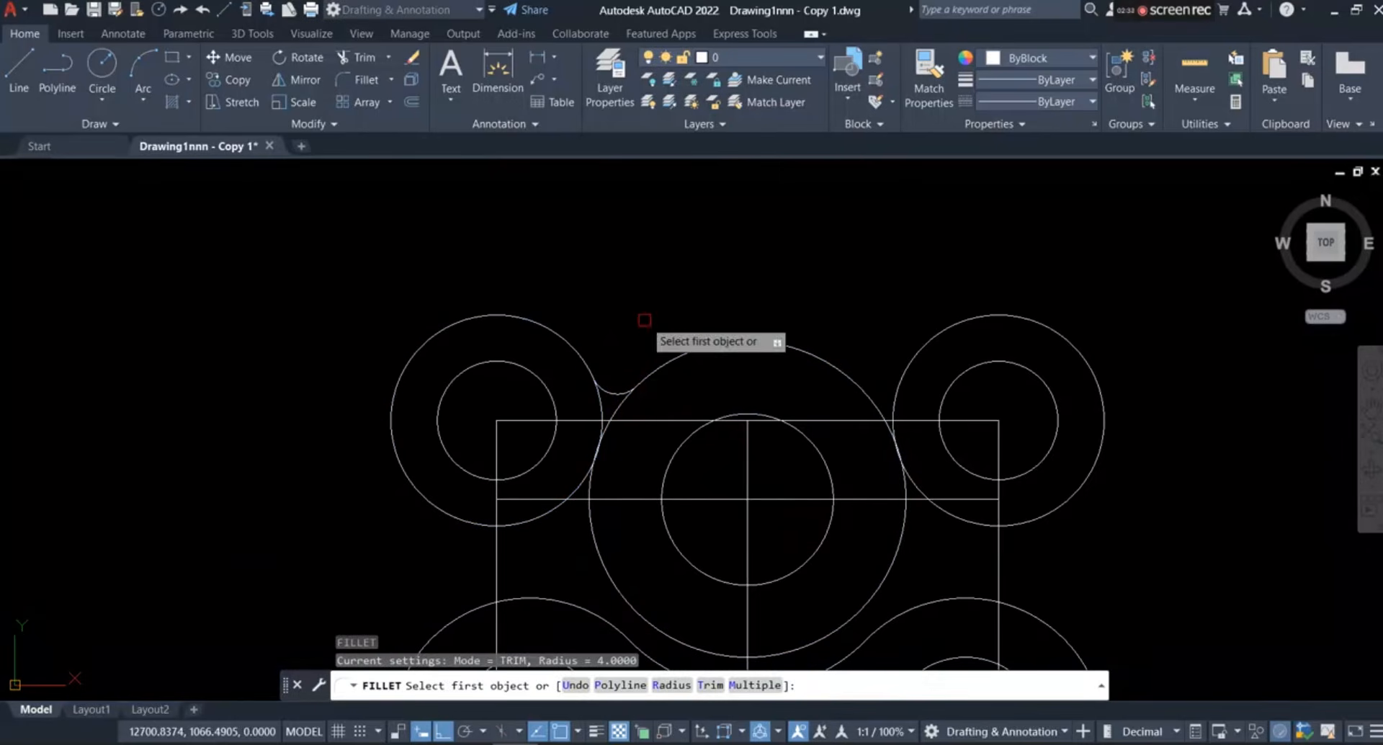
{"action": "left_click", "coordinate": [852, 379]}
{"action": "left_click", "coordinate": [906, 362]}
{"action": "key", "text": "Return"}
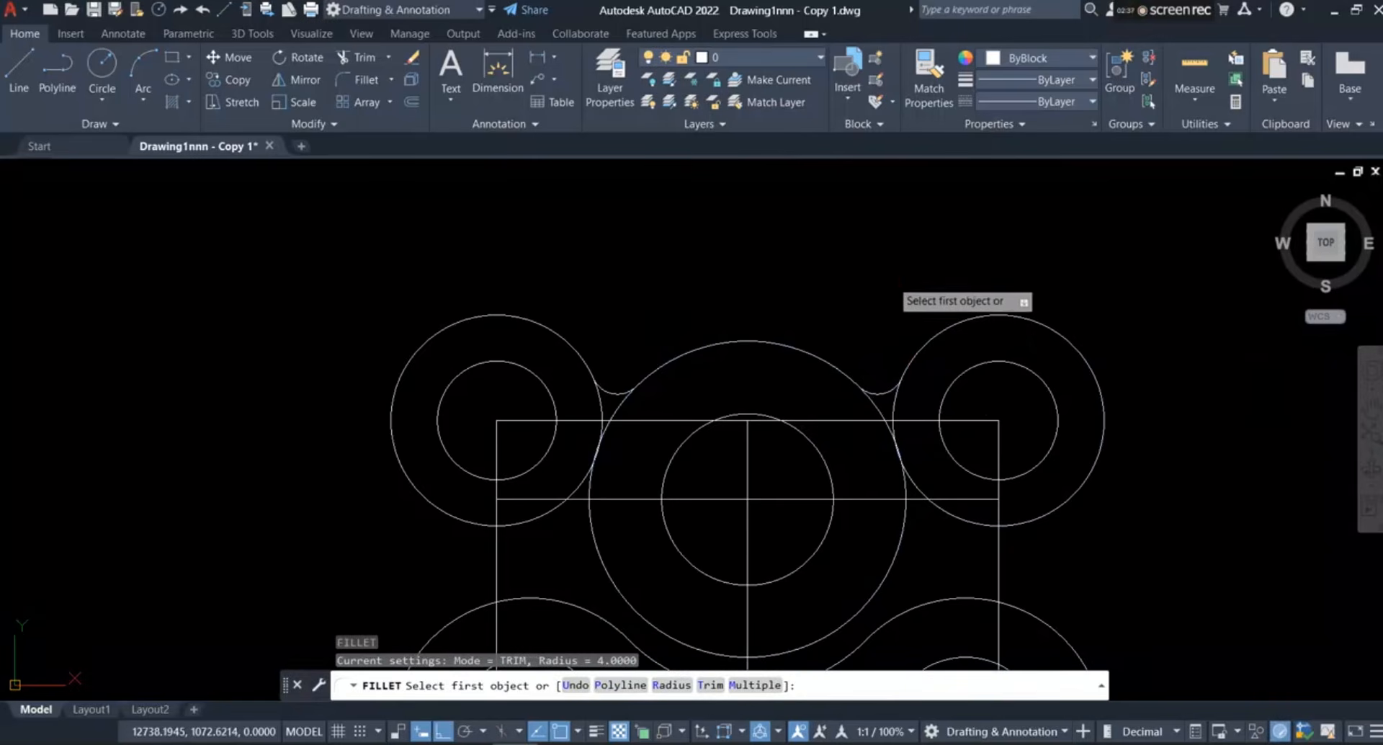
Draw a vertical line from the outer side of the upper-left R16 circle down to the end of the left R21 arc
{"action": "scroll", "coordinate": [881, 289], "scroll_direction": "down", "scroll_amount": 3}
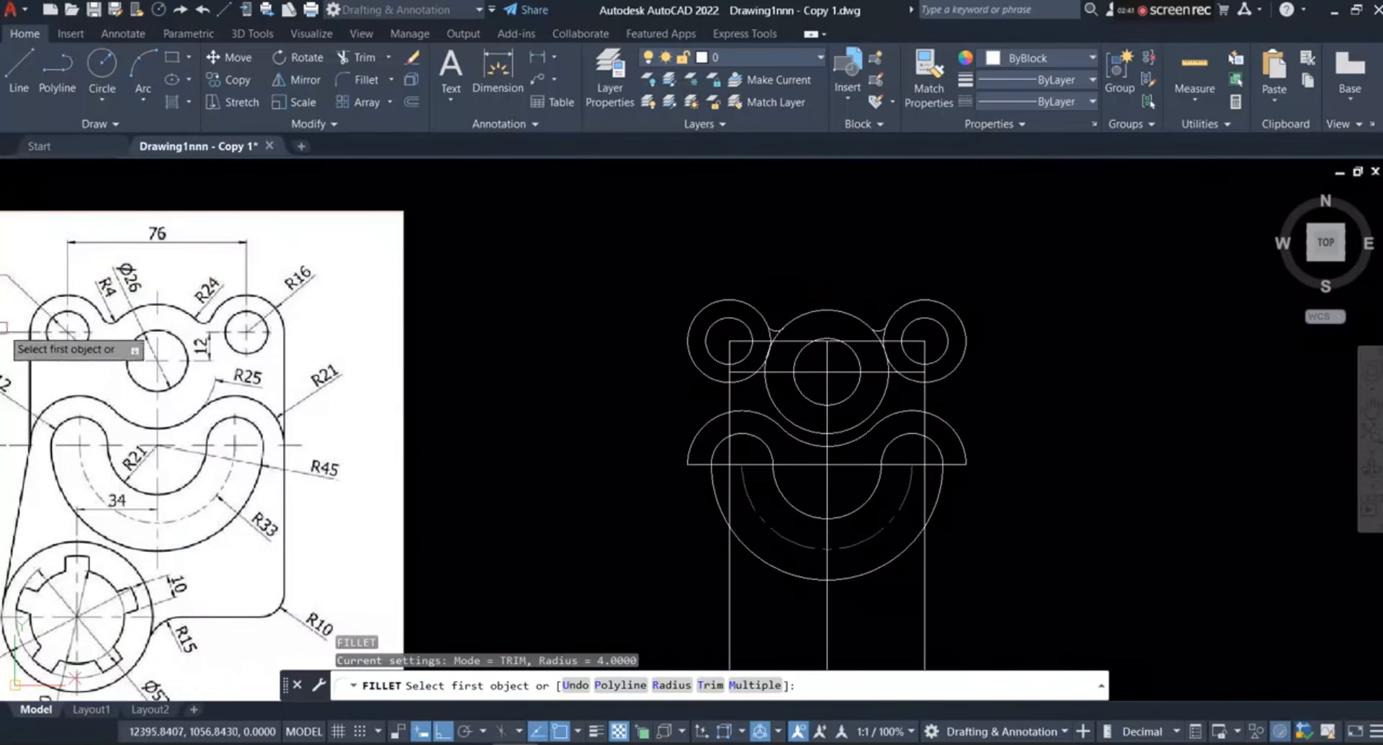
{"action": "left_click", "coordinate": [24, 74]}
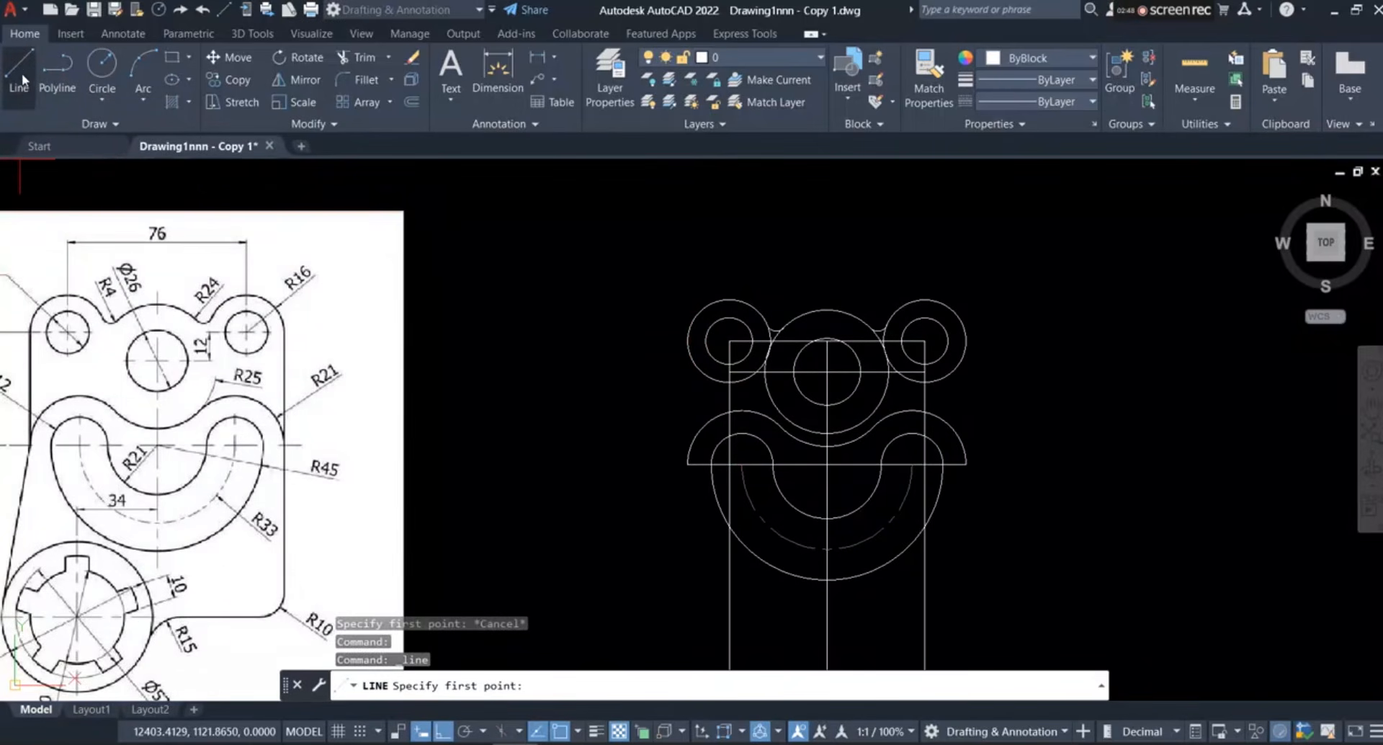
{"action": "left_click", "coordinate": [578, 732]}
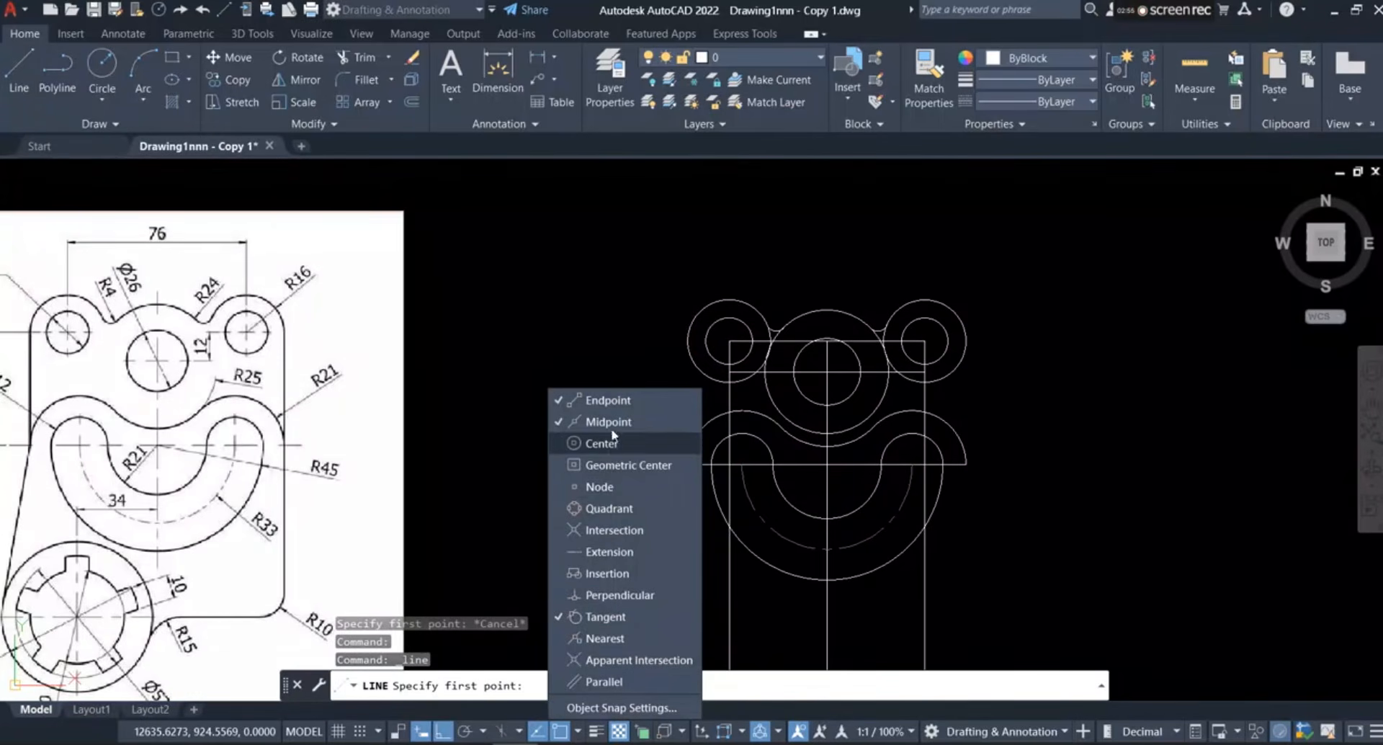
{"action": "left_click", "coordinate": [634, 272]}
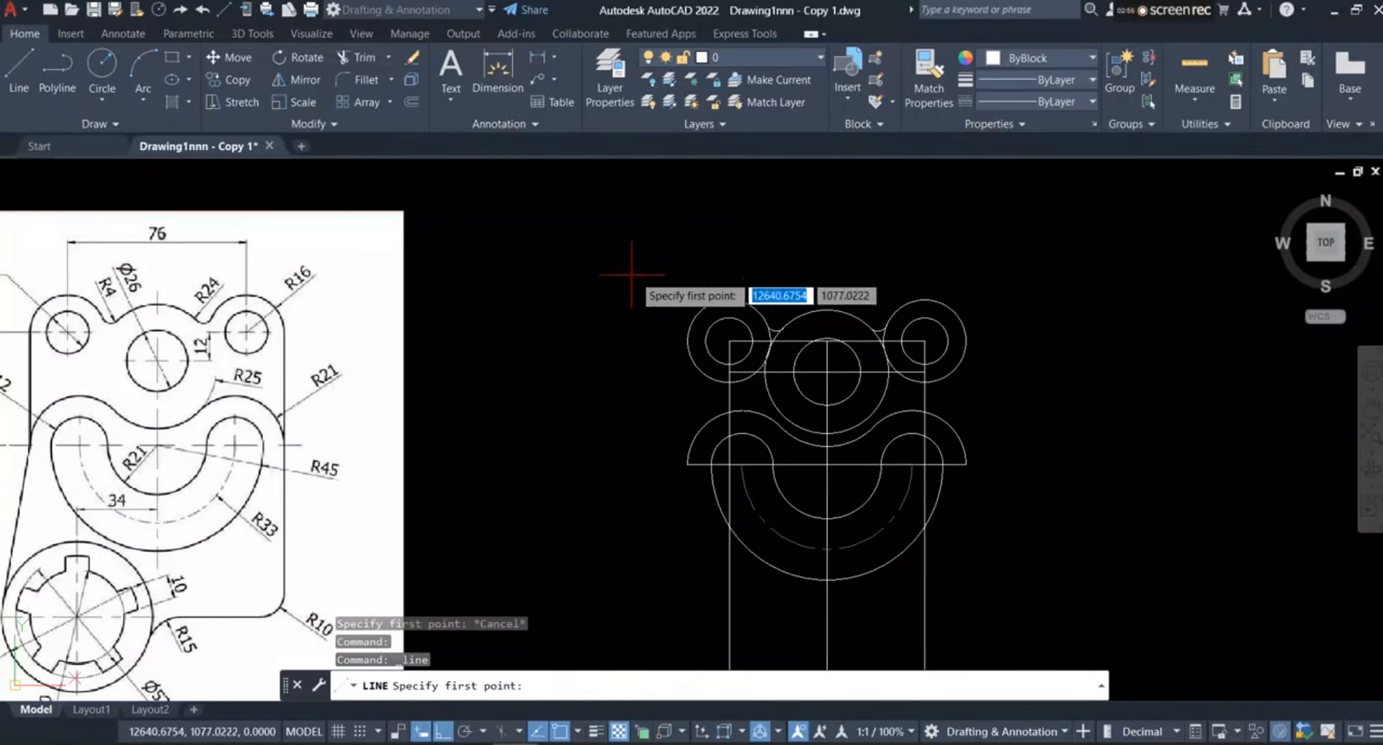
{"action": "left_click", "coordinate": [688, 340]}
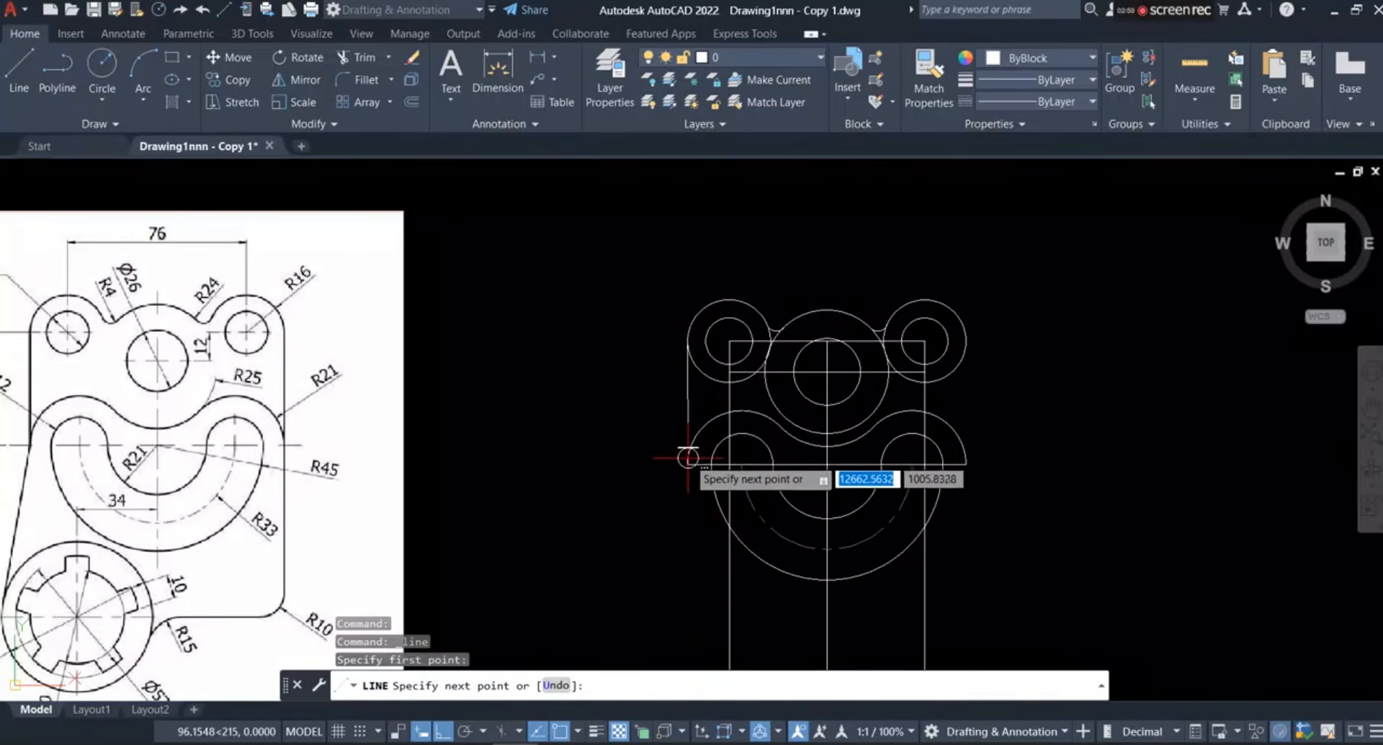
{"action": "left_click", "coordinate": [688, 455]}
{"action": "right_click", "coordinate": [555, 293]}
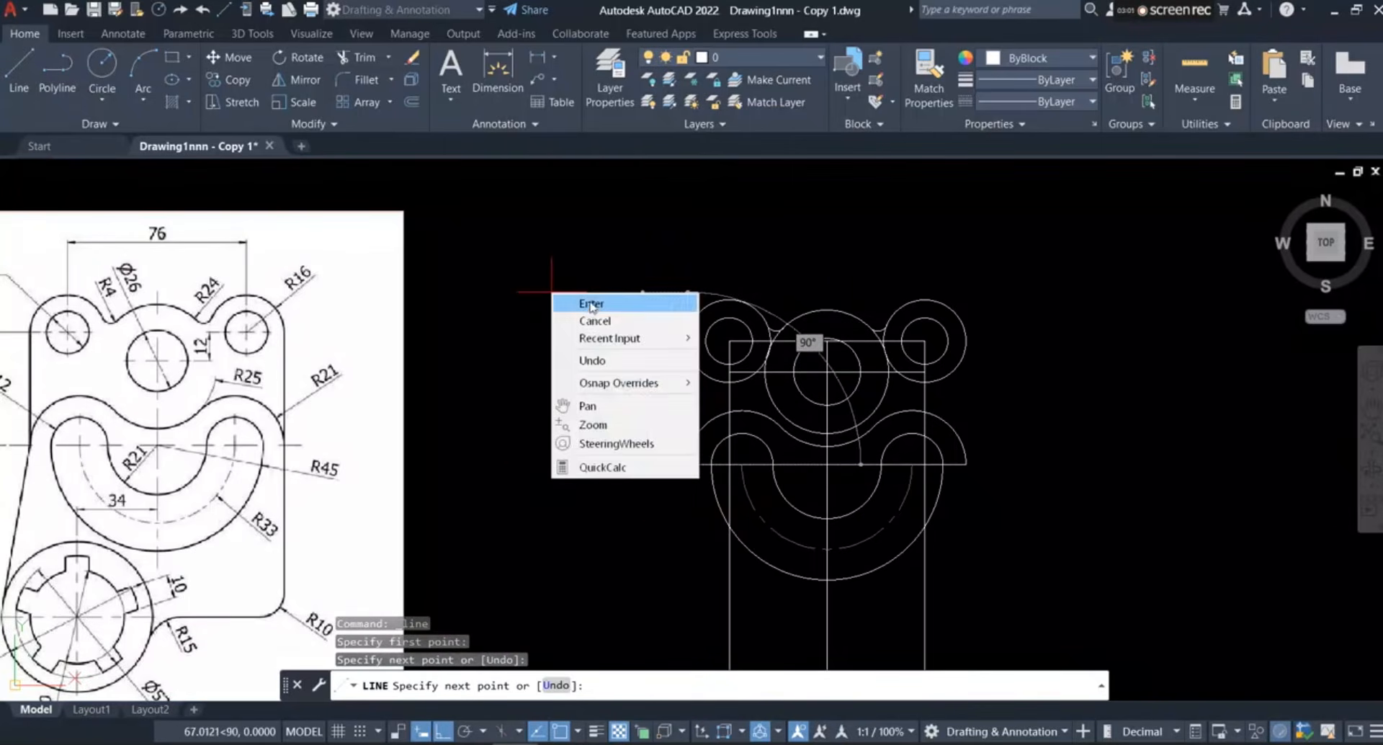
{"action": "left_click", "coordinate": [588, 305]}
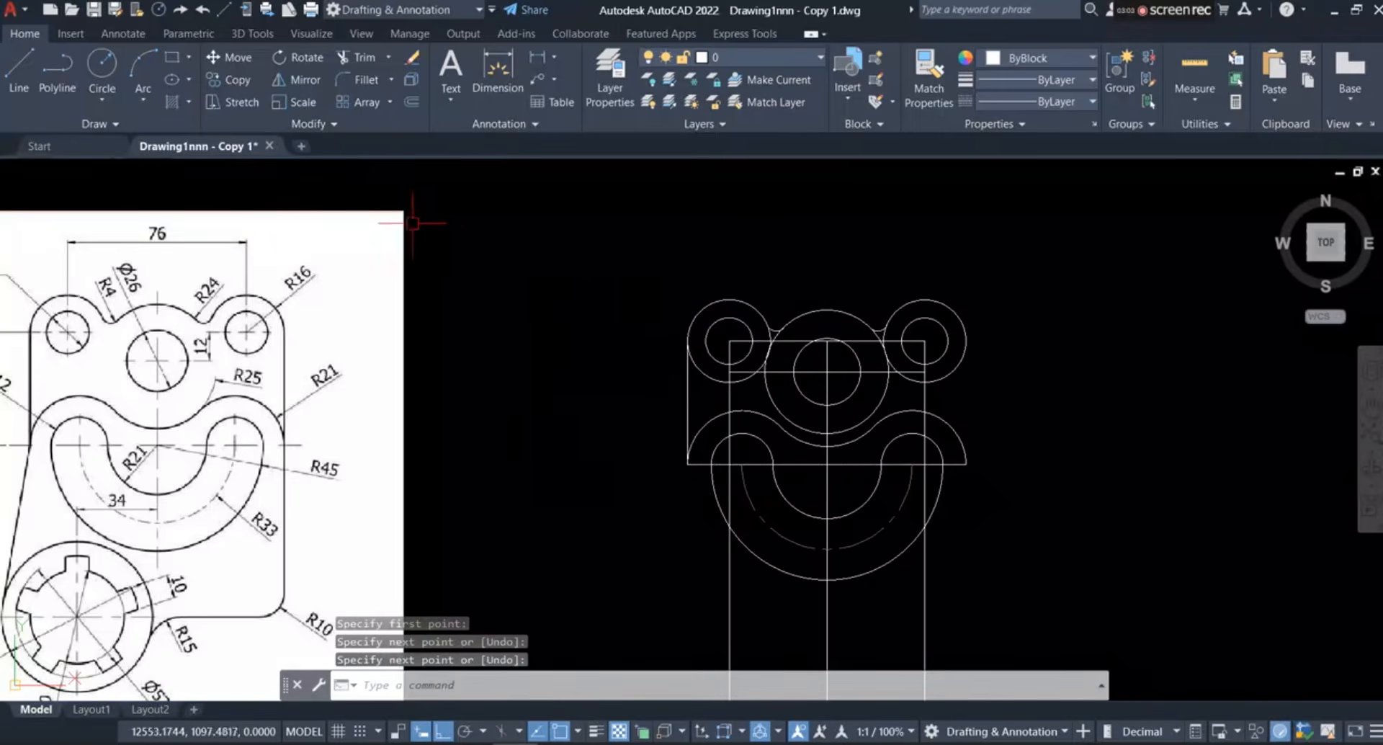
Draw the matching vertical line between the outer side of the upper-right R16 circle and the end of the right R21 arc
{"action": "key", "text": "Return"}
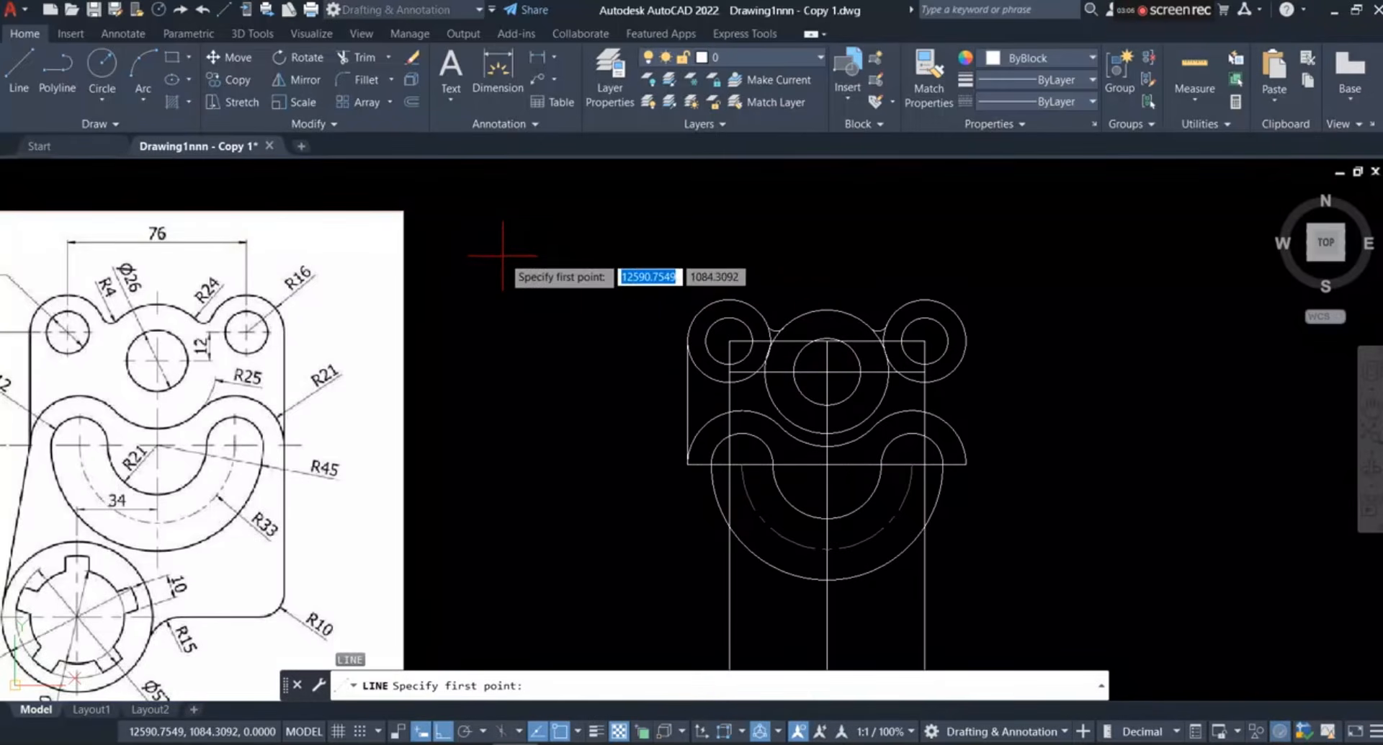
{"action": "left_click", "coordinate": [966, 464]}
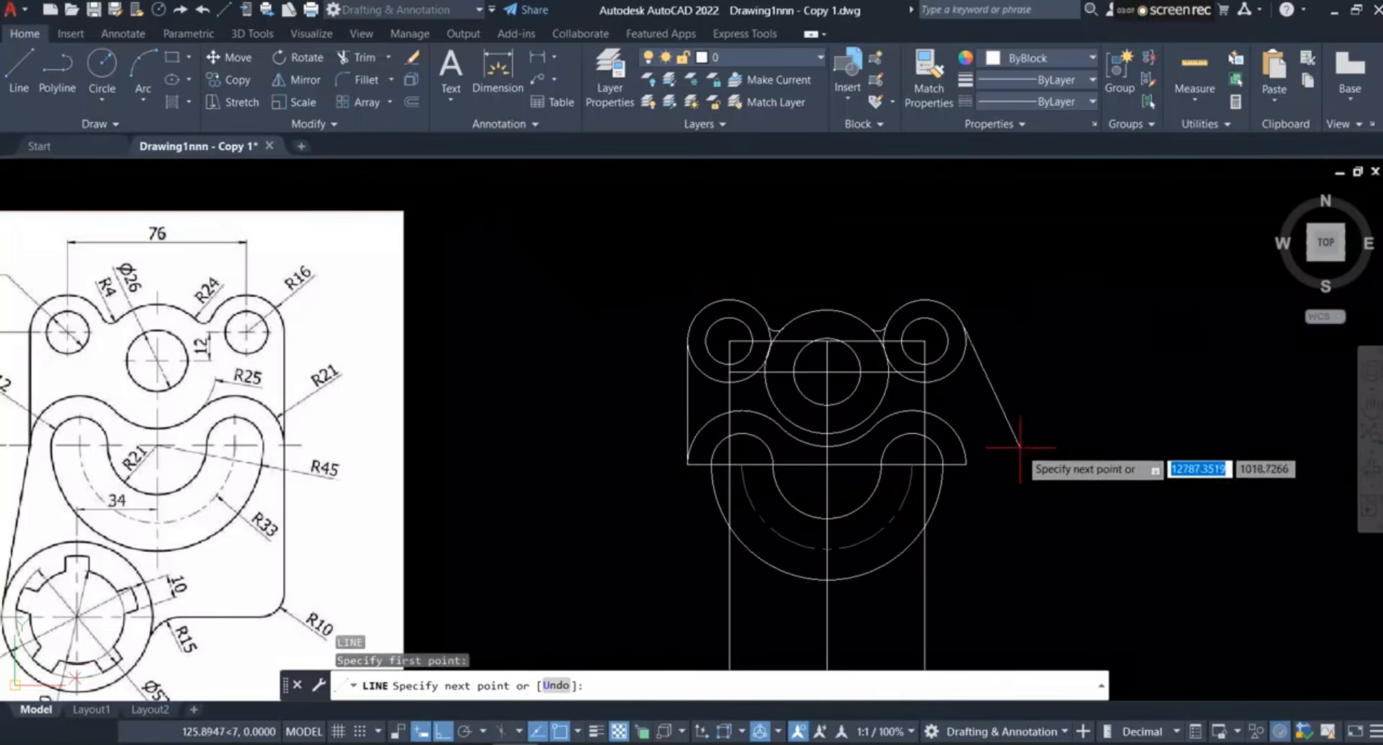
{"action": "right_click", "coordinate": [1057, 337]}
{"action": "left_click", "coordinate": [1103, 350]}
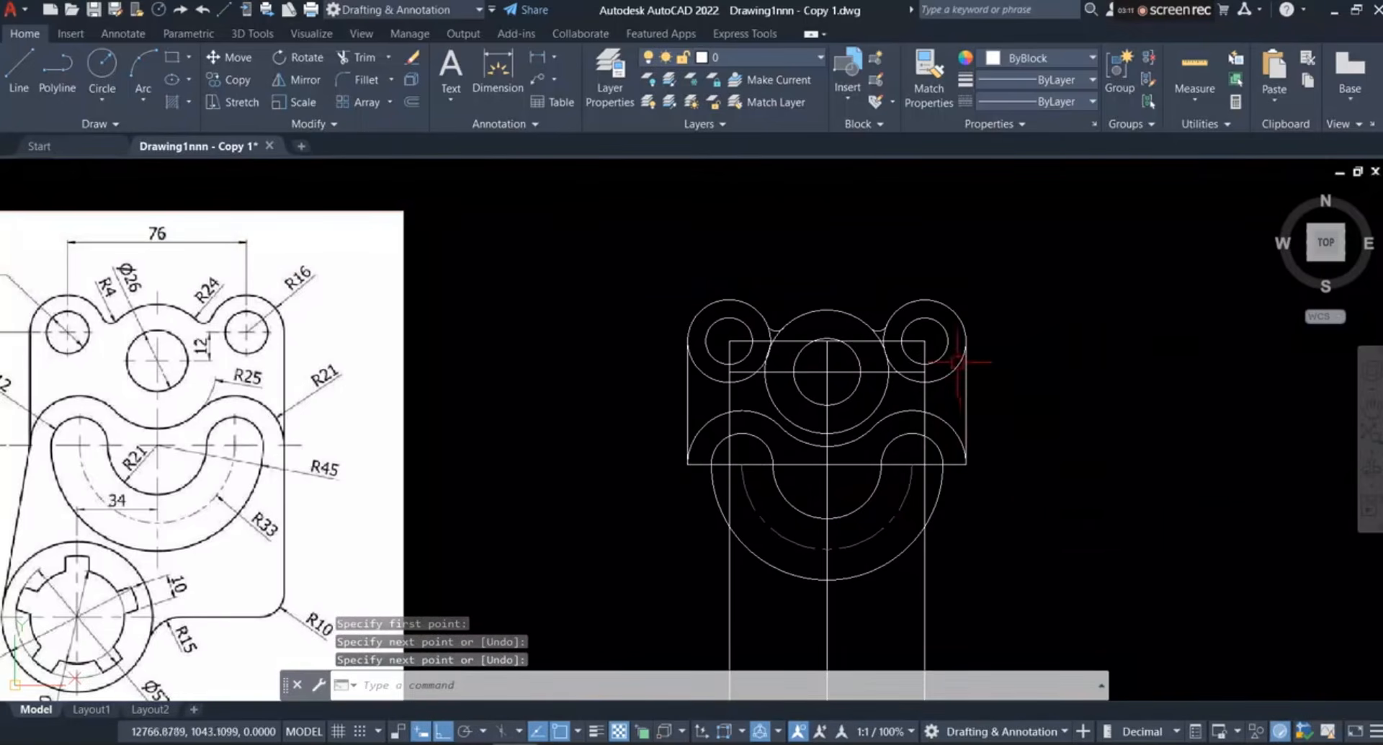
{"action": "scroll", "coordinate": [958, 362], "scroll_direction": "down", "scroll_amount": 2}
{"action": "scroll", "coordinate": [937, 311], "scroll_direction": "up", "scroll_amount": 3}
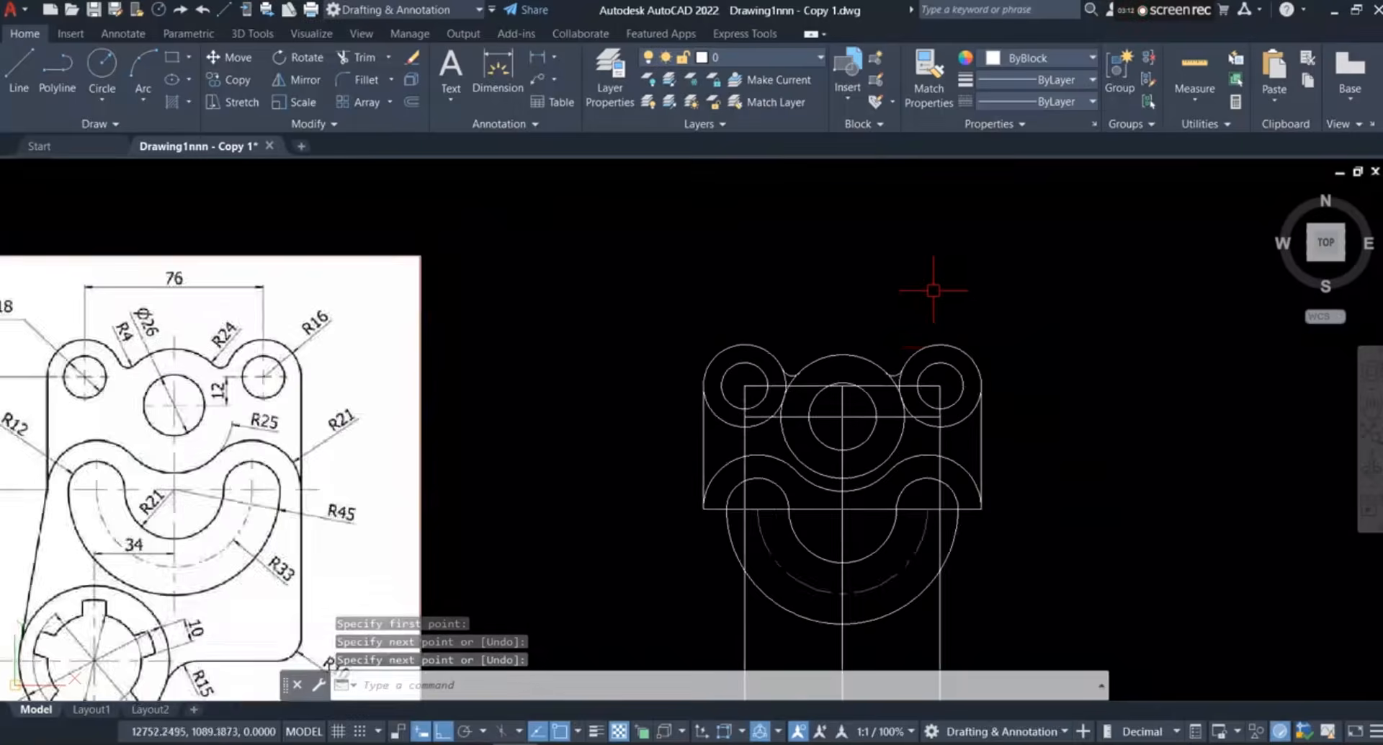
{"action": "scroll", "coordinate": [897, 310], "scroll_direction": "down", "scroll_amount": 1}
{"action": "scroll", "coordinate": [788, 436], "scroll_direction": "up", "scroll_amount": 1}
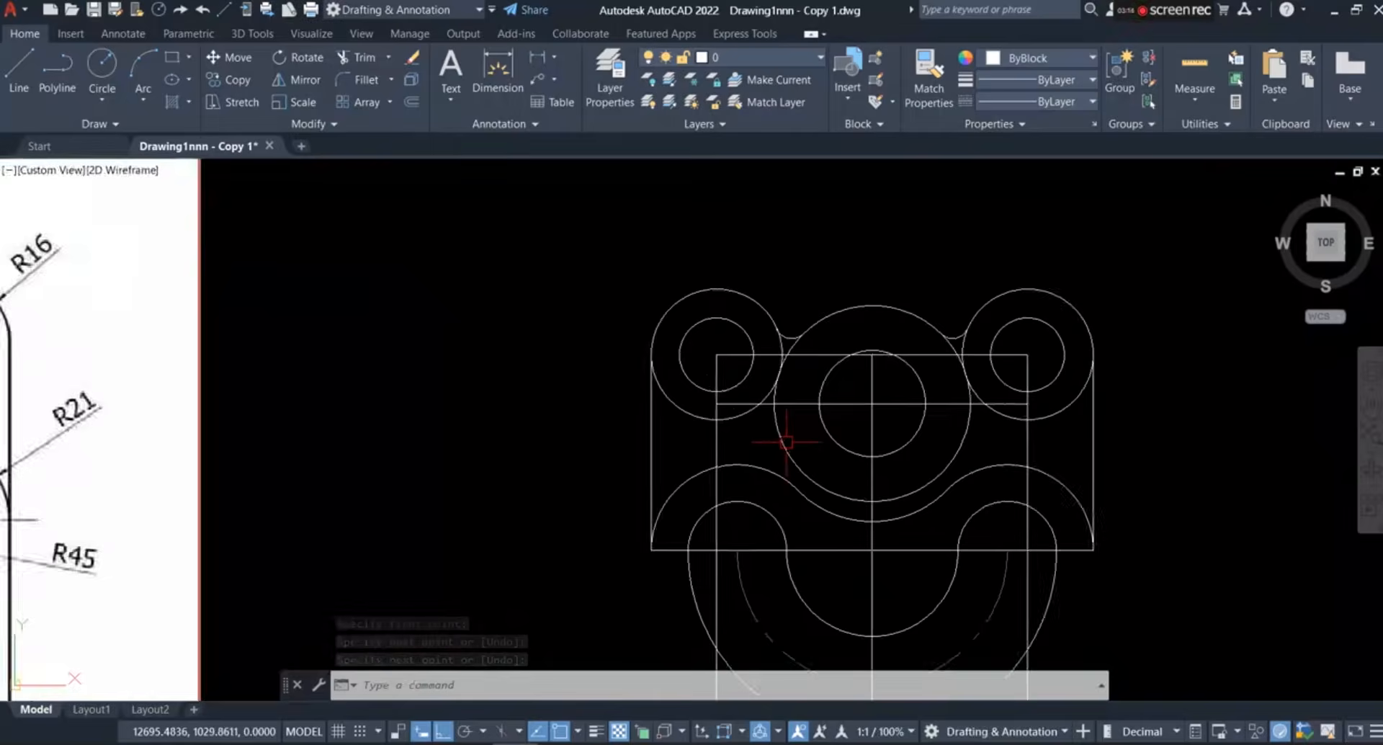
{"action": "scroll", "coordinate": [786, 441], "scroll_direction": "down", "scroll_amount": 1}
{"action": "scroll", "coordinate": [774, 434], "scroll_direction": "up", "scroll_amount": 2}
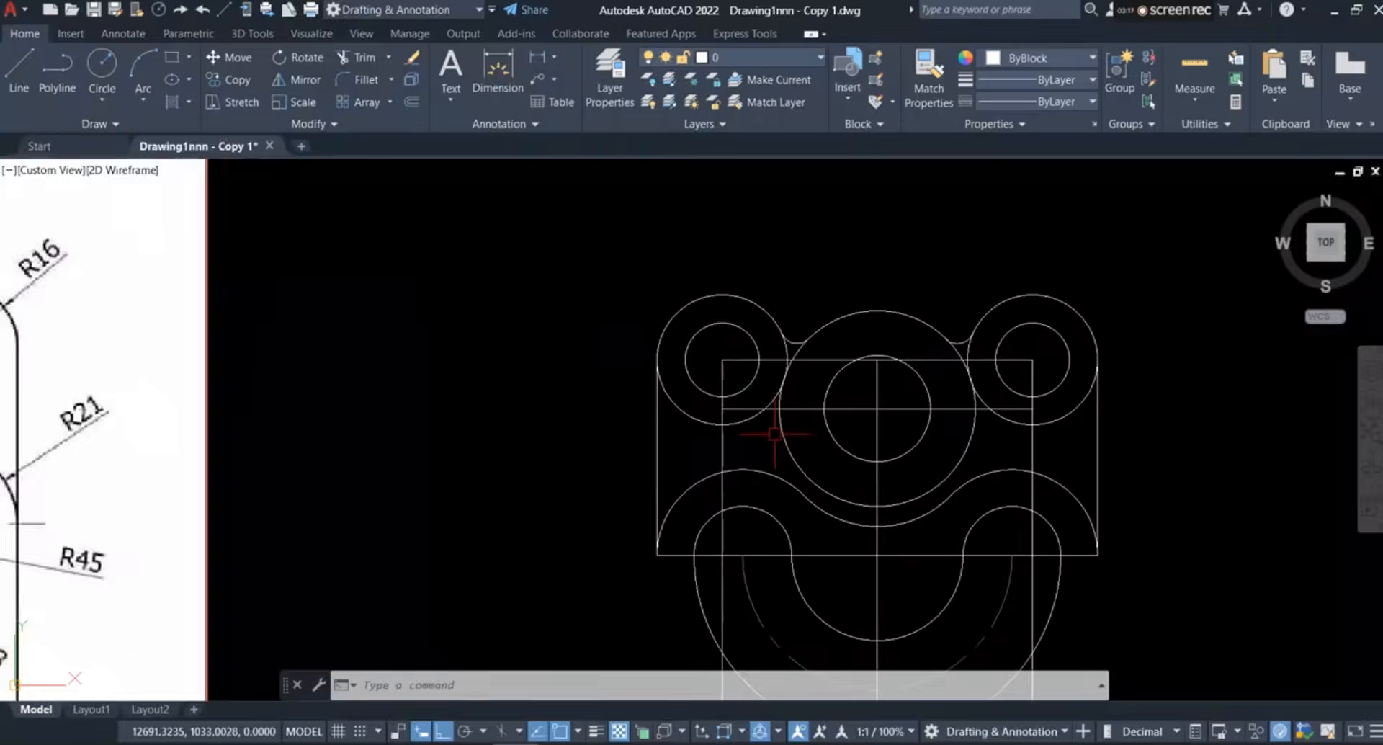
{"action": "left_click", "coordinate": [367, 76]}
{"action": "scroll", "coordinate": [821, 392], "scroll_direction": "down", "scroll_amount": 1}
{"action": "scroll", "coordinate": [771, 410], "scroll_direction": "up", "scroll_amount": 3}
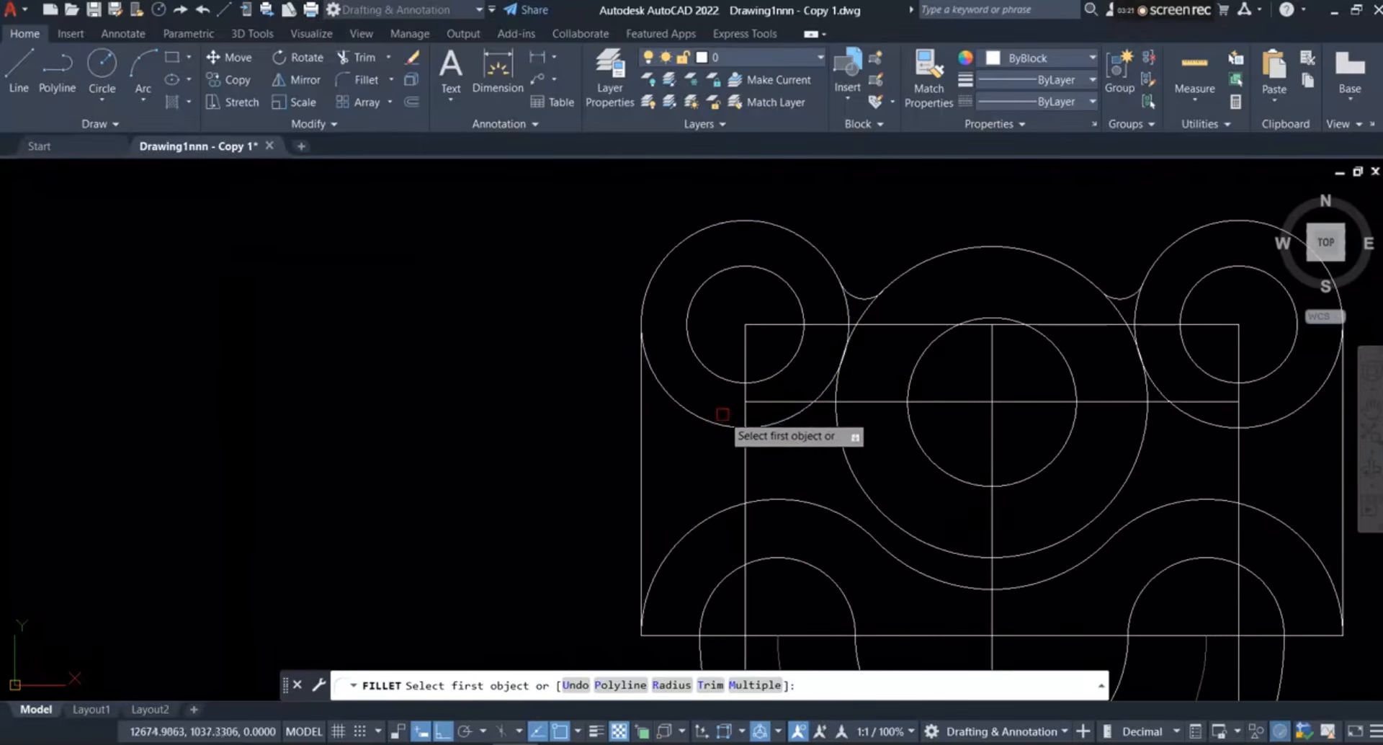
{"action": "left_click", "coordinate": [714, 419]}
{"action": "left_click", "coordinate": [709, 421]}
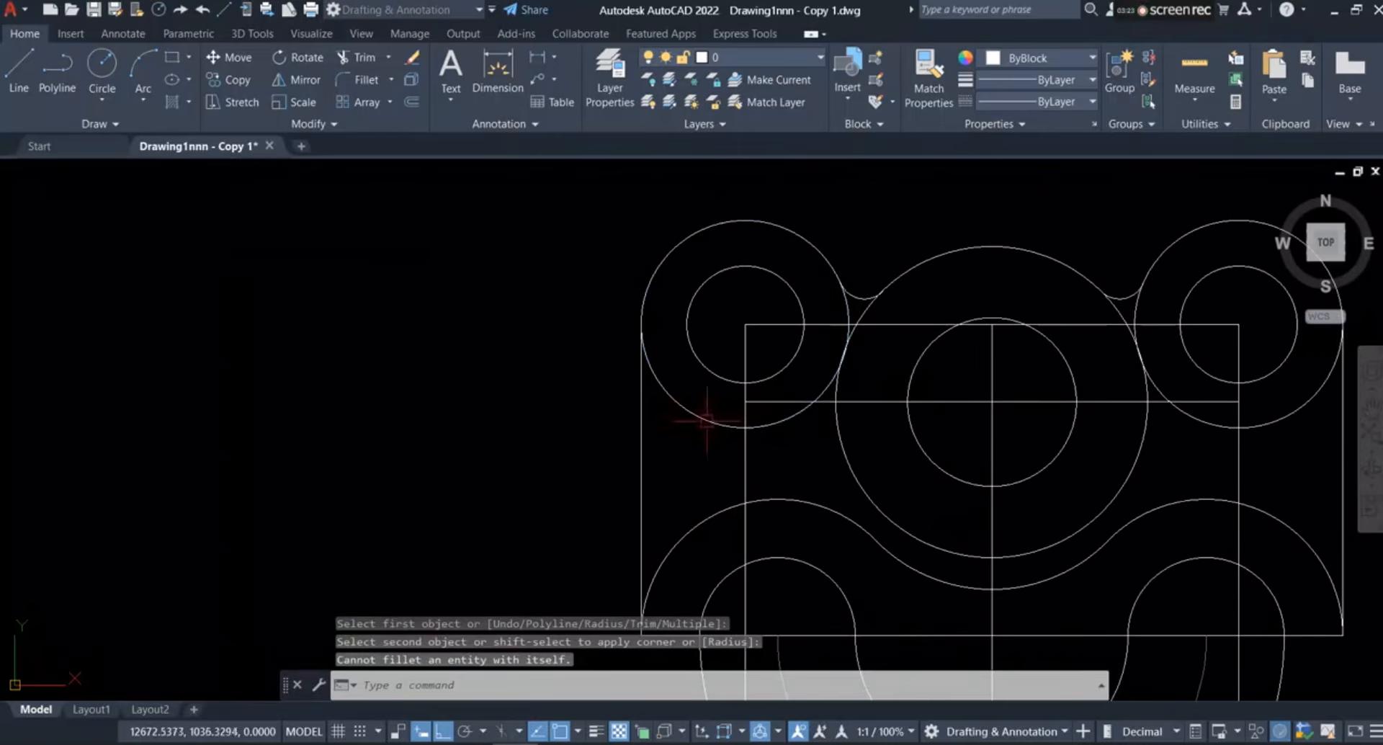
Trim the lower part of the upper-left R16 circle along with the adjoining R24 circle and centreline pieces
{"action": "left_click", "coordinate": [362, 65]}
{"action": "left_click", "coordinate": [717, 424]}
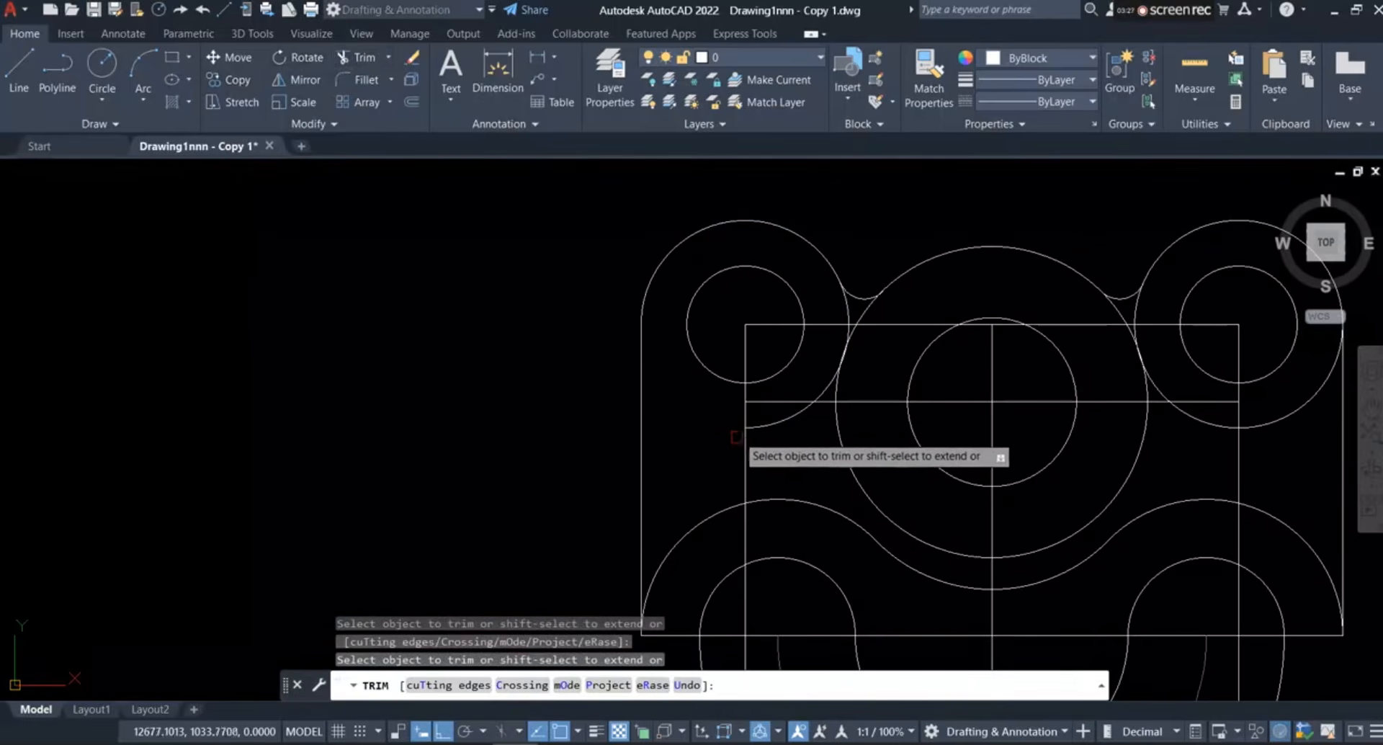
{"action": "scroll", "coordinate": [733, 429], "scroll_direction": "down", "scroll_amount": 5}
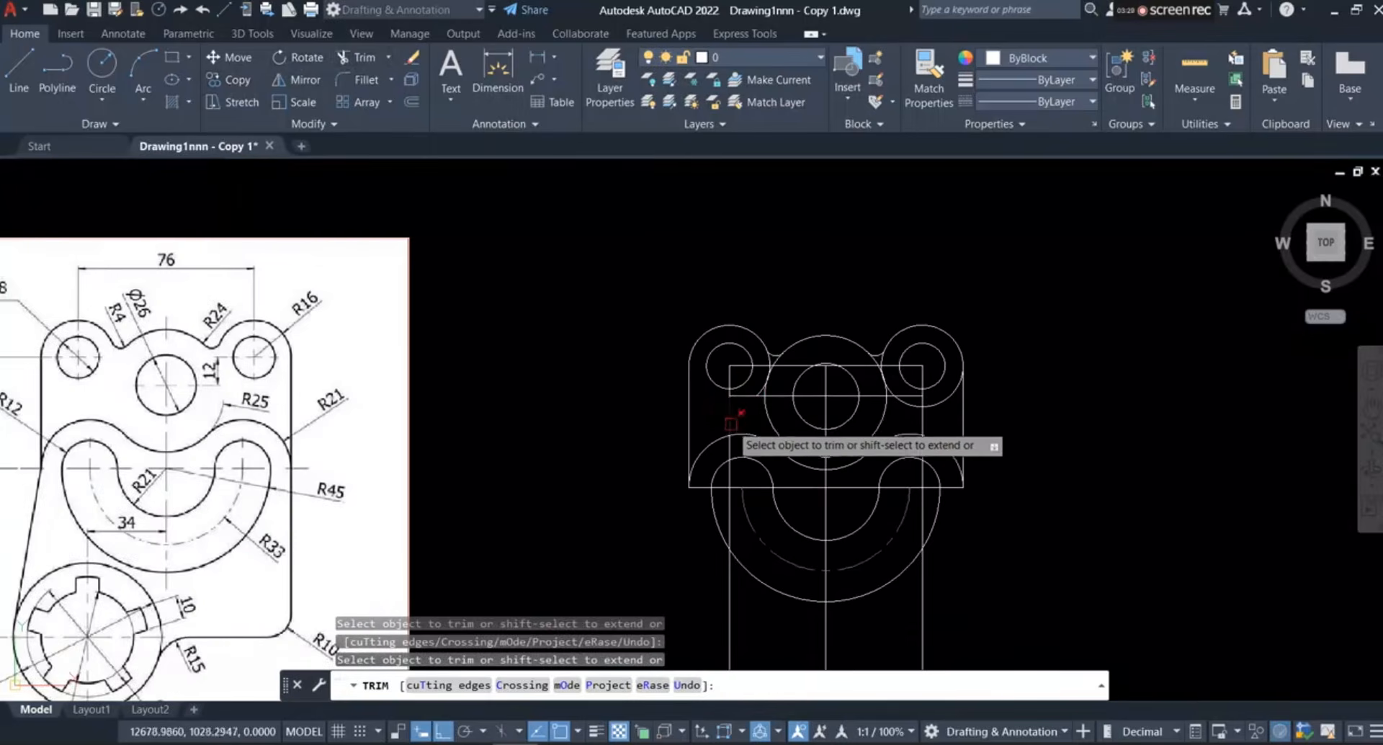
{"action": "scroll", "coordinate": [731, 424], "scroll_direction": "up", "scroll_amount": 4}
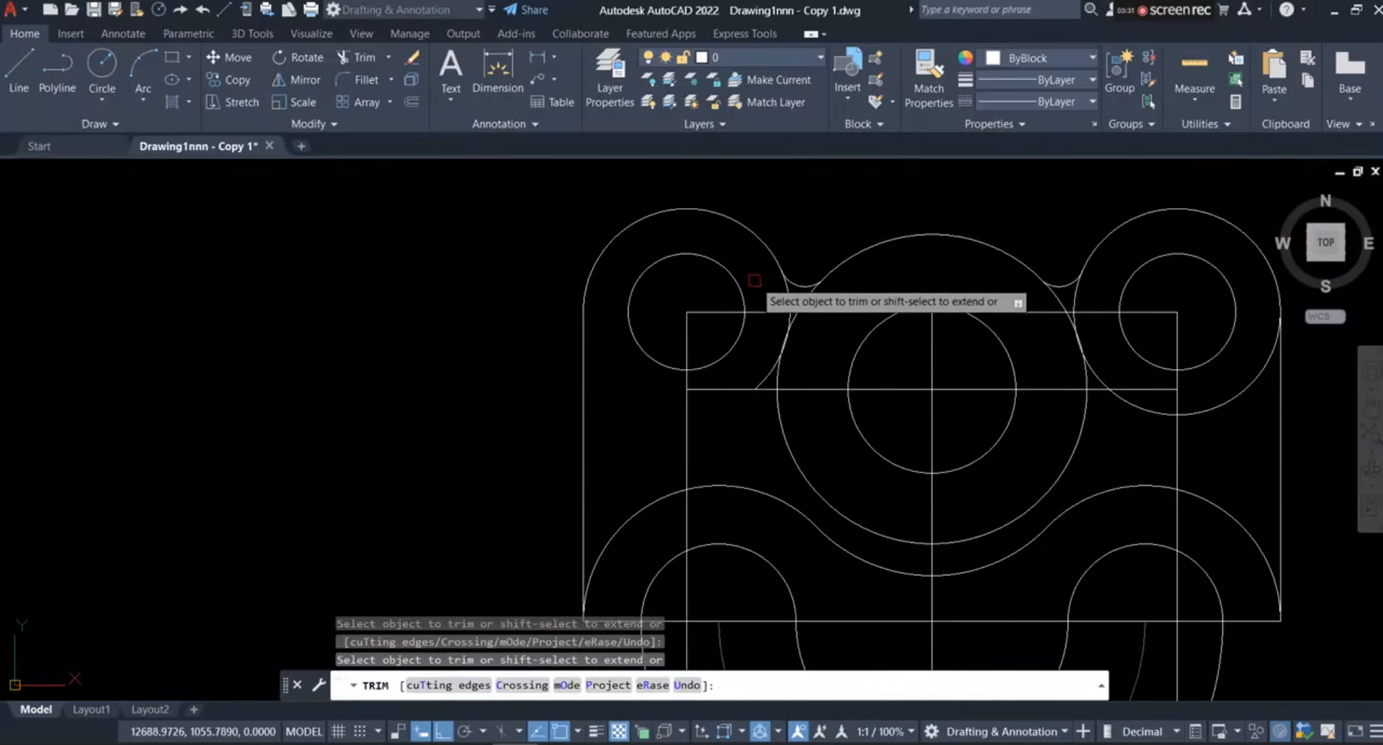
{"action": "left_click_drag", "start_coordinate": [755, 280], "coordinate": [781, 339]}
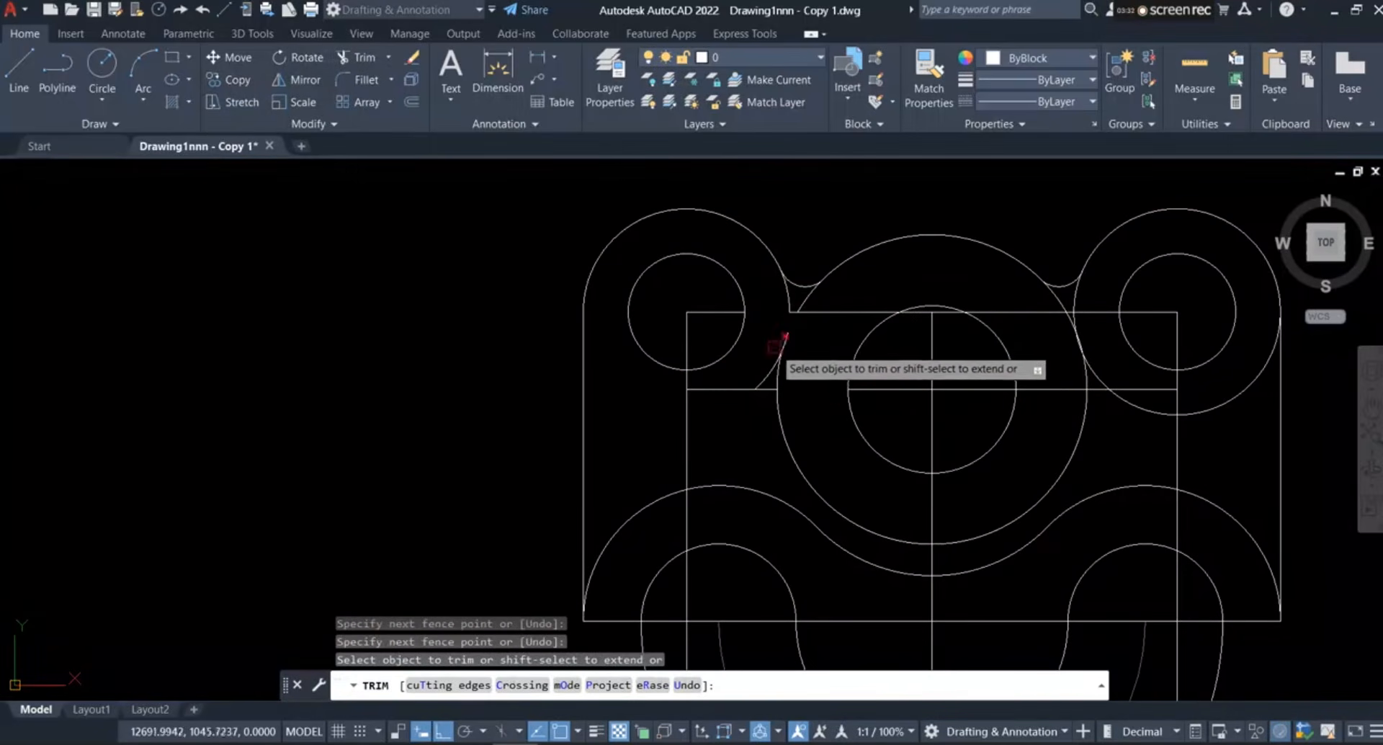
{"action": "scroll", "coordinate": [785, 336], "scroll_direction": "up", "scroll_amount": 5}
{"action": "mouse_move", "coordinate": [852, 354]}
{"action": "left_mouse_down"}
{"action": "mouse_move", "coordinate": [814, 337]}
{"action": "mouse_move", "coordinate": [807, 353]}
{"action": "left_mouse_up"}
{"action": "scroll", "coordinate": [713, 526], "scroll_direction": "down", "scroll_amount": 5}
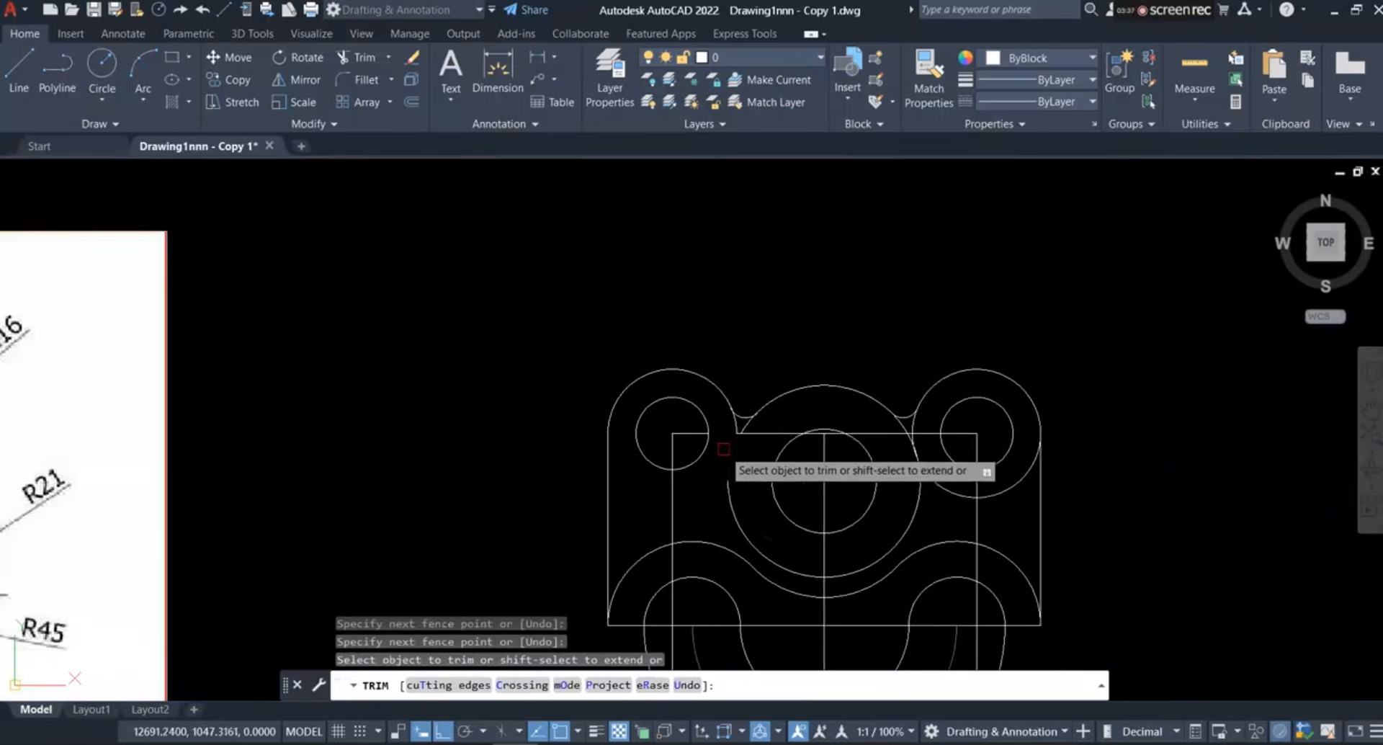
Trim the circle remnants beneath the left R4 blend and the horizontal centreline between the upper-left and middle holes
{"action": "scroll", "coordinate": [742, 433], "scroll_direction": "up", "scroll_amount": 8}
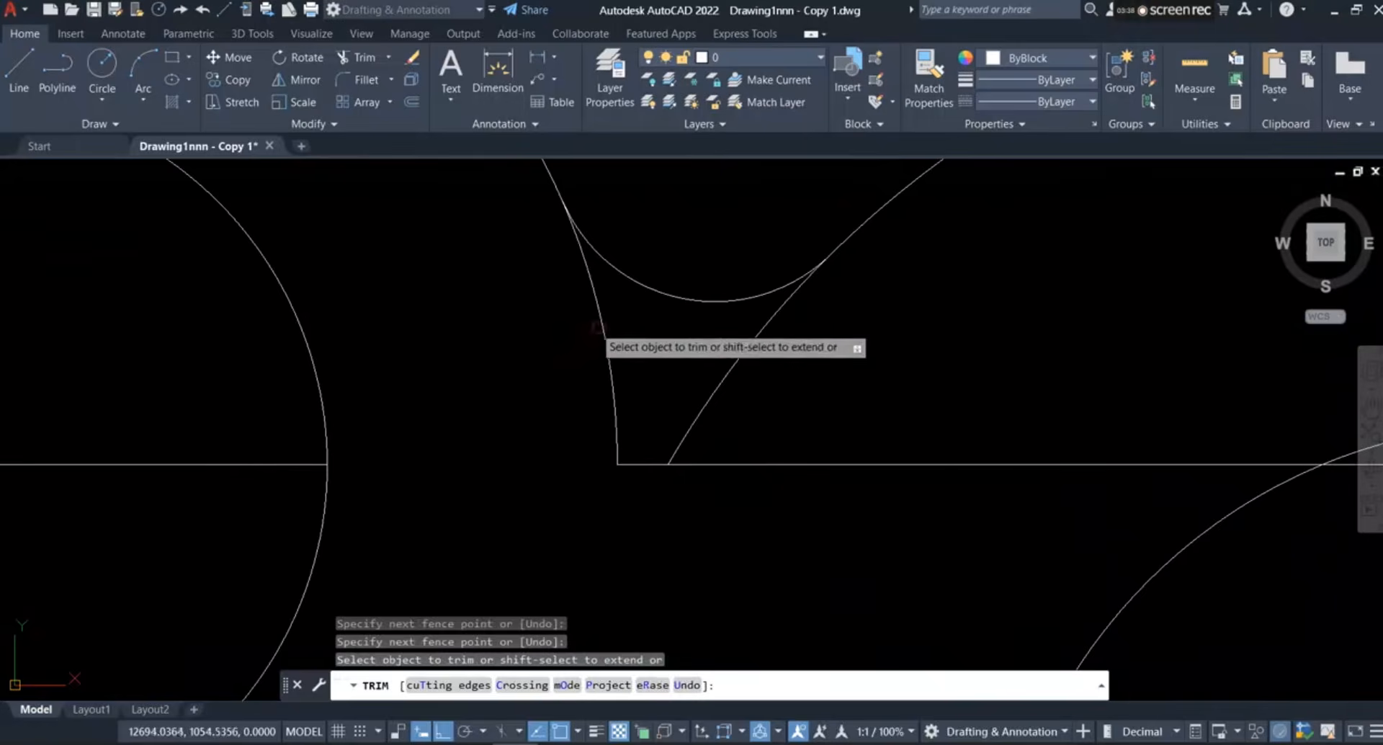
{"action": "mouse_move", "coordinate": [597, 327]}
{"action": "left_mouse_down"}
{"action": "mouse_move", "coordinate": [778, 392]}
{"action": "mouse_move", "coordinate": [991, 356]}
{"action": "left_mouse_up"}
{"action": "left_click", "coordinate": [829, 464]}
{"action": "scroll", "coordinate": [695, 440], "scroll_direction": "down", "scroll_amount": 8}
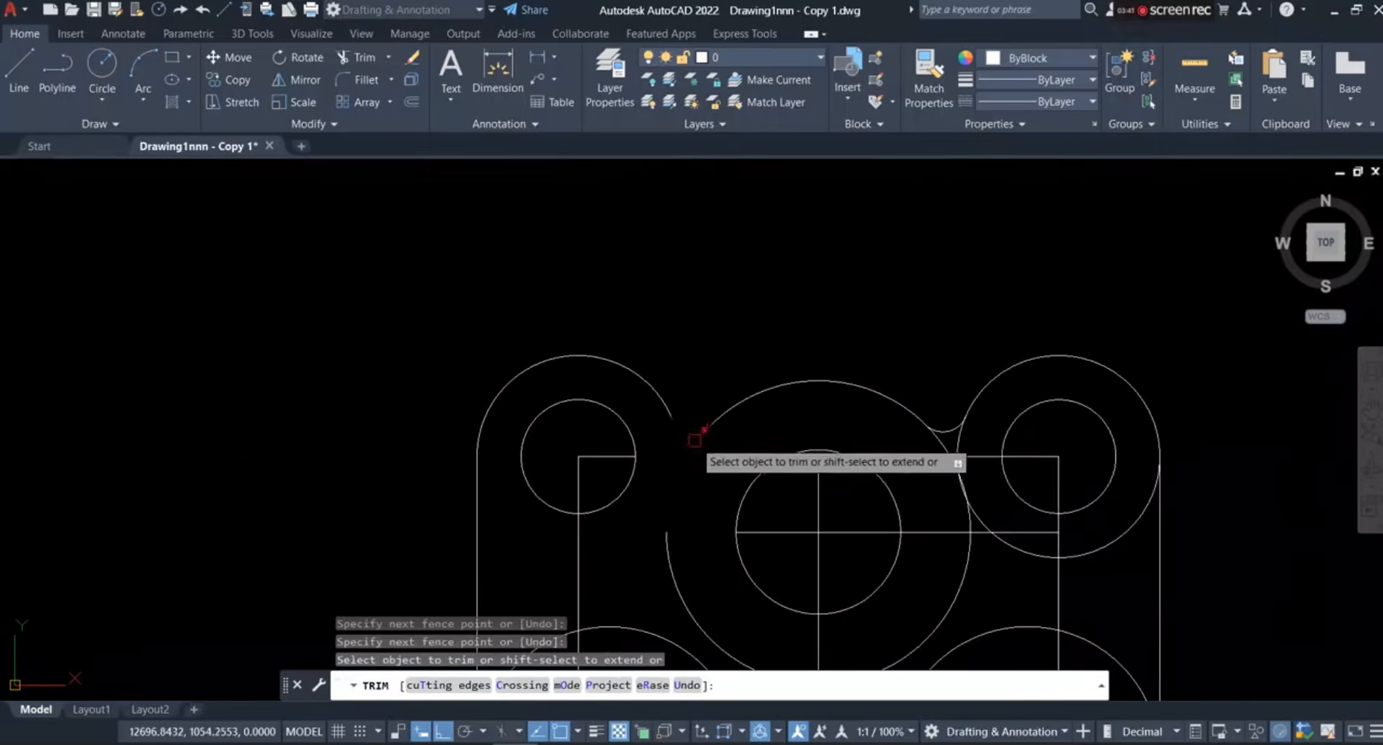
Trim the R24 and R16 circle portions beneath the right R4 blend and the construction lines crossing them
{"action": "scroll", "coordinate": [721, 451], "scroll_direction": "down", "scroll_amount": 3}
{"action": "scroll", "coordinate": [896, 487], "scroll_direction": "up", "scroll_amount": 7}
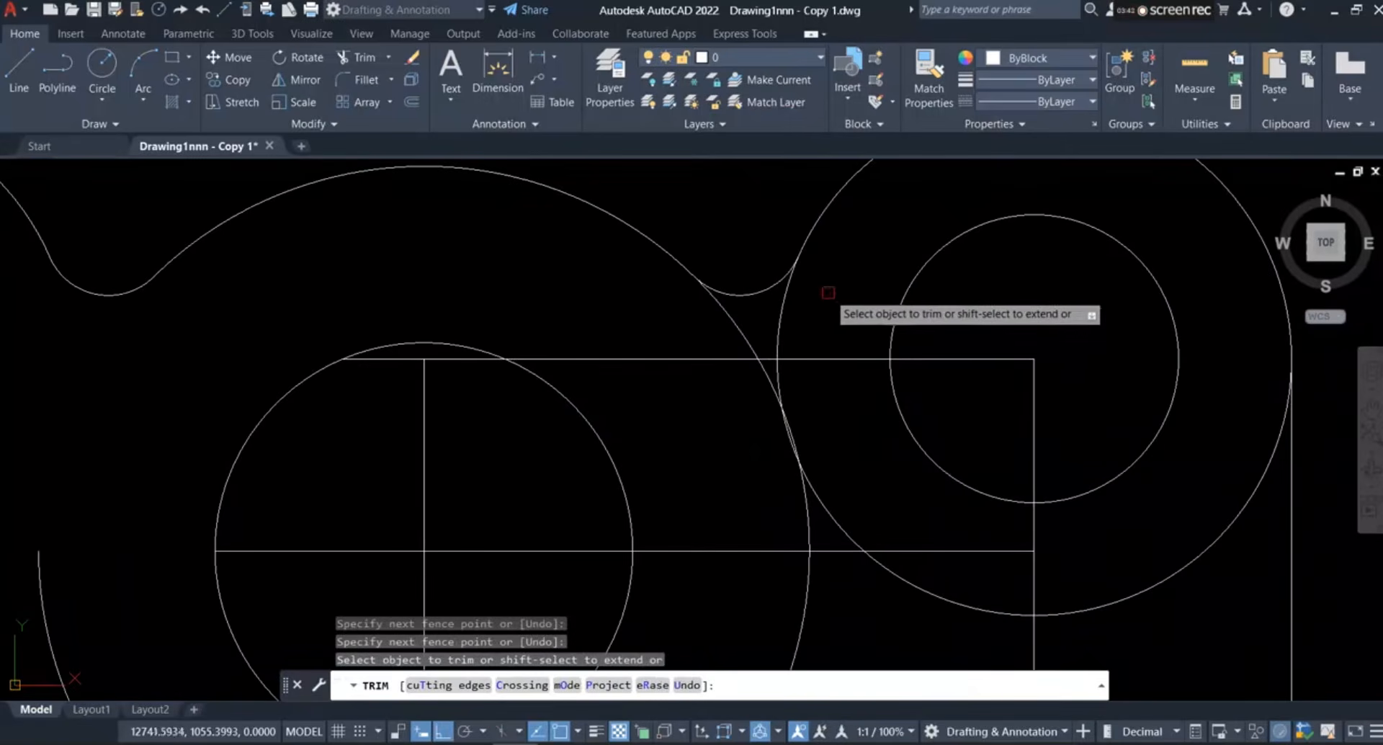
{"action": "mouse_move", "coordinate": [828, 293]}
{"action": "left_mouse_down"}
{"action": "mouse_move", "coordinate": [716, 331]}
{"action": "mouse_move", "coordinate": [646, 332]}
{"action": "left_mouse_up"}
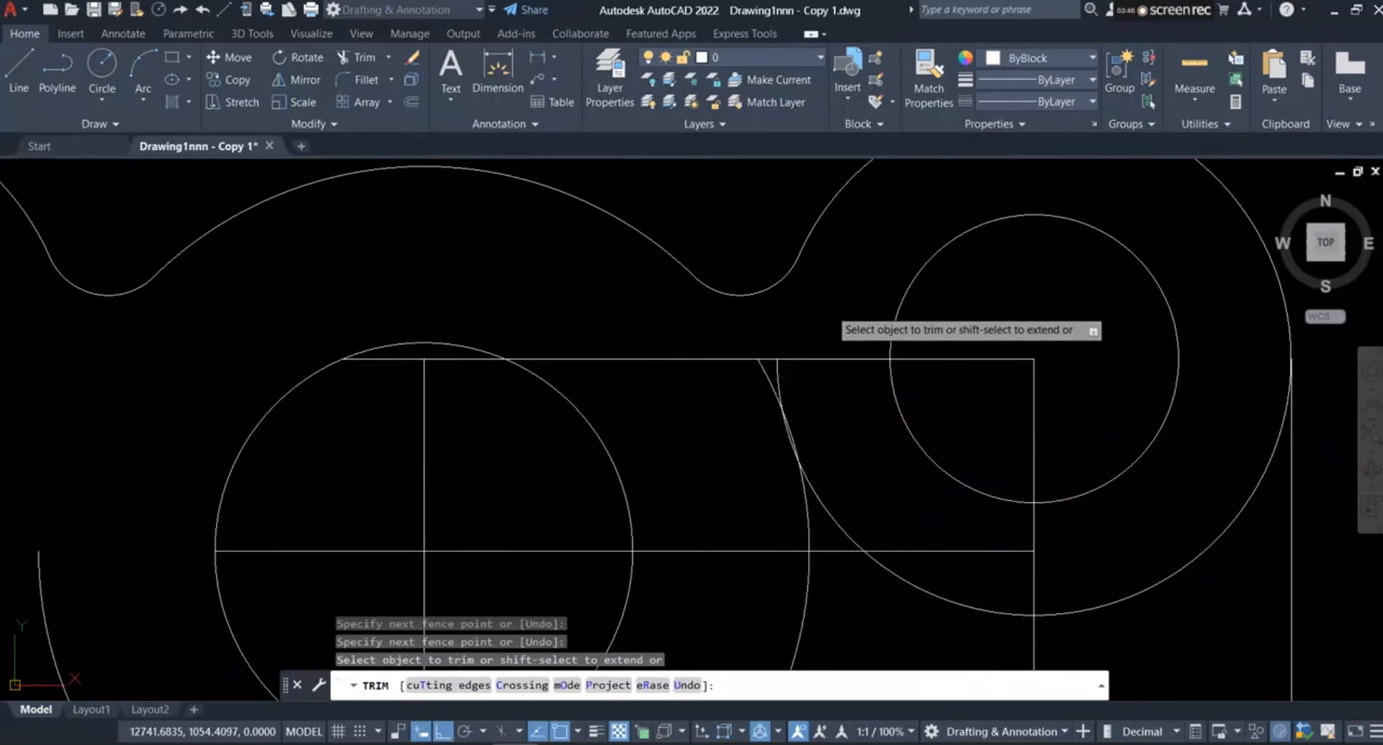
{"action": "left_click_drag", "start_coordinate": [830, 311], "coordinate": [768, 569]}
{"action": "scroll", "coordinate": [780, 378], "scroll_direction": "down", "scroll_amount": 3}
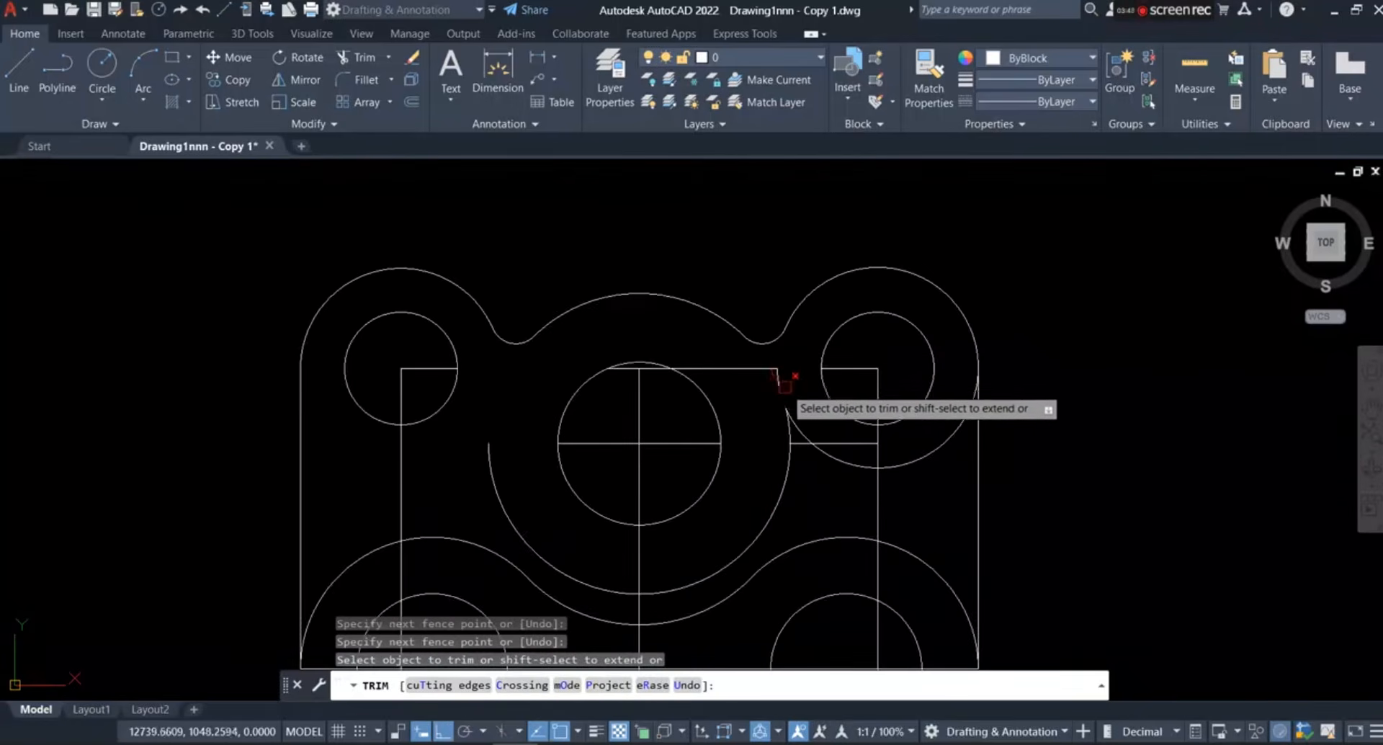
Trim the leftover R24 and R16 circle fragments and short line ends between the middle and upper-right holes
{"action": "scroll", "coordinate": [808, 459], "scroll_direction": "up", "scroll_amount": 3}
{"action": "scroll", "coordinate": [746, 537], "scroll_direction": "down", "scroll_amount": 2}
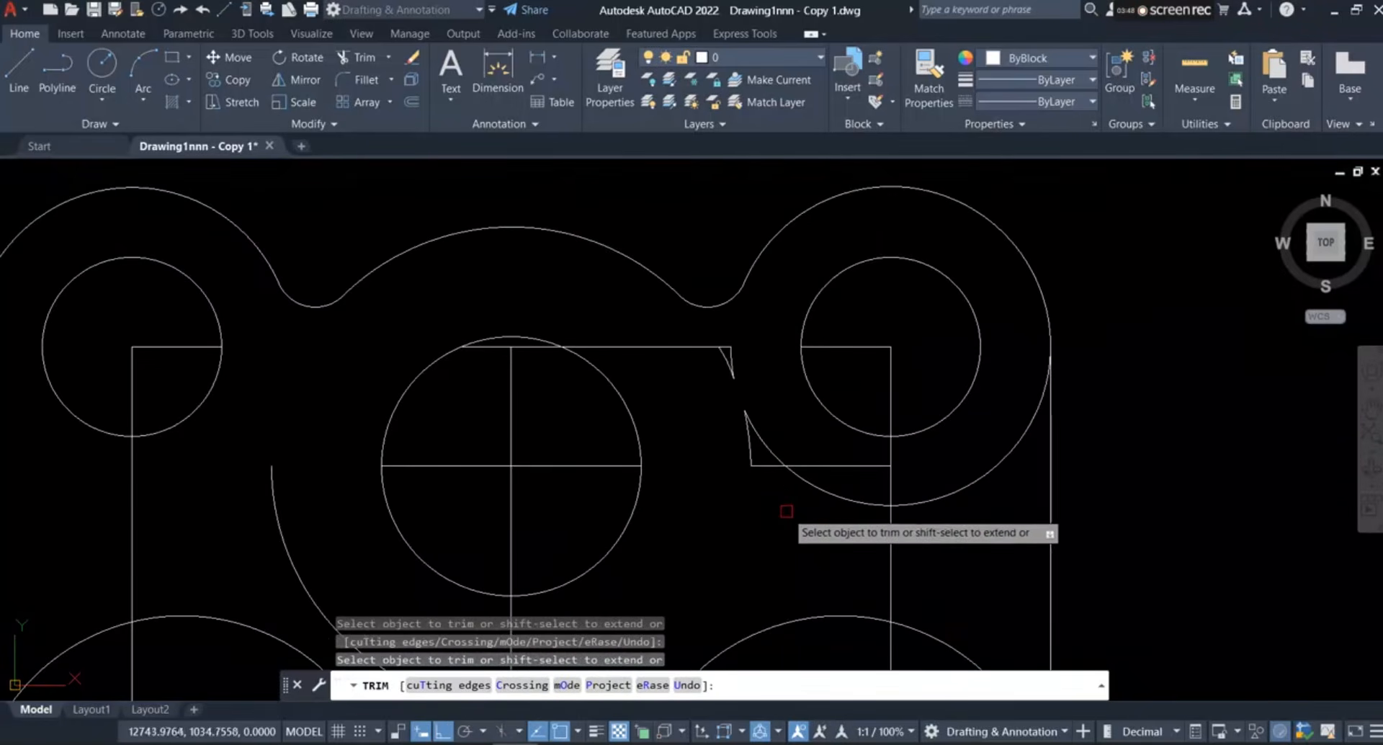
{"action": "mouse_move", "coordinate": [782, 414]}
{"action": "left_mouse_down"}
{"action": "mouse_move", "coordinate": [753, 488]}
{"action": "mouse_move", "coordinate": [641, 544]}
{"action": "left_mouse_up"}
{"action": "scroll", "coordinate": [755, 412], "scroll_direction": "up", "scroll_amount": 8}
{"action": "scroll", "coordinate": [740, 435], "scroll_direction": "down", "scroll_amount": 6}
{"action": "left_click_drag", "start_coordinate": [740, 347], "coordinate": [683, 364]}
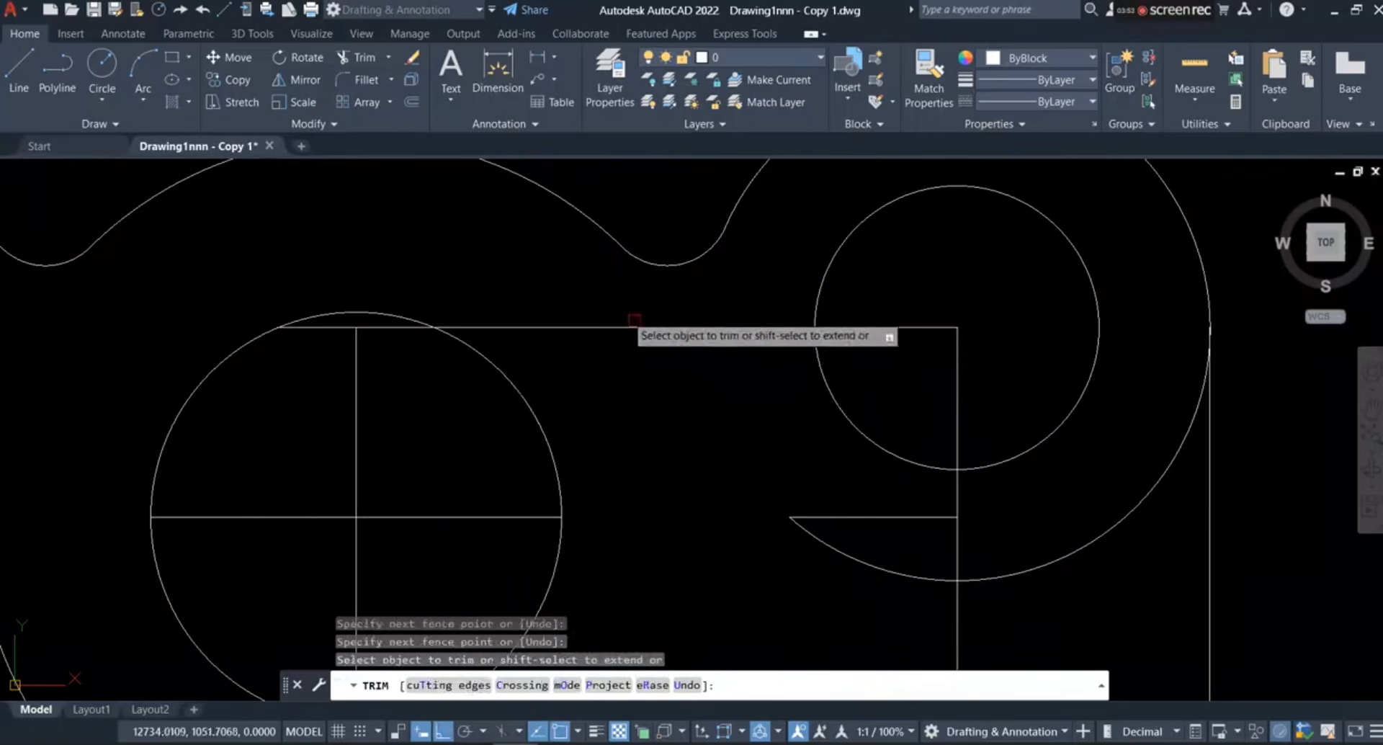
Trim the horizontal construction line between the middle and upper-right holes and its remainder across the top of the middle hole
{"action": "left_click_drag", "start_coordinate": [585, 290], "coordinate": [636, 385]}
{"action": "scroll", "coordinate": [221, 282], "scroll_direction": "up", "scroll_amount": 3}
{"action": "scroll", "coordinate": [221, 282], "scroll_direction": "up", "scroll_amount": 4}
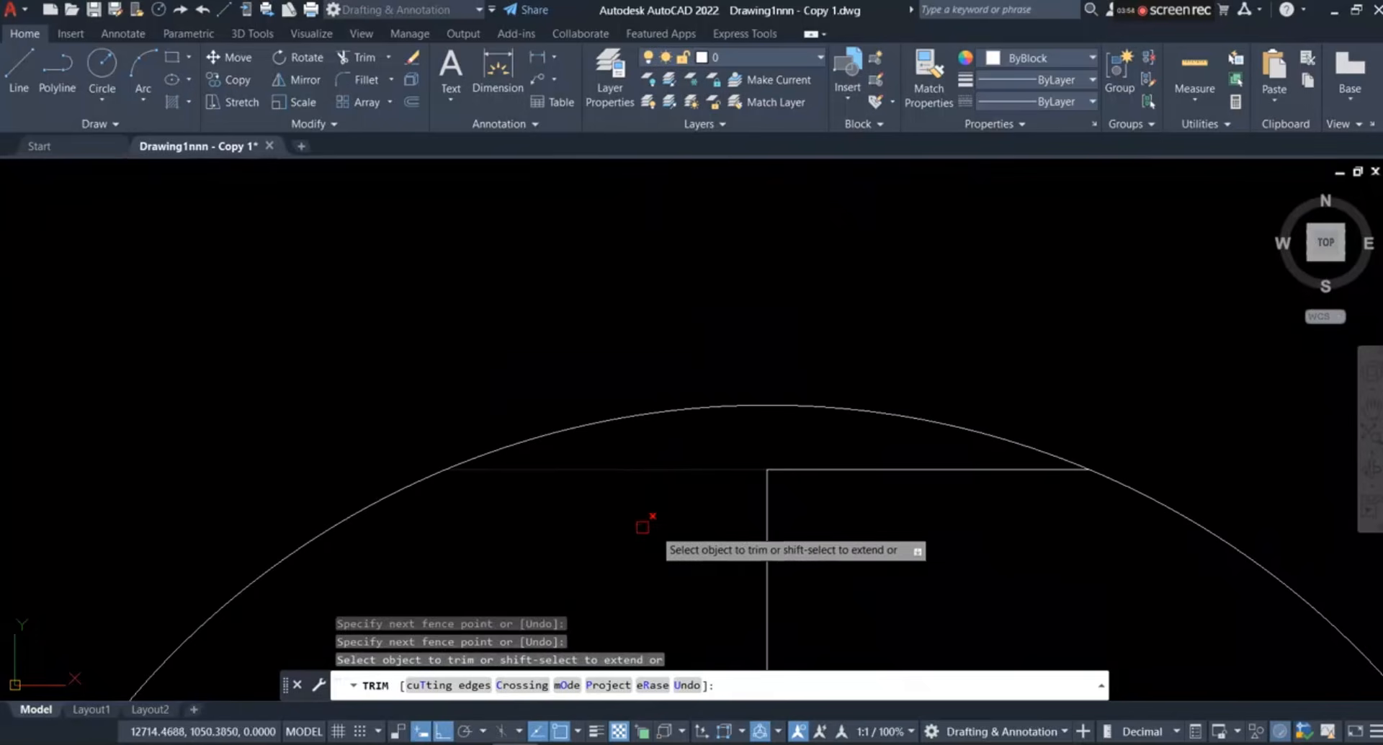
{"action": "left_click", "coordinate": [636, 470]}
{"action": "scroll", "coordinate": [720, 403], "scroll_direction": "down", "scroll_amount": 6}
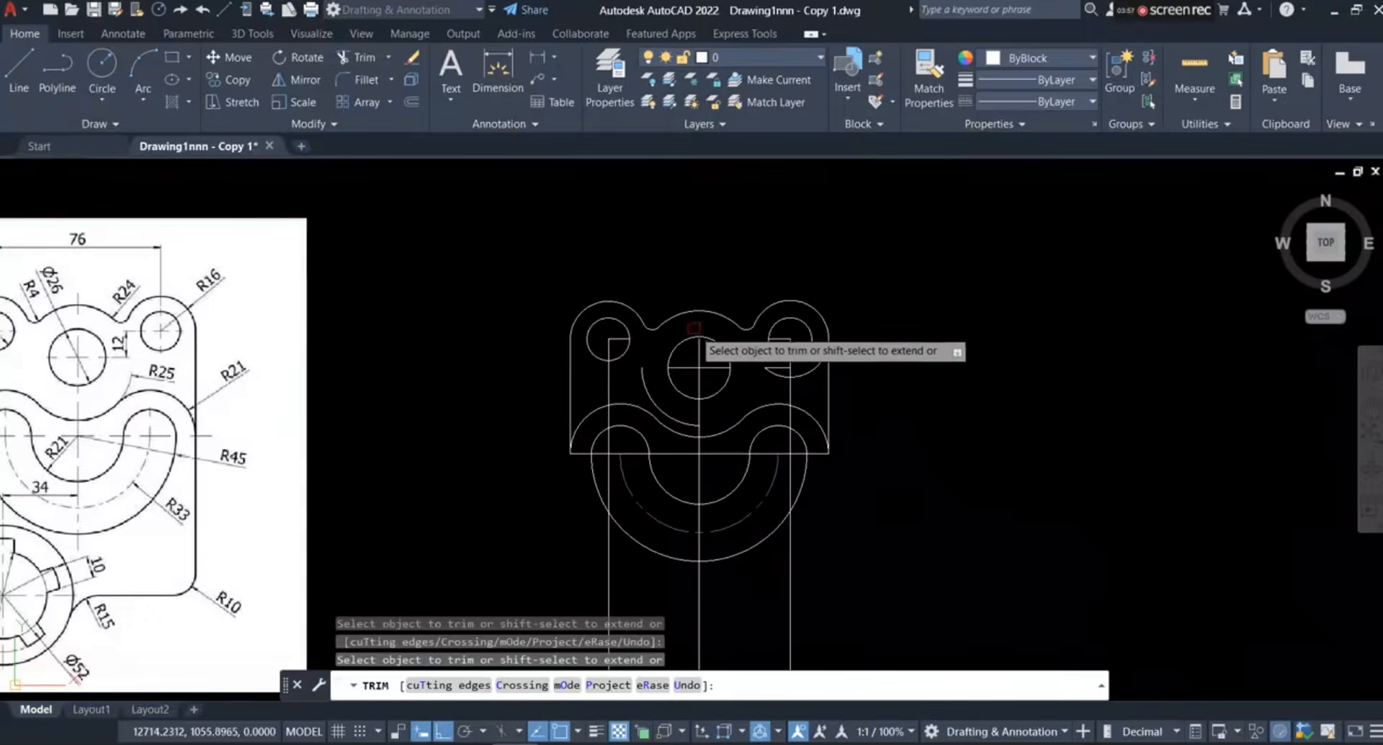
Trim the vertical construction line below the upper-left hole and the leftover centreline pieces inside that hole
{"action": "scroll", "coordinate": [670, 382], "scroll_direction": "up", "scroll_amount": 3}
{"action": "scroll", "coordinate": [710, 396], "scroll_direction": "down", "scroll_amount": 2}
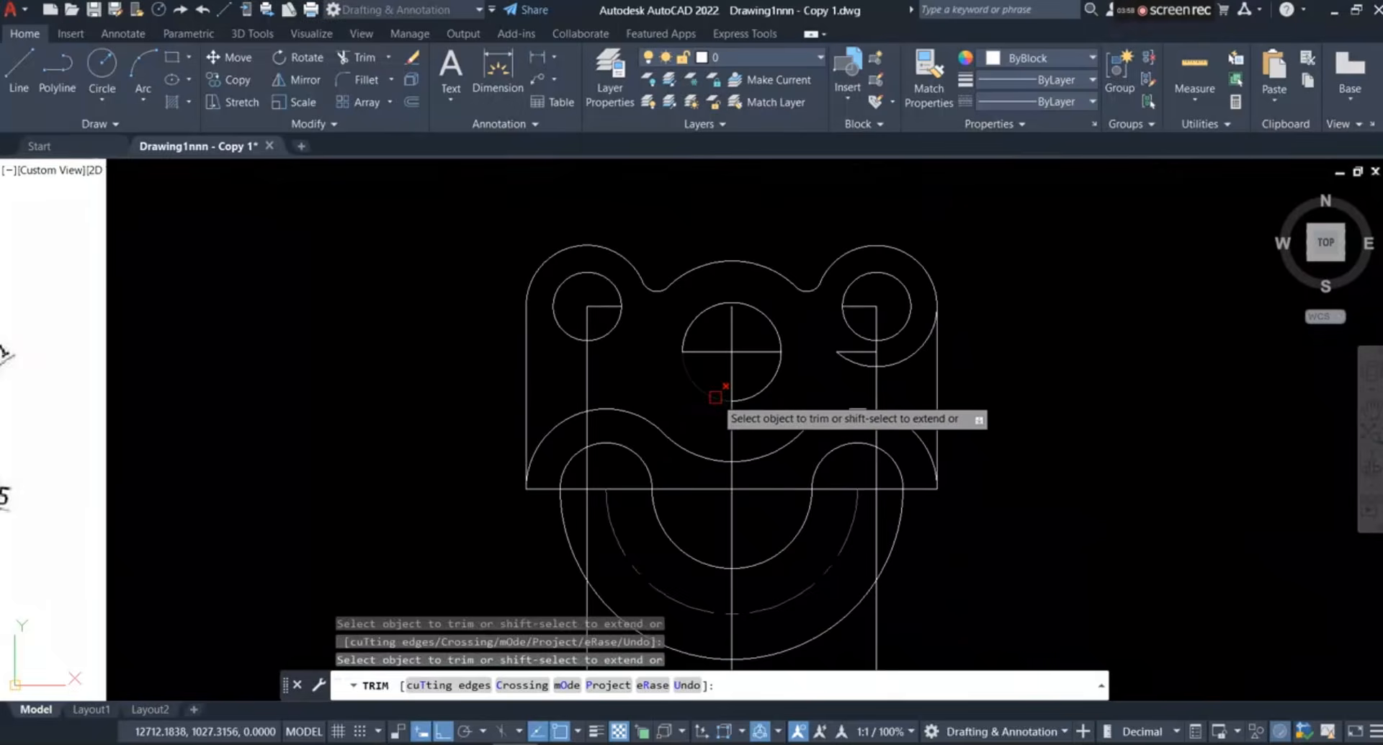
{"action": "scroll", "coordinate": [670, 382], "scroll_direction": "up", "scroll_amount": 4}
{"action": "mouse_move", "coordinate": [598, 388]}
{"action": "left_mouse_down"}
{"action": "mouse_move", "coordinate": [485, 431]}
{"action": "mouse_move", "coordinate": [518, 295]}
{"action": "left_mouse_up"}
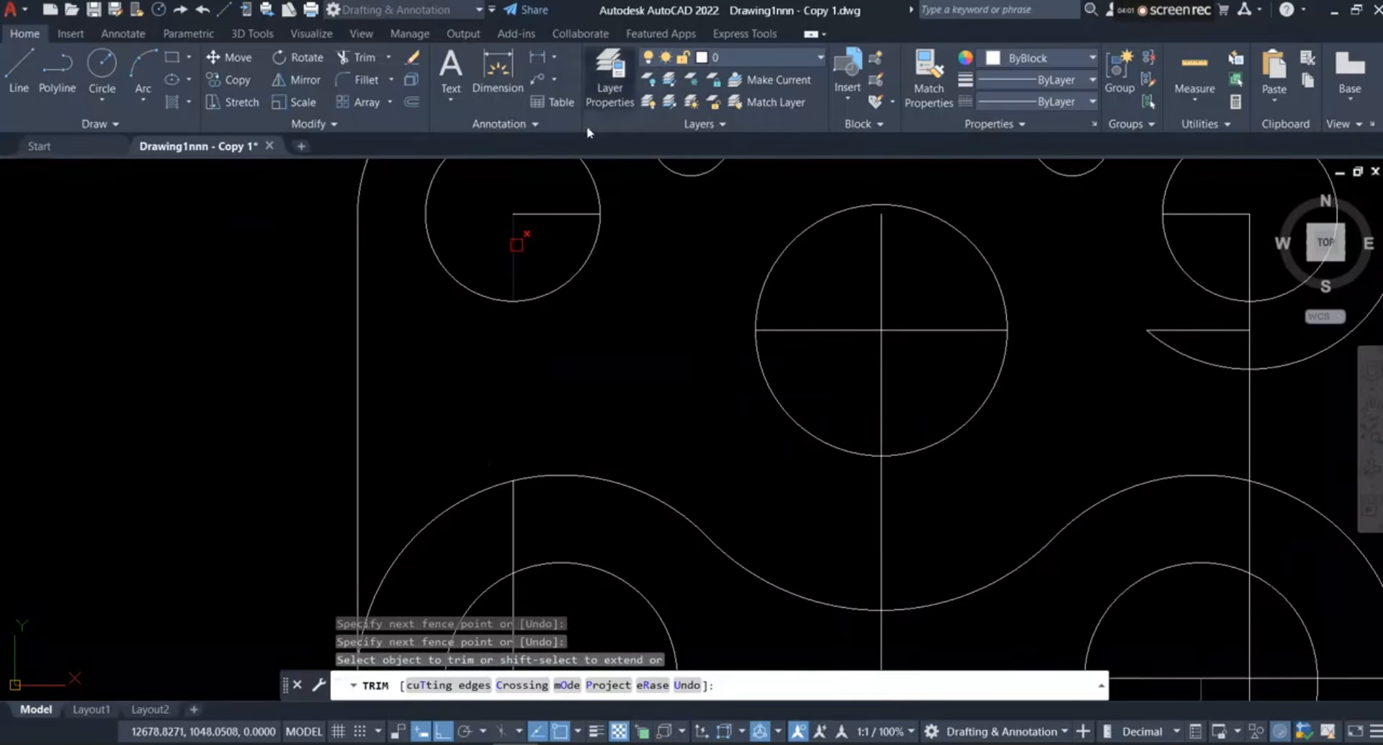
{"action": "scroll", "coordinate": [552, 240], "scroll_direction": "down", "scroll_amount": 2}
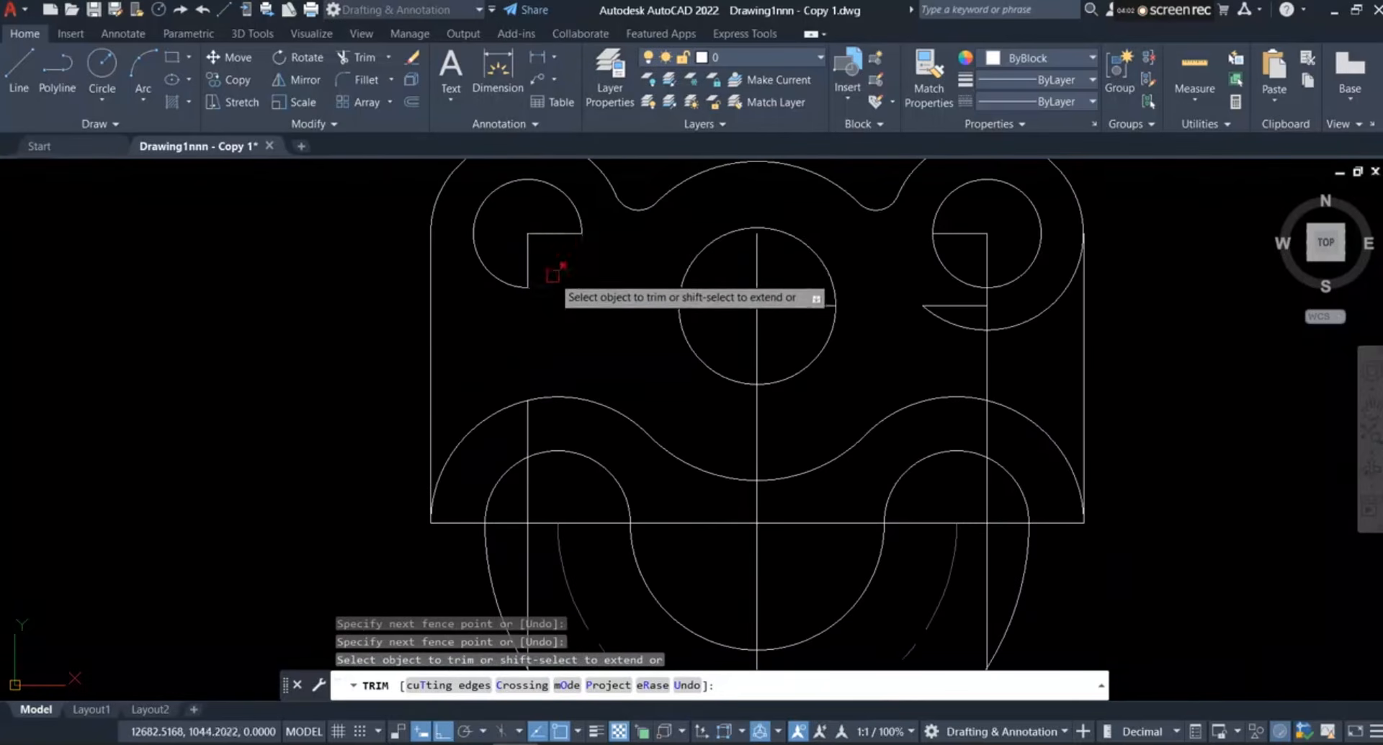
{"action": "left_click", "coordinate": [553, 235]}
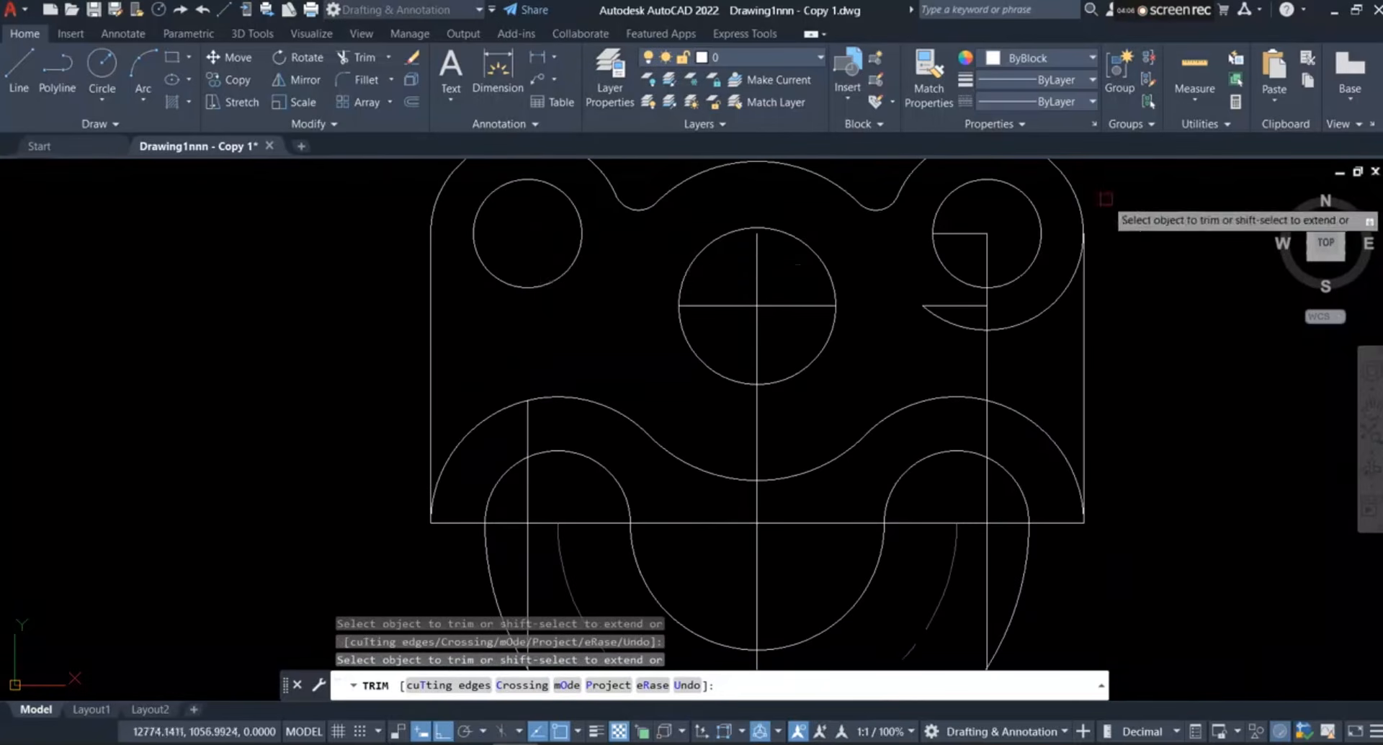
Trim the lower part of the upper-right R16 circle and the leftover arc and short line beneath the hole
{"action": "scroll", "coordinate": [915, 270], "scroll_direction": "up", "scroll_amount": 4}
{"action": "scroll", "coordinate": [936, 440], "scroll_direction": "down", "scroll_amount": 6}
{"action": "scroll", "coordinate": [1011, 441], "scroll_direction": "up", "scroll_amount": 5}
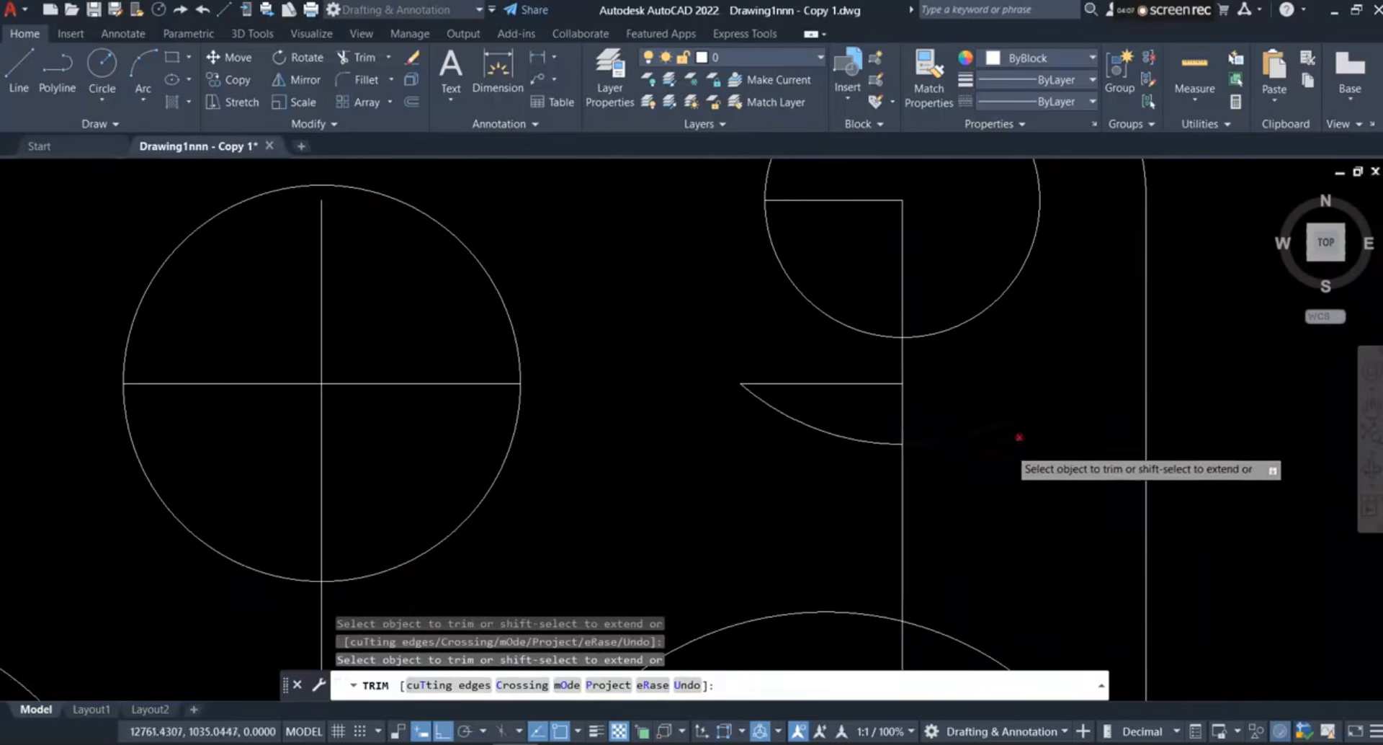
{"action": "left_click_drag", "start_coordinate": [1056, 331], "coordinate": [1075, 402]}
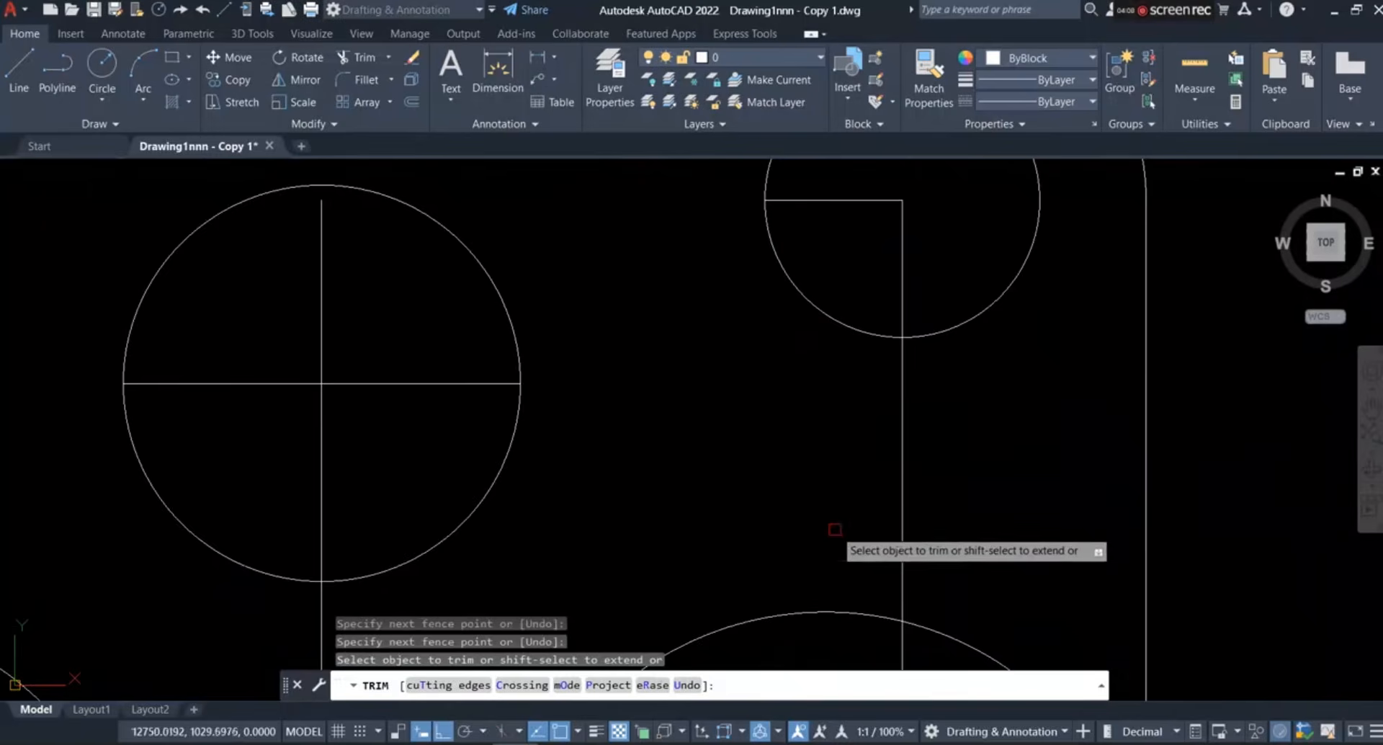
Trim the vertical construction line between the upper-right hole and the wavy contour below it
{"action": "scroll", "coordinate": [840, 411], "scroll_direction": "down", "scroll_amount": 4}
{"action": "scroll", "coordinate": [828, 364], "scroll_direction": "up", "scroll_amount": 5}
{"action": "left_click_drag", "start_coordinate": [999, 408], "coordinate": [861, 490]}
{"action": "scroll", "coordinate": [873, 413], "scroll_direction": "down", "scroll_amount": 6}
{"action": "scroll", "coordinate": [893, 522], "scroll_direction": "up", "scroll_amount": 5}
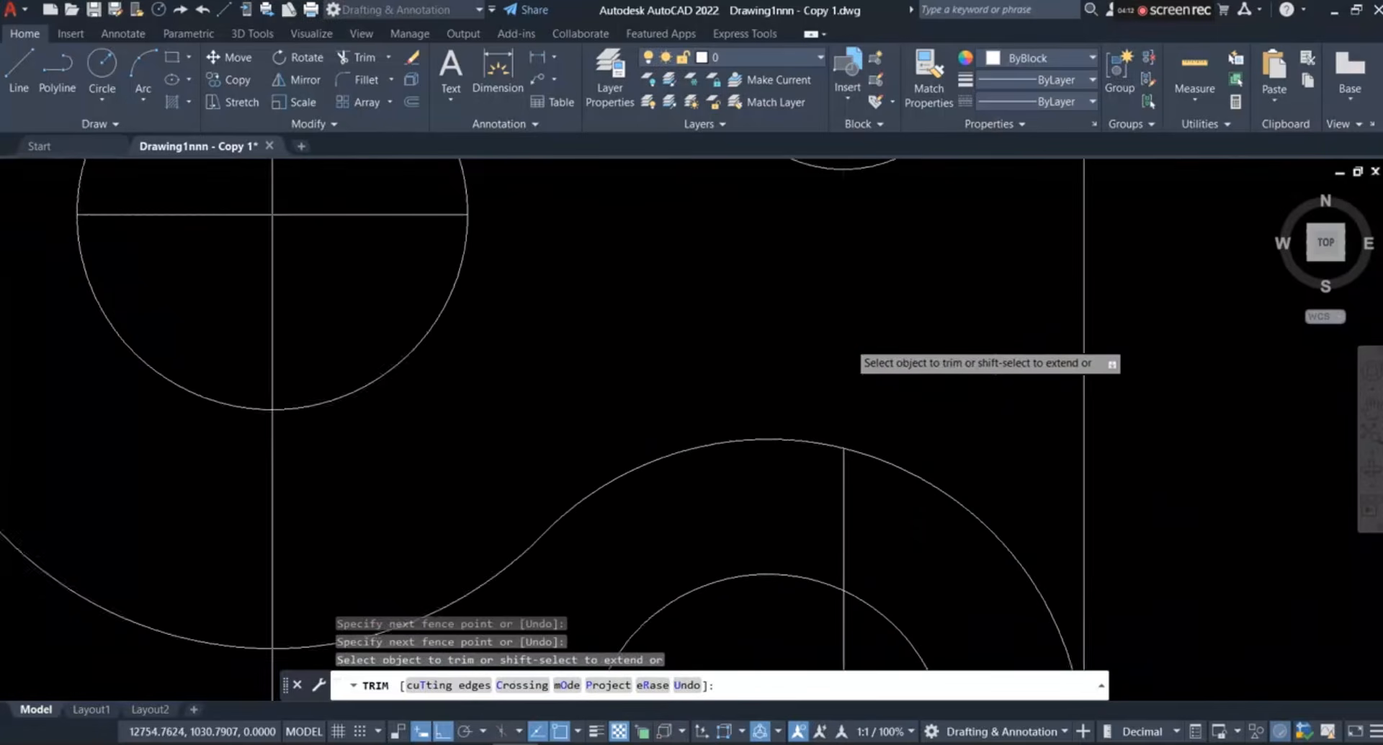
Trim the leftover centreline pieces inside the upper-right and middle holes
{"action": "scroll", "coordinate": [721, 346], "scroll_direction": "down", "scroll_amount": 5}
{"action": "scroll", "coordinate": [705, 315], "scroll_direction": "up", "scroll_amount": 5}
{"action": "mouse_move", "coordinate": [727, 272]}
{"action": "left_mouse_down"}
{"action": "mouse_move", "coordinate": [685, 222]}
{"action": "mouse_move", "coordinate": [828, 387]}
{"action": "mouse_move", "coordinate": [765, 292]}
{"action": "mouse_move", "coordinate": [756, 406]}
{"action": "left_mouse_up"}
{"action": "scroll", "coordinate": [767, 292], "scroll_direction": "down", "scroll_amount": 5}
{"action": "scroll", "coordinate": [750, 299], "scroll_direction": "up", "scroll_amount": 5}
{"action": "scroll", "coordinate": [803, 340], "scroll_direction": "down", "scroll_amount": 5}
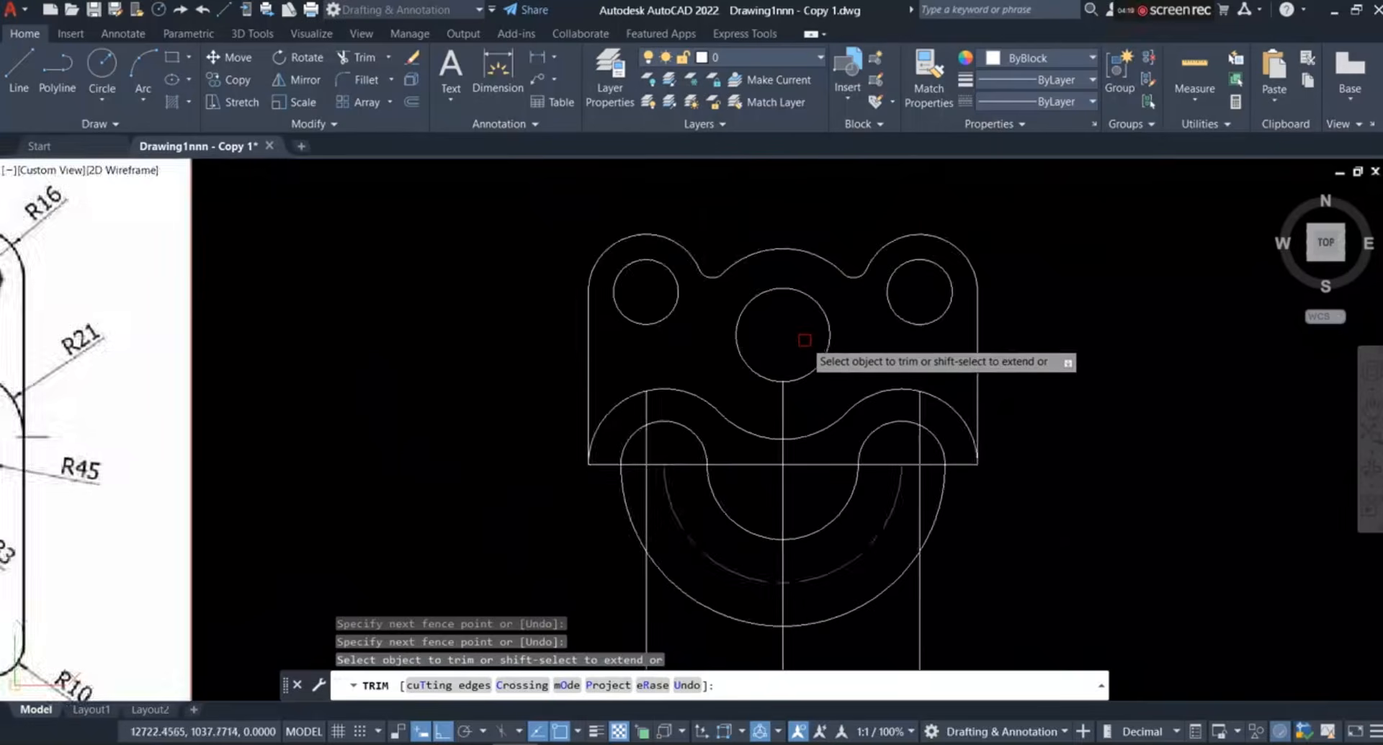
Trim the vertical centreline between the middle hole and the R25 arc below it
{"action": "scroll", "coordinate": [789, 434], "scroll_direction": "up", "scroll_amount": 5}
{"action": "left_click_drag", "start_coordinate": [822, 320], "coordinate": [720, 304]}
{"action": "scroll", "coordinate": [767, 381], "scroll_direction": "down", "scroll_amount": 2}
{"action": "scroll", "coordinate": [778, 392], "scroll_direction": "down", "scroll_amount": 4}
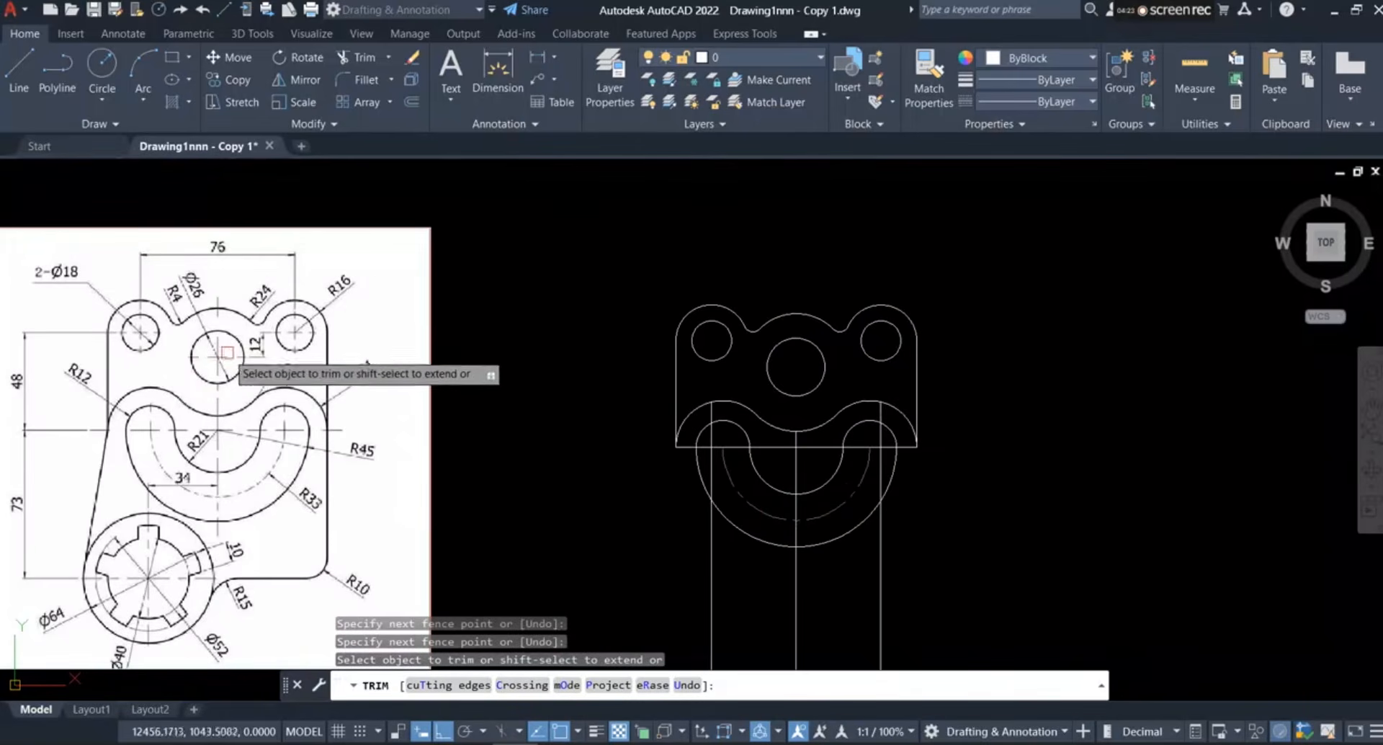
Trim the horizontal and vertical centreline portions enclosed by the curved slot's inner R21 arc and the wavy contour
{"action": "scroll", "coordinate": [755, 469], "scroll_direction": "up", "scroll_amount": 5}
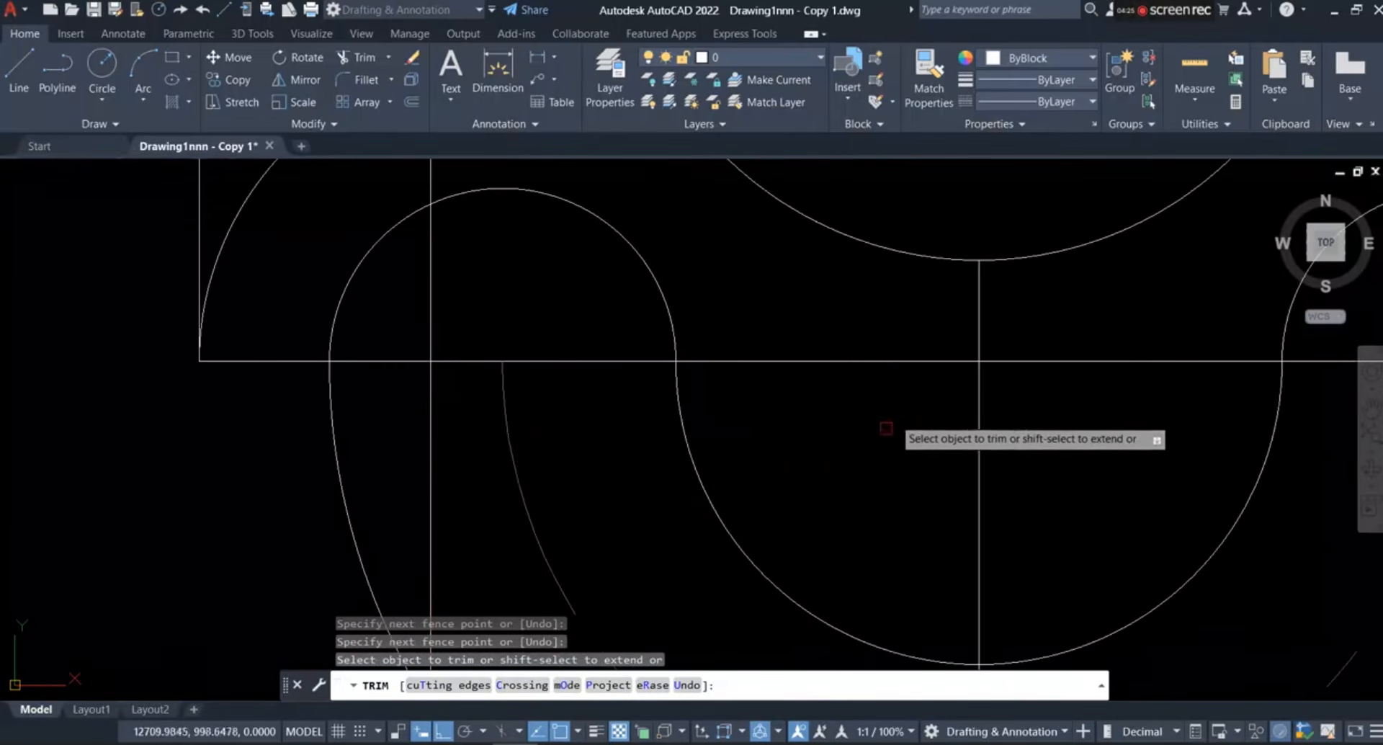
{"action": "left_click_drag", "start_coordinate": [1072, 324], "coordinate": [1043, 444]}
{"action": "left_click_drag", "start_coordinate": [1012, 322], "coordinate": [1007, 325]}
{"action": "scroll", "coordinate": [921, 430], "scroll_direction": "down", "scroll_amount": 6}
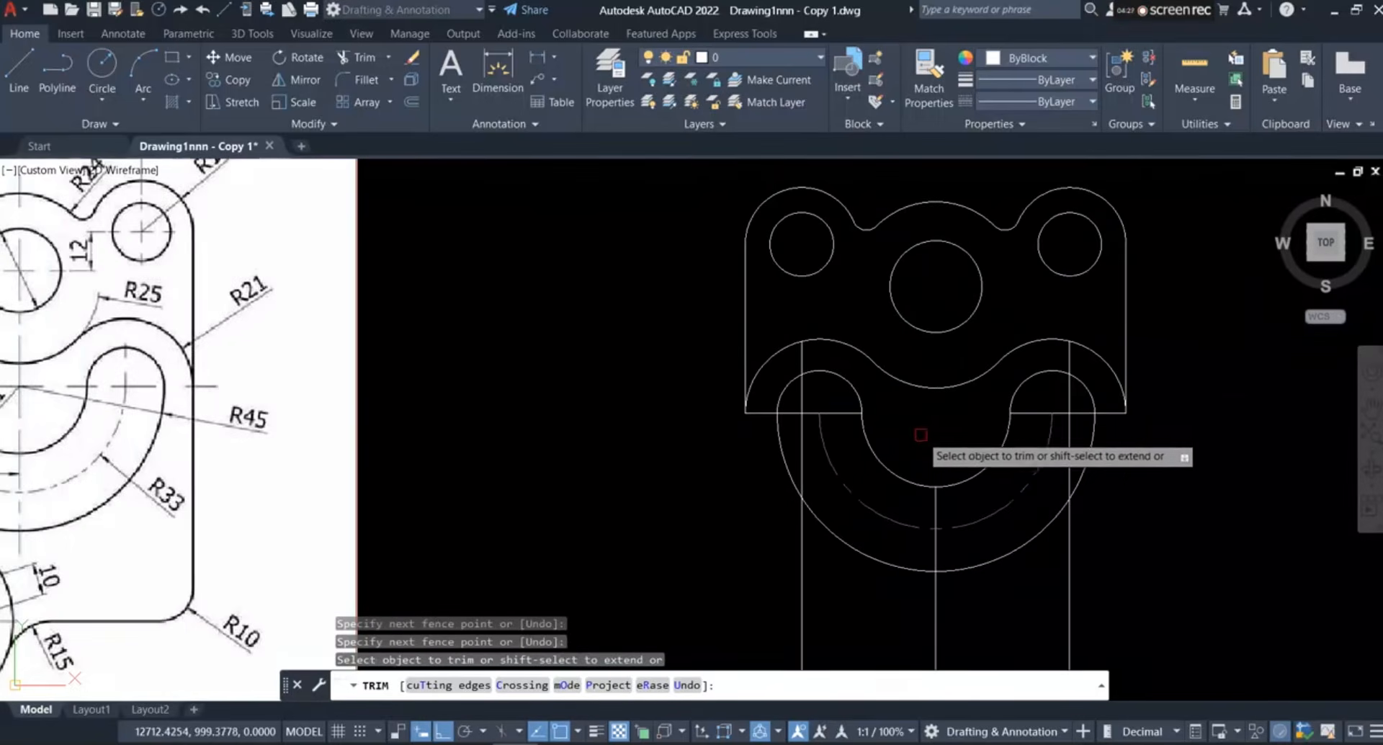
{"action": "scroll", "coordinate": [889, 413], "scroll_direction": "down", "scroll_amount": 2}
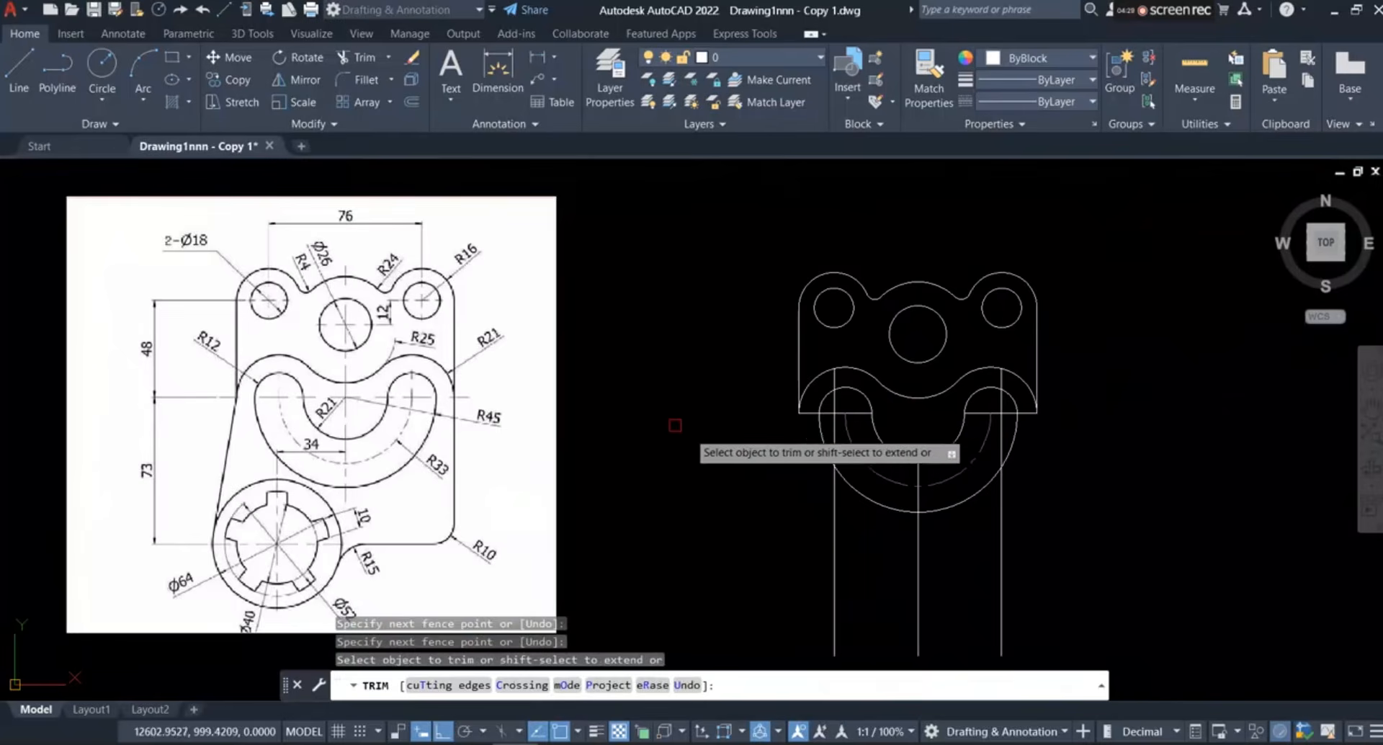
Trim the two vertical construction lines between the wavy contour and the curved slot's rounded ends
{"action": "scroll", "coordinate": [1017, 368], "scroll_direction": "up", "scroll_amount": 6}
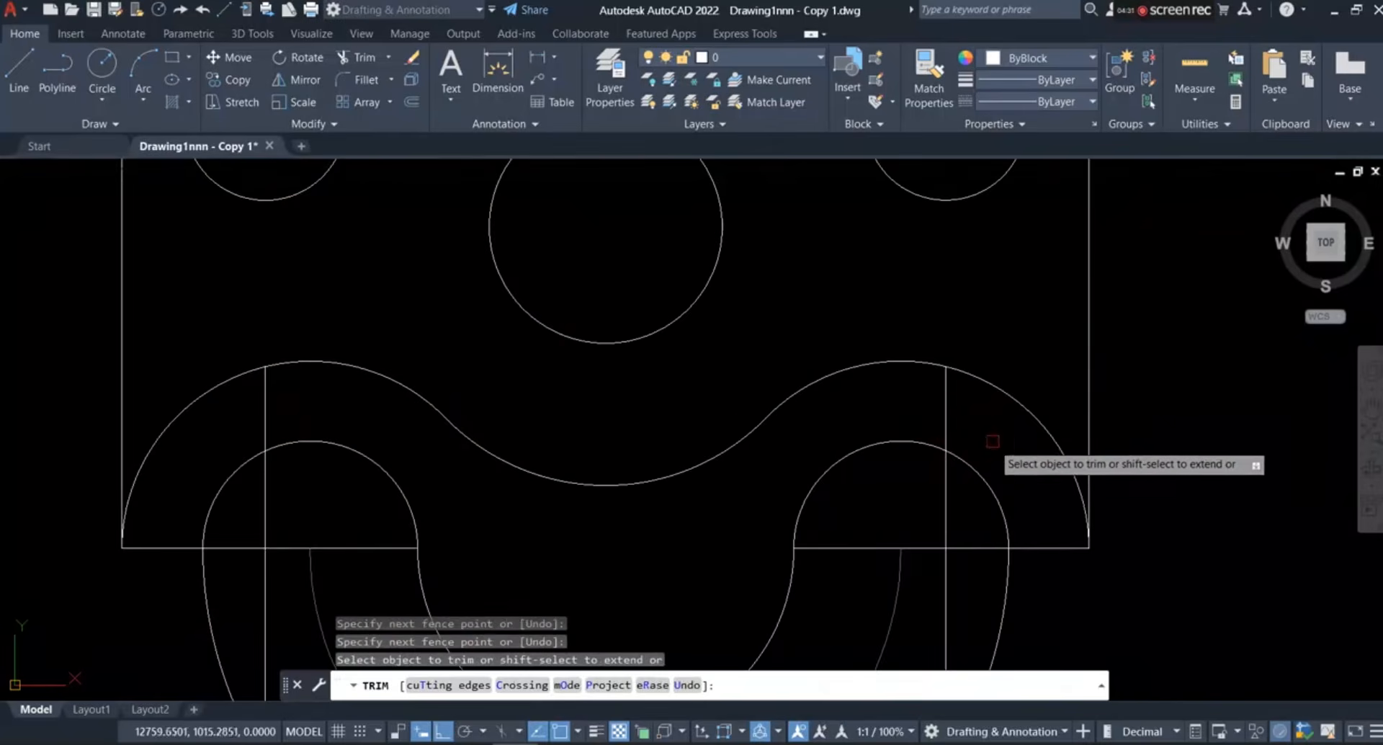
{"action": "left_click_drag", "start_coordinate": [990, 441], "coordinate": [915, 424]}
{"action": "scroll", "coordinate": [302, 475], "scroll_direction": "down", "scroll_amount": 3}
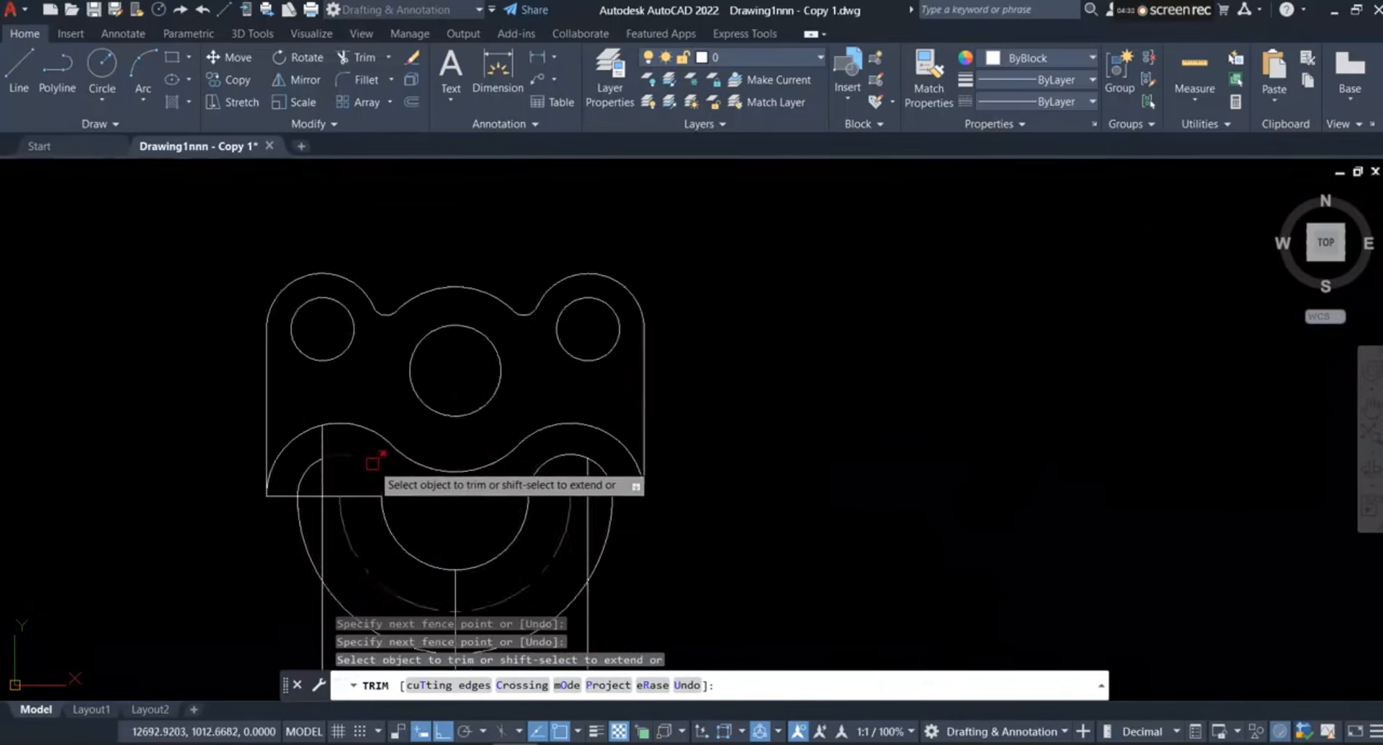
{"action": "scroll", "coordinate": [292, 457], "scroll_direction": "up", "scroll_amount": 5}
{"action": "scroll", "coordinate": [827, 414], "scroll_direction": "down", "scroll_amount": 5}
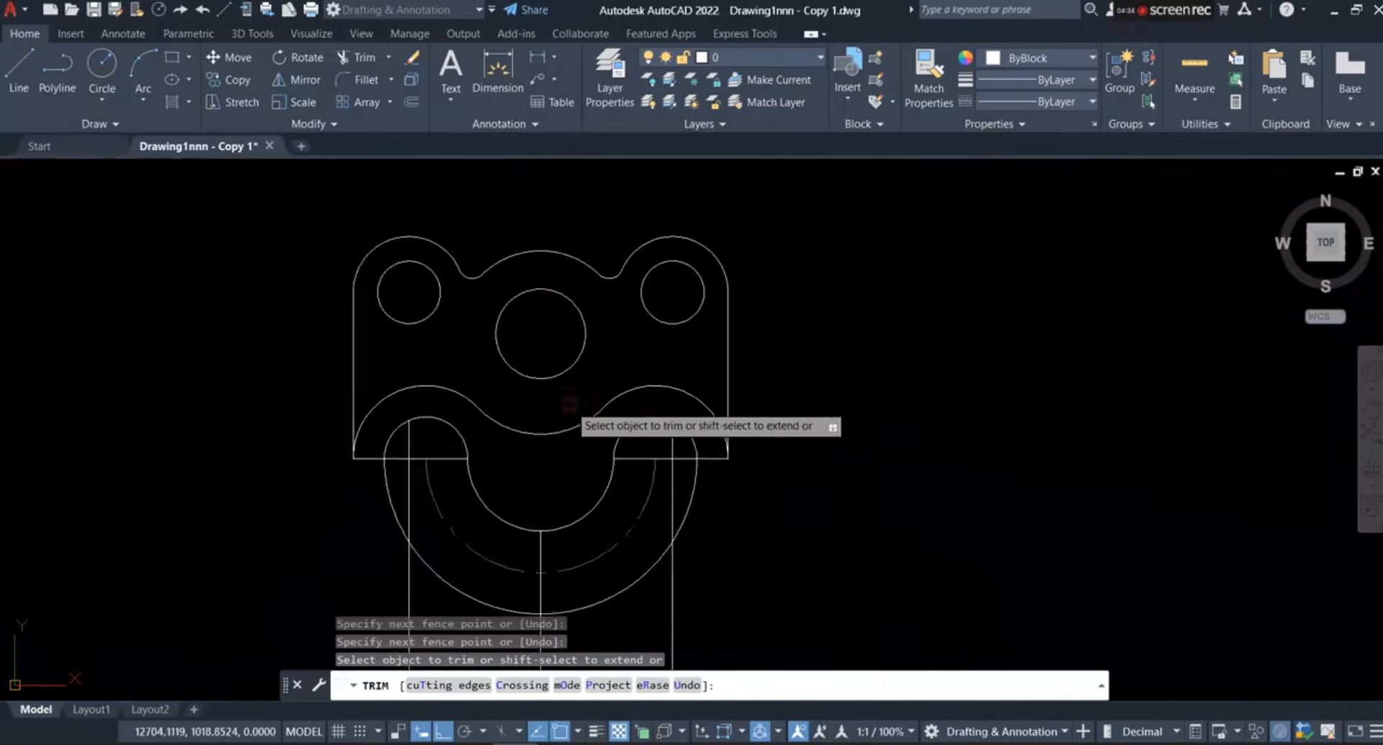
Trim the horizontal and vertical construction lines crossing the right end of the curved slot
{"action": "scroll", "coordinate": [716, 444], "scroll_direction": "up", "scroll_amount": 6}
{"action": "scroll", "coordinate": [843, 469], "scroll_direction": "up", "scroll_amount": 2}
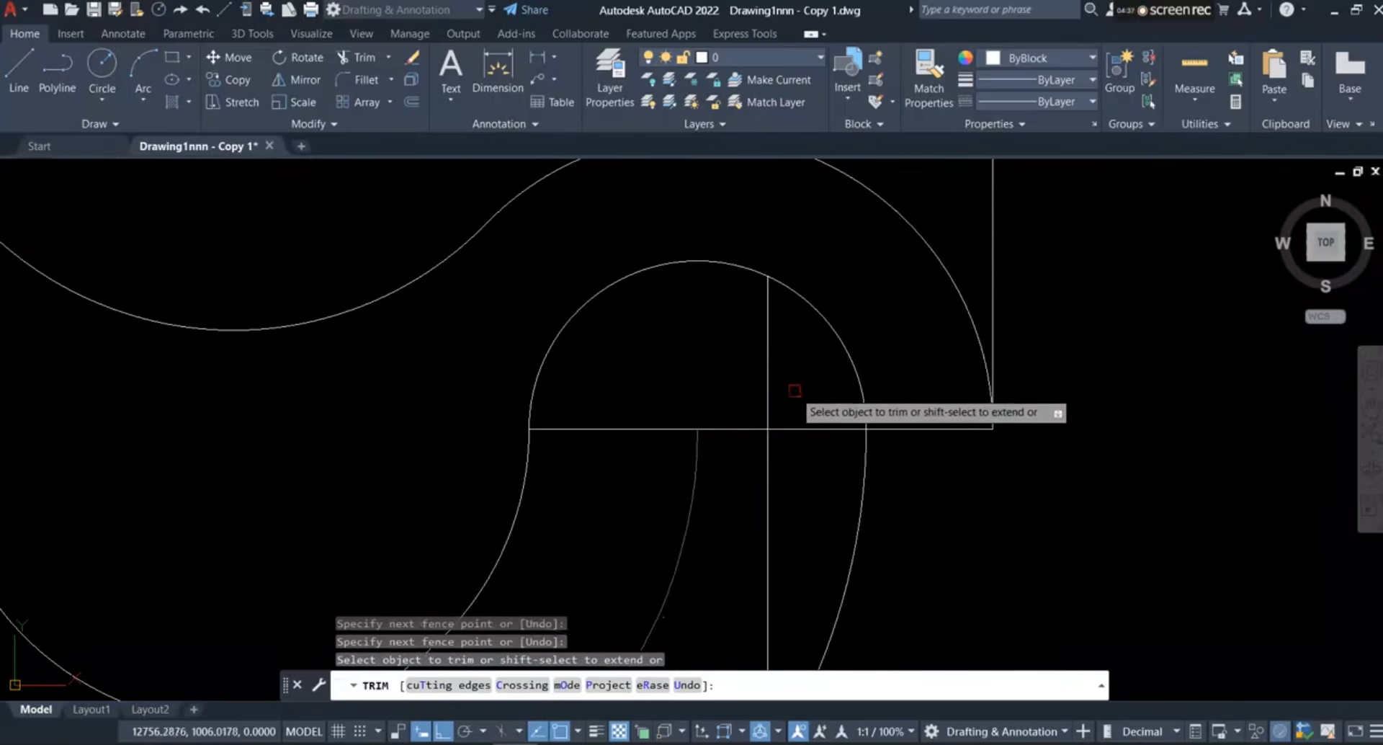
{"action": "mouse_move", "coordinate": [749, 475]}
{"action": "left_mouse_down"}
{"action": "mouse_move", "coordinate": [771, 488]}
{"action": "mouse_move", "coordinate": [786, 462]}
{"action": "left_mouse_up"}
{"action": "left_click_drag", "start_coordinate": [740, 391], "coordinate": [730, 448]}
{"action": "left_click_drag", "start_coordinate": [624, 399], "coordinate": [584, 481]}
{"action": "scroll", "coordinate": [666, 387], "scroll_direction": "down", "scroll_amount": 6}
{"action": "scroll", "coordinate": [572, 425], "scroll_direction": "up", "scroll_amount": 5}
{"action": "scroll", "coordinate": [634, 439], "scroll_direction": "up", "scroll_amount": 3}
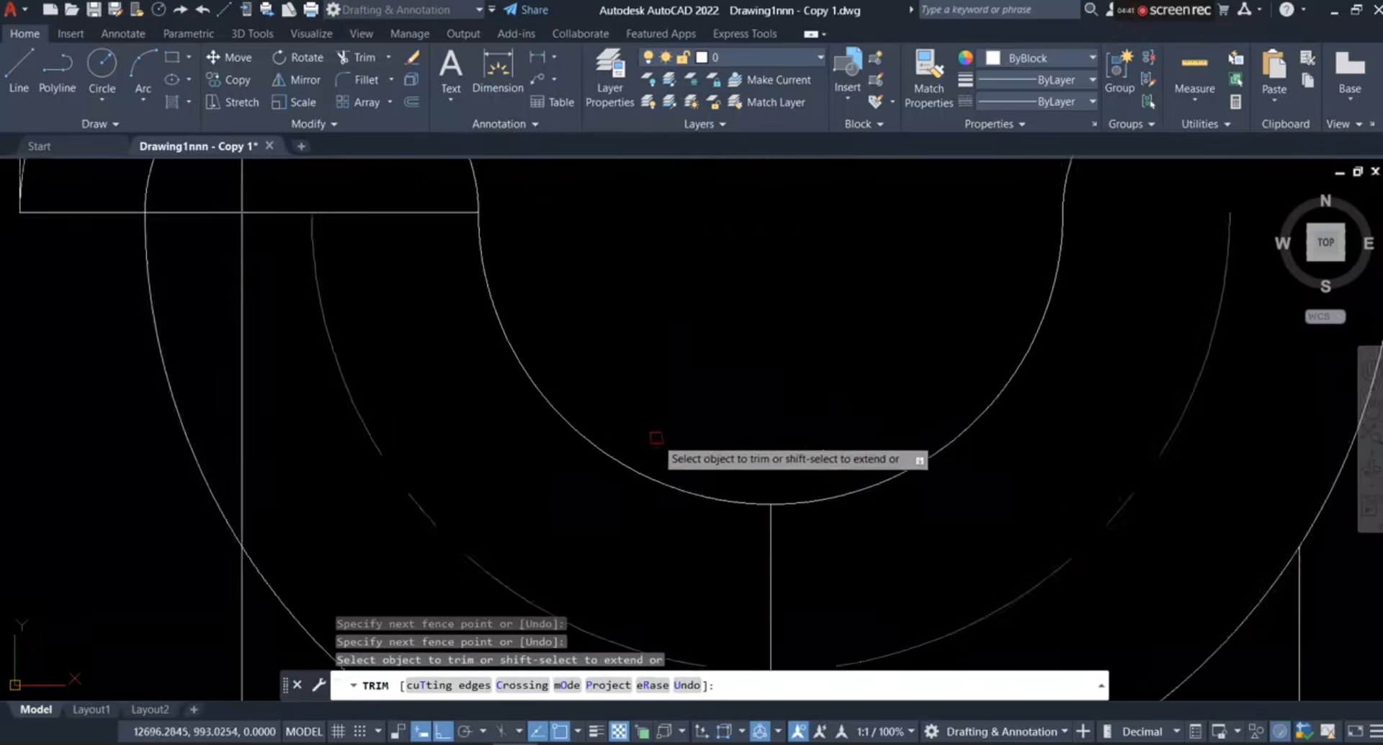
Trim the horizontal and vertical construction lines crossing the left end of the curved slot
{"action": "scroll", "coordinate": [460, 337], "scroll_direction": "down", "scroll_amount": 5}
{"action": "scroll", "coordinate": [630, 318], "scroll_direction": "up", "scroll_amount": 6}
{"action": "mouse_move", "coordinate": [545, 264]}
{"action": "left_mouse_down"}
{"action": "mouse_move", "coordinate": [510, 299]}
{"action": "mouse_move", "coordinate": [513, 414]}
{"action": "left_mouse_up"}
{"action": "mouse_move", "coordinate": [576, 362]}
{"action": "left_mouse_down"}
{"action": "mouse_move", "coordinate": [537, 382]}
{"action": "mouse_move", "coordinate": [527, 436]}
{"action": "left_mouse_up"}
{"action": "left_click", "coordinate": [526, 436]}
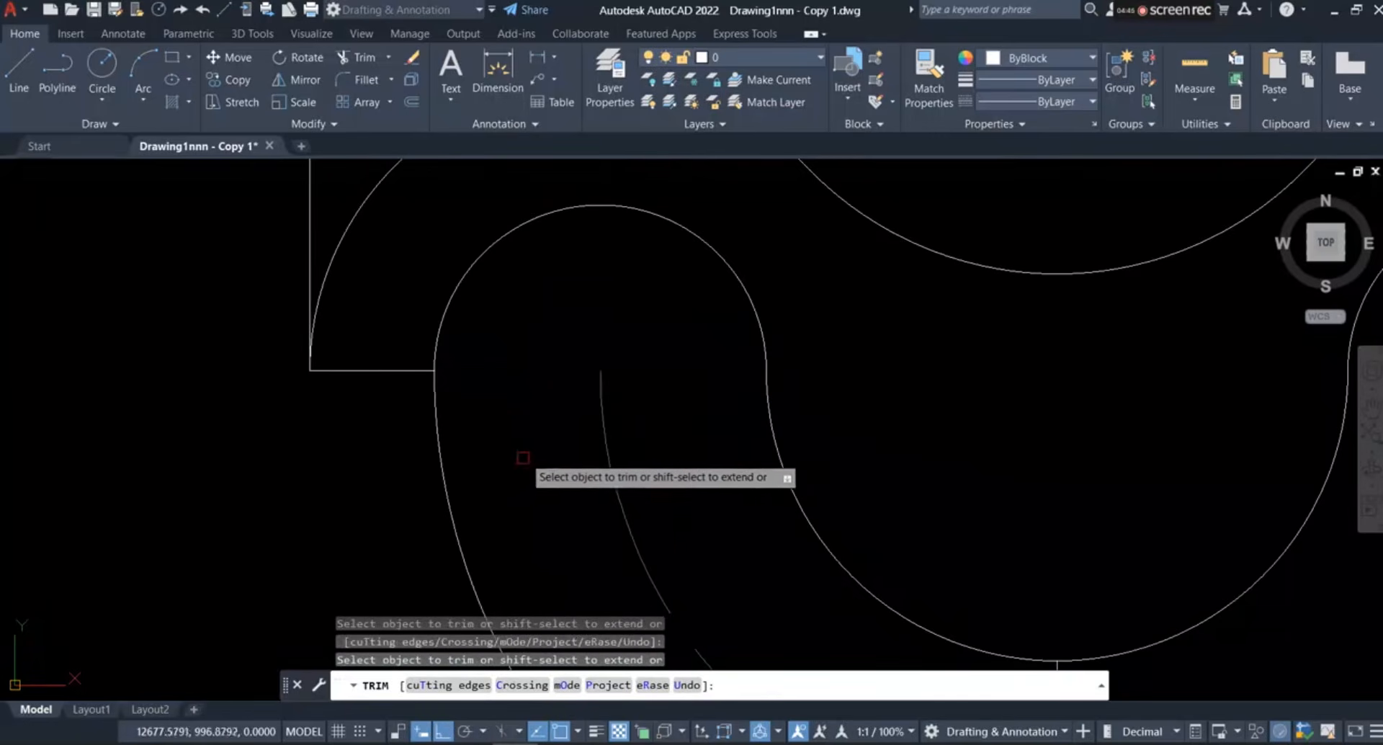
{"action": "scroll", "coordinate": [717, 473], "scroll_direction": "down", "scroll_amount": 7}
{"action": "scroll", "coordinate": [677, 547], "scroll_direction": "up", "scroll_amount": 2}
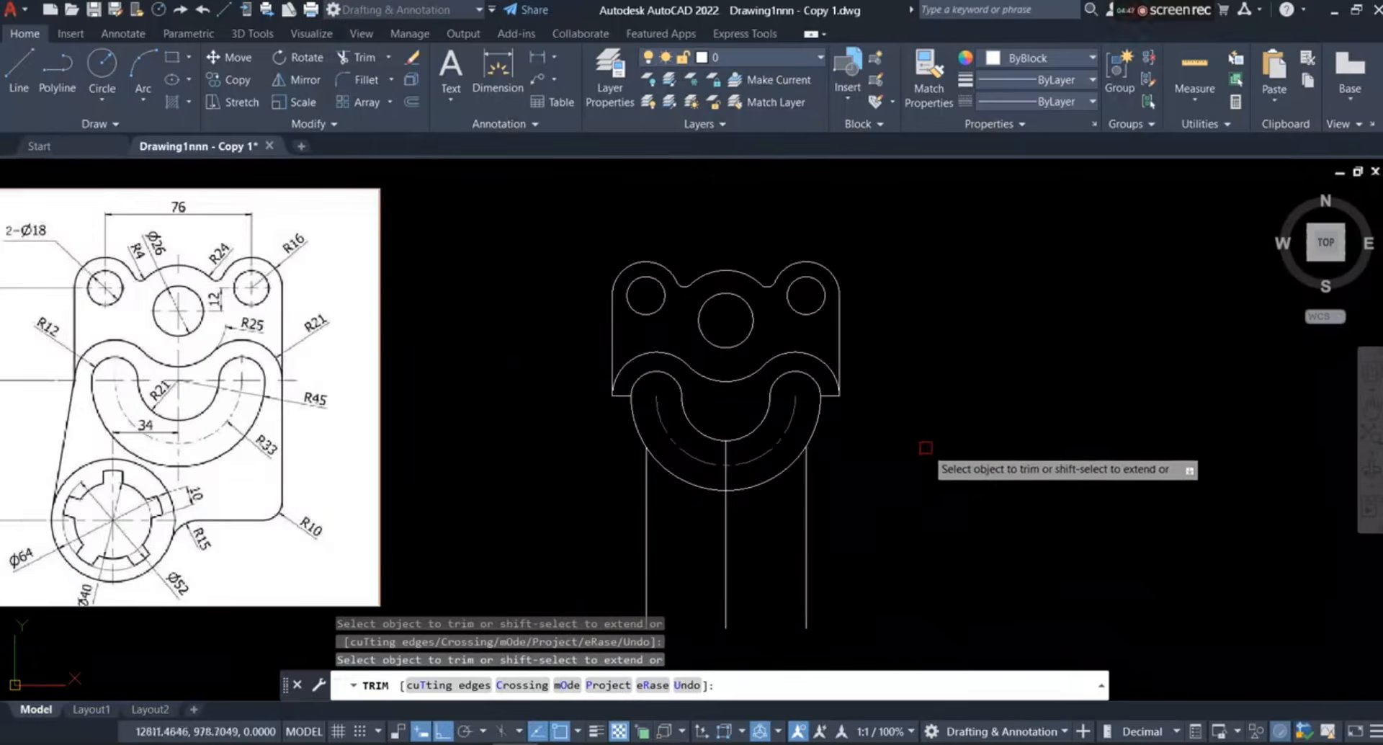
{"action": "scroll", "coordinate": [764, 605], "scroll_direction": "down", "scroll_amount": 4}
{"action": "scroll", "coordinate": [773, 561], "scroll_direction": "up", "scroll_amount": 4}
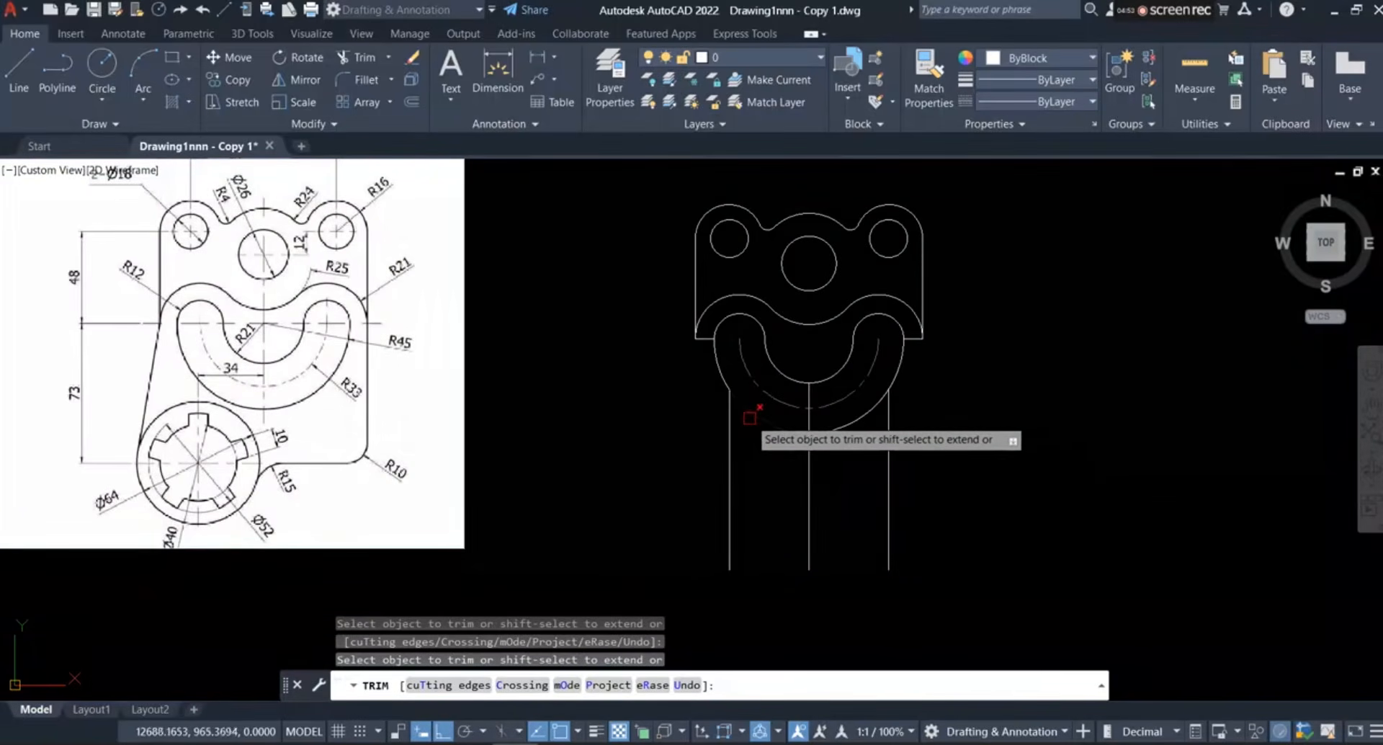
Enable the Endpoint, Midpoint, Center, Geometric Center and Intersection object snaps alongside Tangent
{"action": "left_click", "coordinate": [15, 75]}
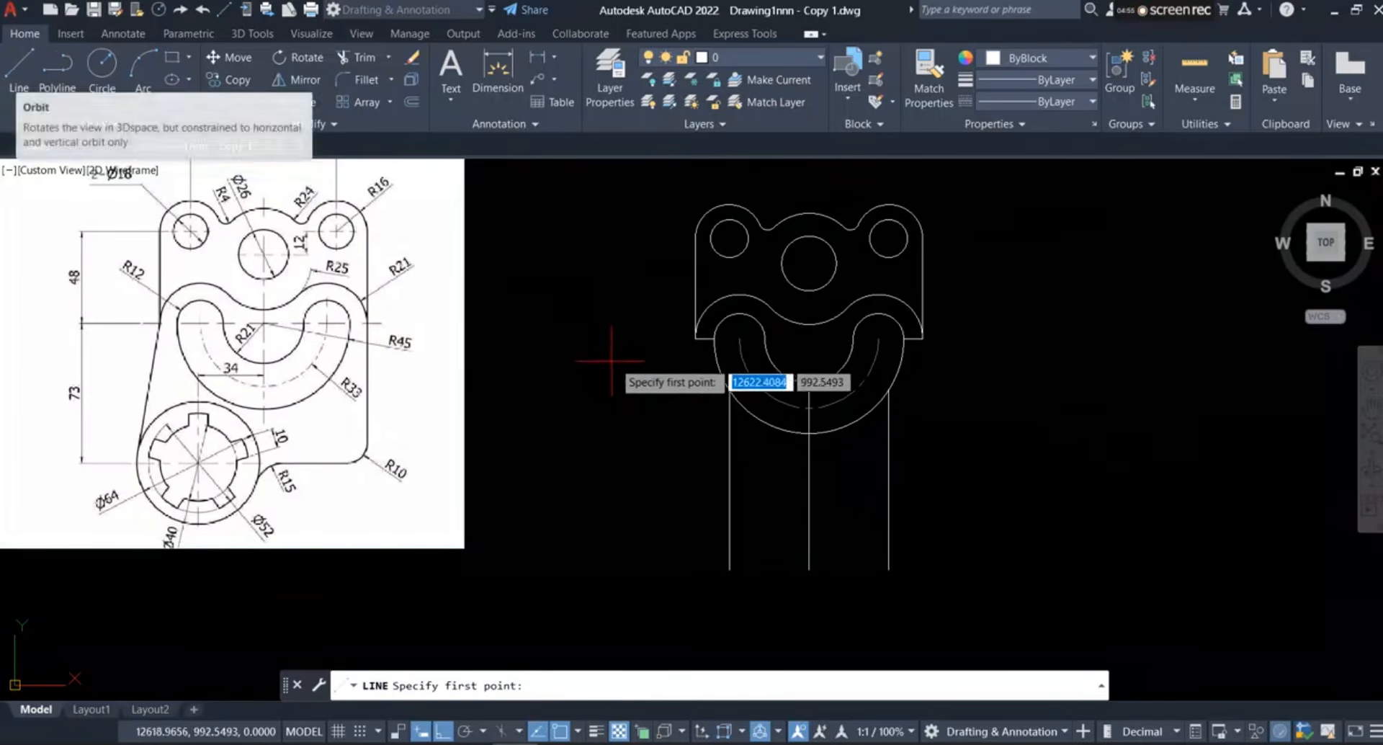
{"action": "scroll", "coordinate": [696, 337], "scroll_direction": "up", "scroll_amount": 6}
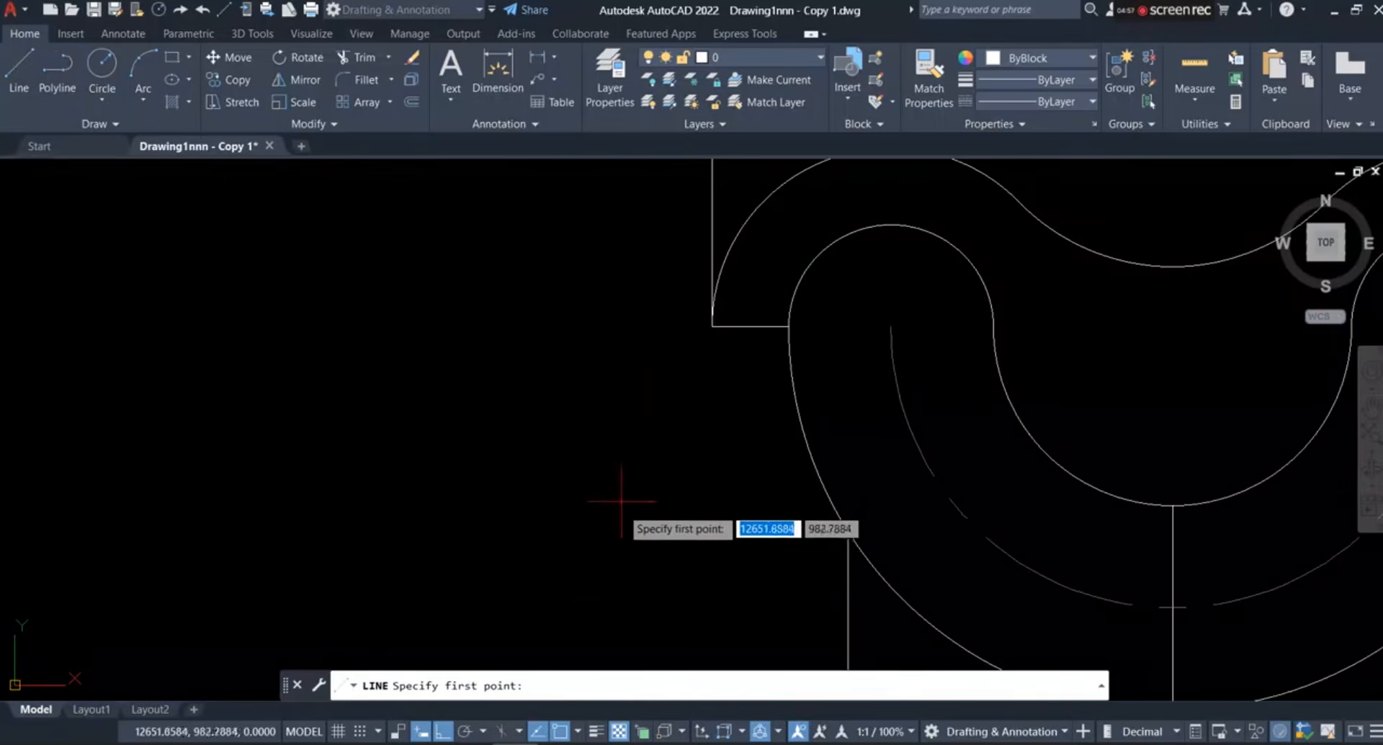
{"action": "left_click", "coordinate": [579, 732]}
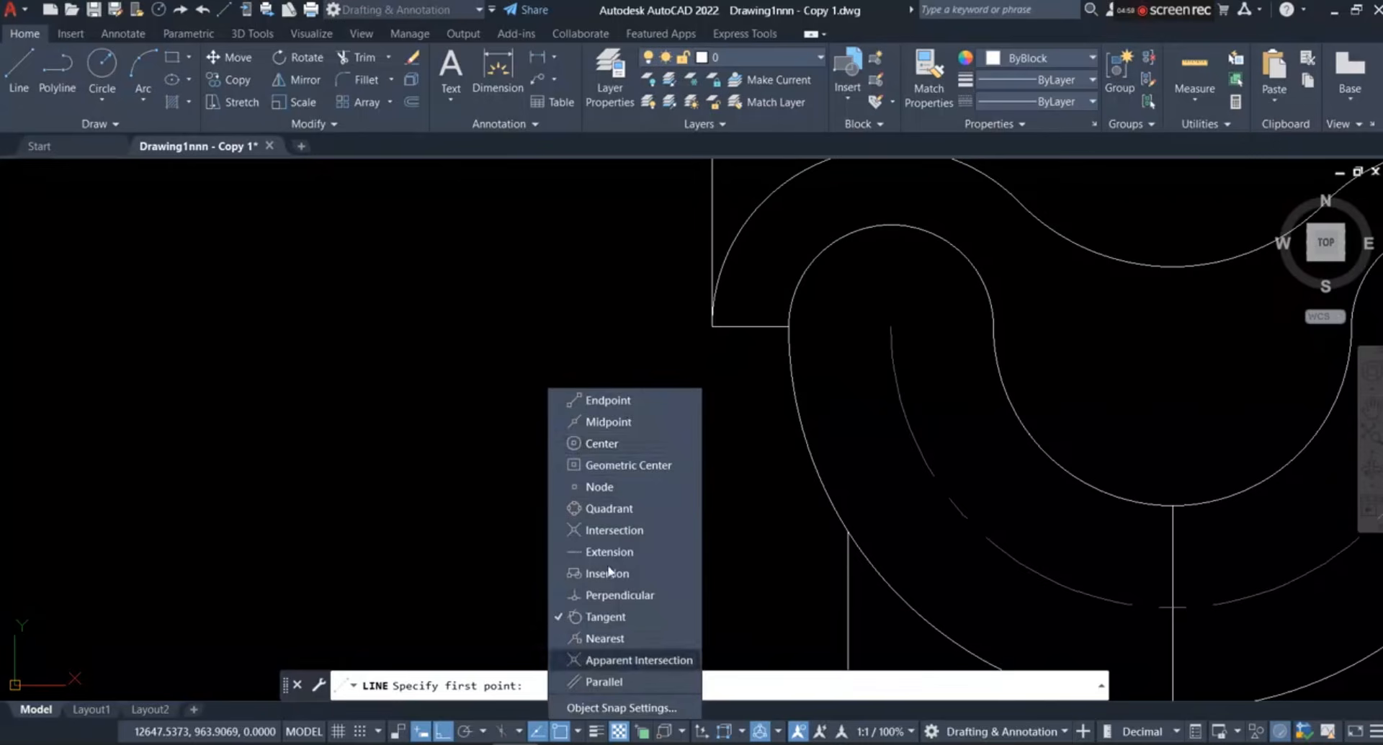
{"action": "left_click", "coordinate": [629, 467]}
{"action": "left_click", "coordinate": [622, 444]}
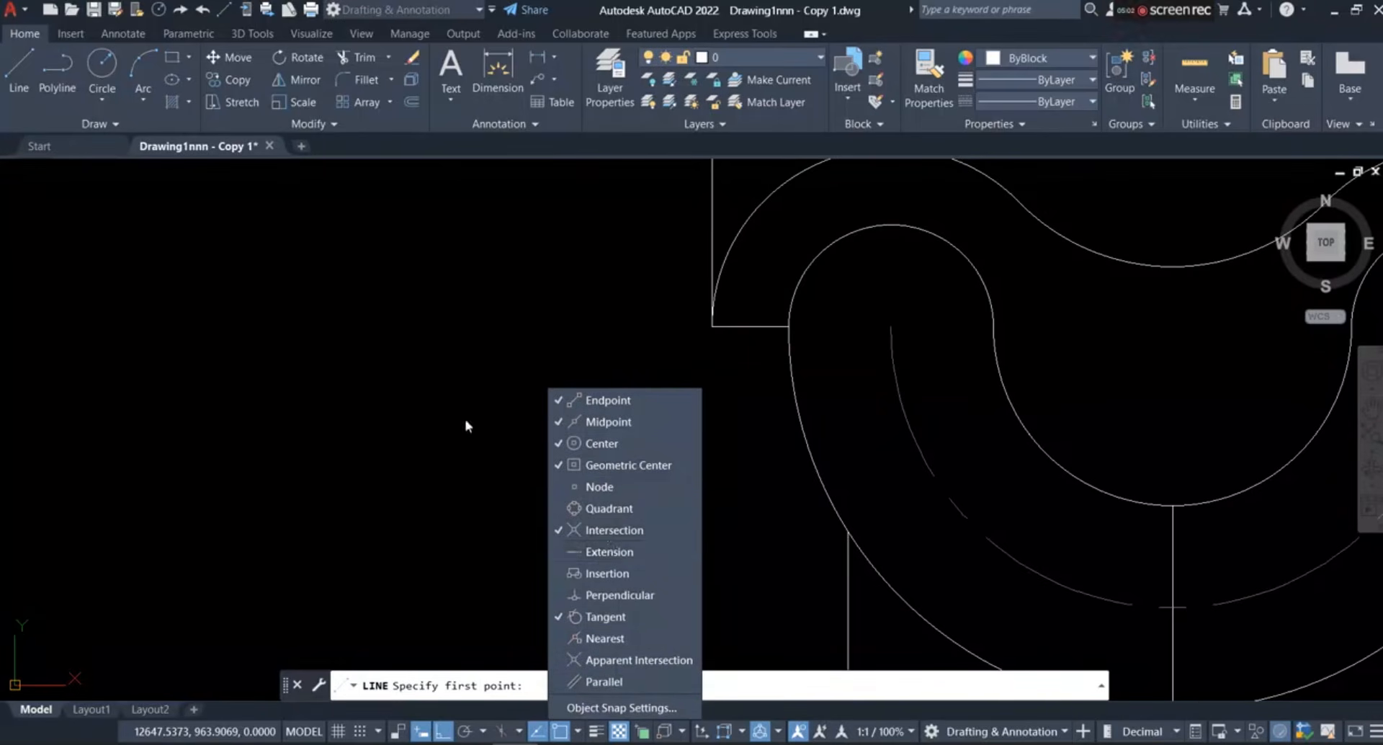
{"action": "key", "text": "Escape"}
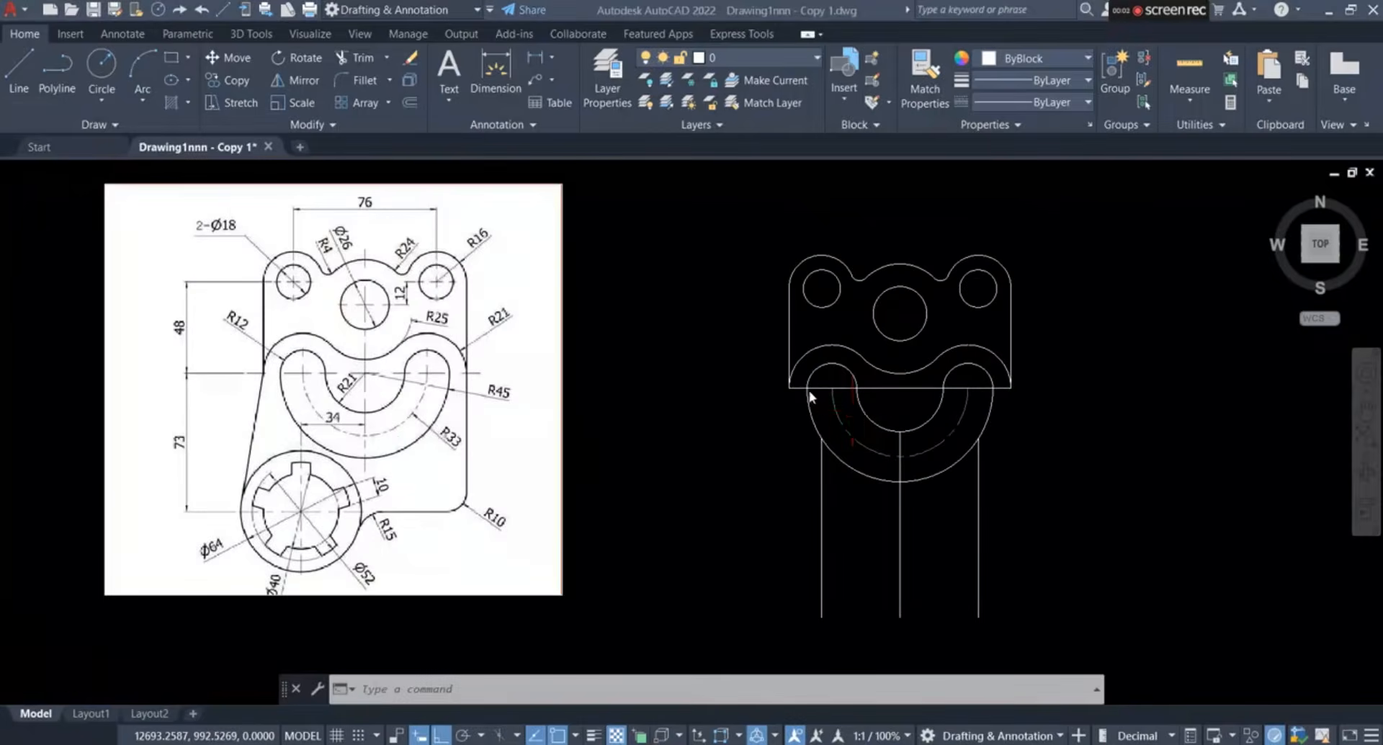
Offset the horizontal centreline through the curved slot downward by 73
{"action": "scroll", "coordinate": [809, 395], "scroll_direction": "up", "scroll_amount": 4}
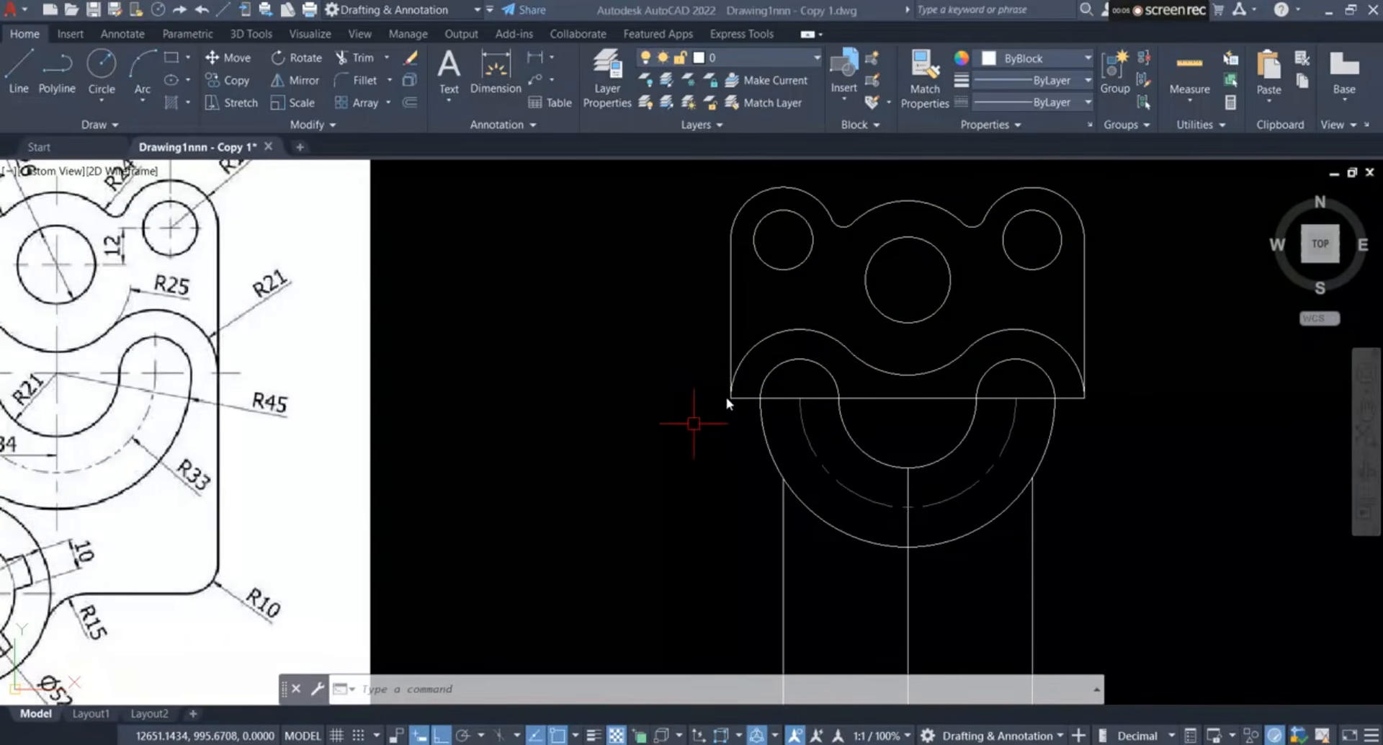
{"action": "scroll", "coordinate": [1050, 403], "scroll_direction": "down", "scroll_amount": 2}
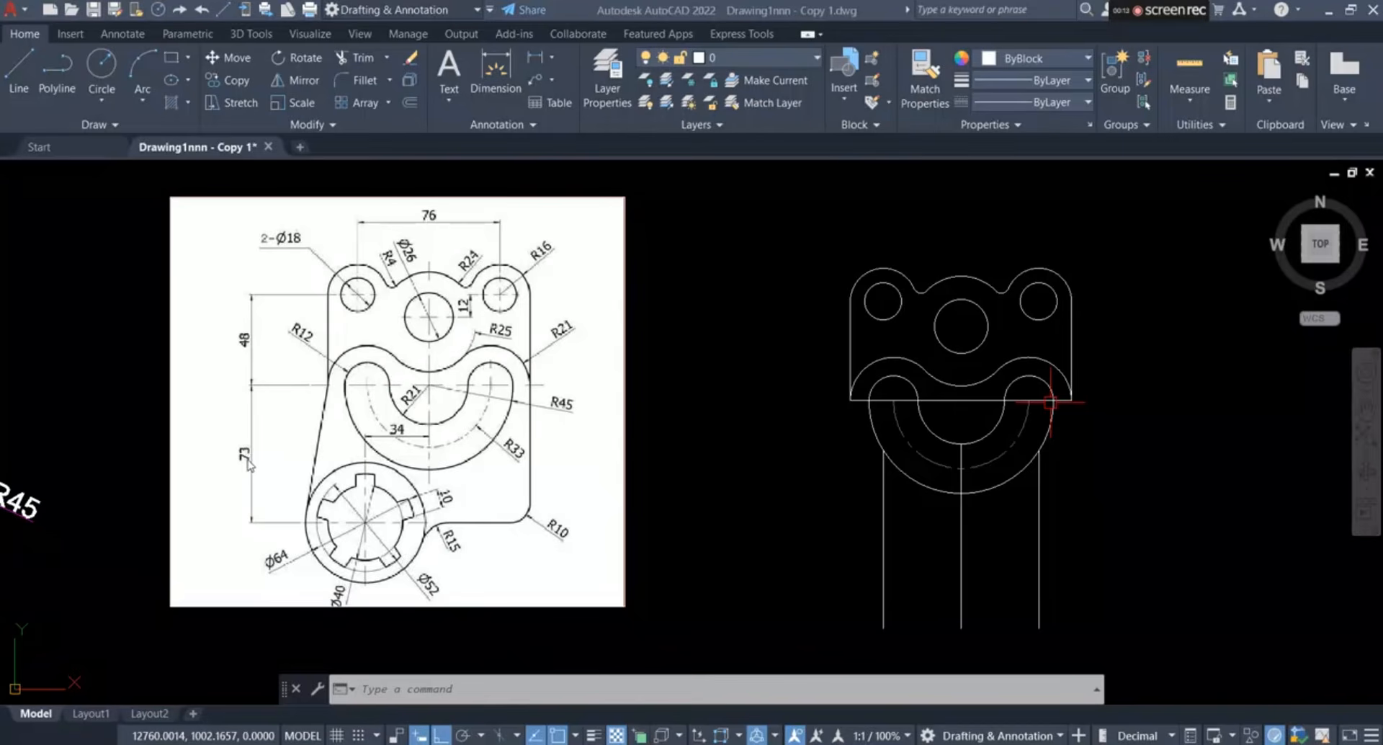
{"action": "scroll", "coordinate": [1049, 425], "scroll_direction": "up", "scroll_amount": 4}
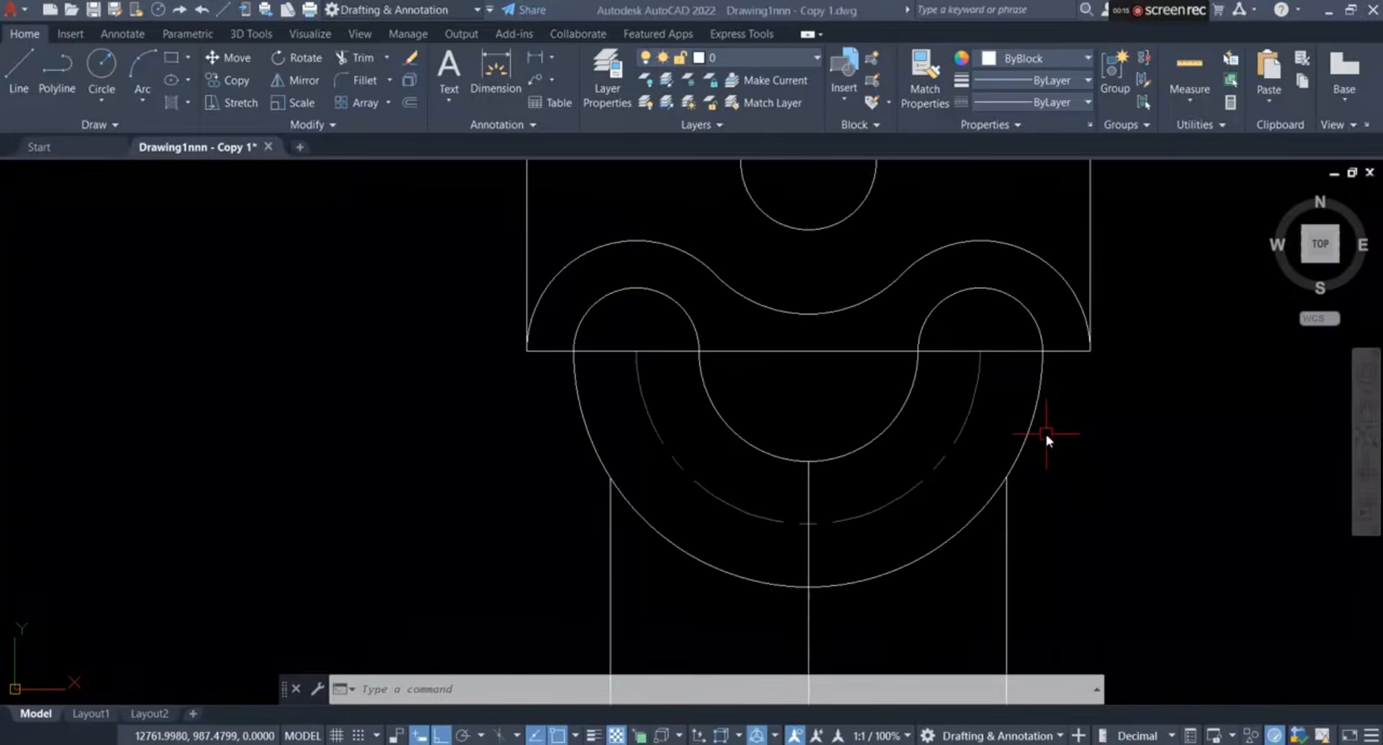
{"action": "scroll", "coordinate": [721, 346], "scroll_direction": "down", "scroll_amount": 4}
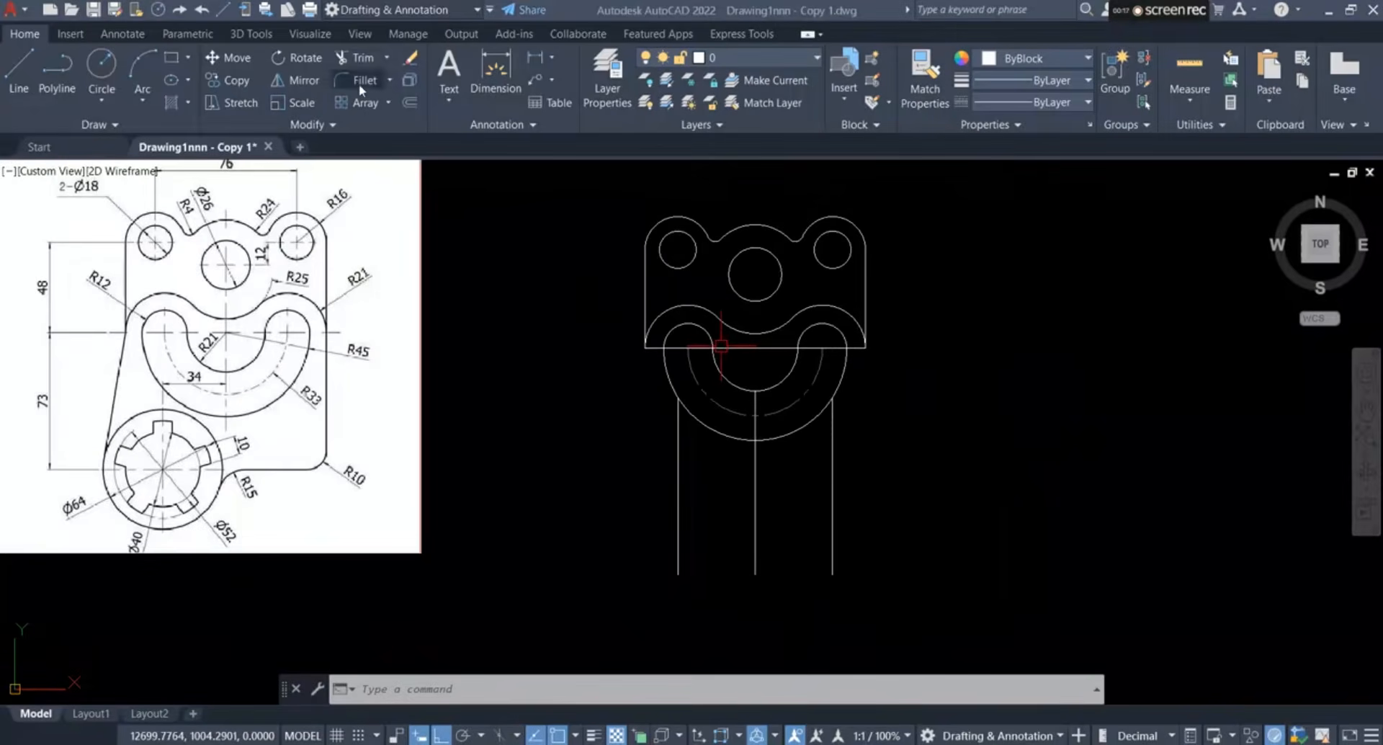
{"action": "left_click", "coordinate": [410, 103]}
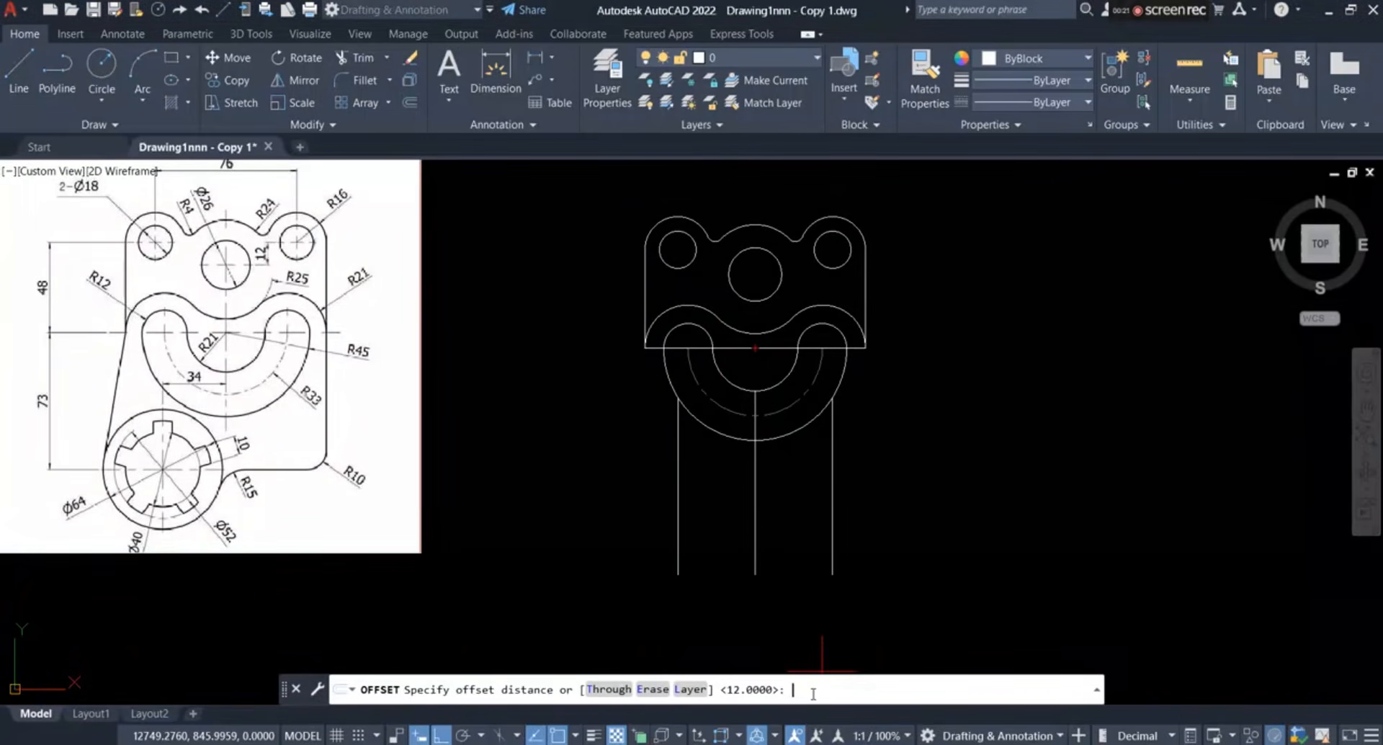
{"action": "type", "text": "73"}
{"action": "key", "text": "Return"}
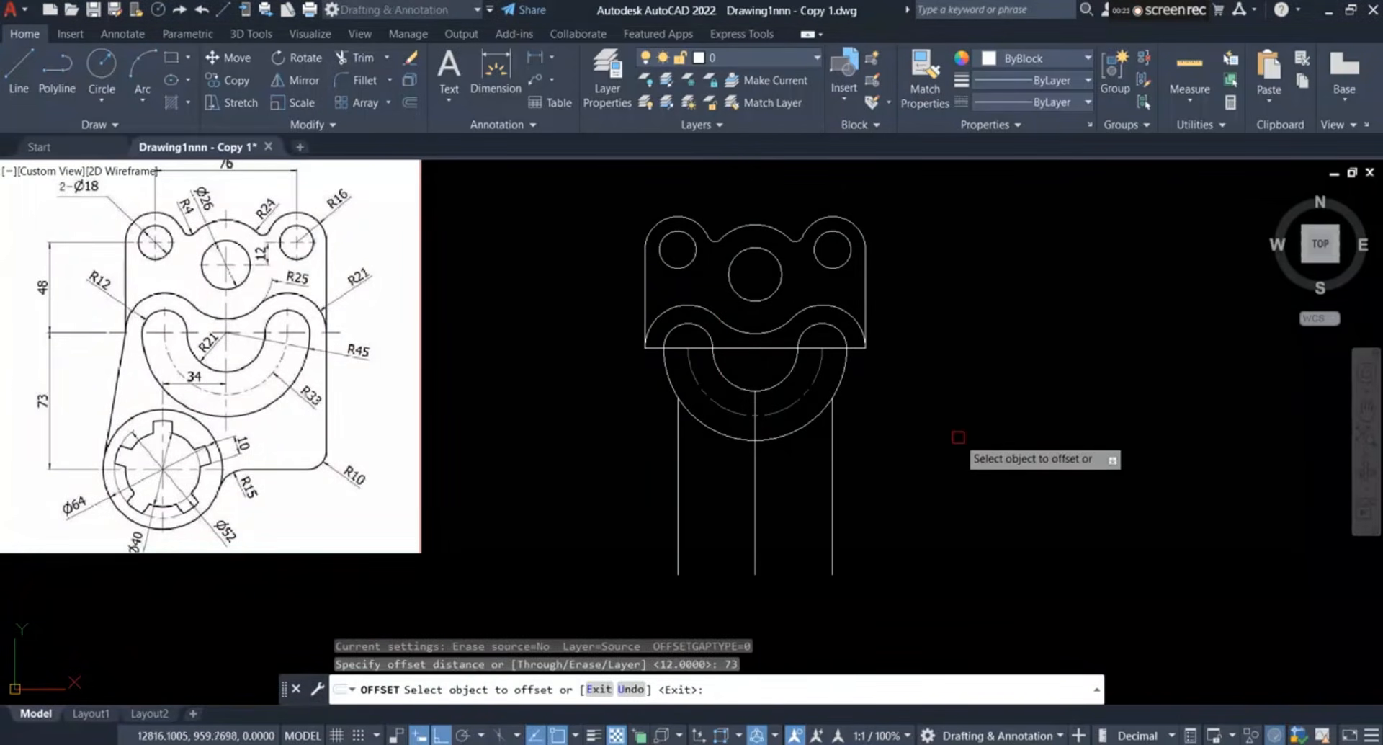
{"action": "scroll", "coordinate": [771, 338], "scroll_direction": "up", "scroll_amount": 2}
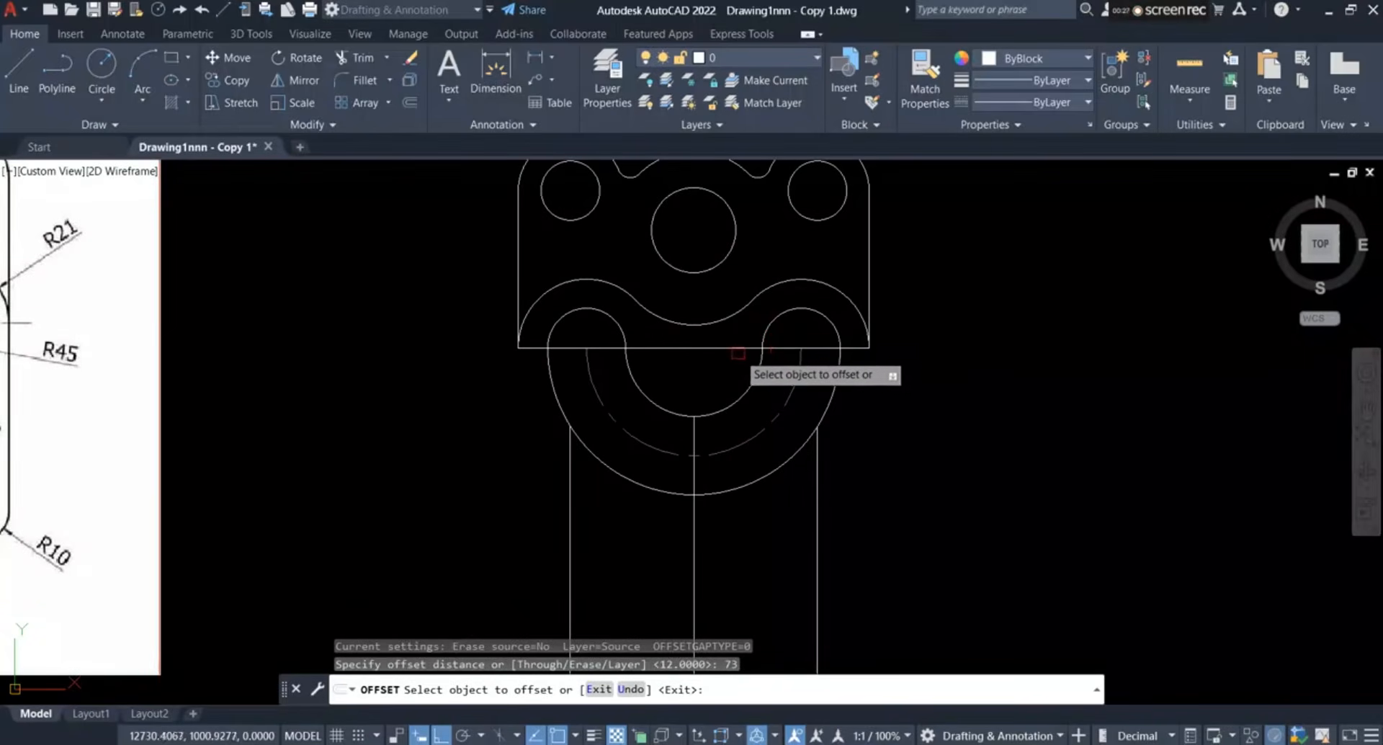
{"action": "left_click", "coordinate": [746, 349]}
{"action": "left_click", "coordinate": [914, 574]}
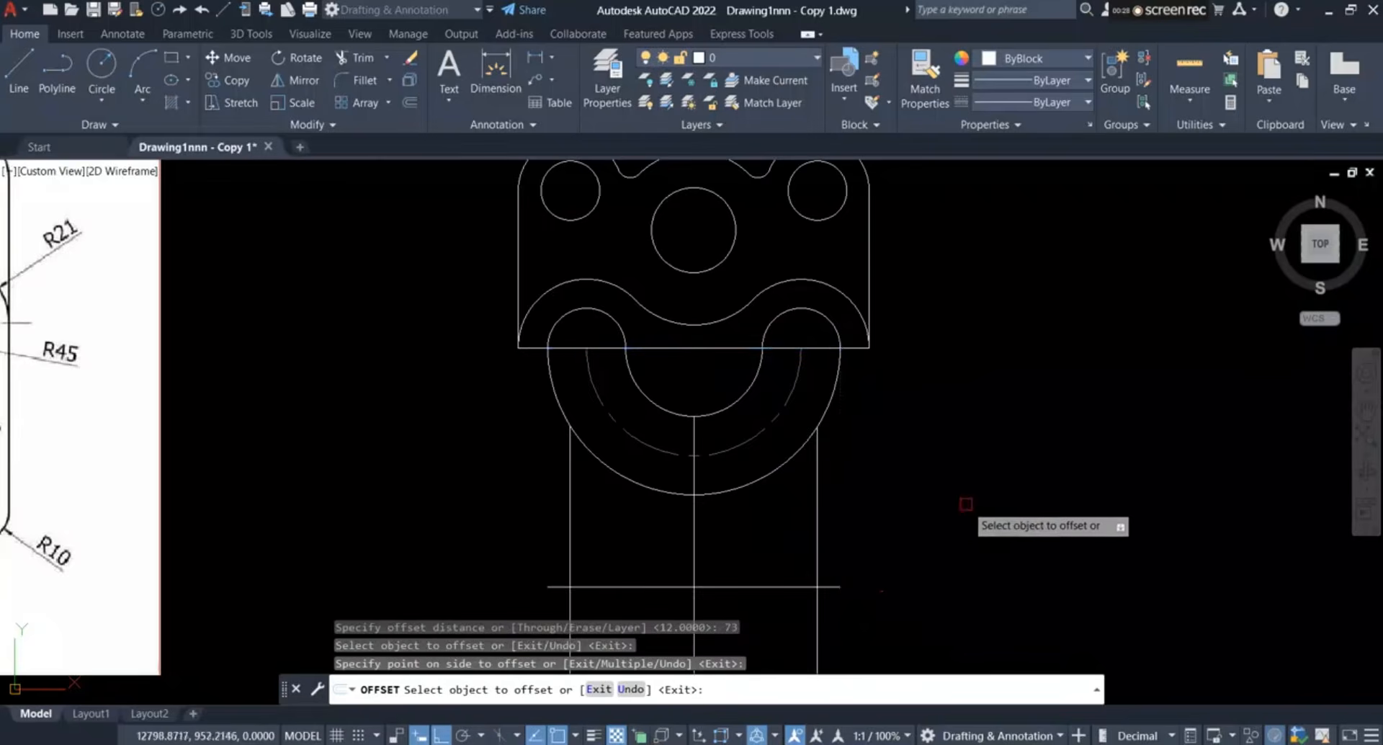
Draw a horizontal line over the lower offset centreline, running past both of its ends beyond the plate's width
{"action": "scroll", "coordinate": [963, 502], "scroll_direction": "down", "scroll_amount": 2}
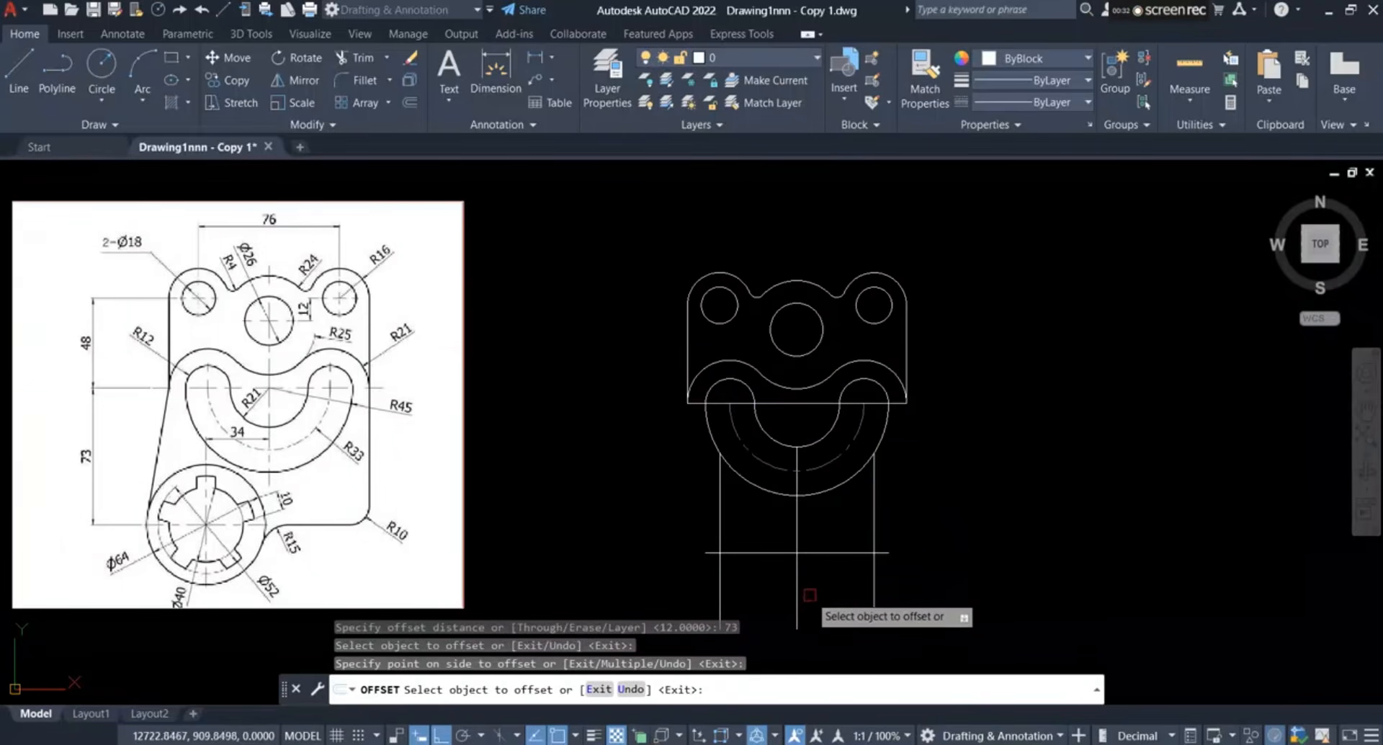
{"action": "scroll", "coordinate": [829, 580], "scroll_direction": "up", "scroll_amount": 2}
{"action": "scroll", "coordinate": [887, 548], "scroll_direction": "down", "scroll_amount": 2}
{"action": "scroll", "coordinate": [864, 555], "scroll_direction": "up", "scroll_amount": 2}
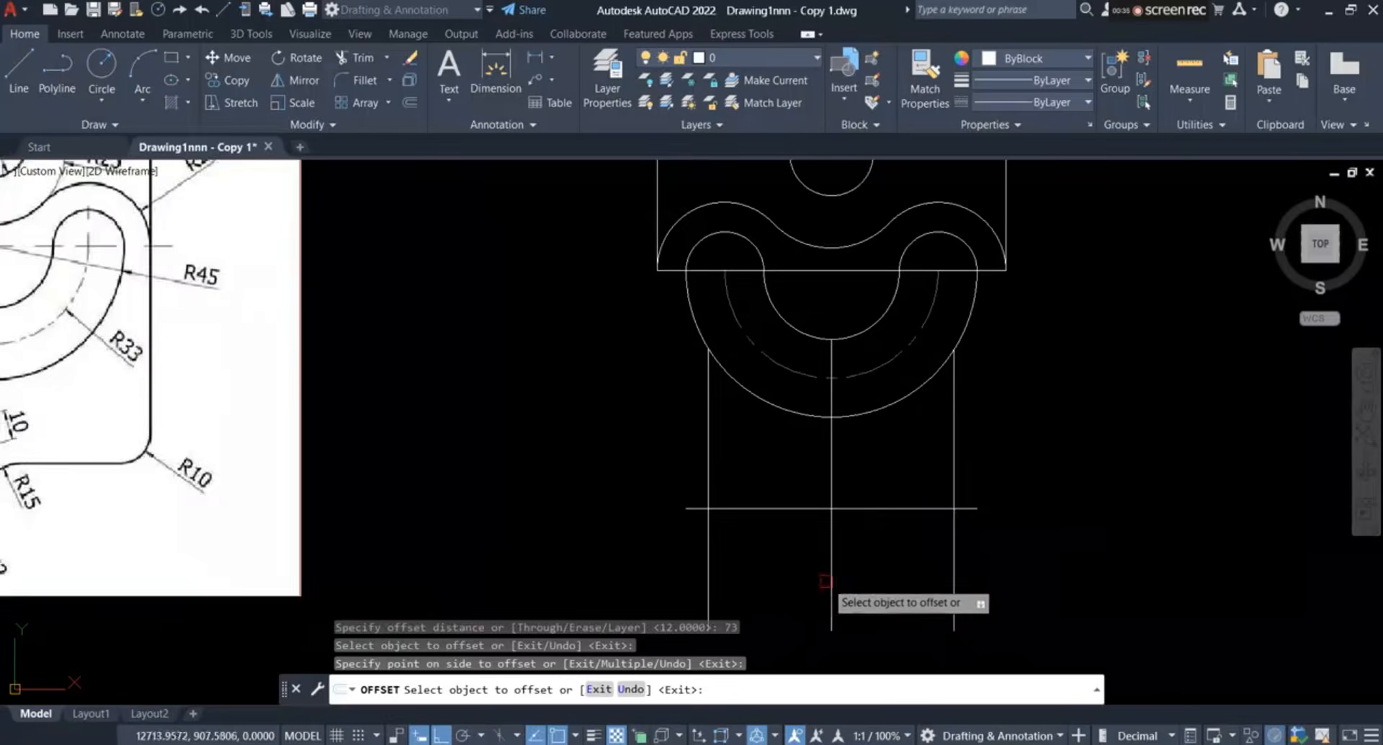
{"action": "scroll", "coordinate": [826, 580], "scroll_direction": "down", "scroll_amount": 2}
{"action": "scroll", "coordinate": [858, 552], "scroll_direction": "up", "scroll_amount": 1}
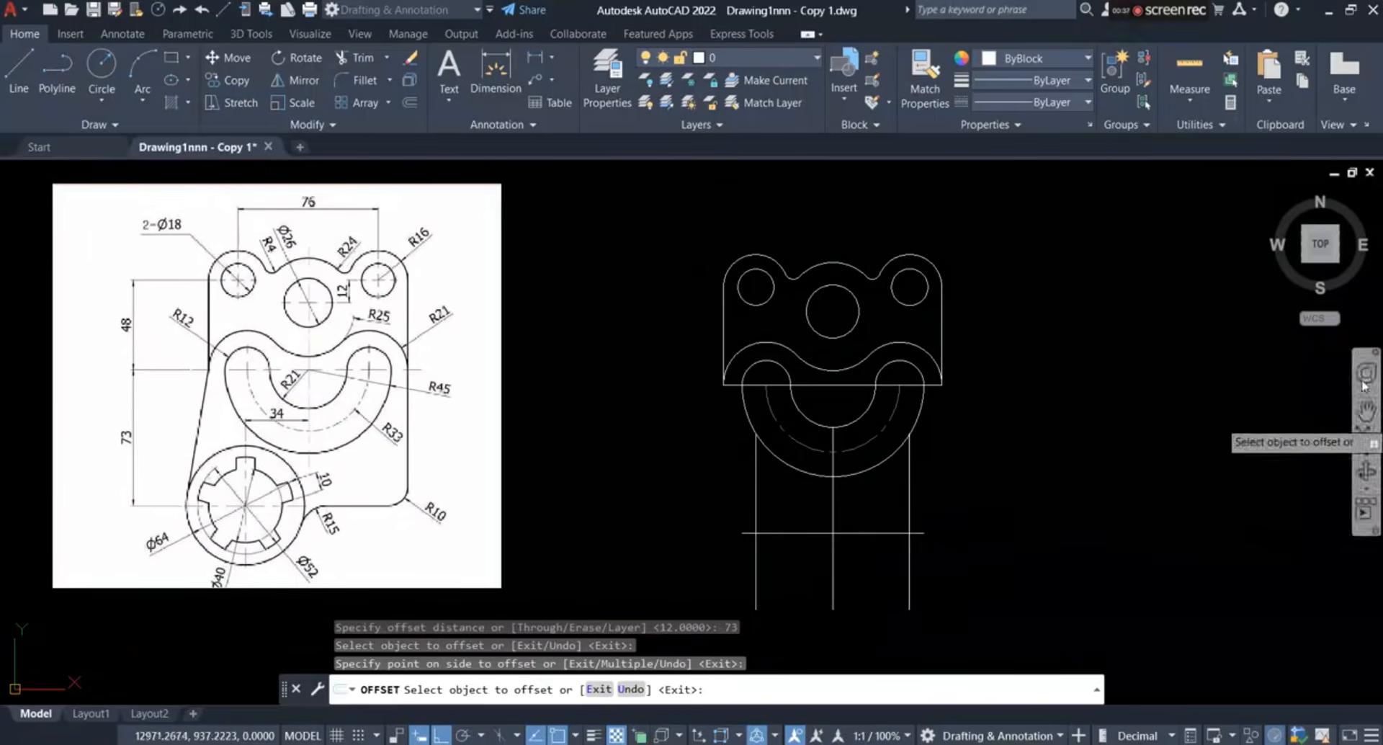
{"action": "left_click", "coordinate": [29, 74]}
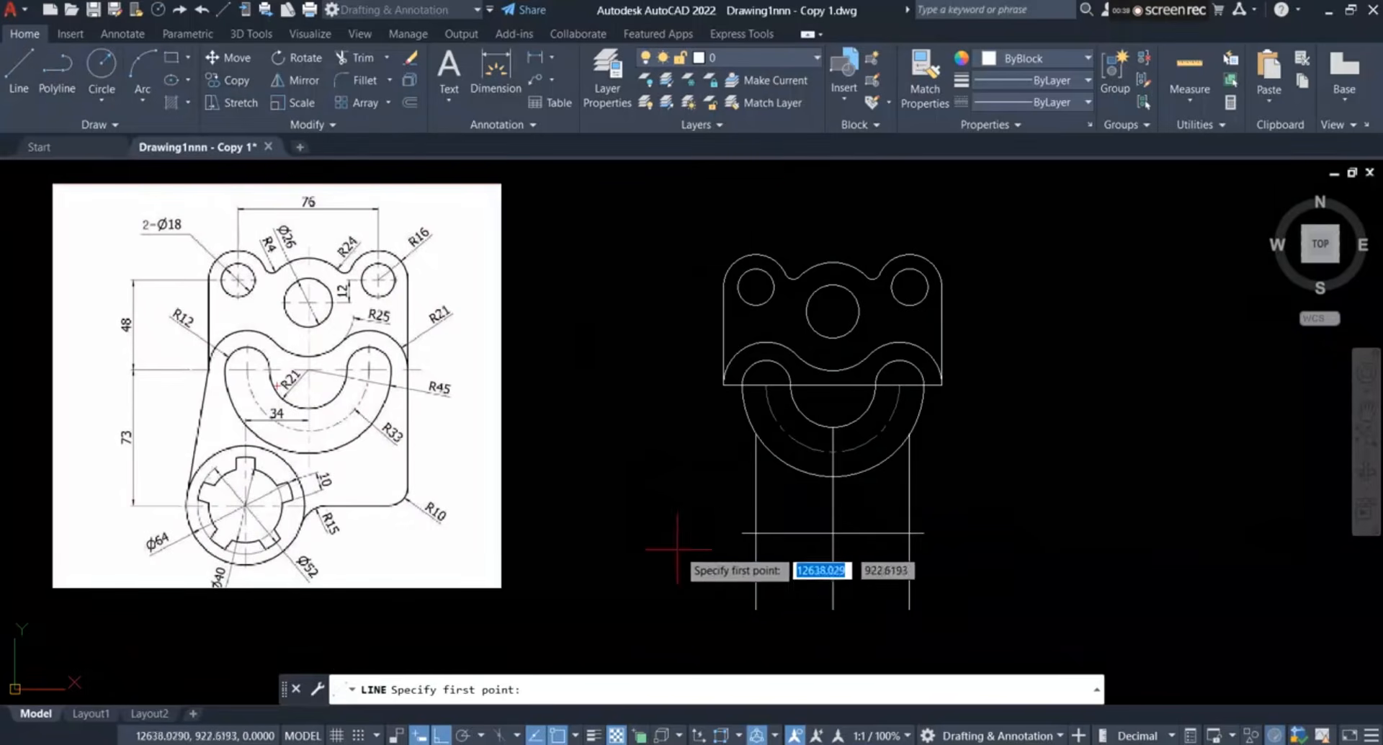
{"action": "left_click", "coordinate": [742, 533]}
{"action": "left_click", "coordinate": [659, 533]}
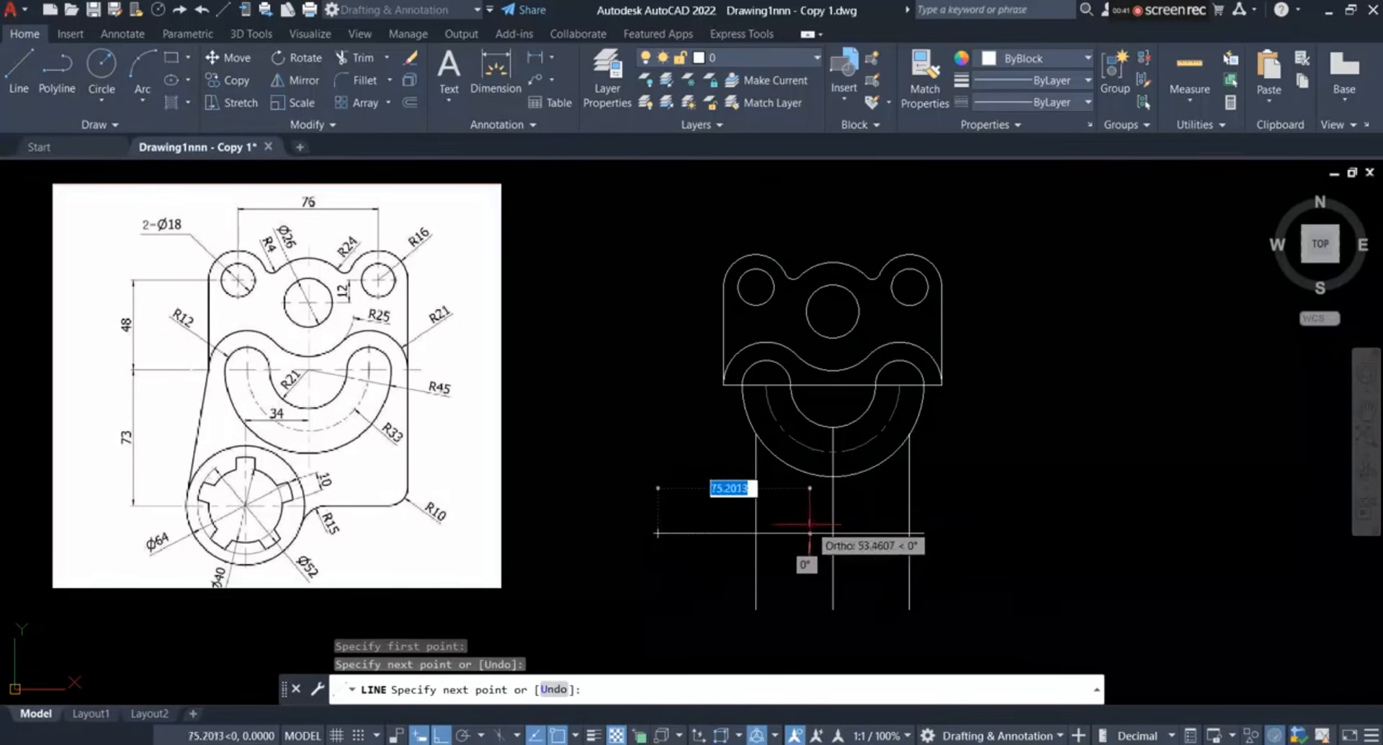
{"action": "left_click", "coordinate": [1023, 533]}
{"action": "right_click", "coordinate": [1034, 439]}
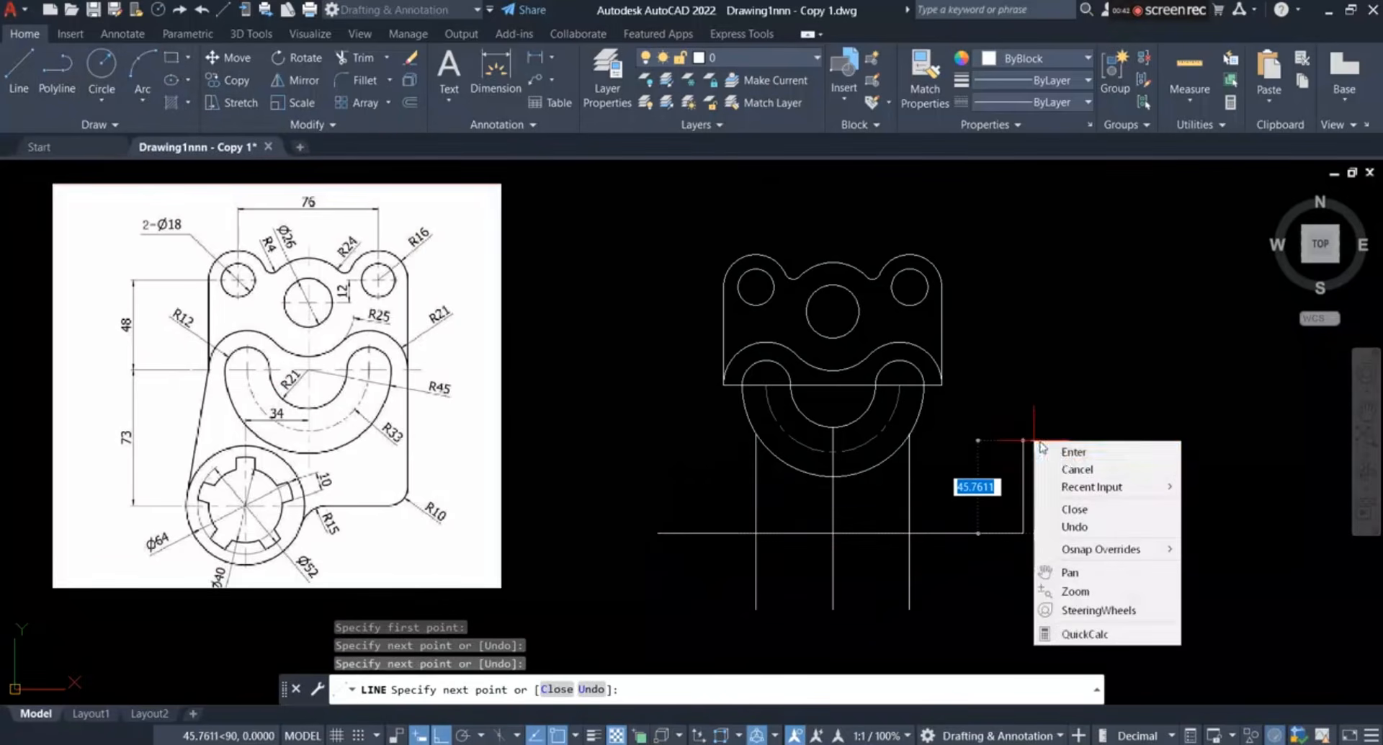
{"action": "left_click", "coordinate": [1059, 454]}
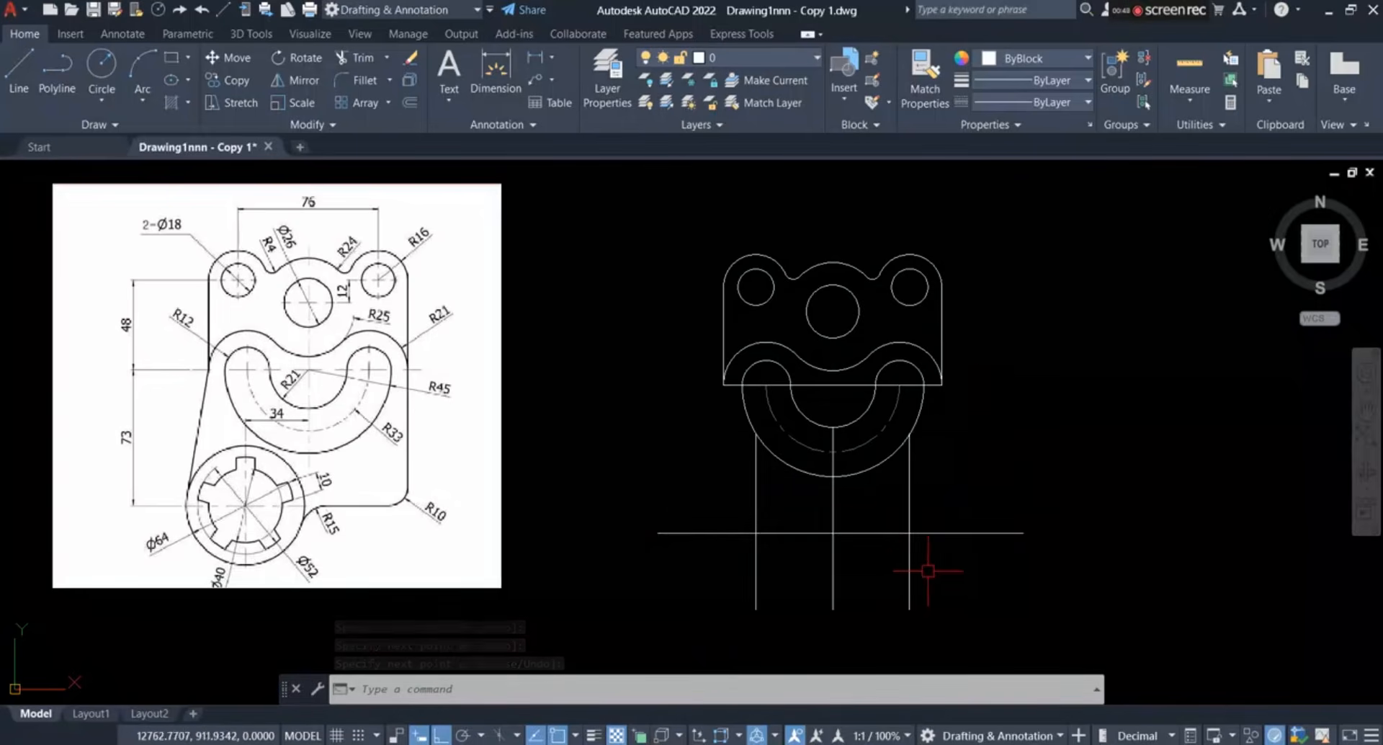
Offset the lower part's vertical centreline 34 to the left
{"action": "scroll", "coordinate": [860, 593], "scroll_direction": "up", "scroll_amount": 2}
{"action": "scroll", "coordinate": [855, 588], "scroll_direction": "down", "scroll_amount": 2}
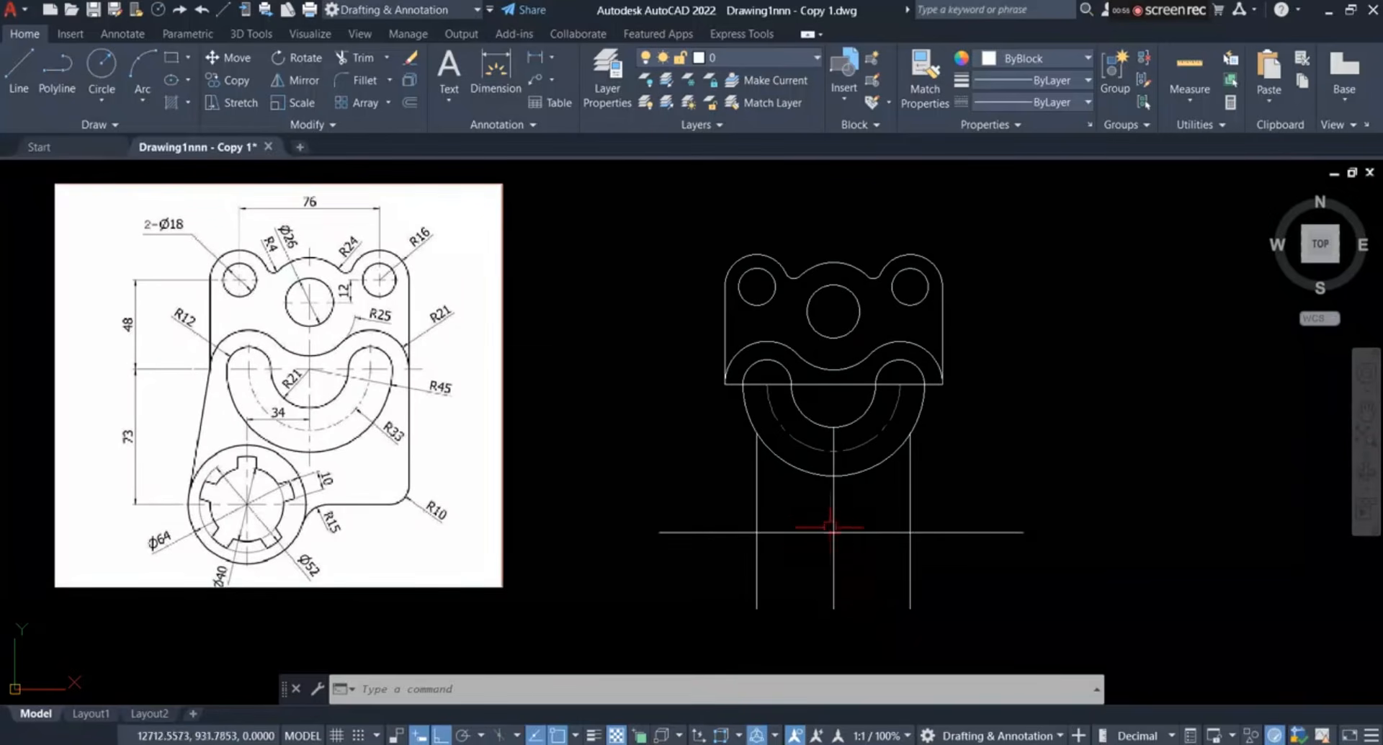
{"action": "scroll", "coordinate": [832, 523], "scroll_direction": "up", "scroll_amount": 2}
{"action": "scroll", "coordinate": [836, 523], "scroll_direction": "down", "scroll_amount": 2}
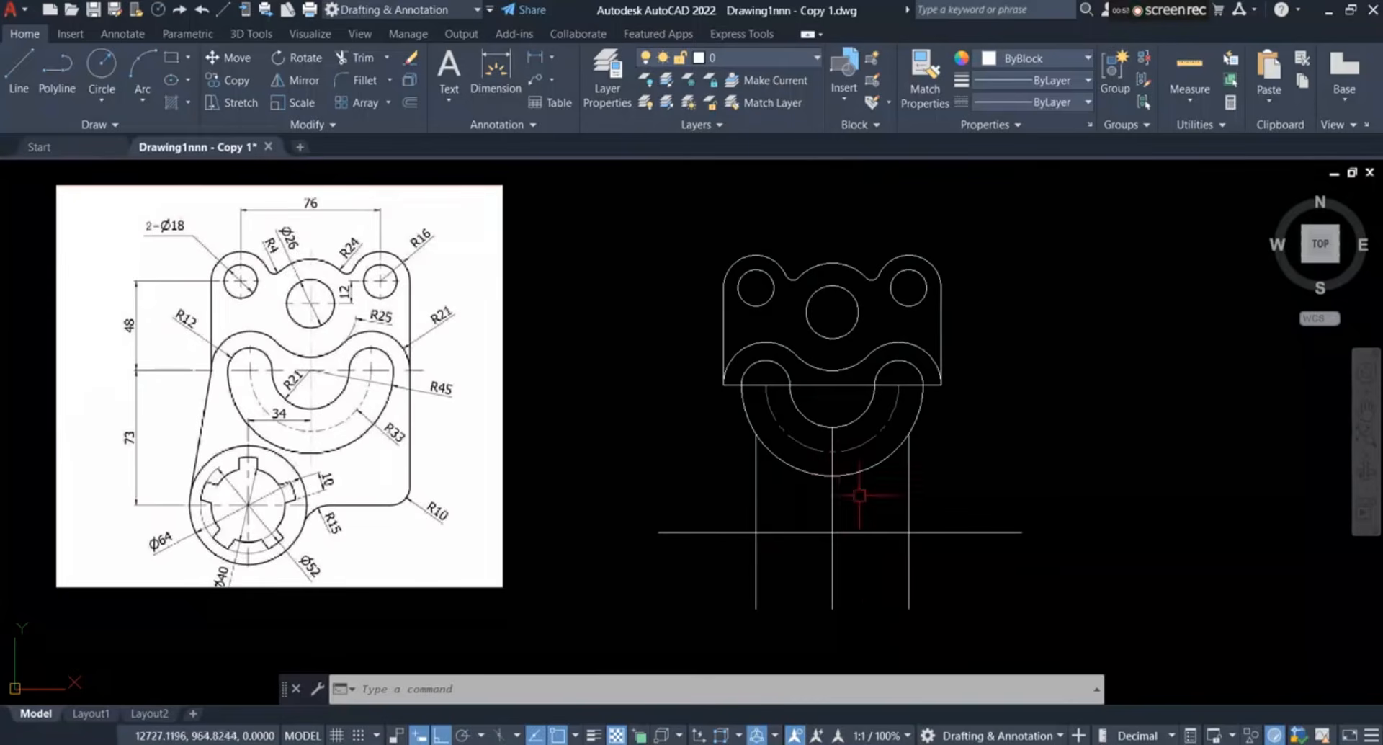
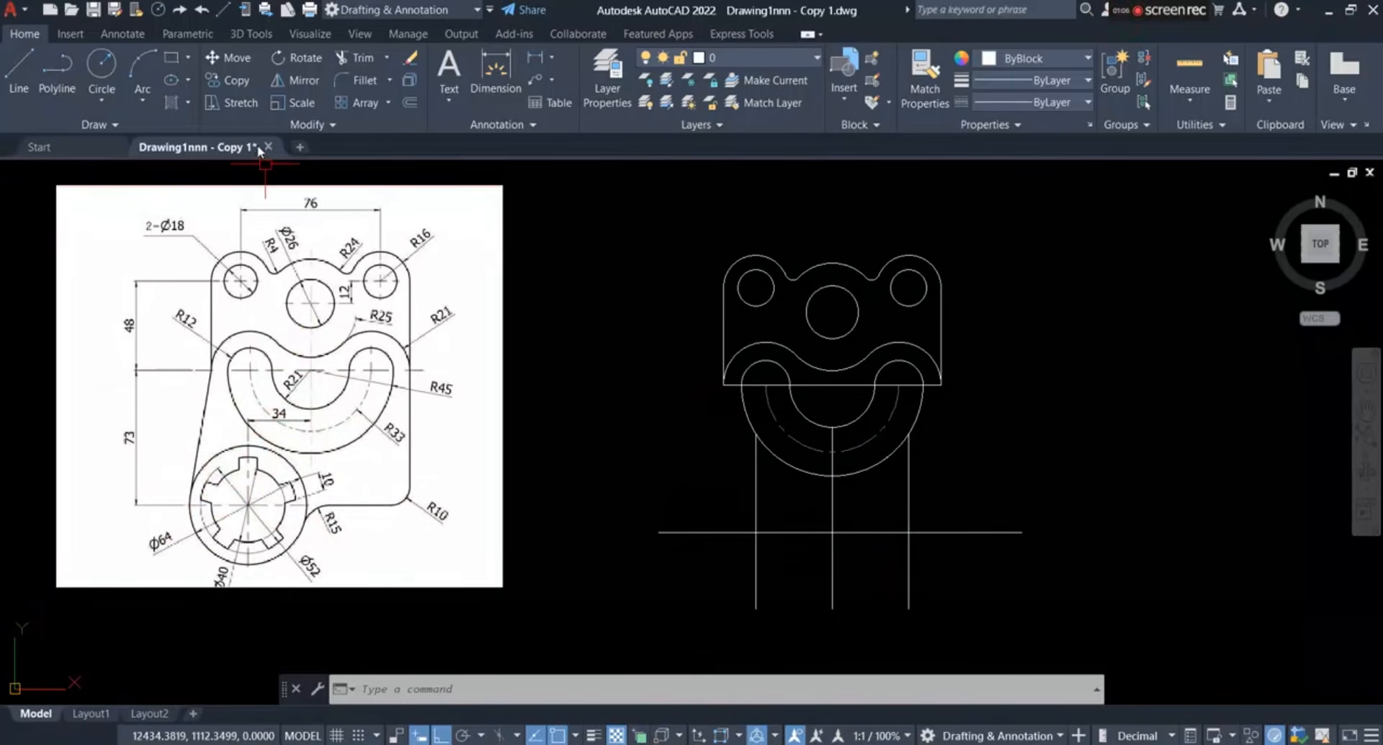
{"action": "left_click", "coordinate": [409, 104]}
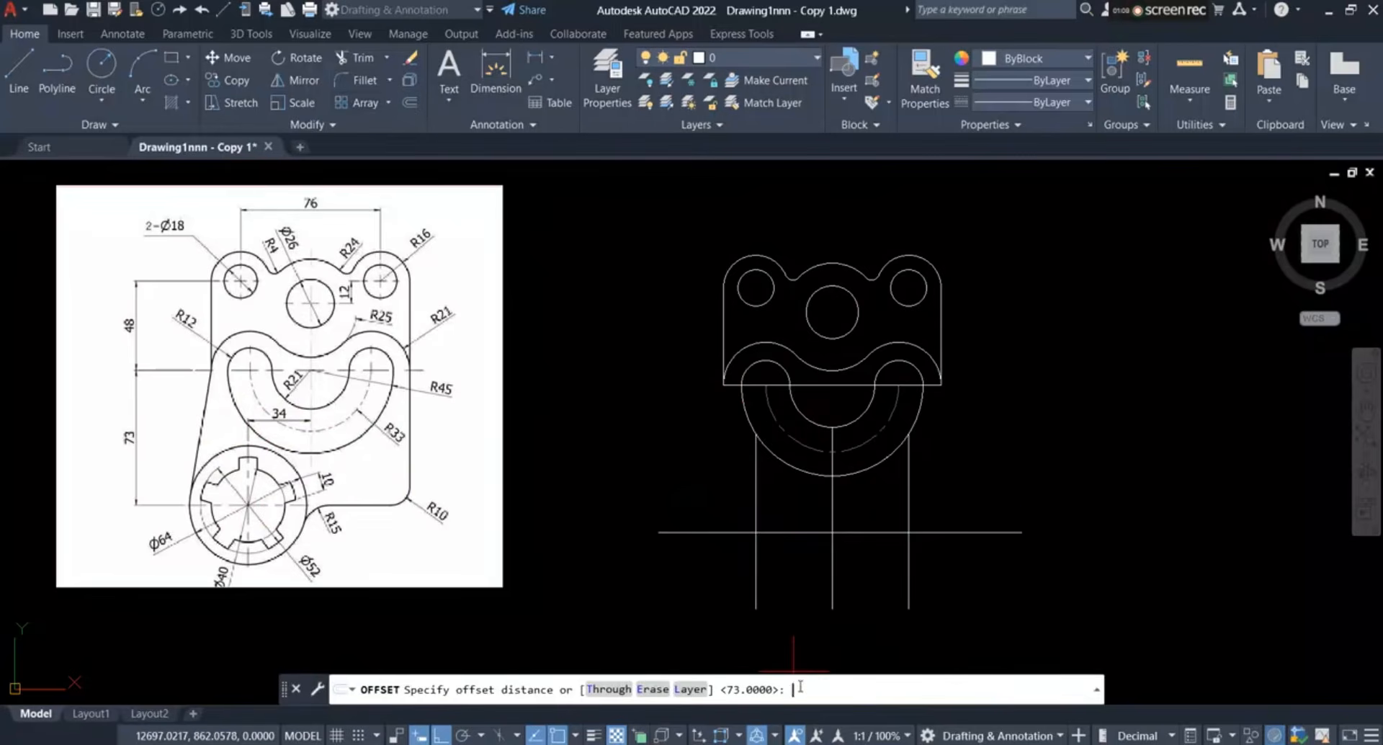
{"action": "type", "text": "34"}
{"action": "key", "text": "Return"}
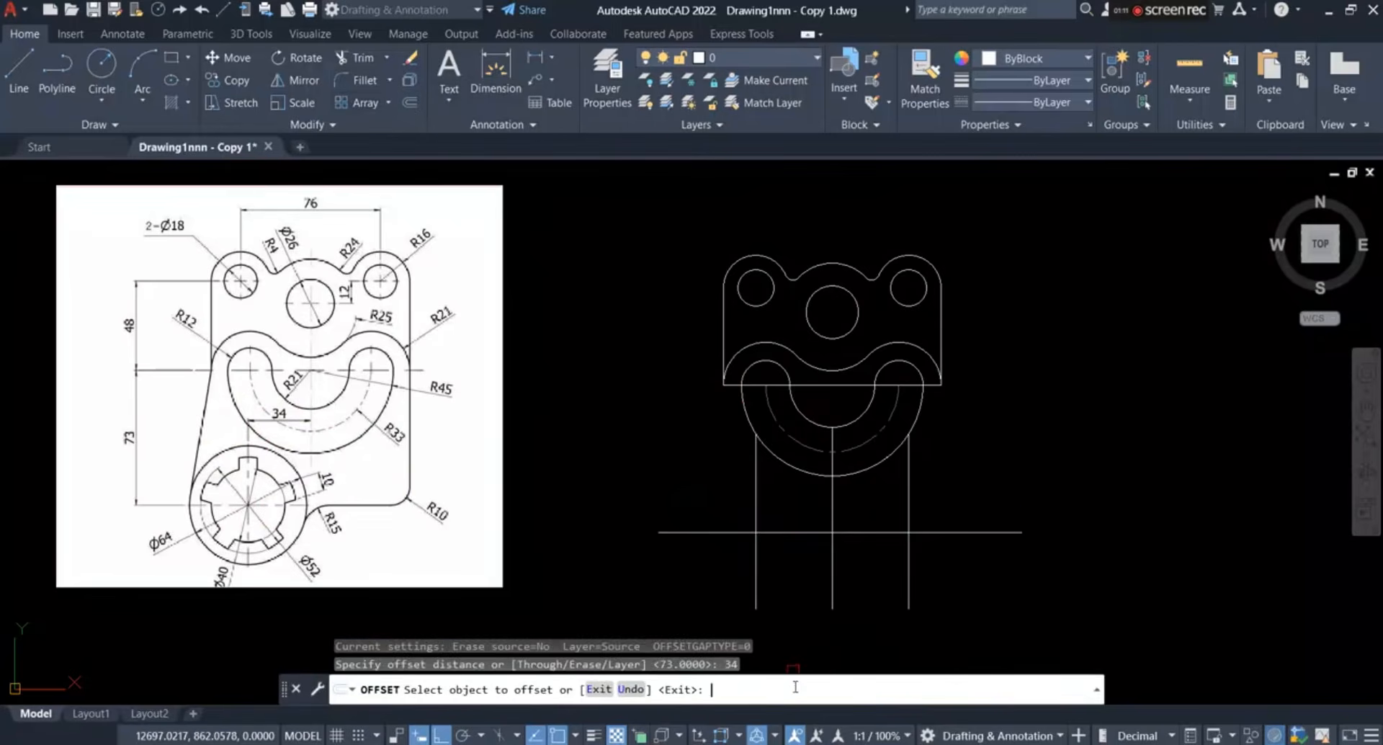
{"action": "left_click", "coordinate": [832, 537]}
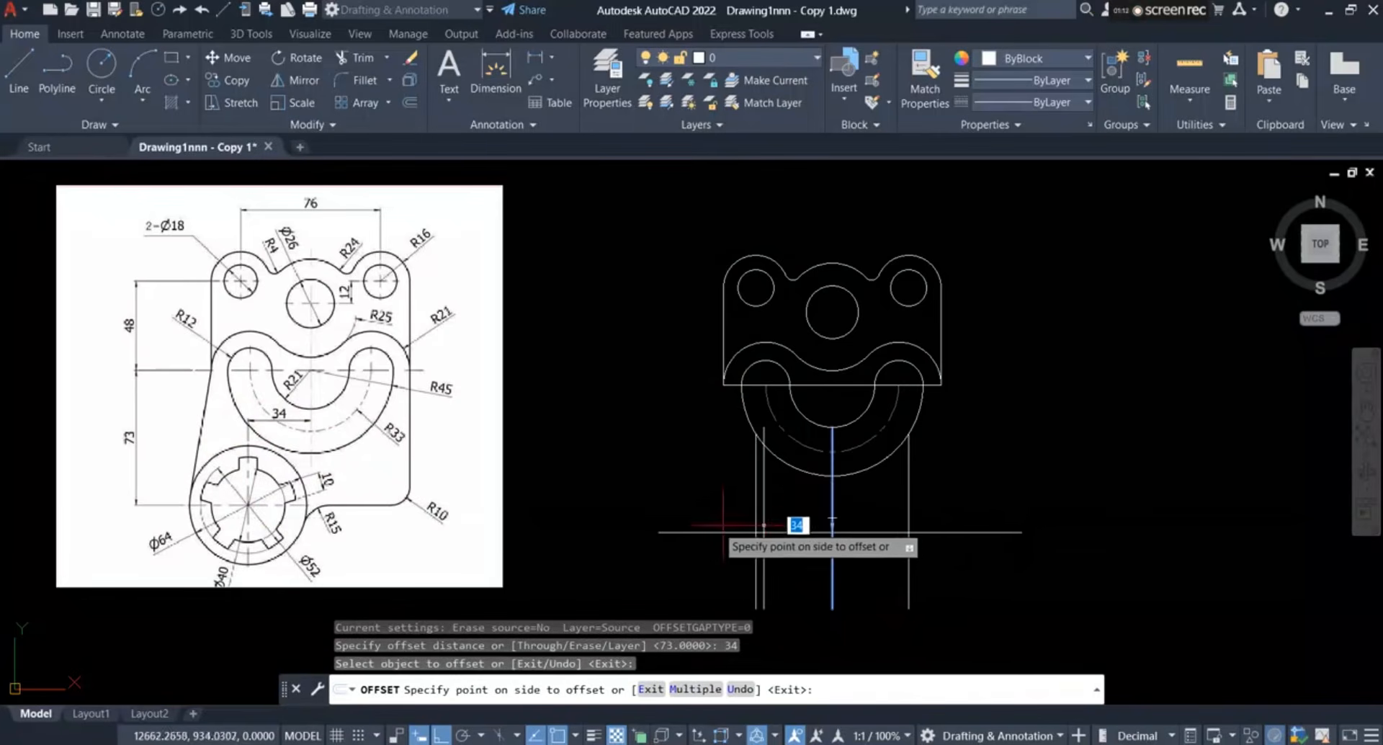
{"action": "left_click", "coordinate": [649, 511]}
{"action": "scroll", "coordinate": [748, 533], "scroll_direction": "up", "scroll_amount": 3}
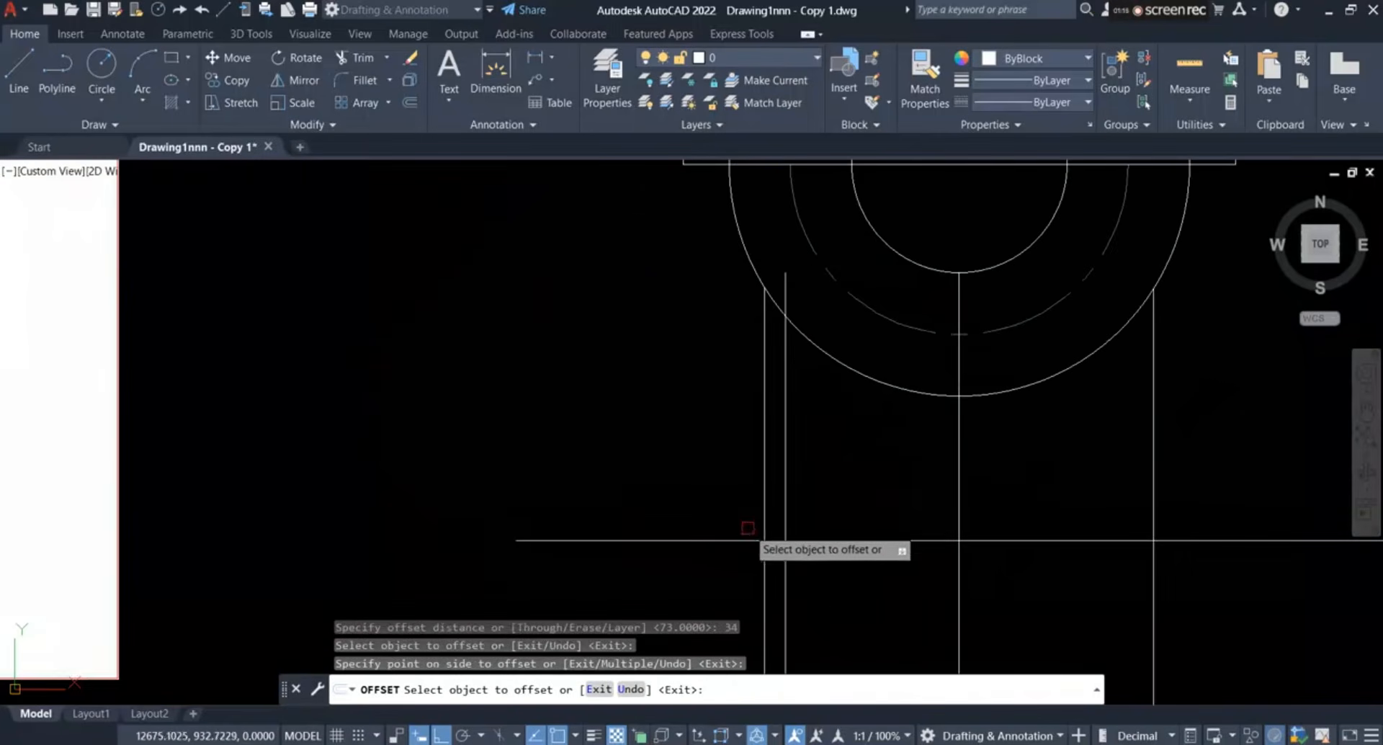
Trim away the leftover vertical construction line just left of the 34 offset line, above and below the horizontal line
{"action": "left_click", "coordinate": [364, 57]}
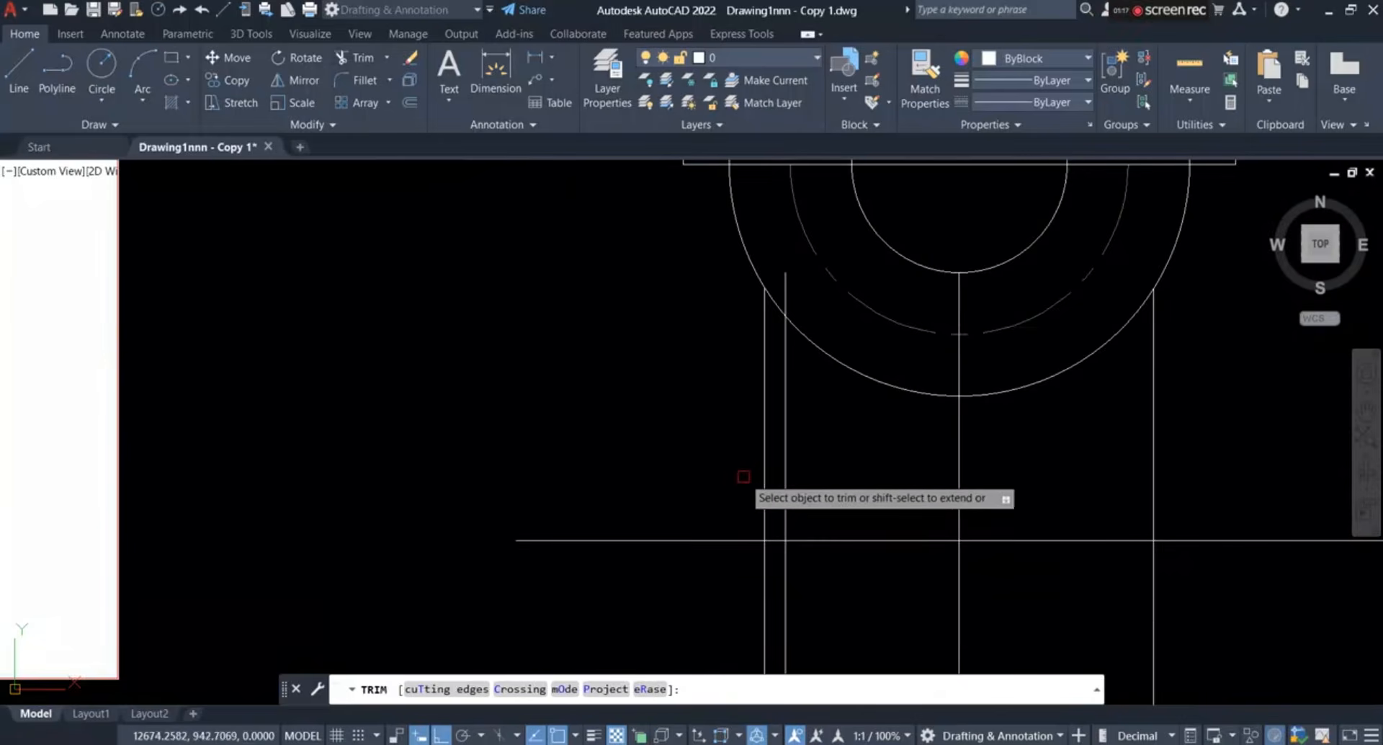
{"action": "left_click", "coordinate": [765, 448]}
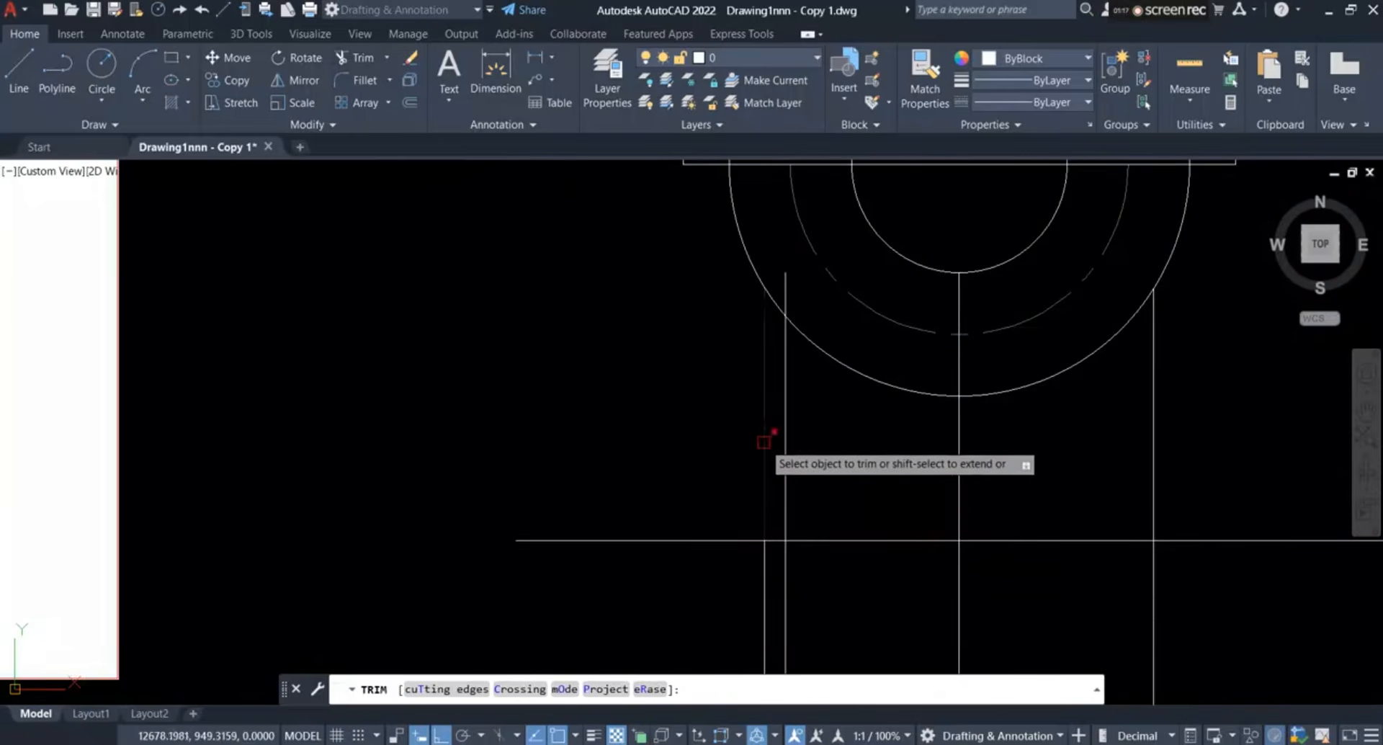
{"action": "left_click", "coordinate": [765, 604]}
{"action": "scroll", "coordinate": [756, 539], "scroll_direction": "down", "scroll_amount": 4}
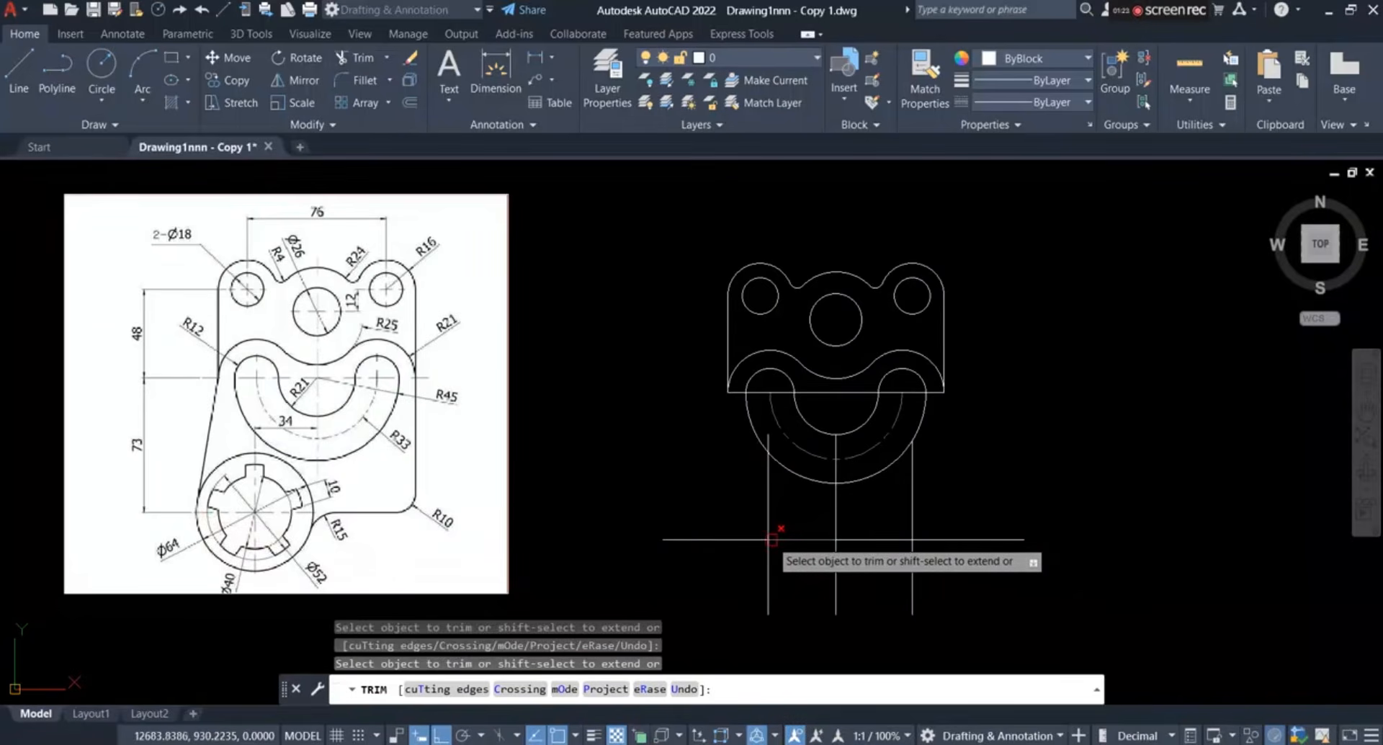
Draw a 40 diameter circle centred where the 34 offset line crosses the lower horizontal line
{"action": "scroll", "coordinate": [288, 532], "scroll_direction": "up", "scroll_amount": 2}
{"action": "scroll", "coordinate": [263, 506], "scroll_direction": "down", "scroll_amount": 2}
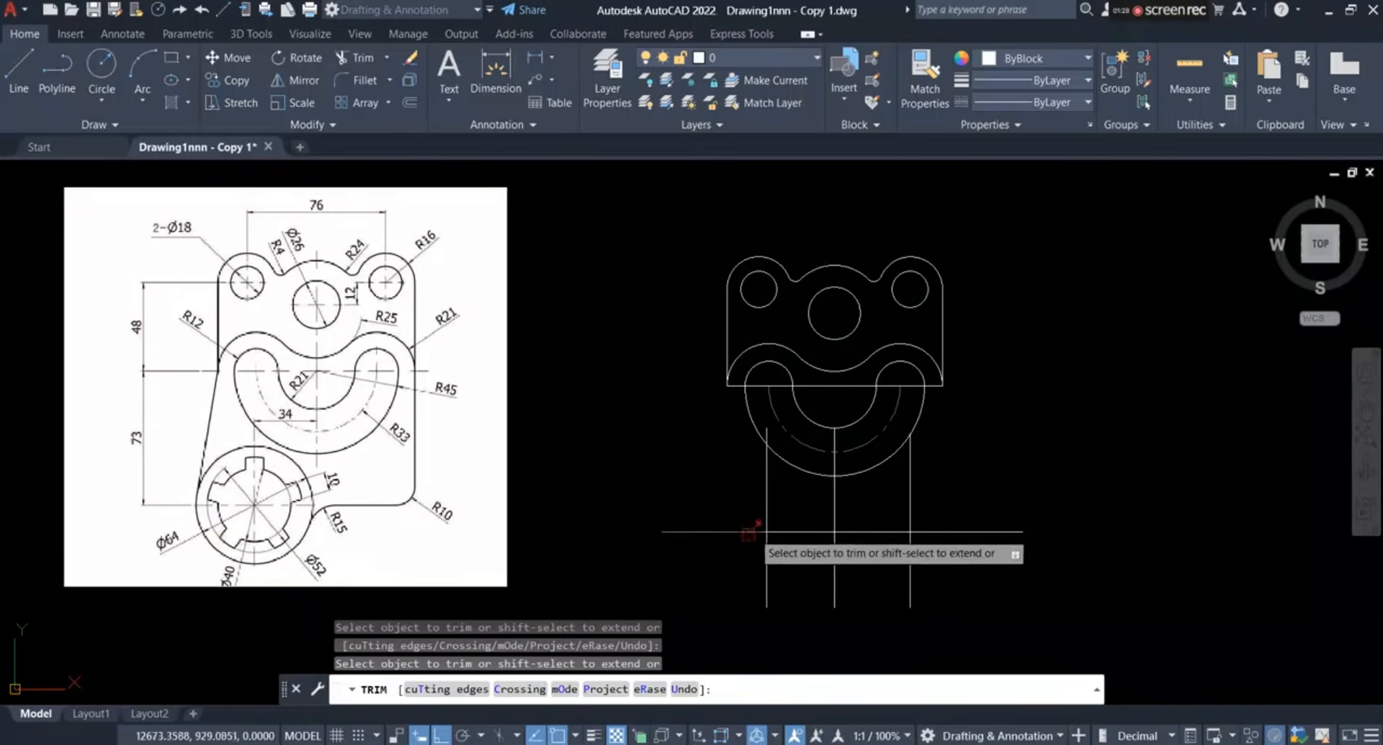
{"action": "left_click", "coordinate": [110, 99]}
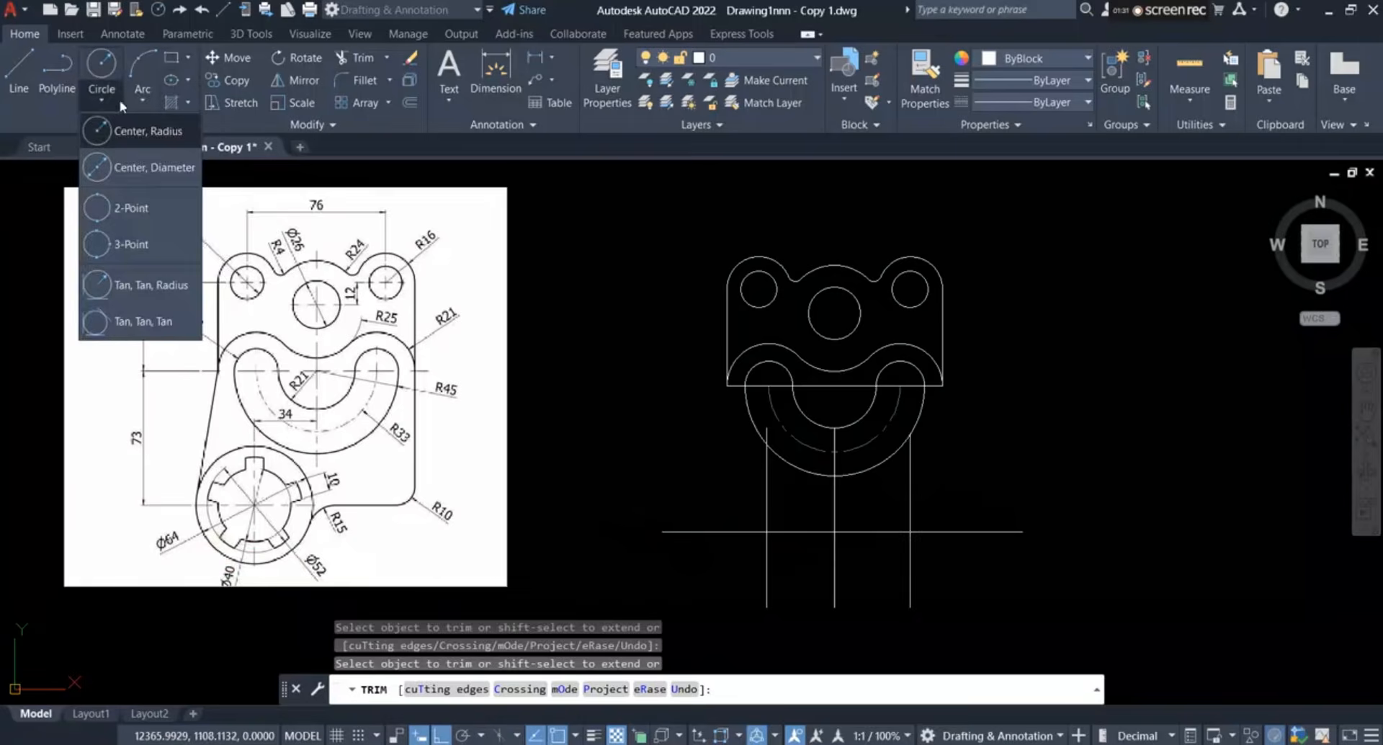
{"action": "left_click", "coordinate": [159, 170]}
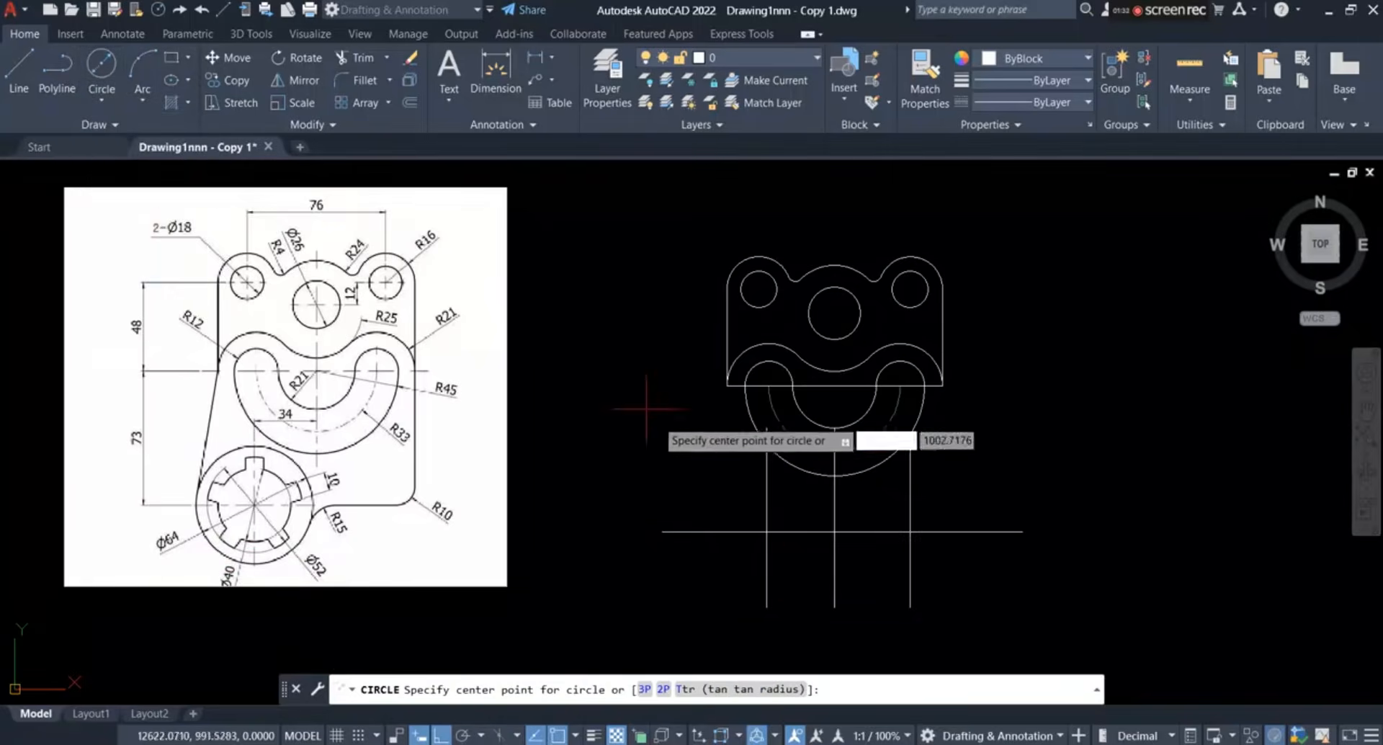
{"action": "left_click", "coordinate": [767, 532]}
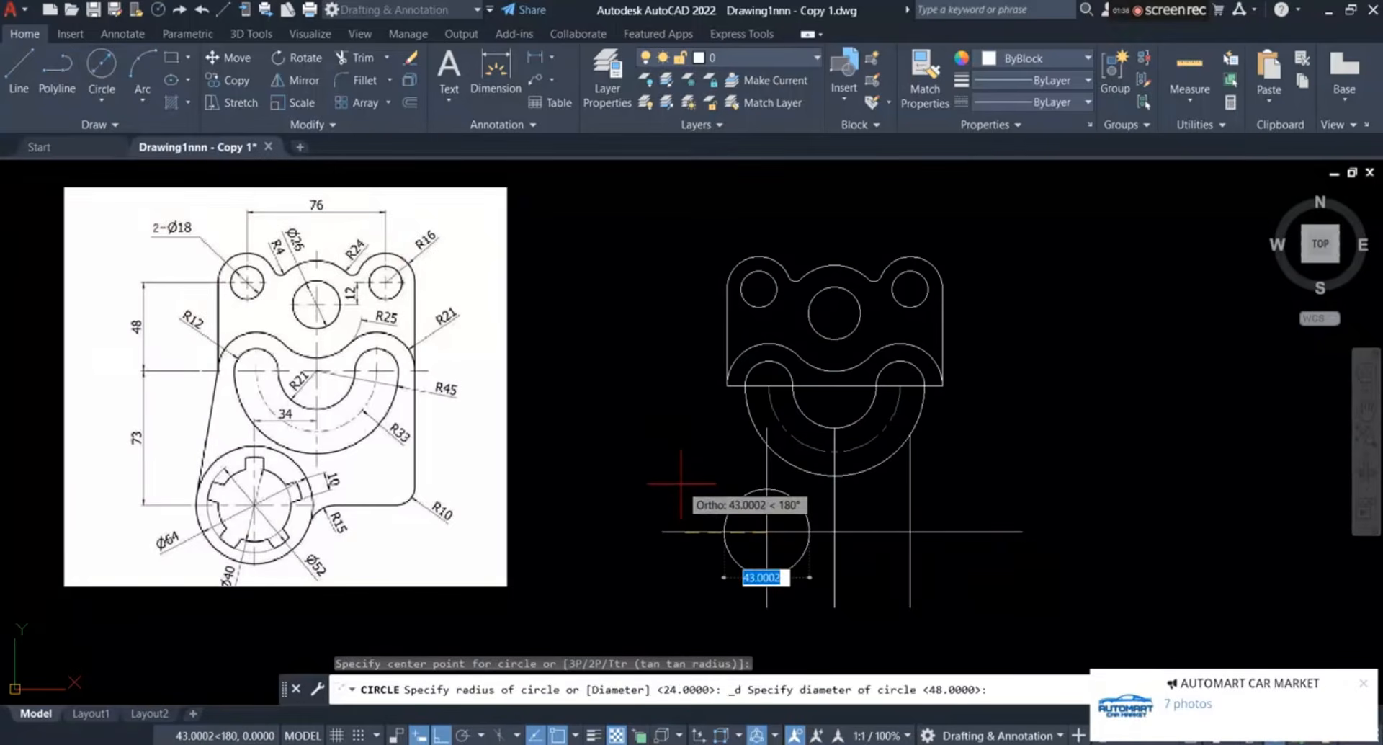
{"action": "key", "text": "Return"}
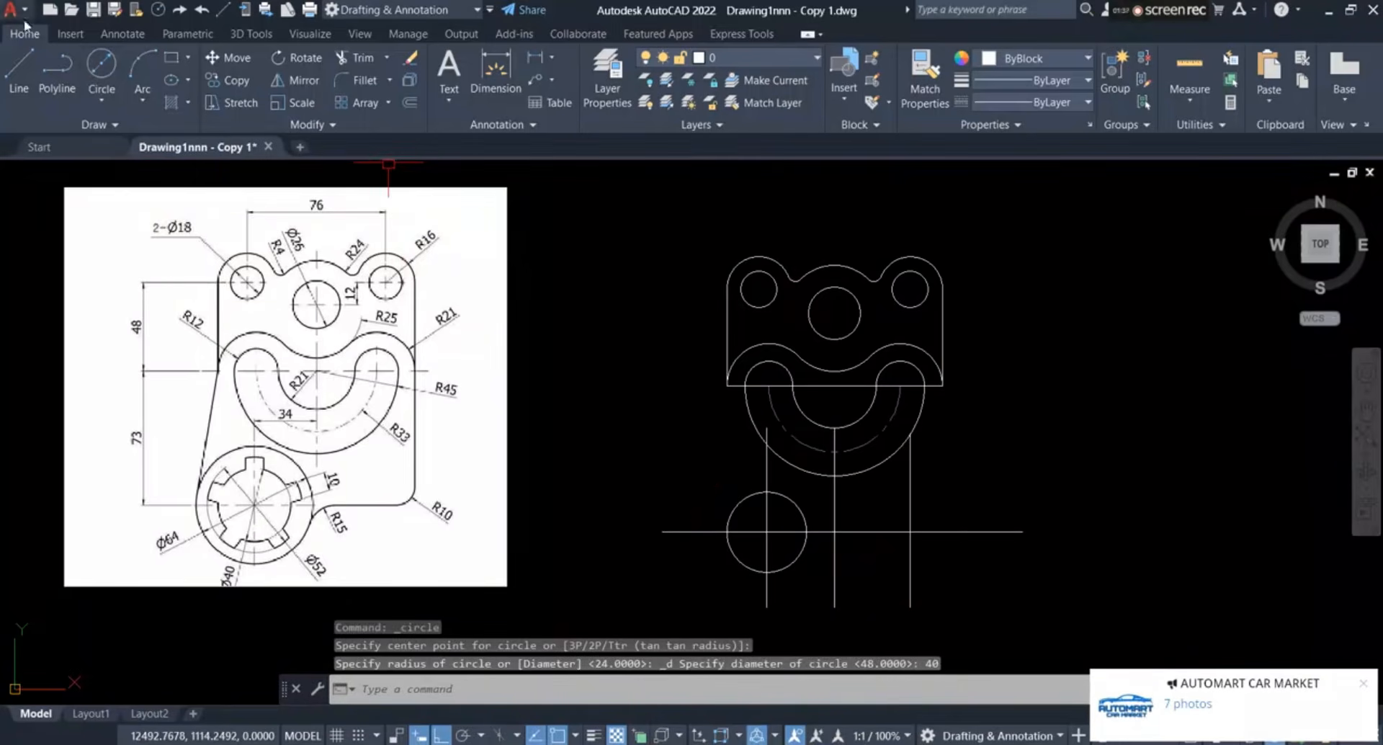
{"action": "left_click", "coordinate": [123, 77]}
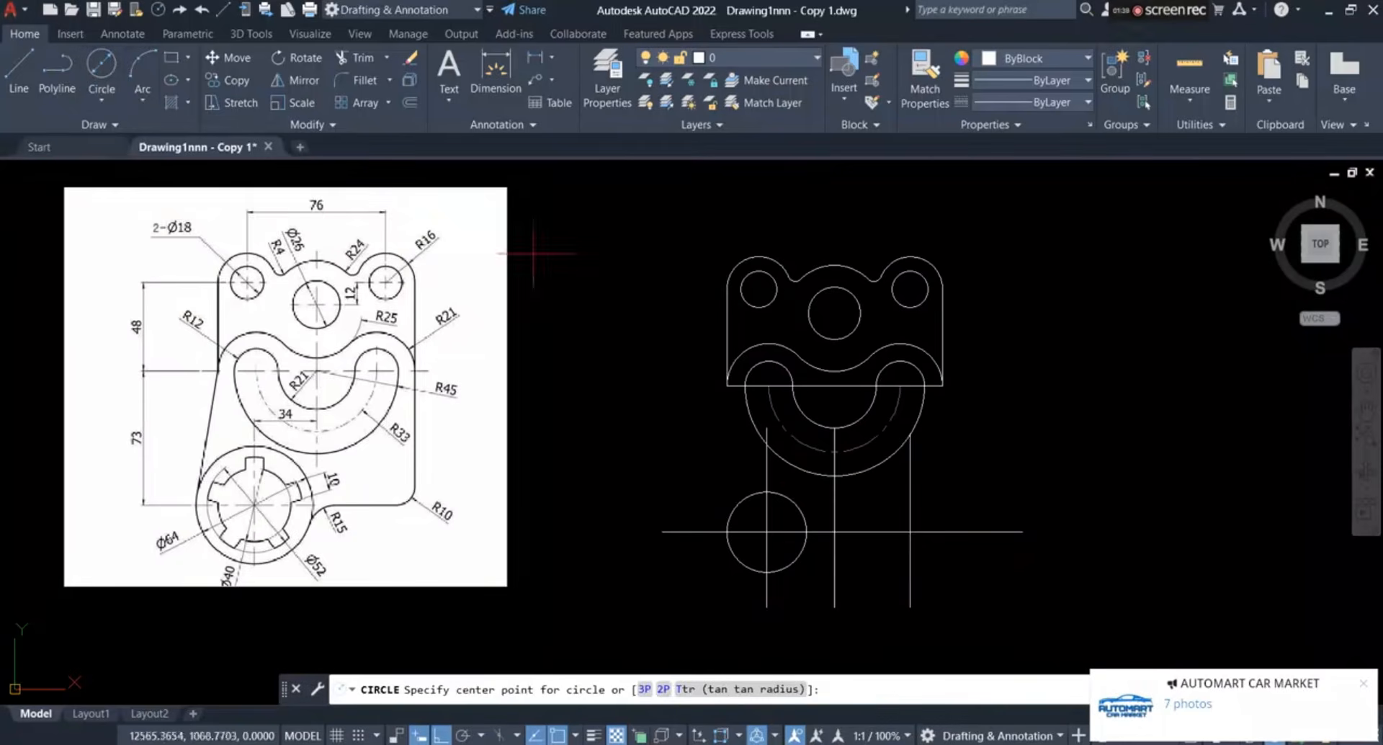
{"action": "left_click", "coordinate": [767, 532]}
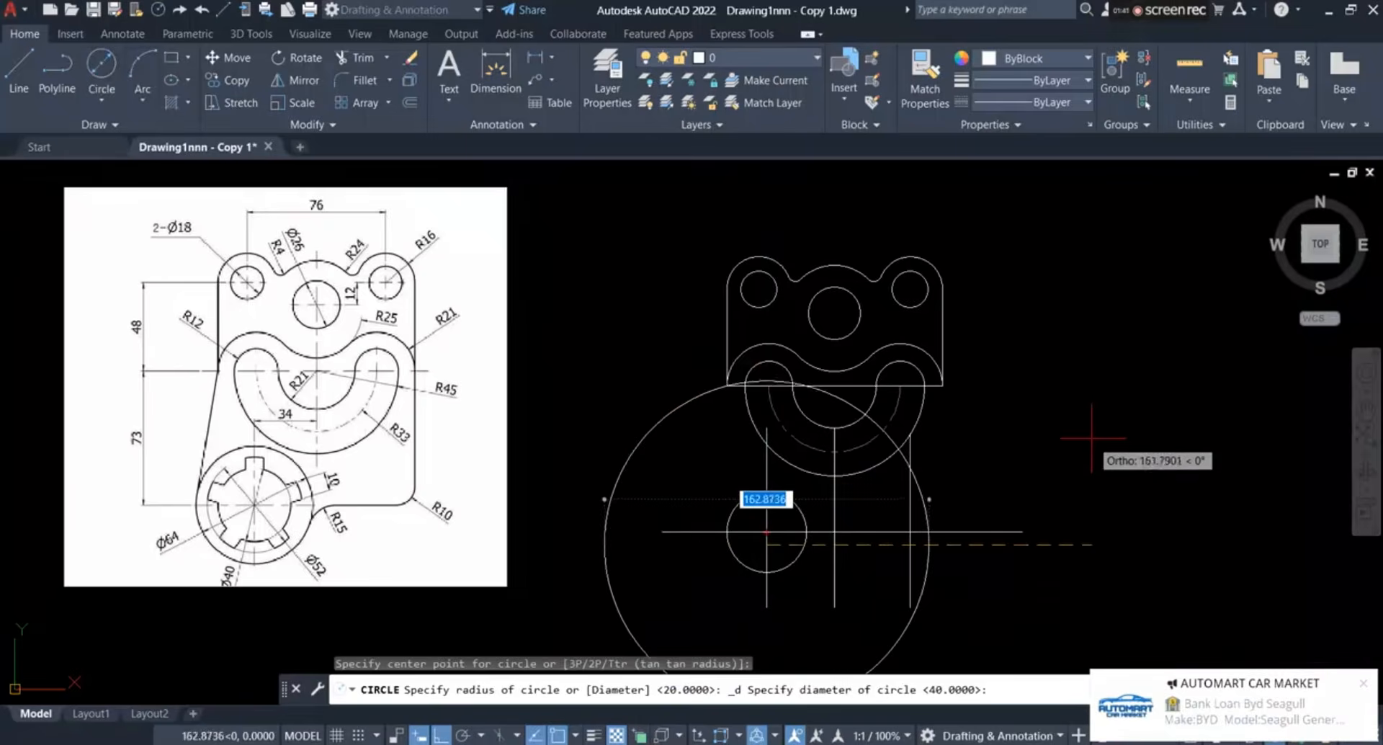
{"action": "key", "text": "Return"}
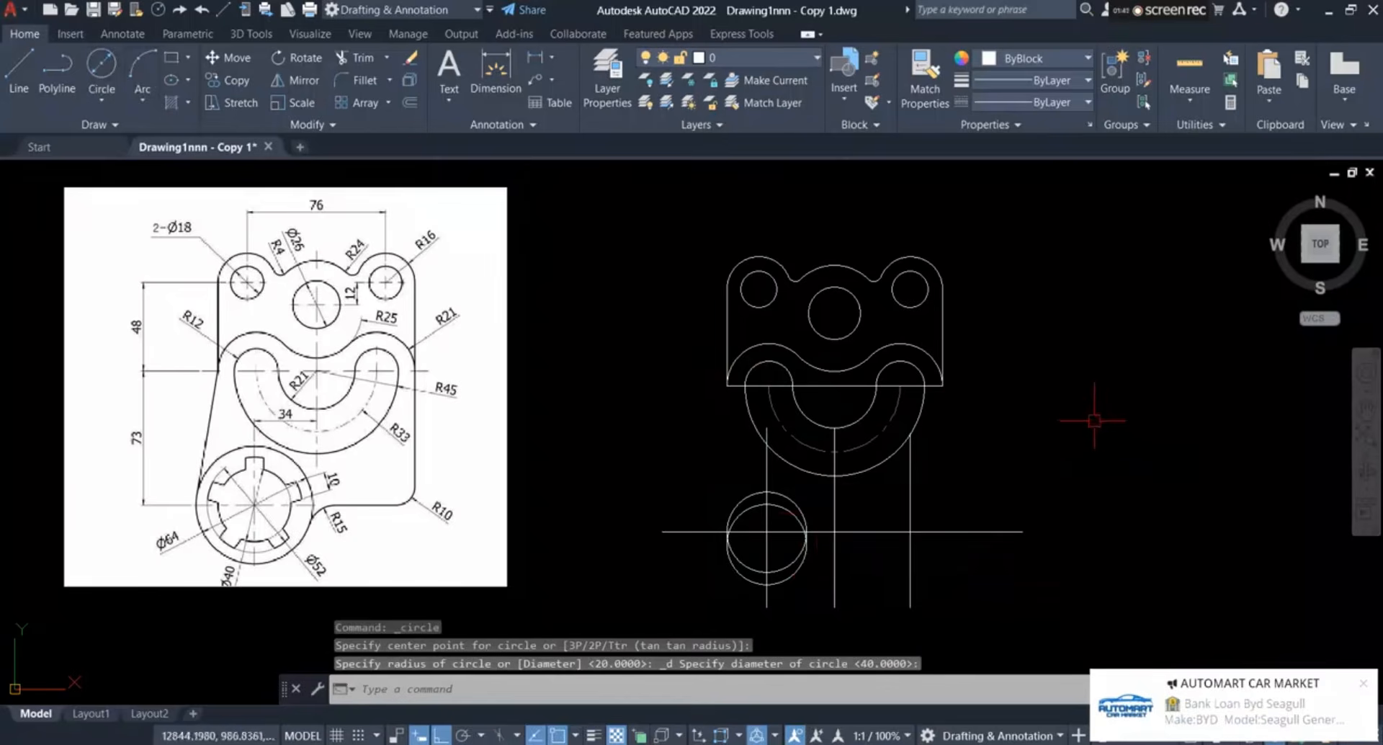
{"action": "left_click", "coordinate": [794, 573]}
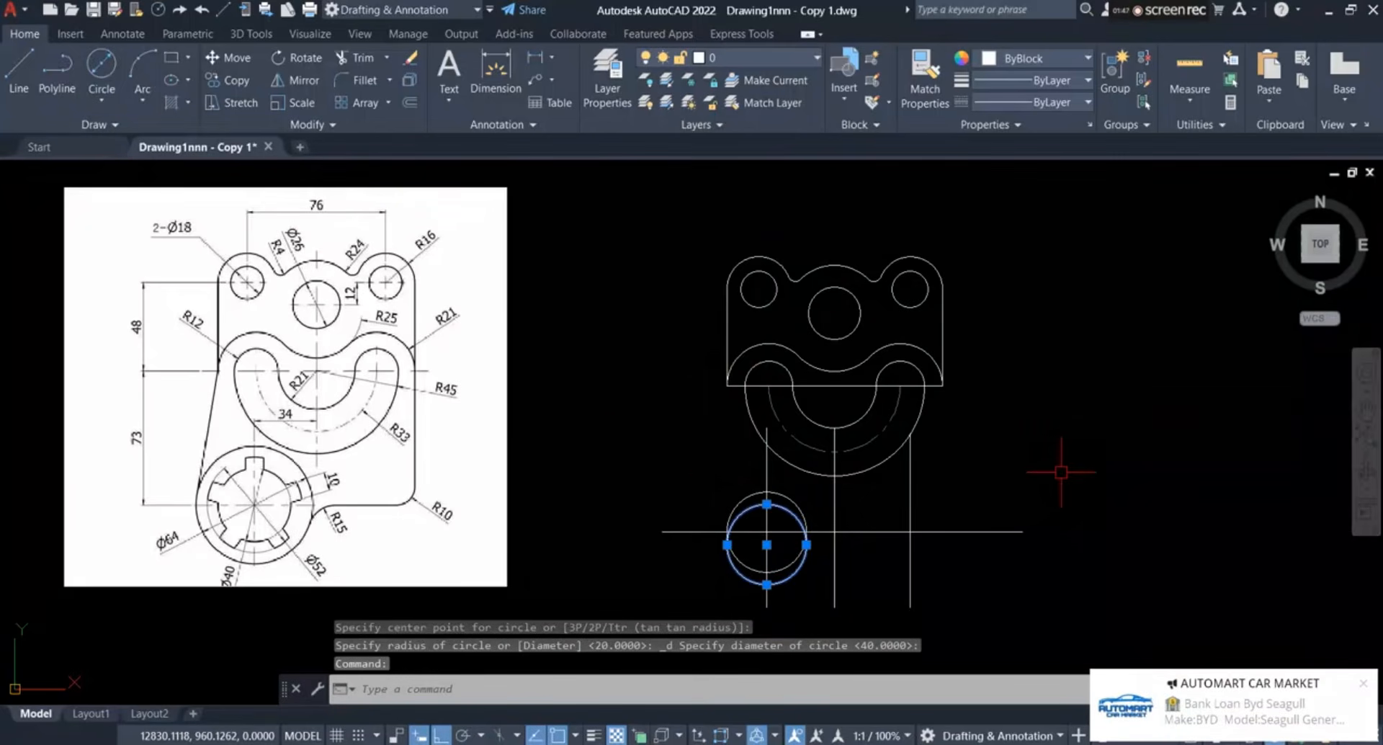
{"action": "key", "text": "Delete"}
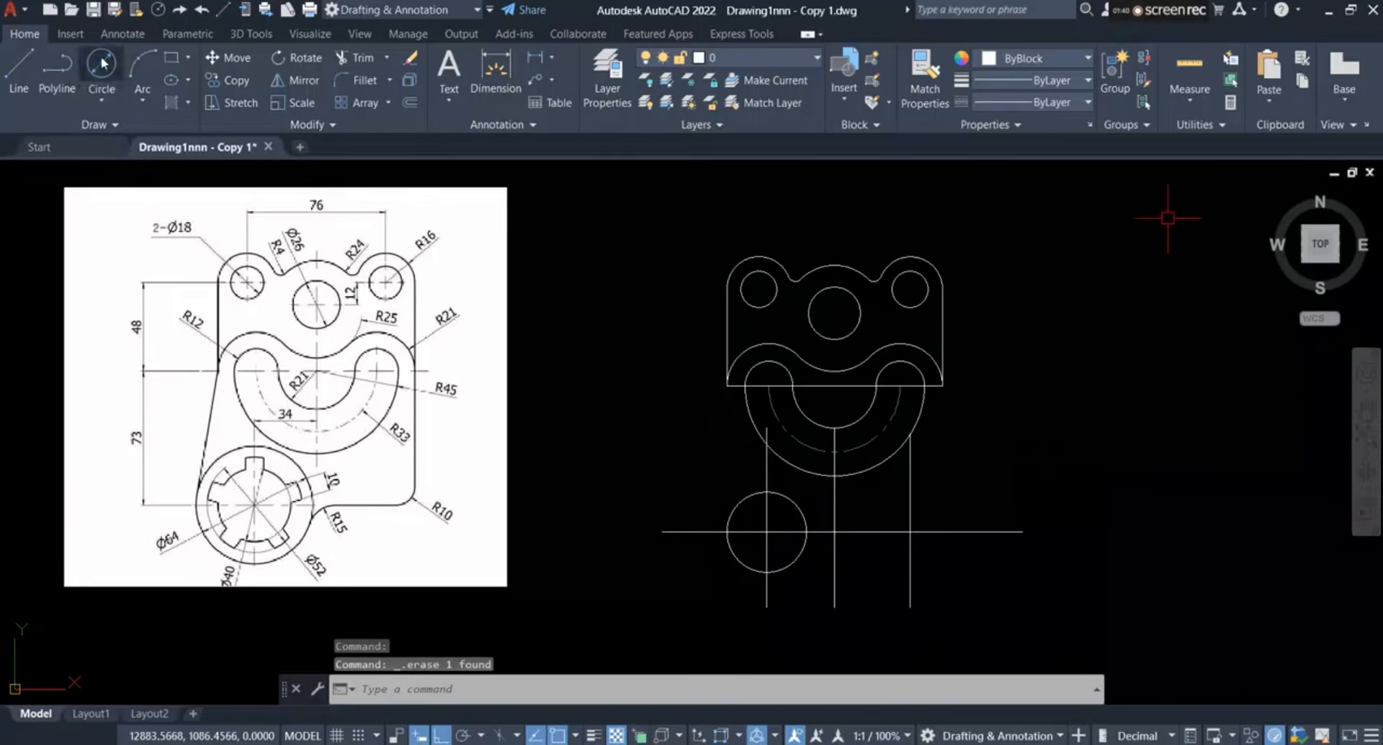
Draw 52 and 64 diameter circles concentric with the 40 diameter circle
{"action": "left_click", "coordinate": [101, 64]}
{"action": "left_click", "coordinate": [767, 531]}
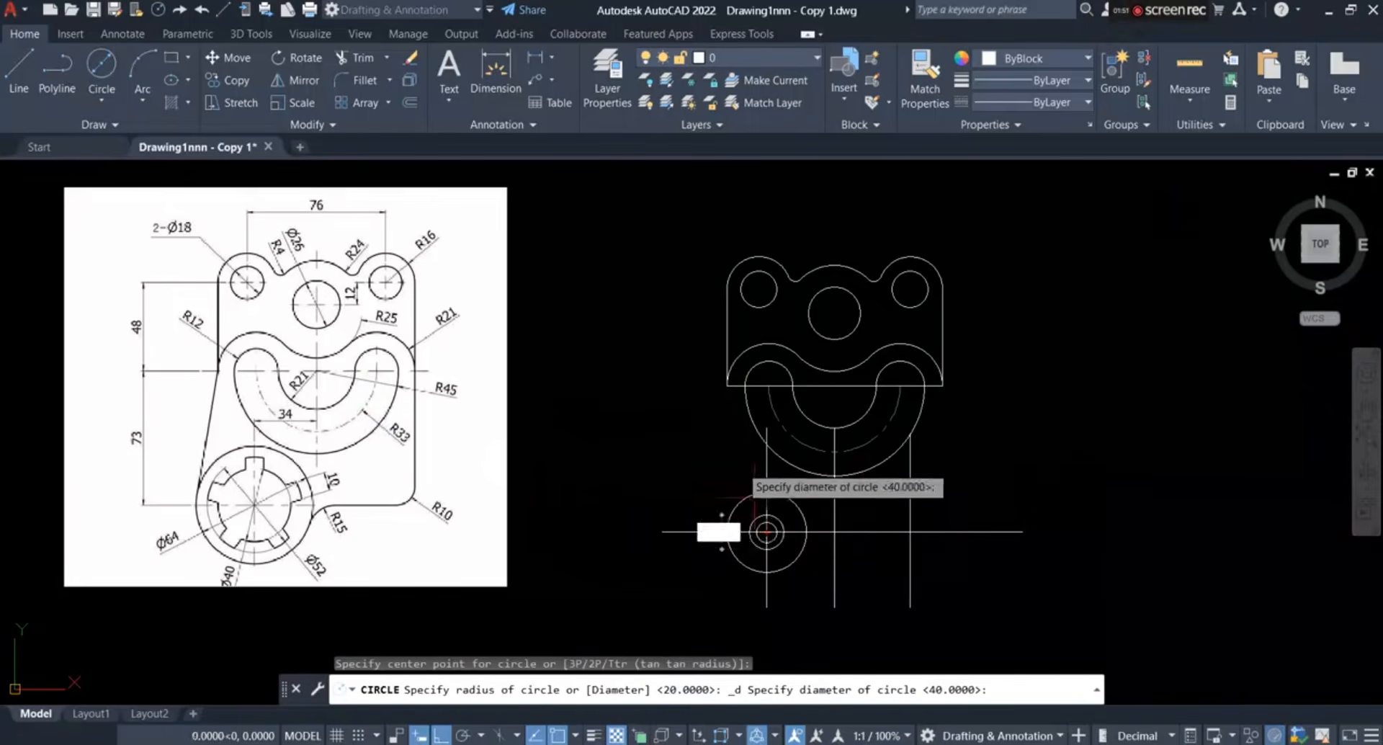
{"action": "key", "text": "Return"}
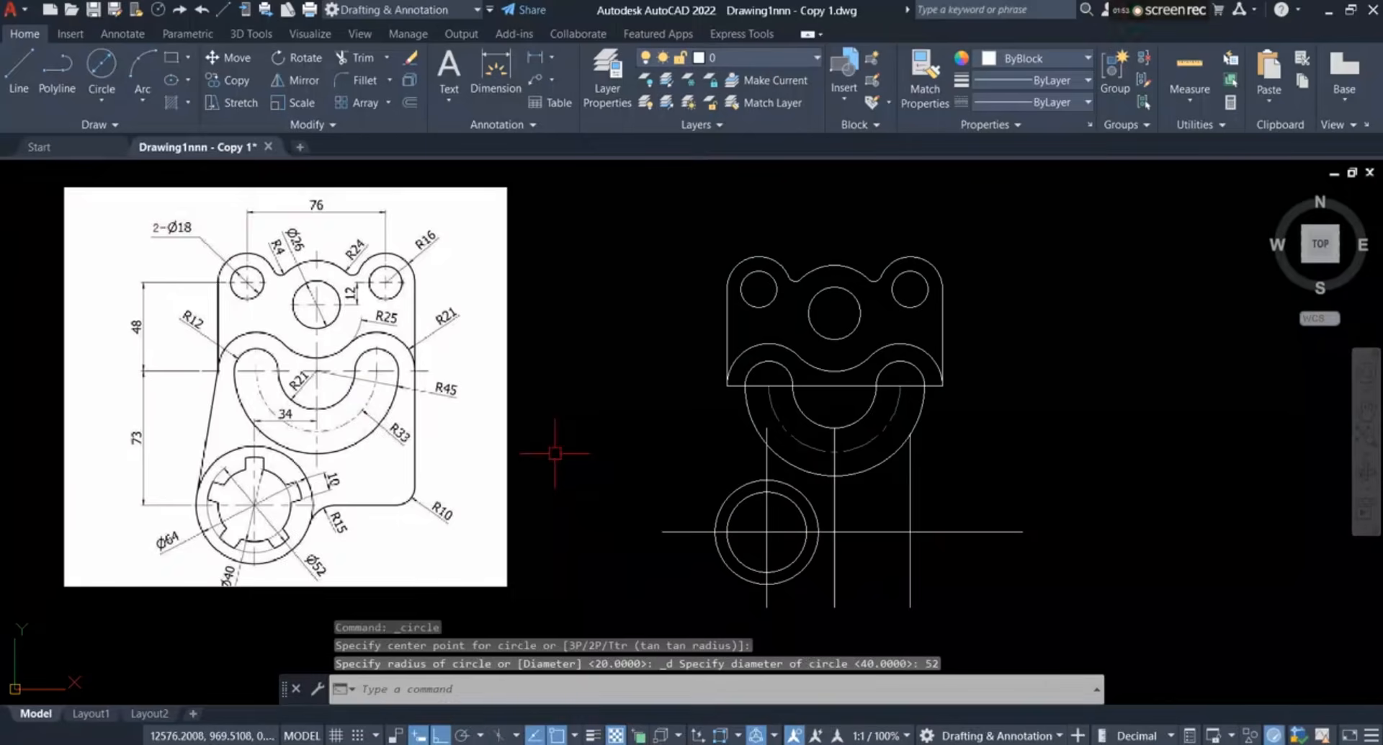
{"action": "left_click", "coordinate": [100, 60]}
{"action": "left_click", "coordinate": [767, 532]}
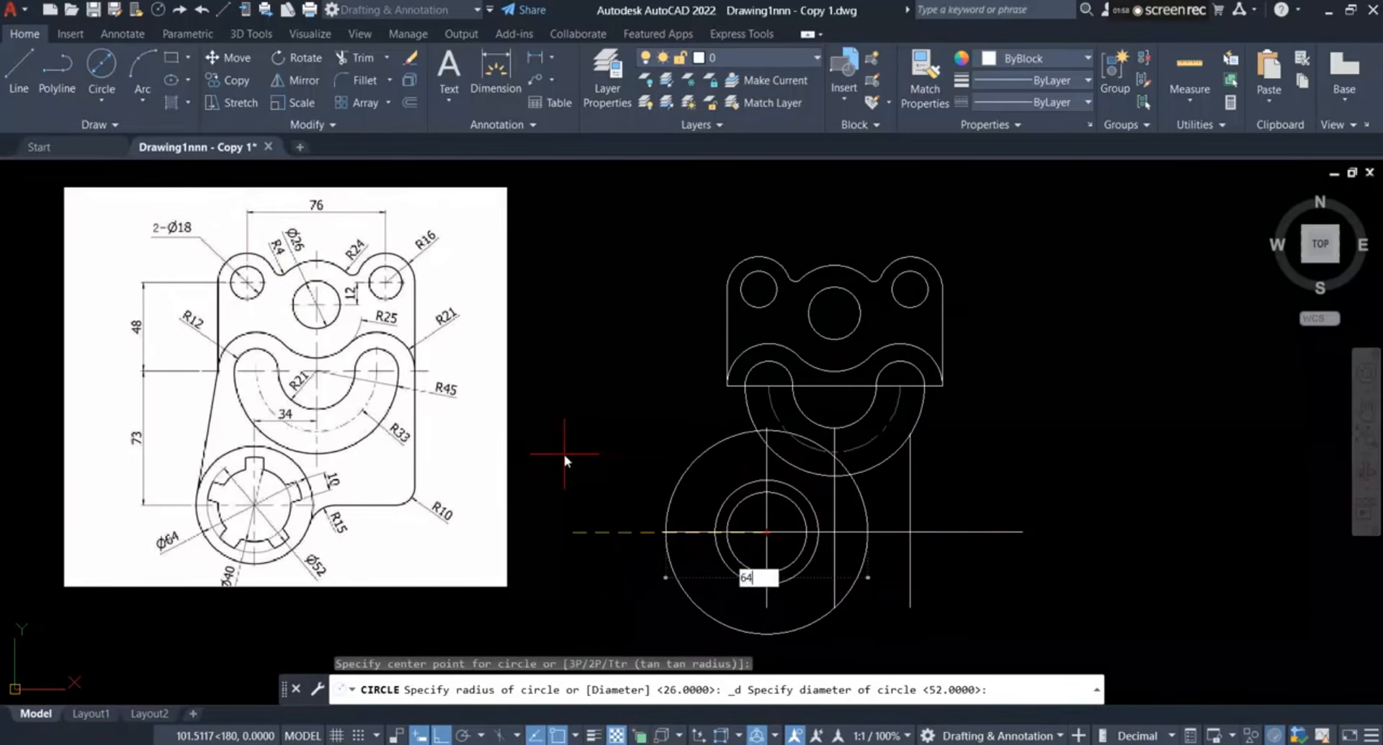
{"action": "type", "text": "64"}
{"action": "key", "text": "Return"}
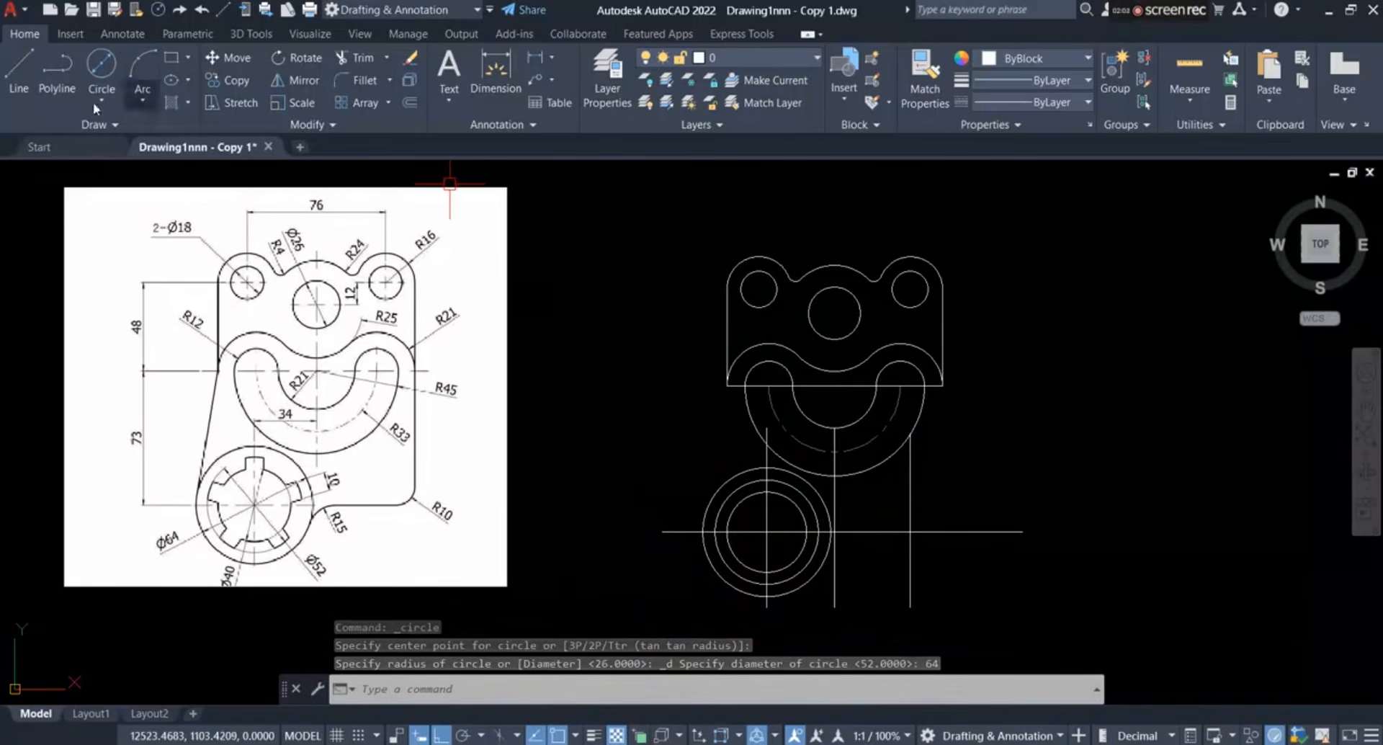
Draw a slanted line from the upper plate's lower-left corner, tangent to the left side of the 64 diameter circle
{"action": "left_click", "coordinate": [18, 70]}
{"action": "left_click", "coordinate": [727, 385]}
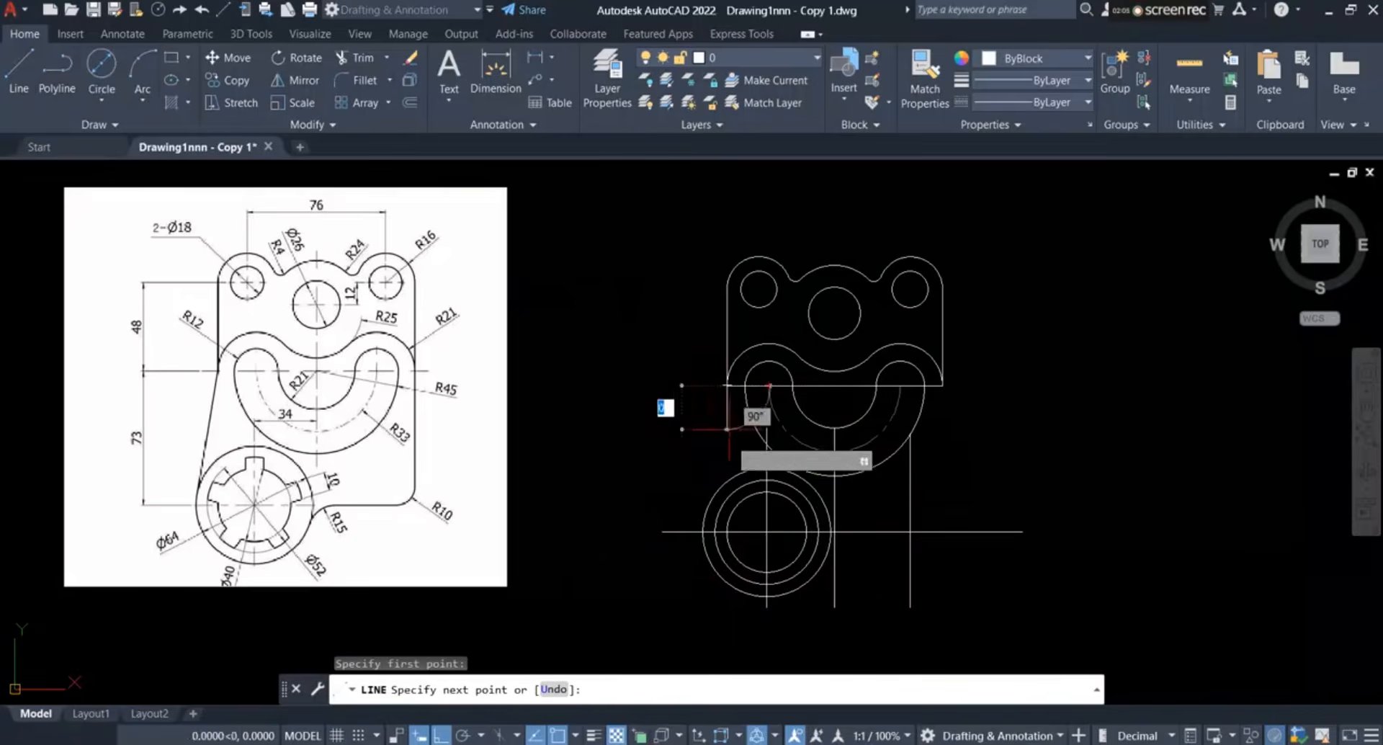
{"action": "left_click", "coordinate": [704, 520]}
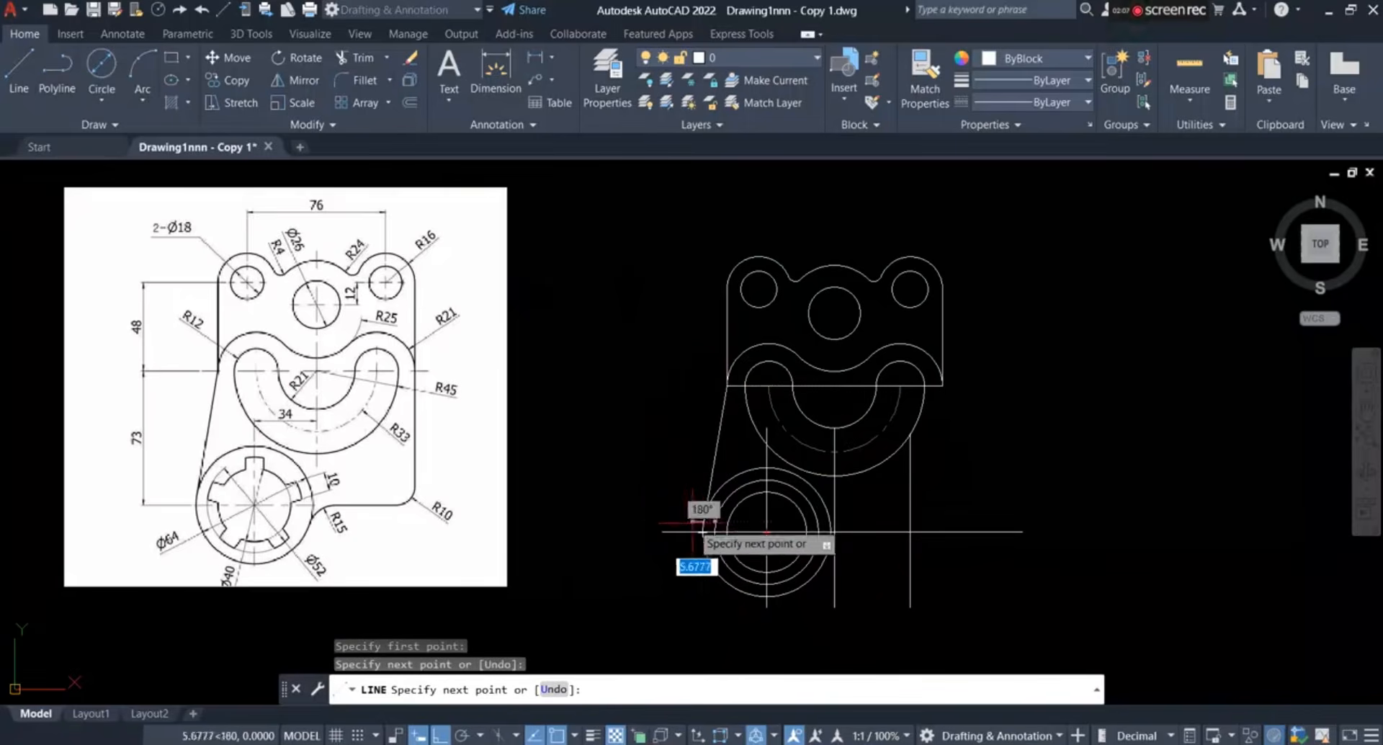
{"action": "right_click", "coordinate": [604, 359]}
{"action": "left_click", "coordinate": [699, 367]}
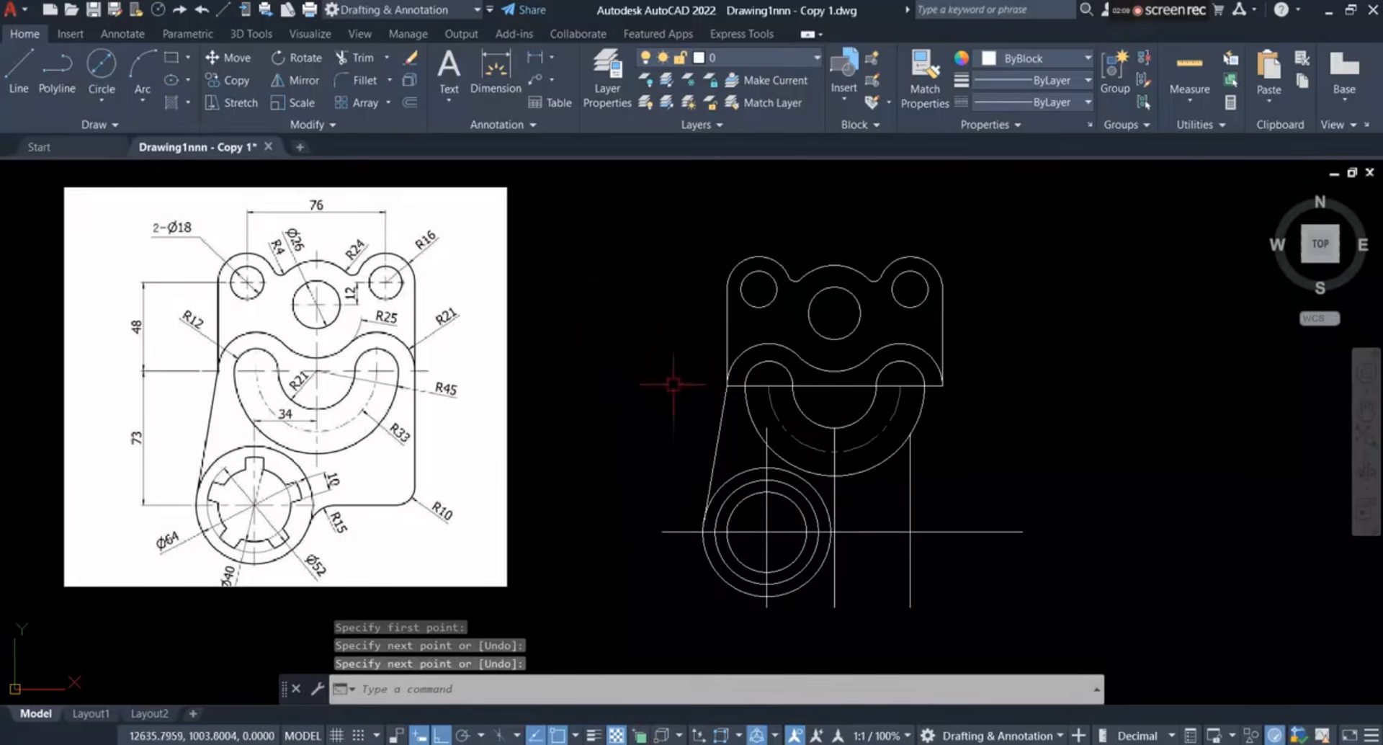
{"action": "scroll", "coordinate": [723, 563], "scroll_direction": "up", "scroll_amount": 2}
{"action": "scroll", "coordinate": [725, 564], "scroll_direction": "down", "scroll_amount": 2}
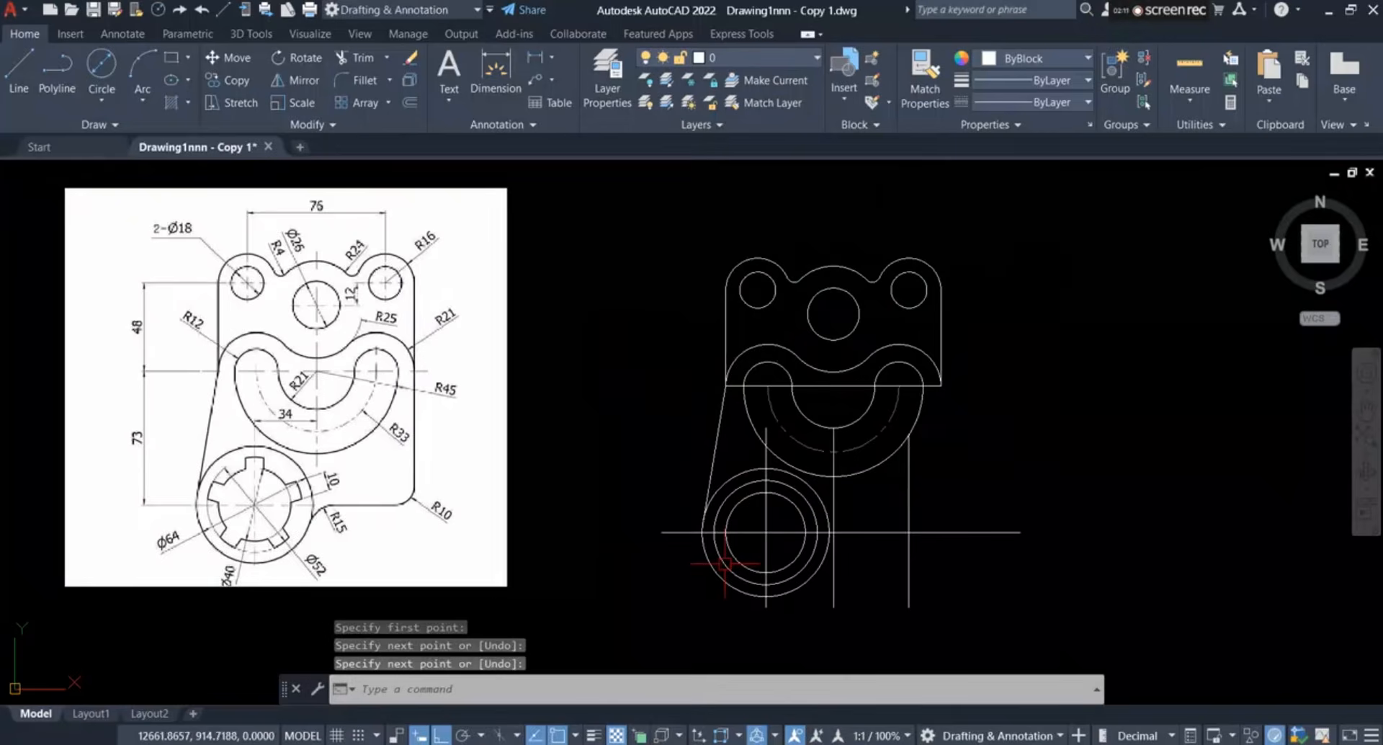
Trim the vertical line through the concentric circles above the 52 diameter circle and from the 40 diameter circle down to the horizontal line
{"action": "scroll", "coordinate": [728, 544], "scroll_direction": "up", "scroll_amount": 2}
{"action": "scroll", "coordinate": [788, 457], "scroll_direction": "up", "scroll_amount": 2}
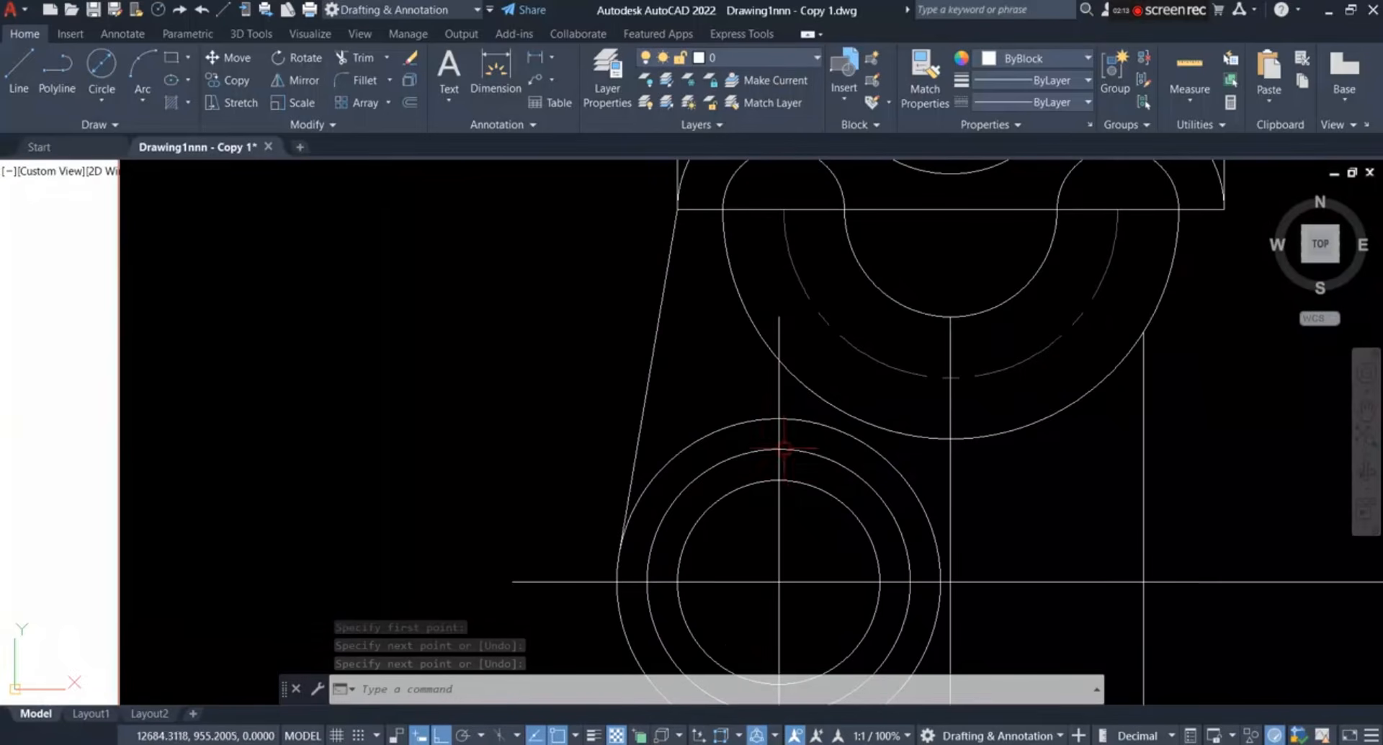
{"action": "left_click", "coordinate": [354, 58]}
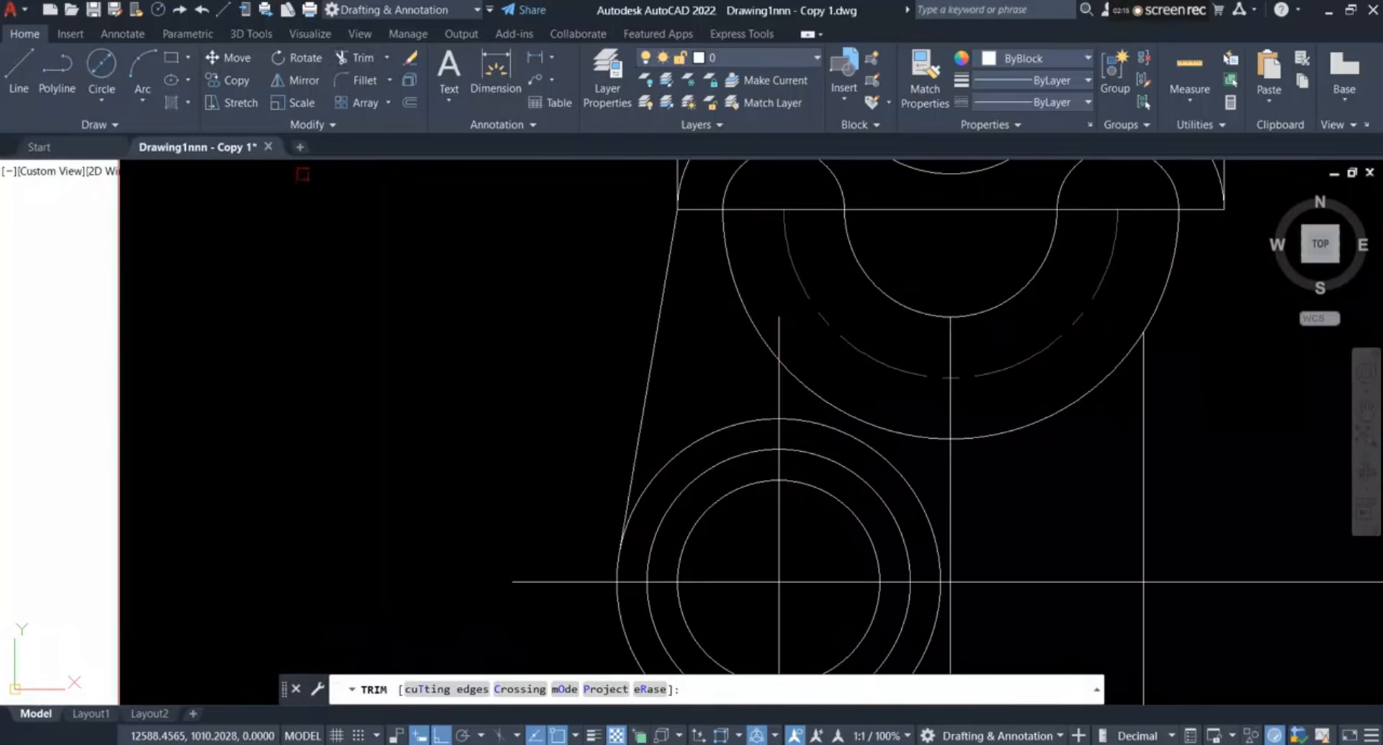
{"action": "left_click", "coordinate": [782, 396]}
{"action": "scroll", "coordinate": [788, 493], "scroll_direction": "up", "scroll_amount": 2}
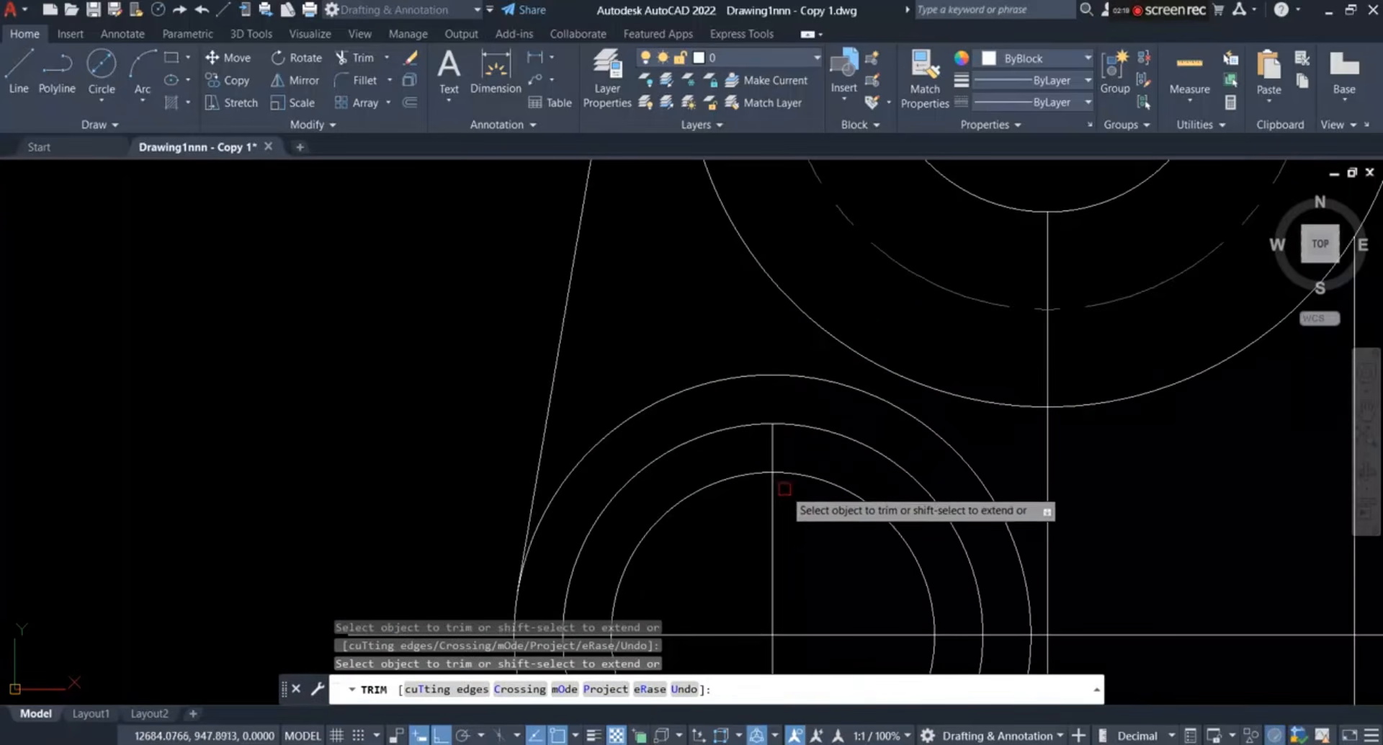
{"action": "left_click", "coordinate": [772, 505]}
{"action": "scroll", "coordinate": [774, 468], "scroll_direction": "down", "scroll_amount": 8}
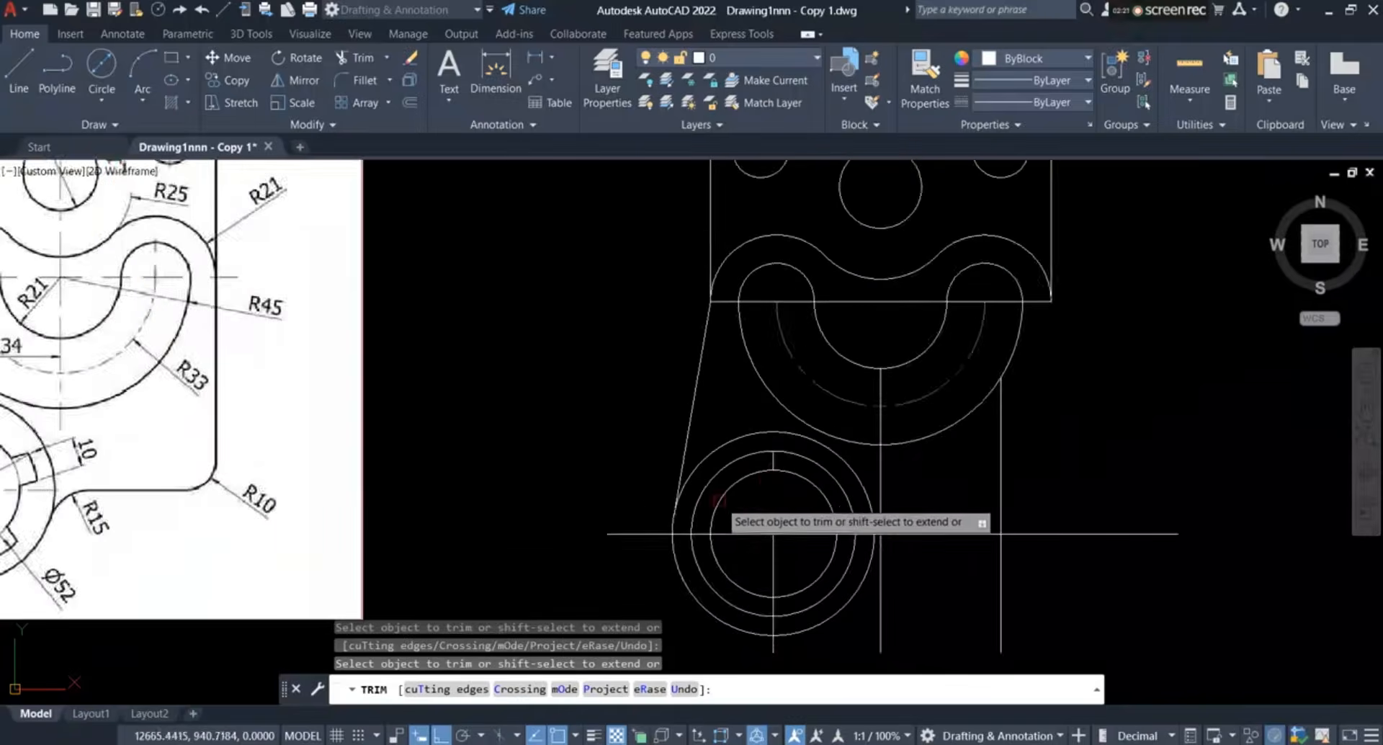
Offset the short vertical line between the 40 and 52 diameter circles by 5 to both sides
{"action": "scroll", "coordinate": [327, 534], "scroll_direction": "up", "scroll_amount": 5}
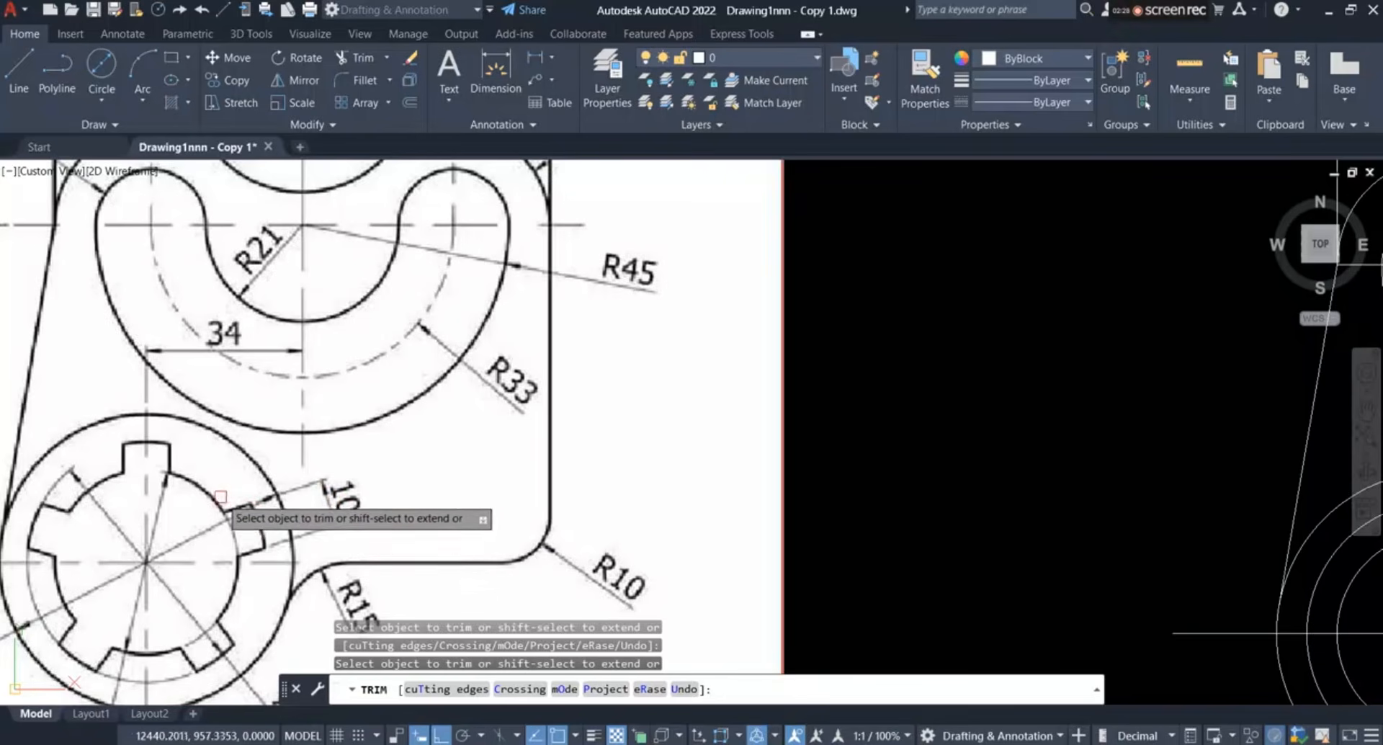
{"action": "scroll", "coordinate": [221, 505], "scroll_direction": "down", "scroll_amount": 4}
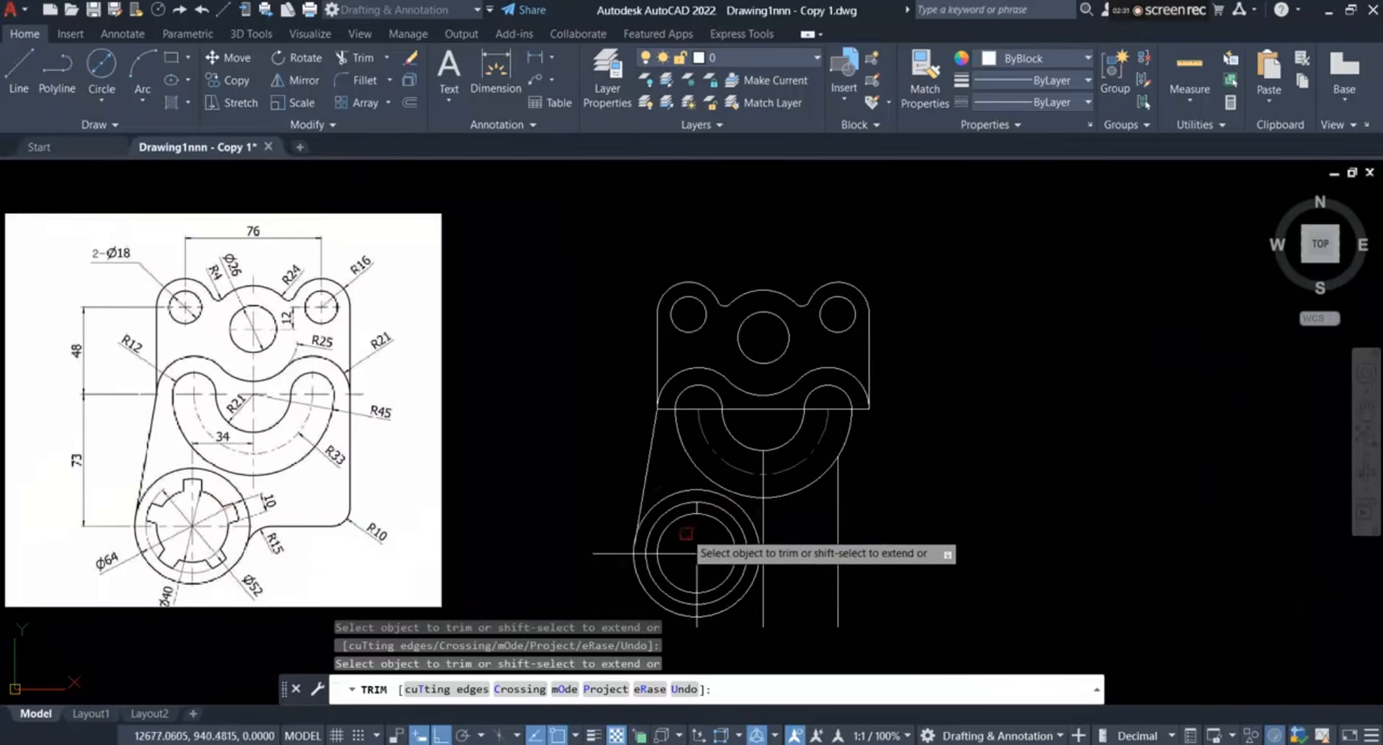
{"action": "scroll", "coordinate": [686, 525], "scroll_direction": "up", "scroll_amount": 4}
{"action": "scroll", "coordinate": [727, 499], "scroll_direction": "down", "scroll_amount": 2}
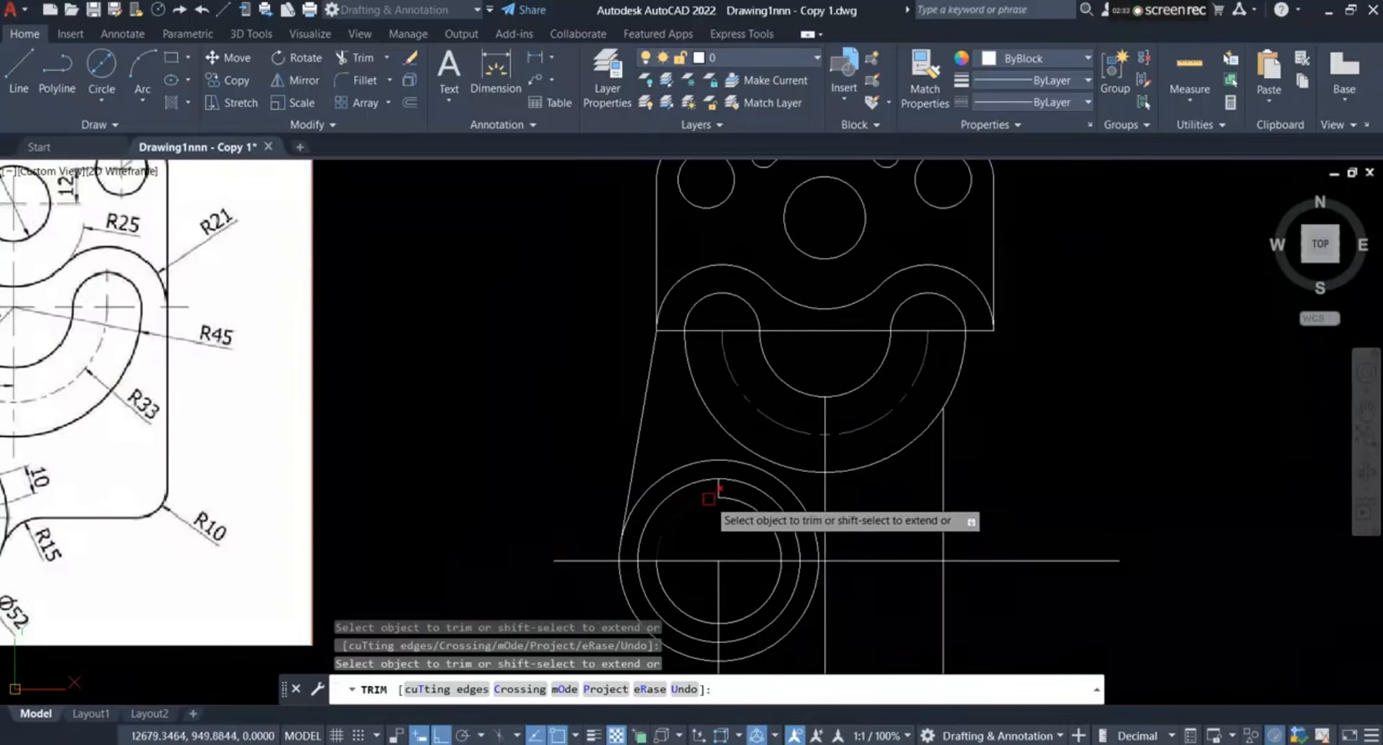
{"action": "scroll", "coordinate": [716, 485], "scroll_direction": "up", "scroll_amount": 4}
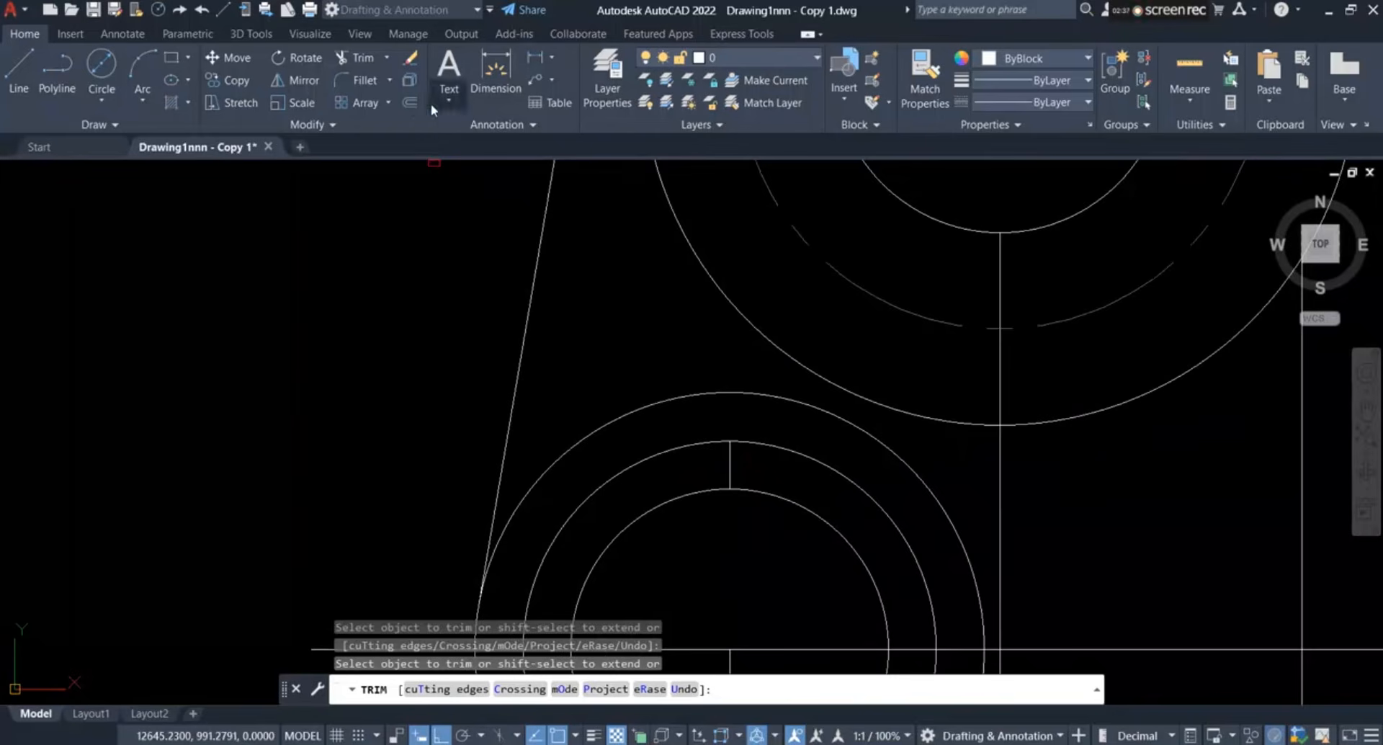
{"action": "left_click", "coordinate": [410, 103]}
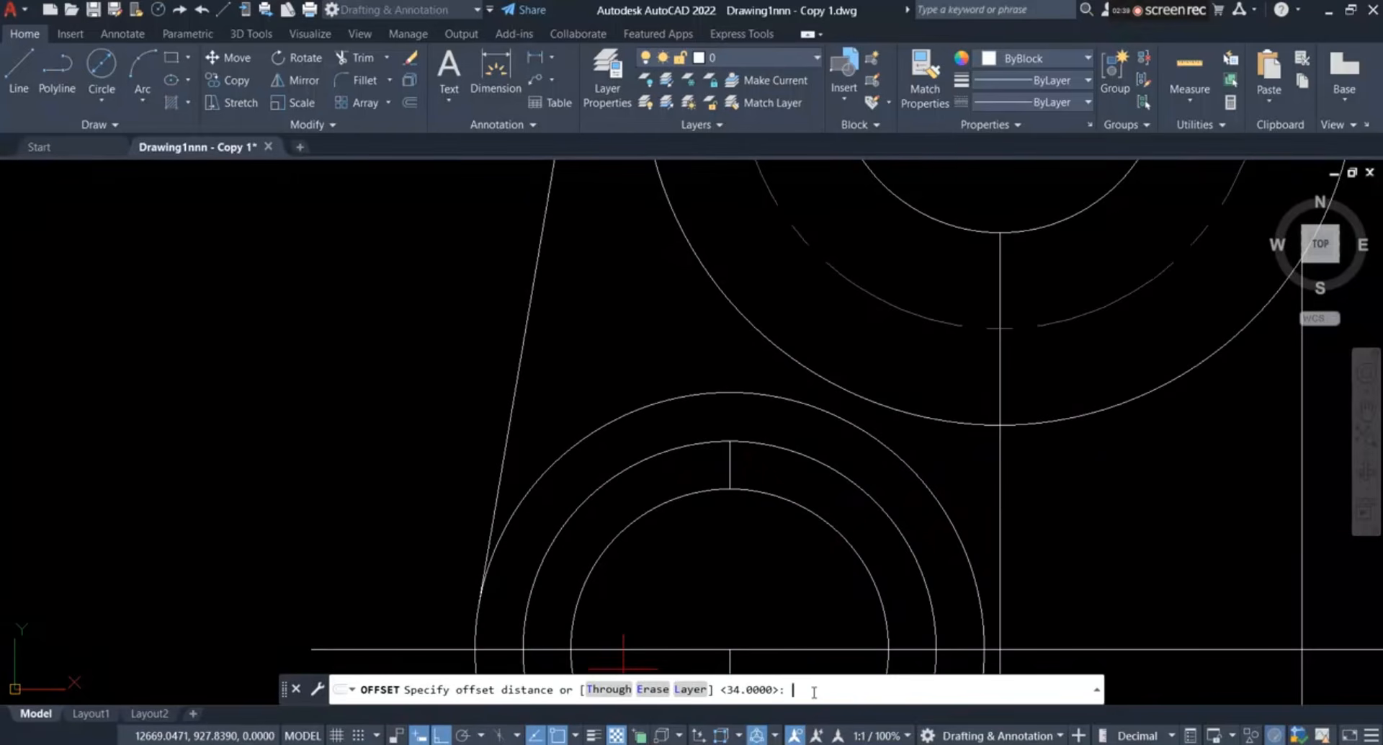
{"action": "type", "text": "5"}
{"action": "key", "text": "Return"}
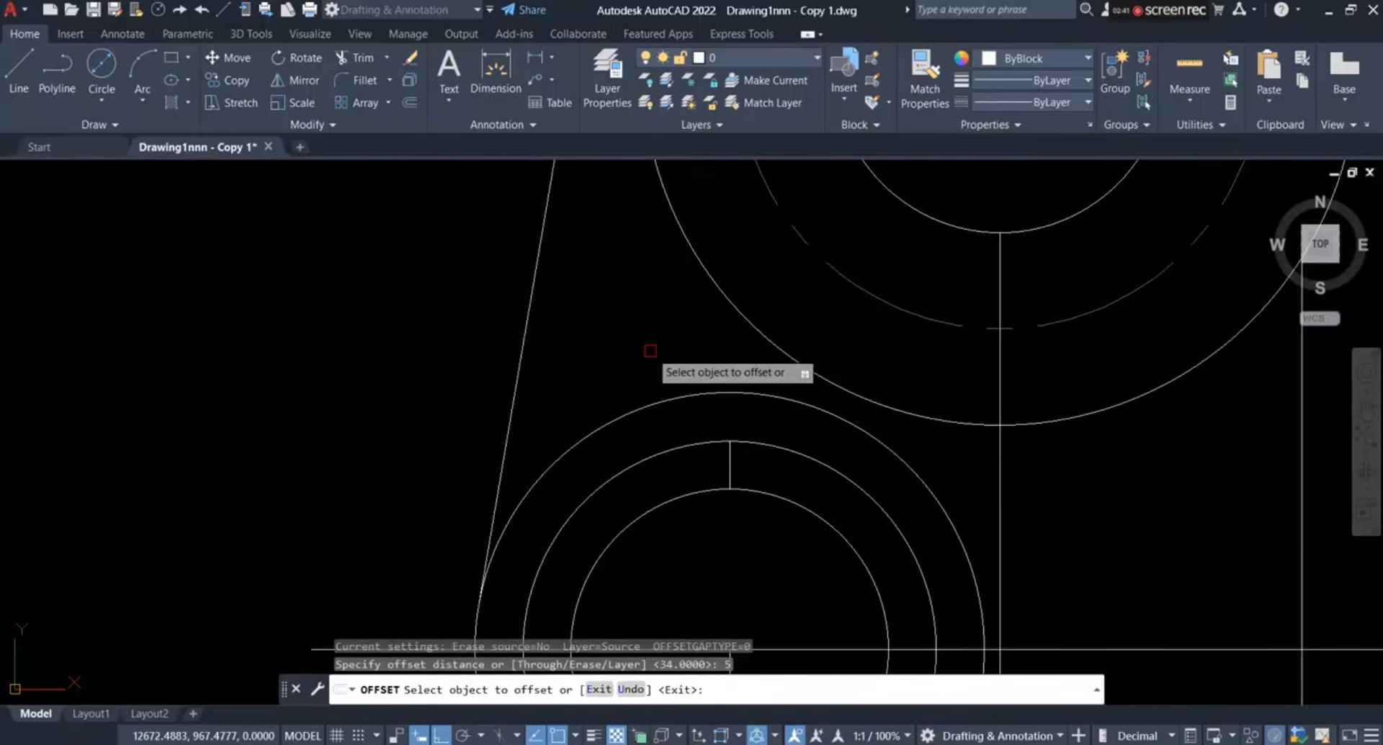
{"action": "scroll", "coordinate": [651, 351], "scroll_direction": "up", "scroll_amount": 2}
{"action": "left_click", "coordinate": [775, 522]}
{"action": "left_click", "coordinate": [828, 524]}
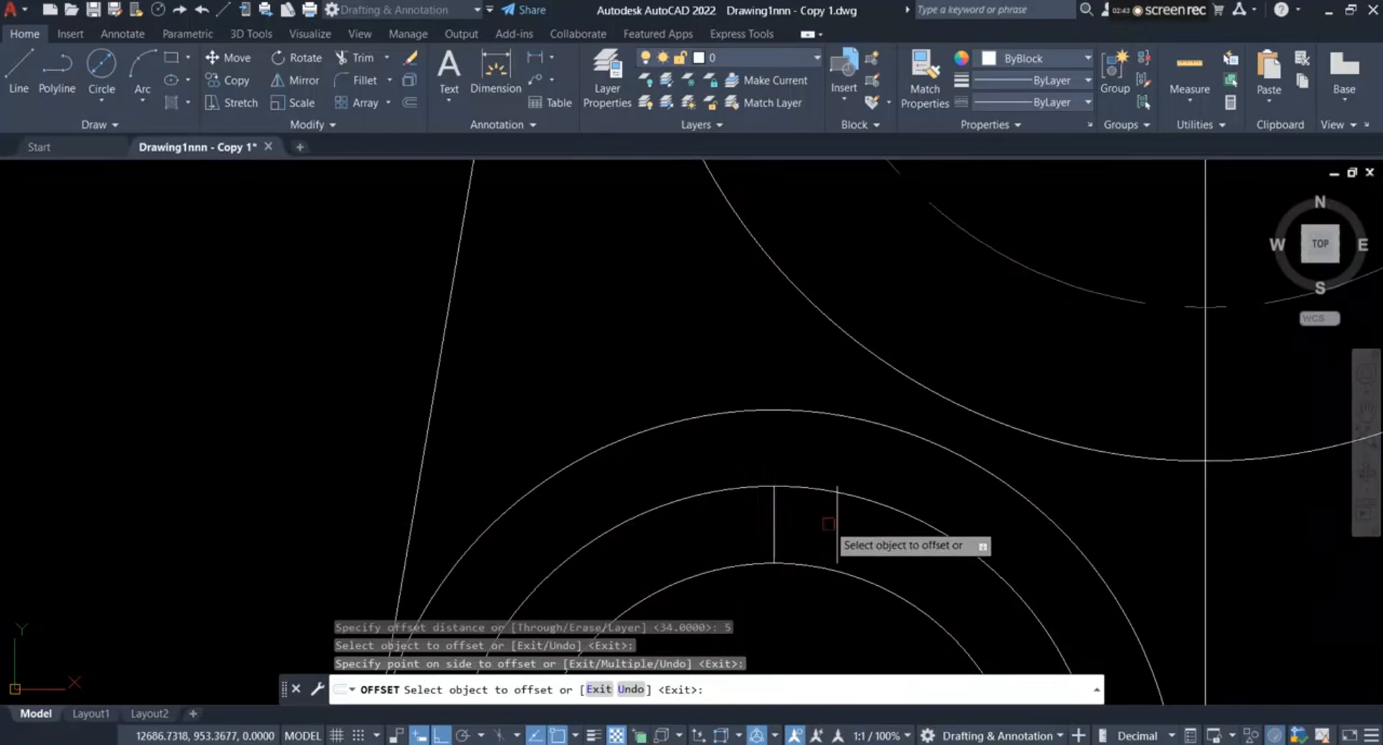
{"action": "left_click", "coordinate": [775, 520]}
{"action": "left_click", "coordinate": [710, 531]}
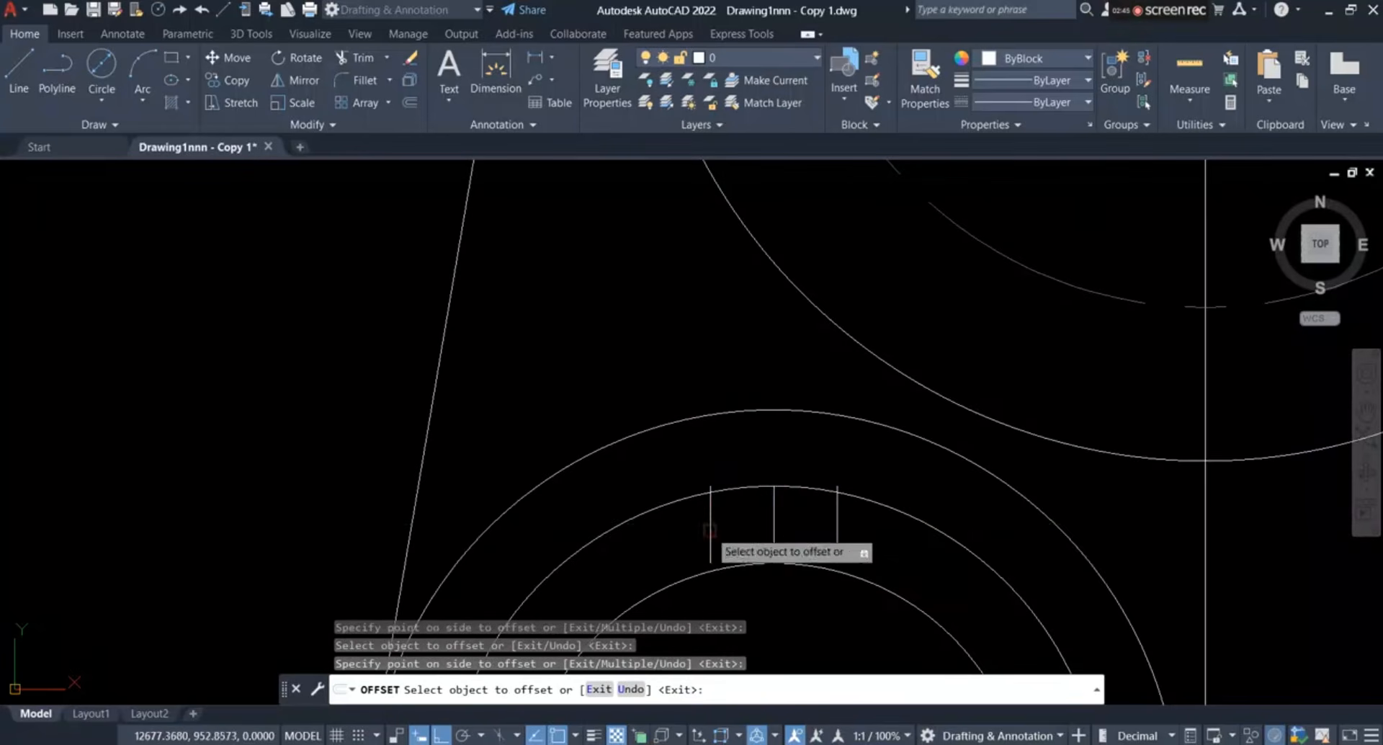
Trim the ends of both offset lines that stick out above the 52 diameter circle
{"action": "scroll", "coordinate": [749, 537], "scroll_direction": "up", "scroll_amount": 6}
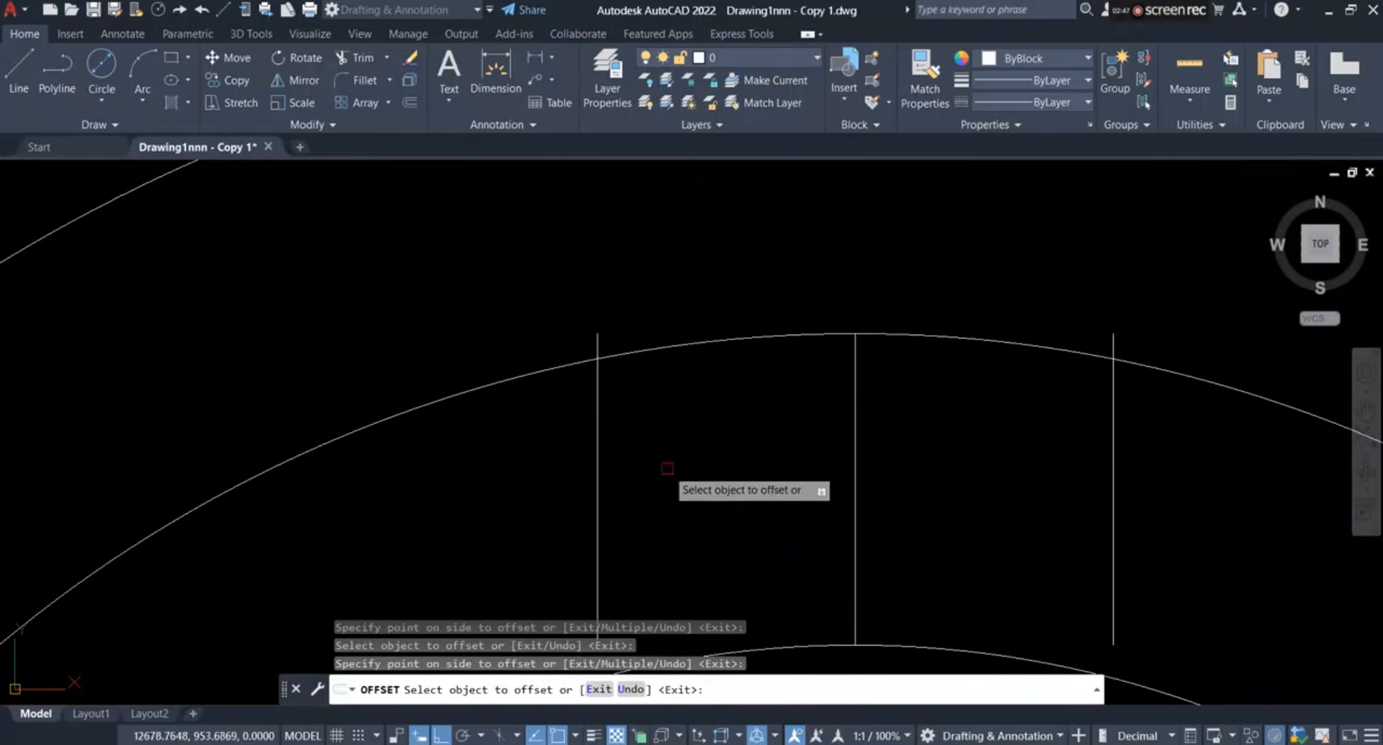
{"action": "left_click", "coordinate": [360, 58]}
{"action": "scroll", "coordinate": [721, 433], "scroll_direction": "up", "scroll_amount": 5}
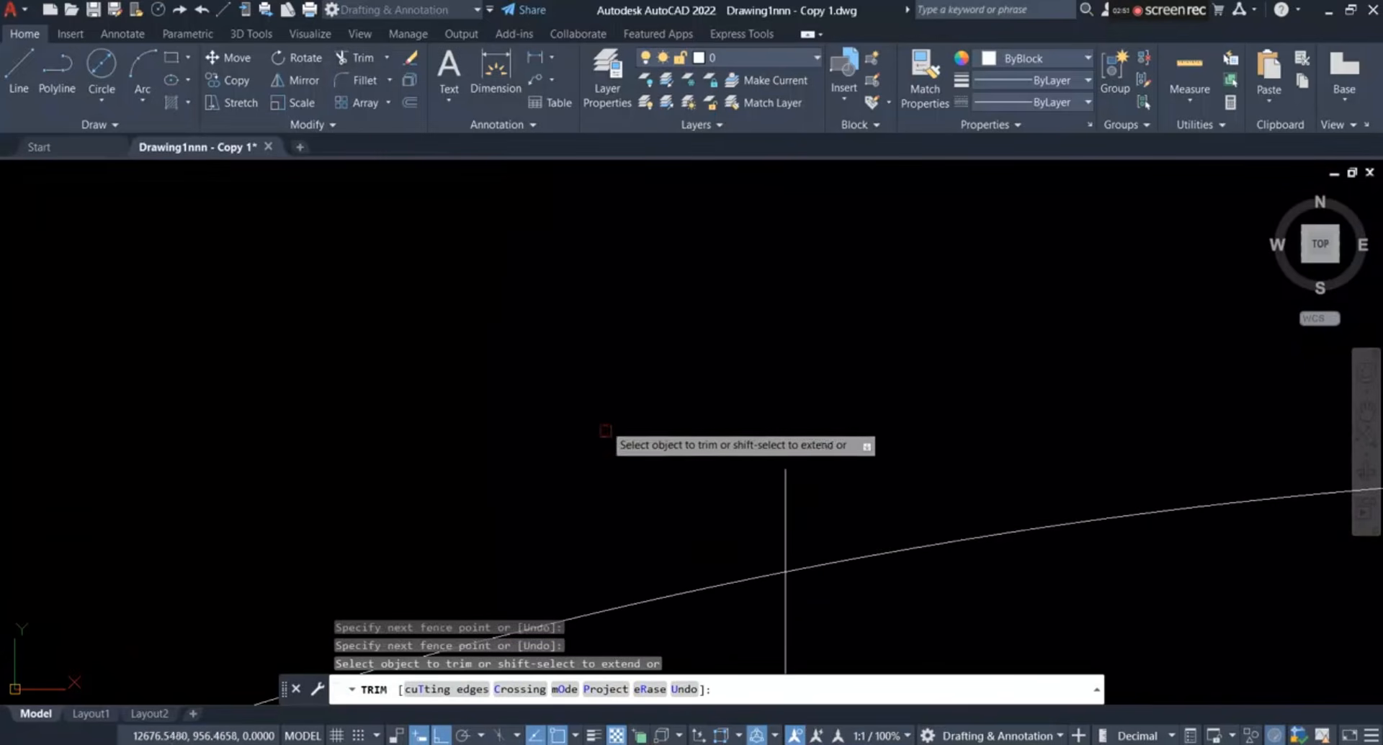
{"action": "left_click", "coordinate": [784, 515]}
{"action": "scroll", "coordinate": [644, 433], "scroll_direction": "down", "scroll_amount": 4}
{"action": "scroll", "coordinate": [644, 433], "scroll_direction": "down", "scroll_amount": 2}
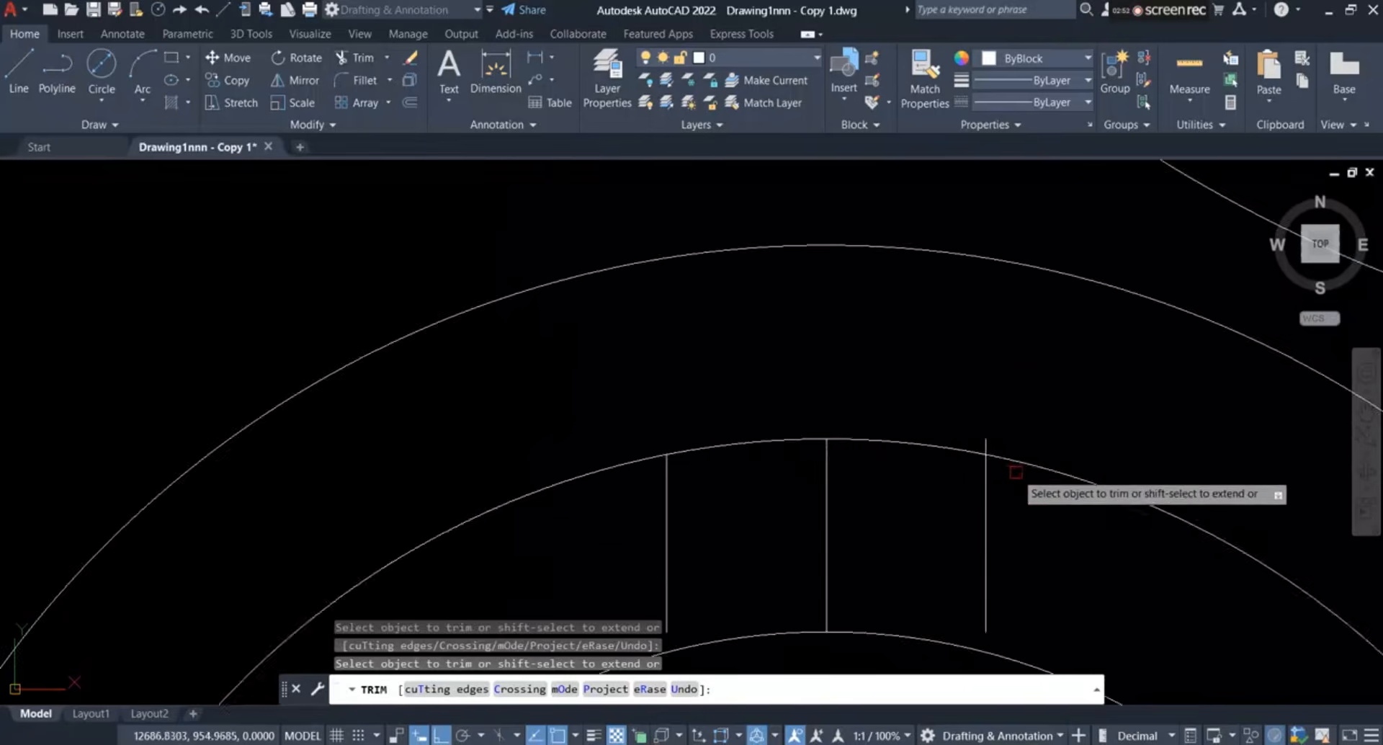
{"action": "scroll", "coordinate": [1012, 471], "scroll_direction": "up", "scroll_amount": 8}
{"action": "left_click", "coordinate": [807, 374]}
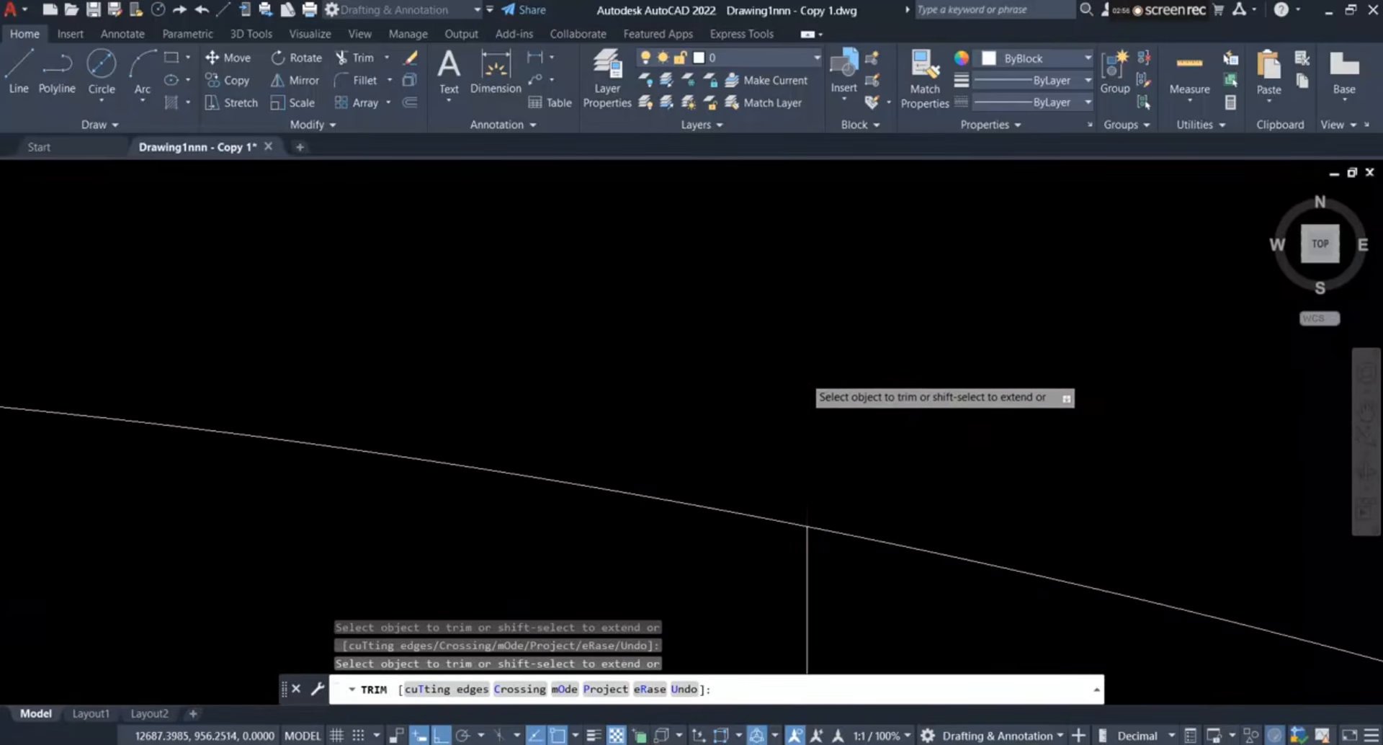
{"action": "scroll", "coordinate": [807, 382], "scroll_direction": "down", "scroll_amount": 6}
{"action": "scroll", "coordinate": [776, 438], "scroll_direction": "up", "scroll_amount": 4}
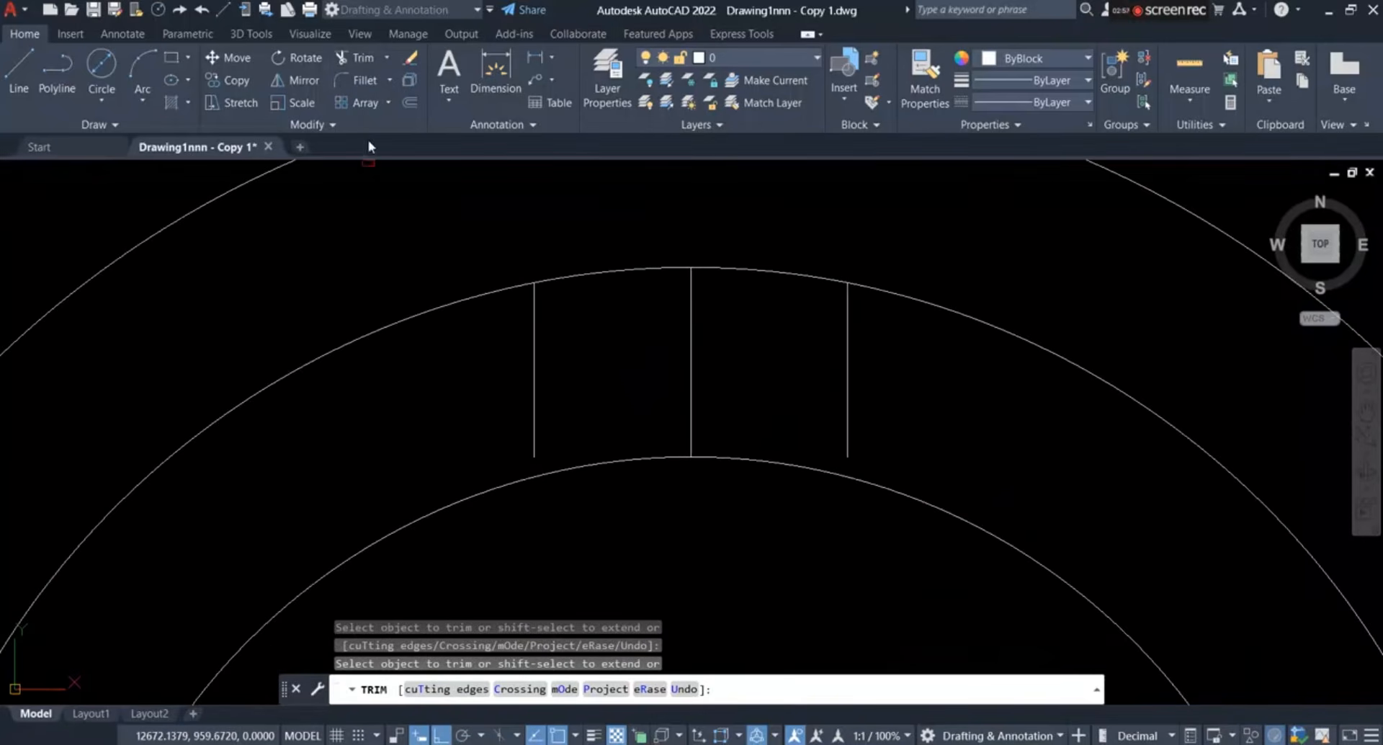
Extend both offset lines down to the 40 diameter circle
{"action": "left_click", "coordinate": [387, 58]}
{"action": "left_click", "coordinate": [363, 108]}
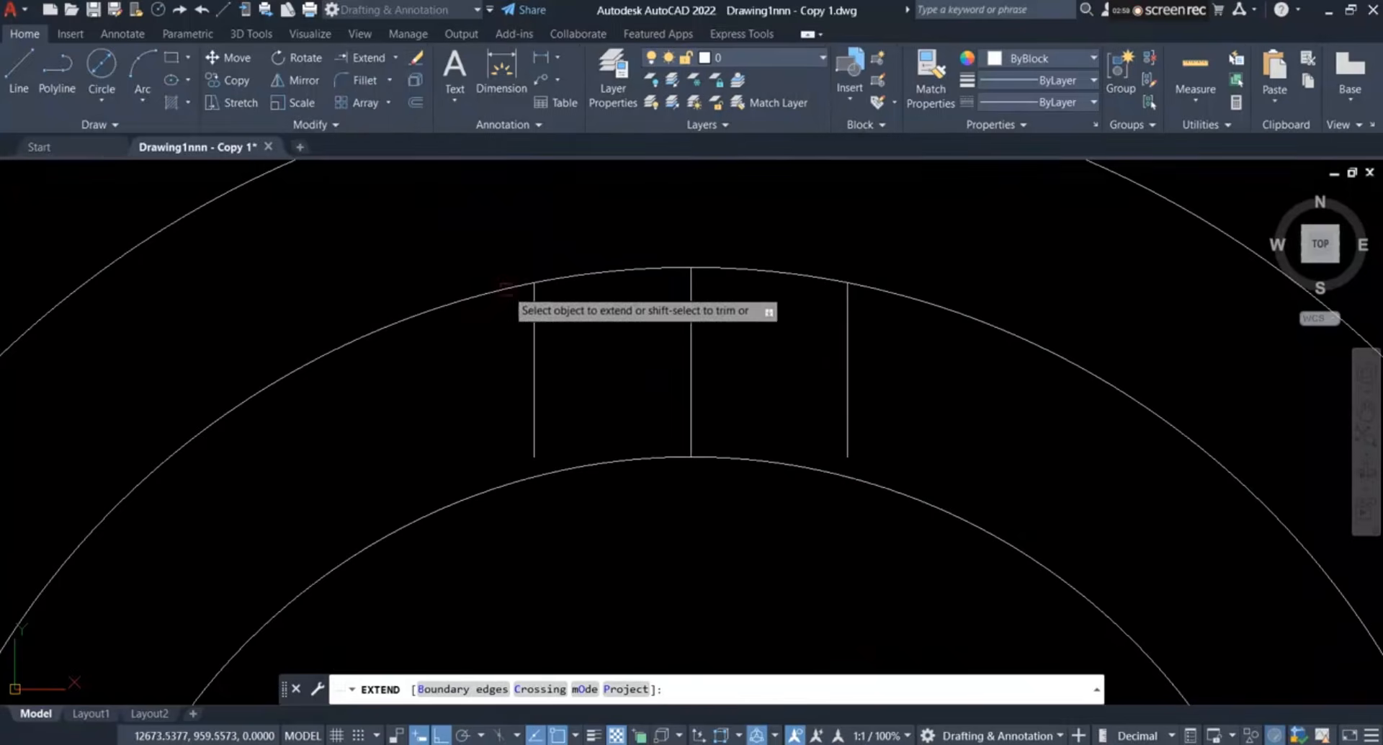
{"action": "scroll", "coordinate": [547, 446], "scroll_direction": "up", "scroll_amount": 5}
{"action": "left_click", "coordinate": [486, 389]}
{"action": "scroll", "coordinate": [929, 398], "scroll_direction": "down", "scroll_amount": 8}
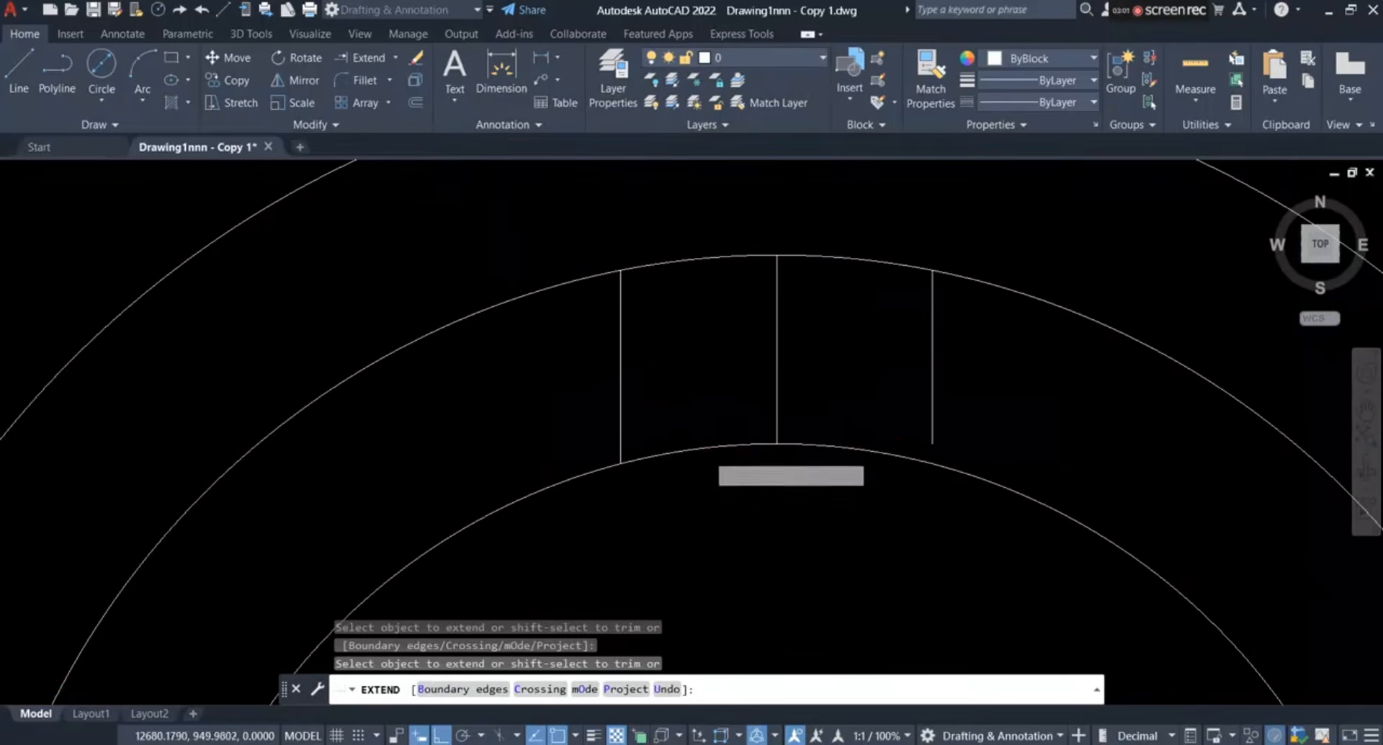
{"action": "scroll", "coordinate": [907, 417], "scroll_direction": "up", "scroll_amount": 4}
{"action": "left_click", "coordinate": [932, 395]}
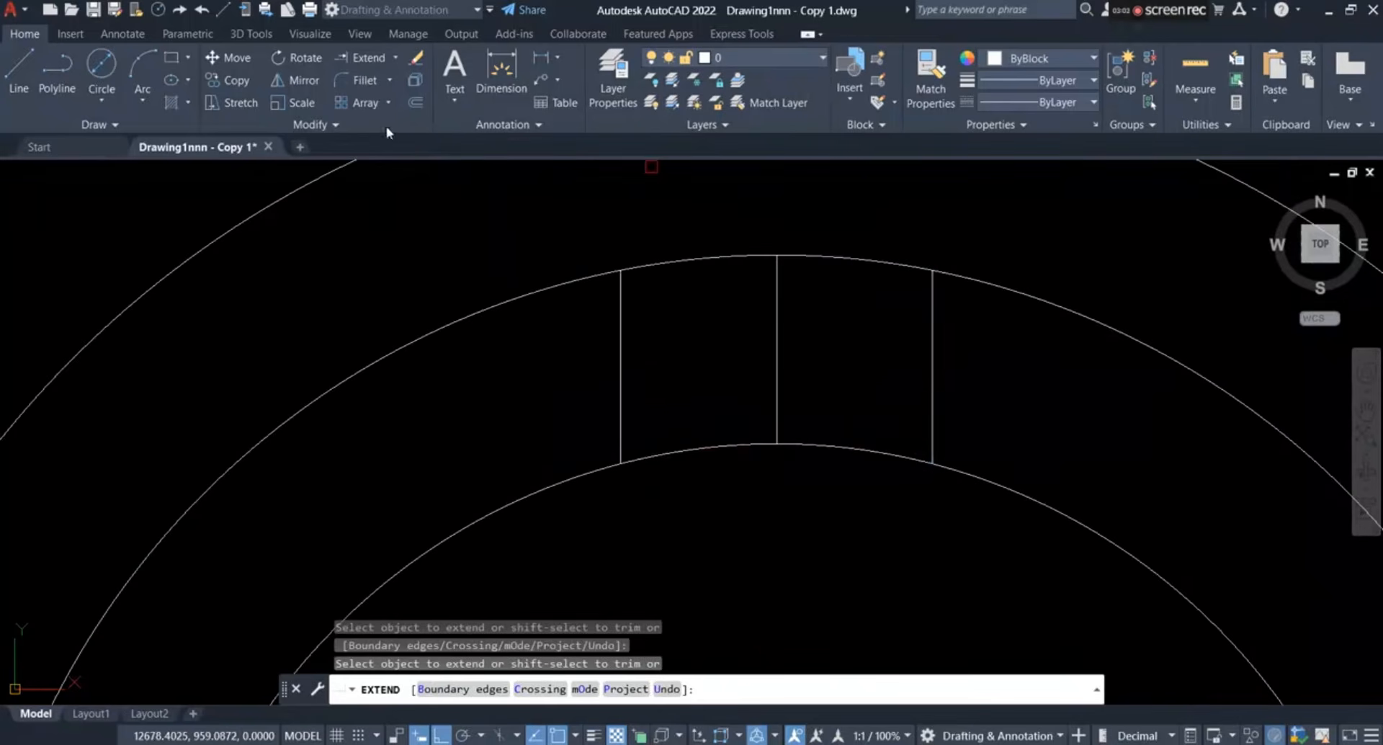
Trim away the middle vertical line between the two sides of the notch
{"action": "left_click", "coordinate": [395, 57]}
{"action": "left_click", "coordinate": [353, 87]}
{"action": "left_click", "coordinate": [777, 362]}
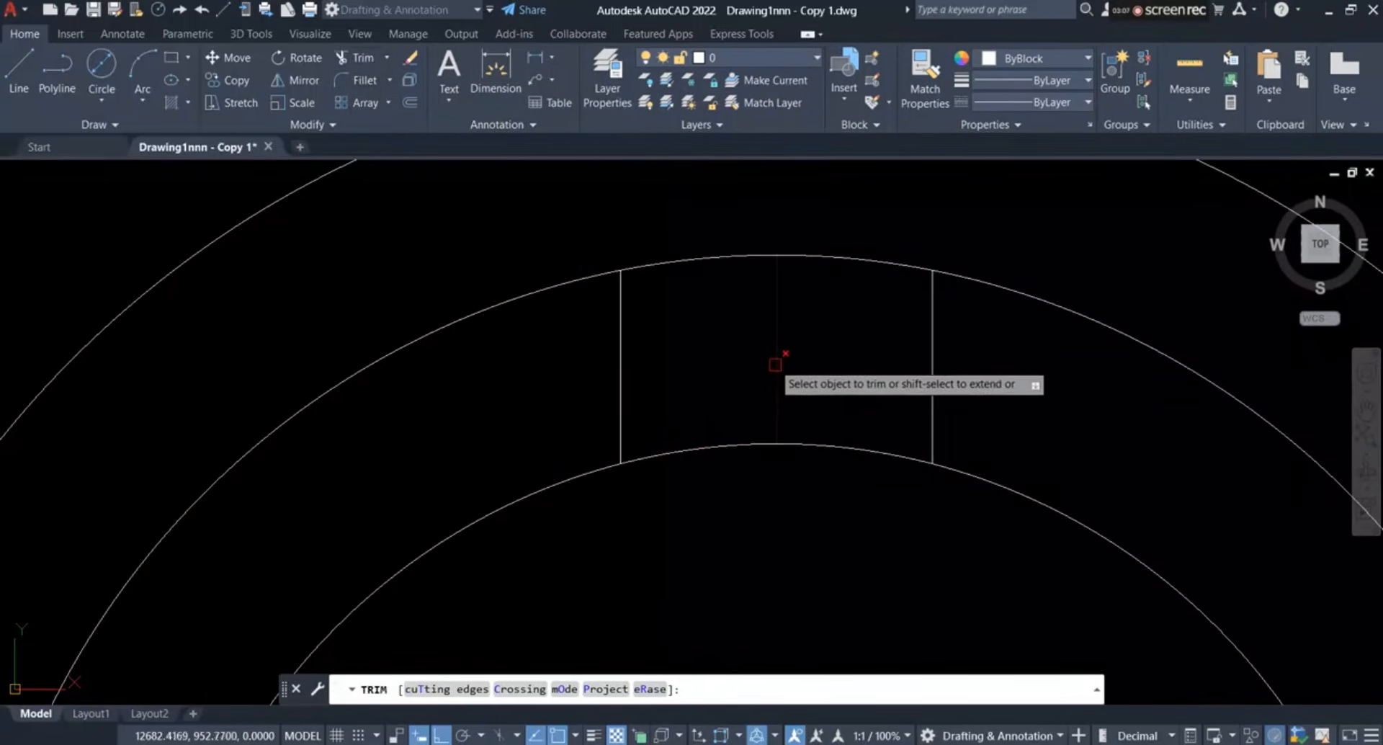
Trim away the 52 diameter circle outside the notch and the vertical line below the 40 diameter circle
{"action": "scroll", "coordinate": [770, 363], "scroll_direction": "down", "scroll_amount": 3}
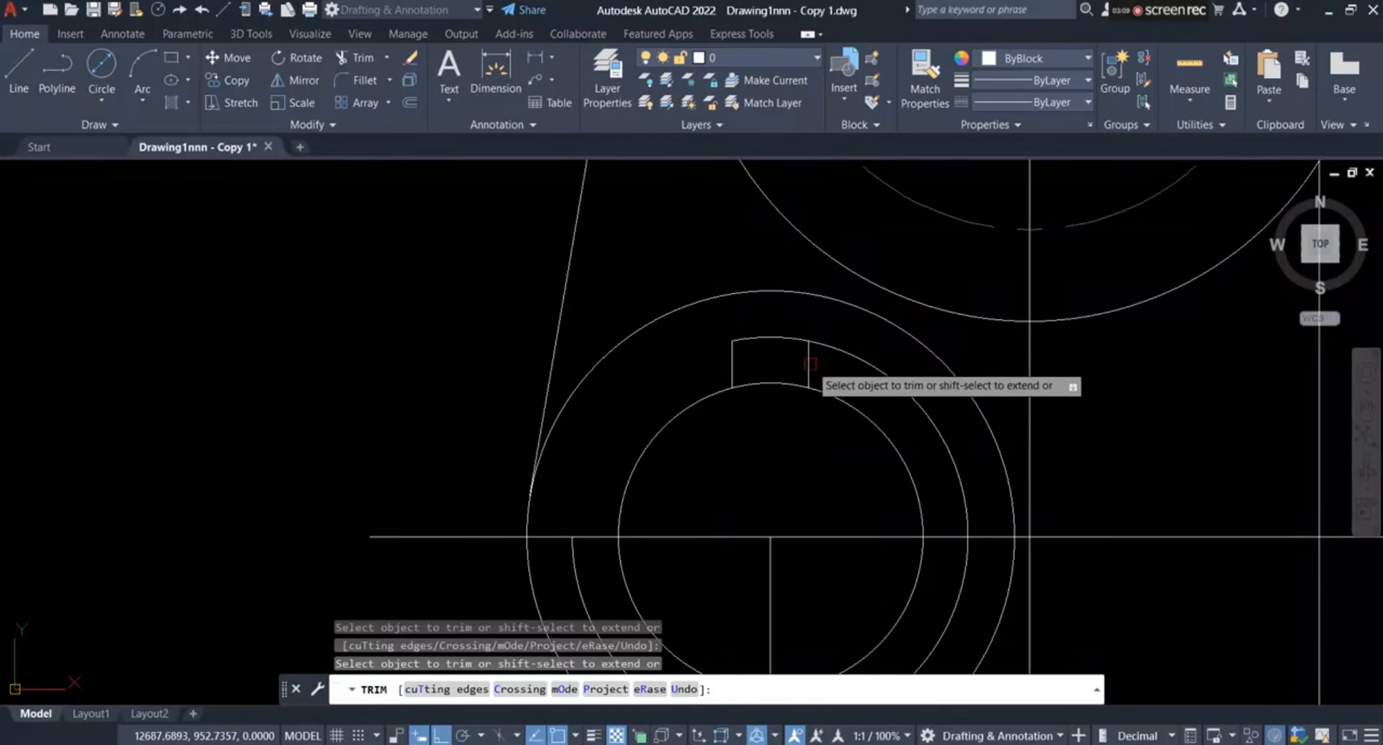
{"action": "left_click", "coordinate": [915, 381]}
{"action": "scroll", "coordinate": [926, 393], "scroll_direction": "down", "scroll_amount": 3}
{"action": "scroll", "coordinate": [905, 490], "scroll_direction": "up", "scroll_amount": 3}
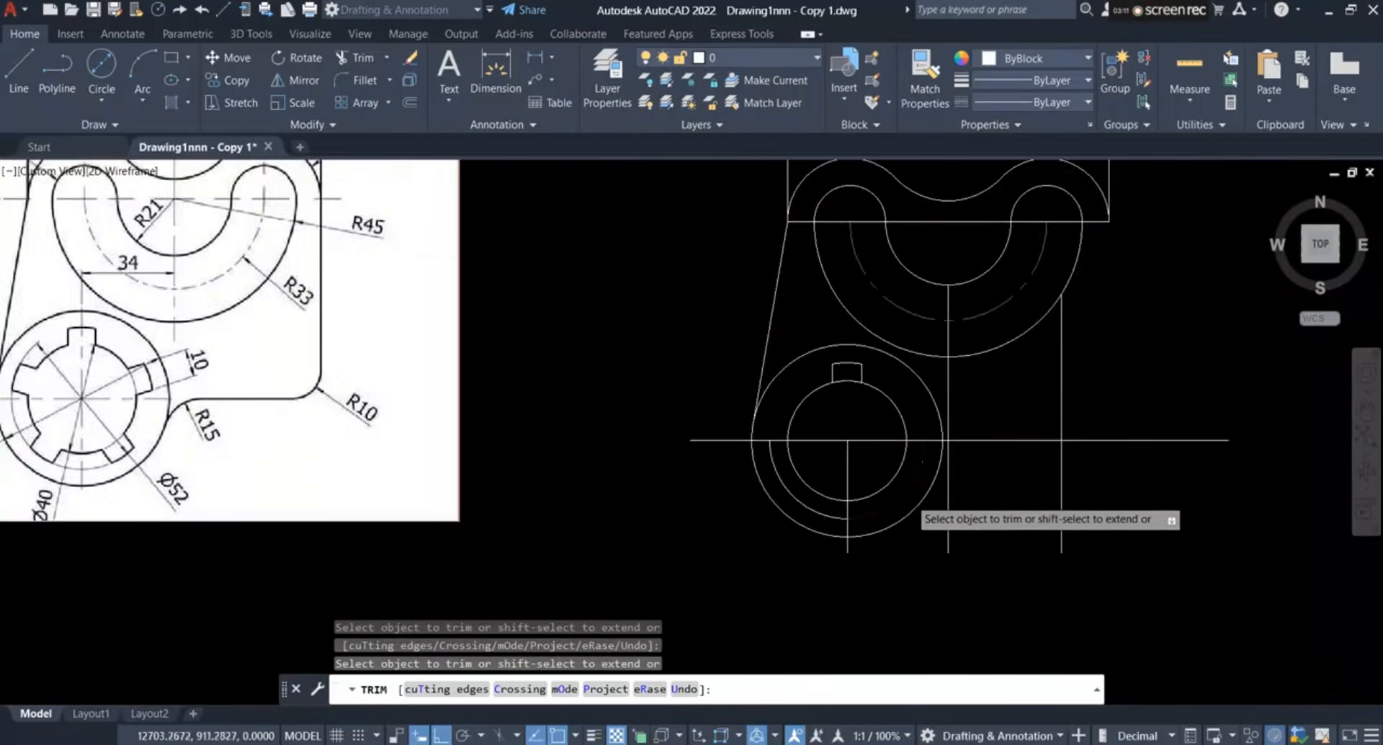
{"action": "left_click", "coordinate": [702, 548]}
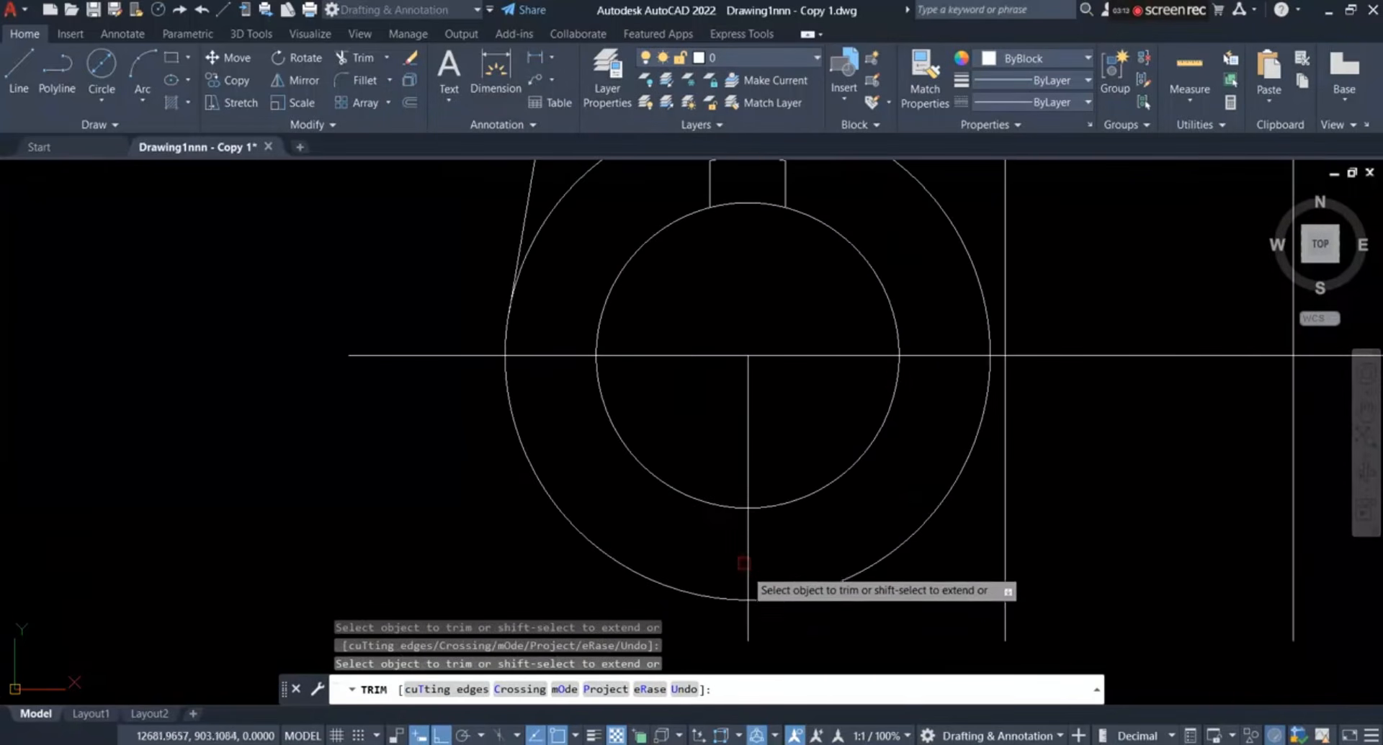
{"action": "scroll", "coordinate": [750, 634], "scroll_direction": "down", "scroll_amount": 3}
{"action": "scroll", "coordinate": [742, 544], "scroll_direction": "up", "scroll_amount": 3}
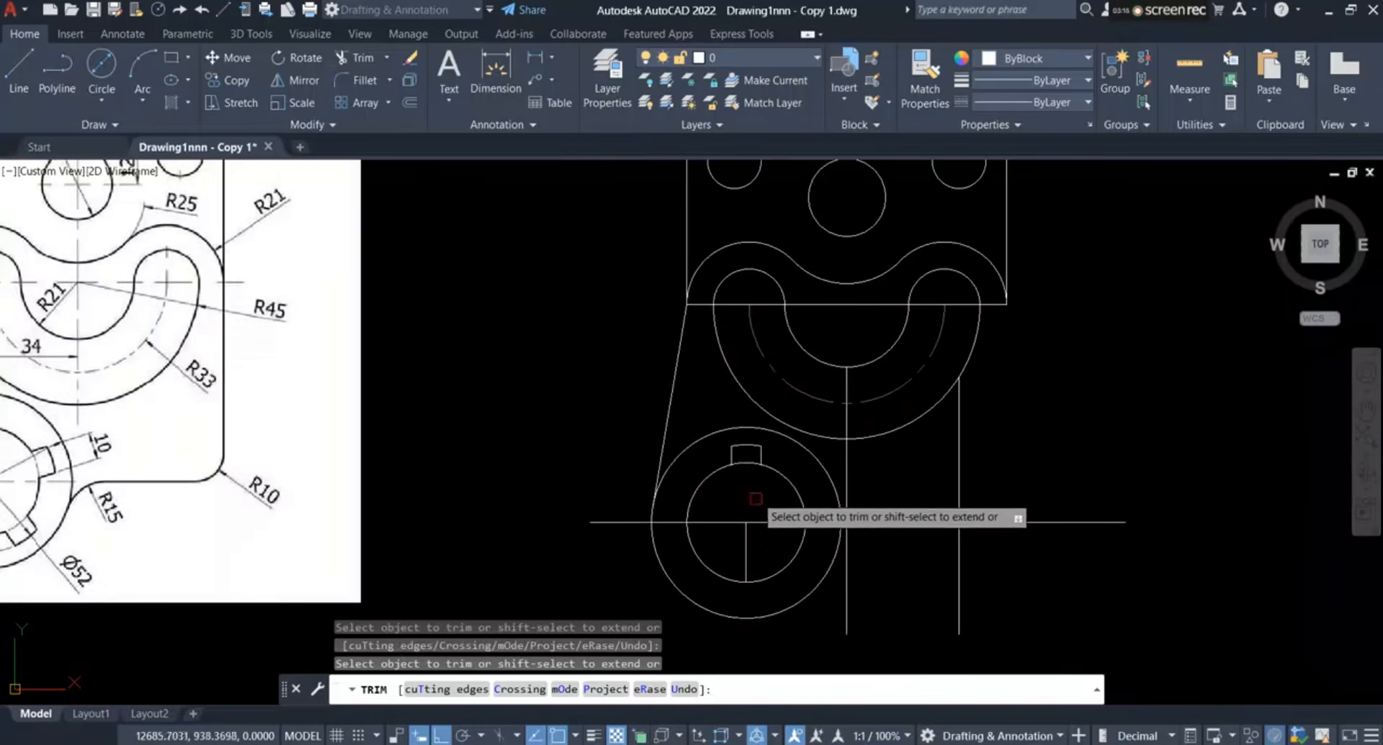
{"action": "right_click", "coordinate": [328, 283]}
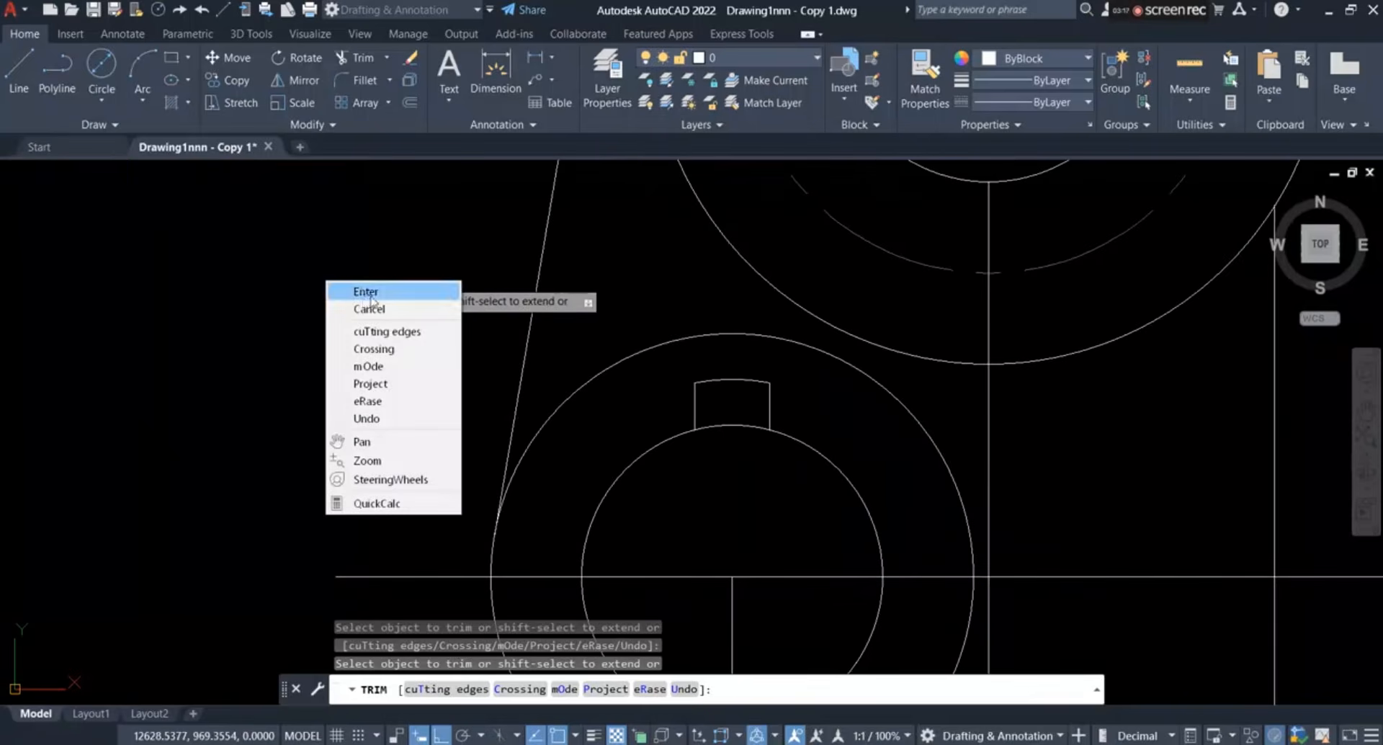
{"action": "left_click", "coordinate": [370, 297]}
Create a polar array of the notch's two sides and top arc around the centre of the concentric circles
{"action": "left_click", "coordinate": [771, 404]}
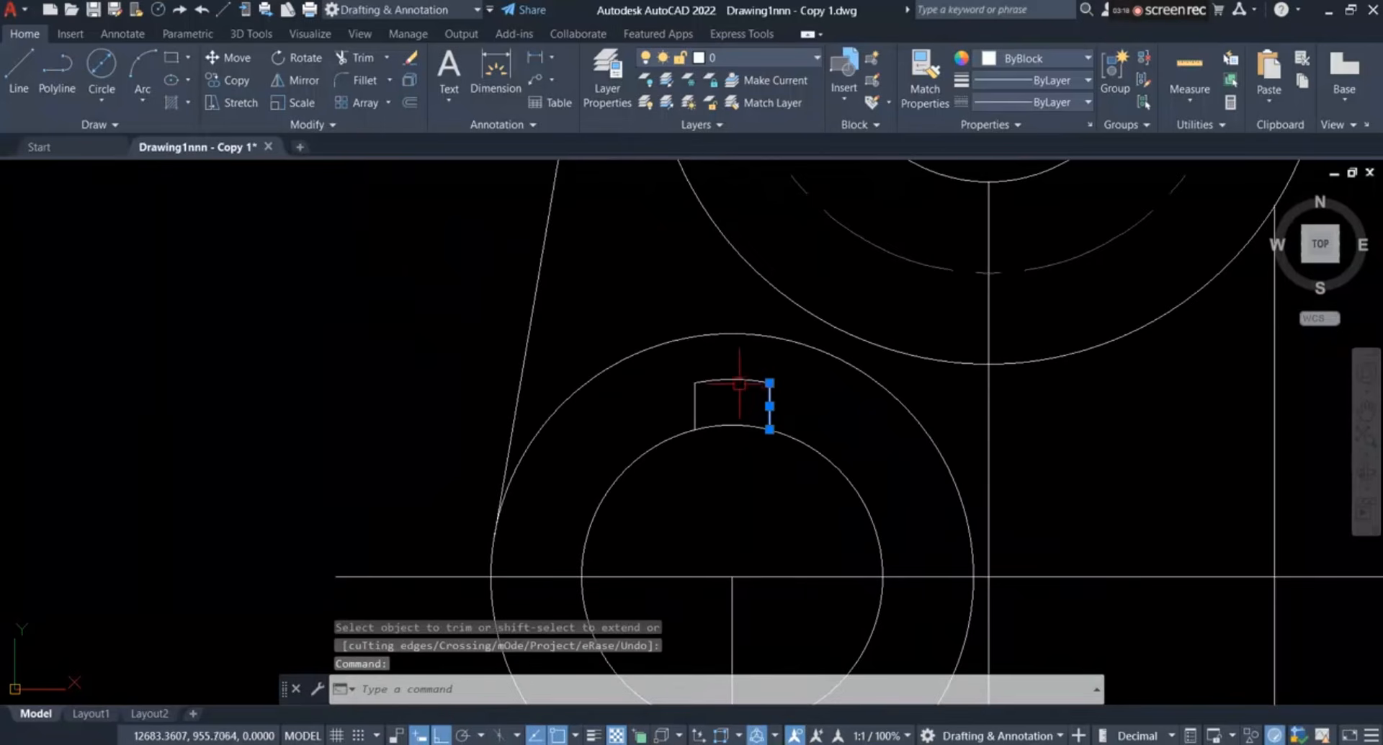
{"action": "left_click", "coordinate": [727, 380]}
{"action": "left_click", "coordinate": [695, 403]}
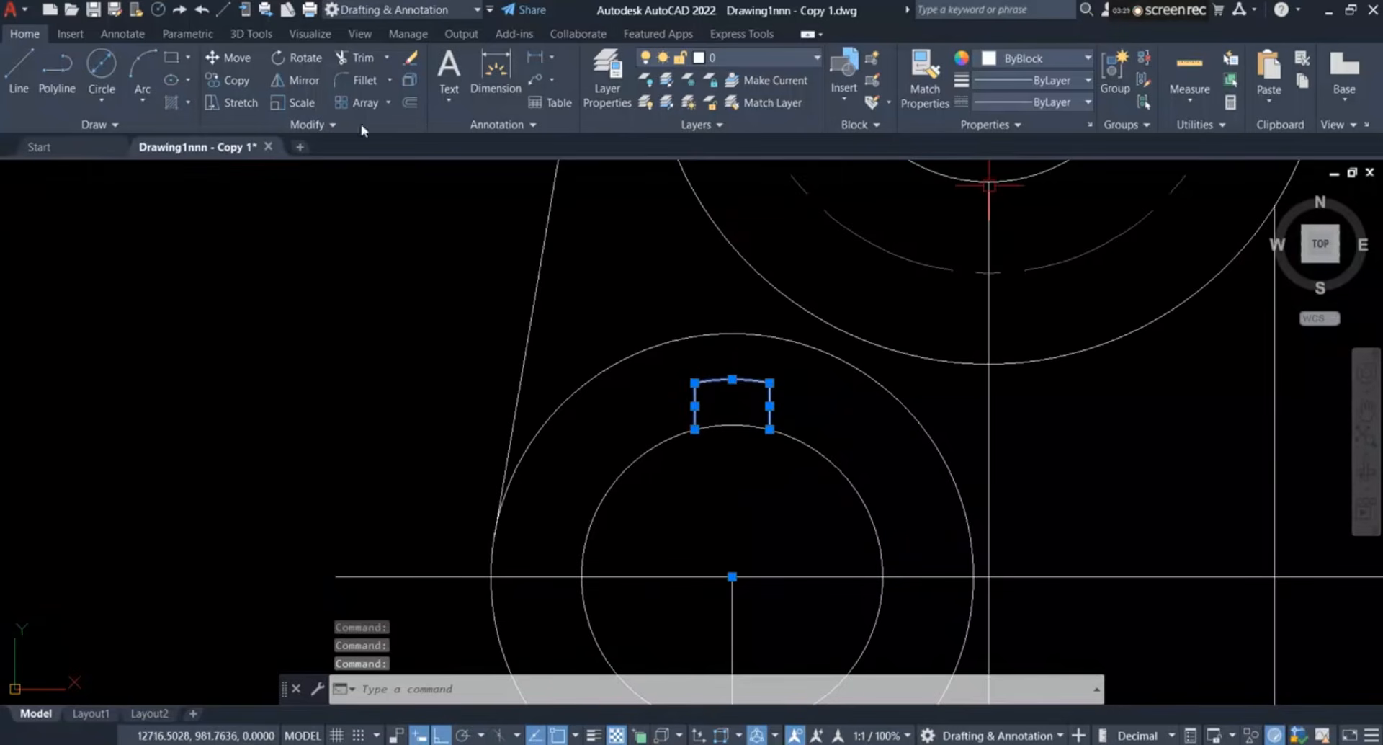
{"action": "left_click", "coordinate": [388, 103]}
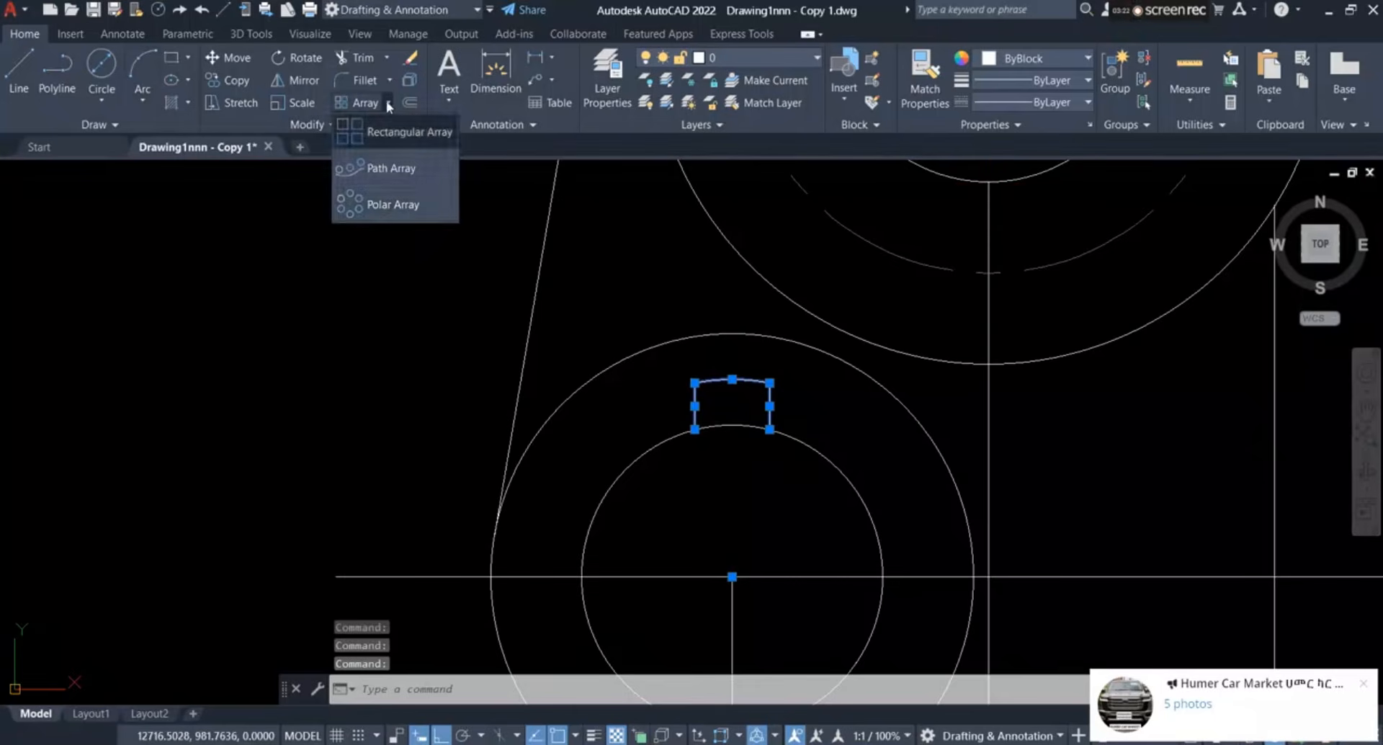
{"action": "left_click", "coordinate": [387, 209]}
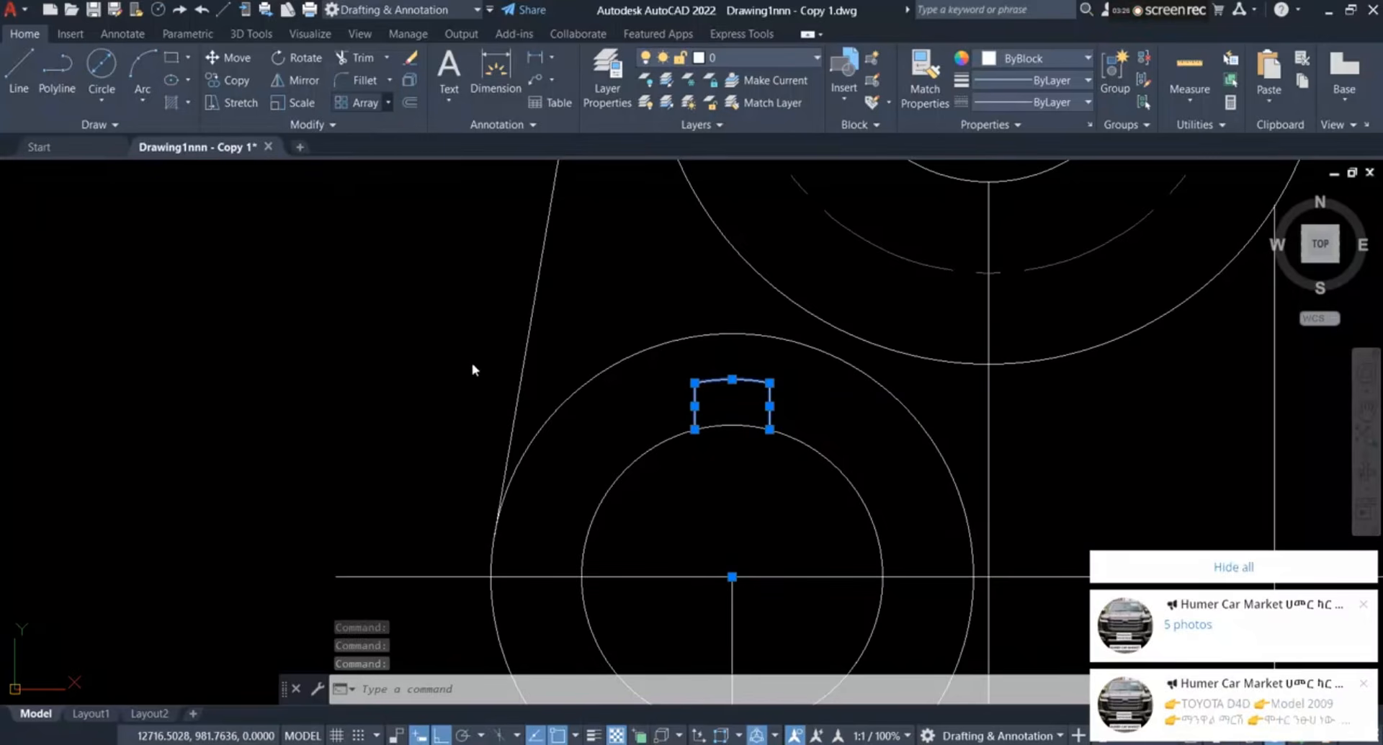
{"action": "left_click", "coordinate": [382, 104]}
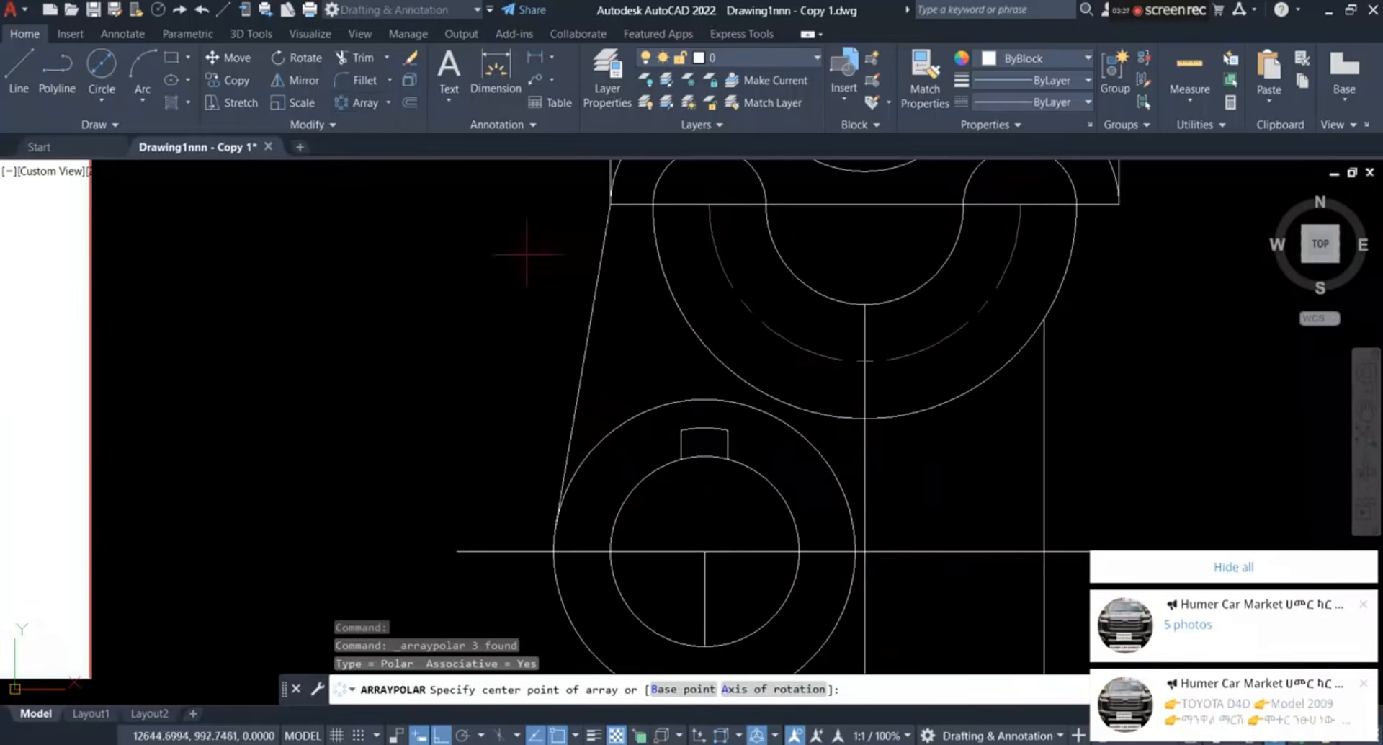
{"action": "left_click", "coordinate": [705, 551]}
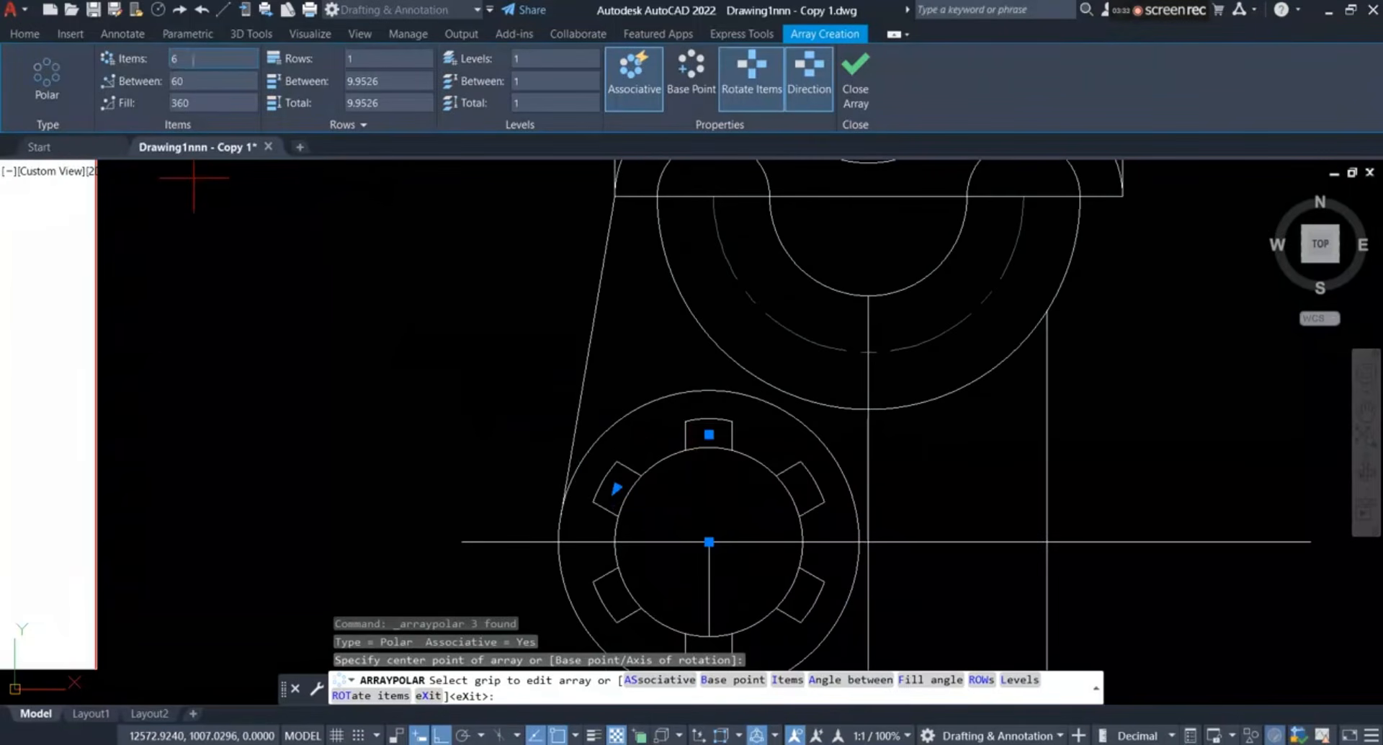
Set the polar array of the notch to 5 items and compare it with the reference image
{"action": "left_click_drag", "start_coordinate": [158, 70], "coordinate": [156, 72]}
{"action": "type", "text": "5"}
{"action": "key", "text": "Return"}
{"action": "scroll", "coordinate": [505, 433], "scroll_direction": "down", "scroll_amount": 4}
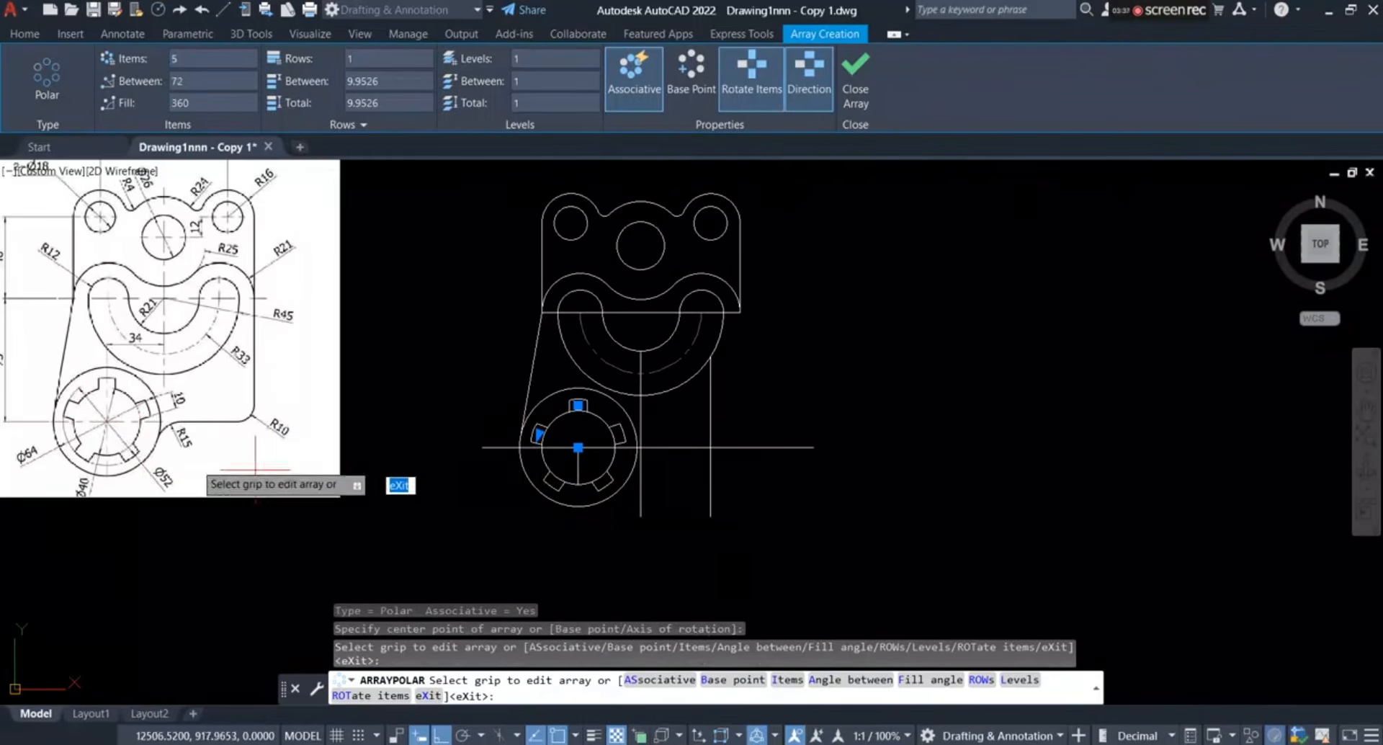
{"action": "scroll", "coordinate": [75, 436], "scroll_direction": "up", "scroll_amount": 5}
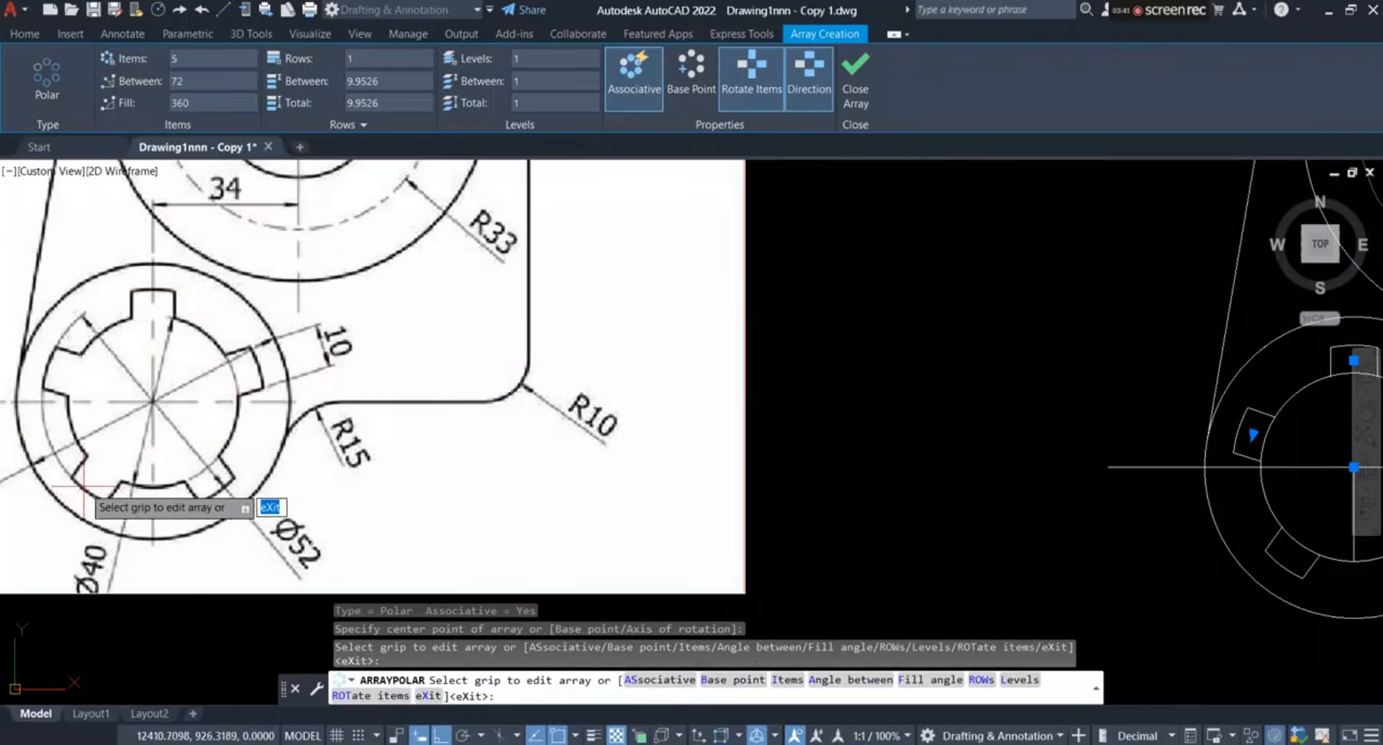
{"action": "scroll", "coordinate": [83, 486], "scroll_direction": "down", "scroll_amount": 5}
{"action": "scroll", "coordinate": [706, 461], "scroll_direction": "up", "scroll_amount": 4}
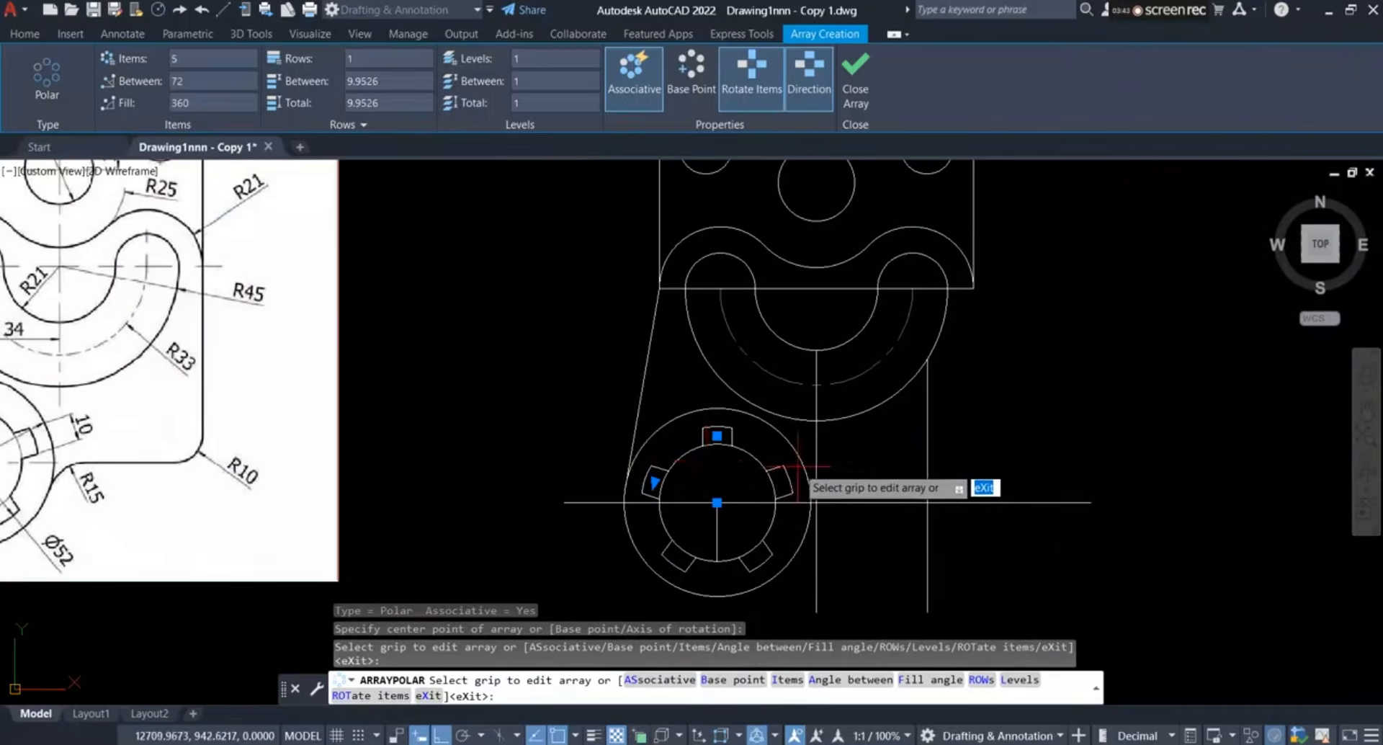
Finish the polar array and draw a vertical line from the horizontal line's outer end down past the lower horizontal line
{"action": "scroll", "coordinate": [797, 467], "scroll_direction": "down", "scroll_amount": 2}
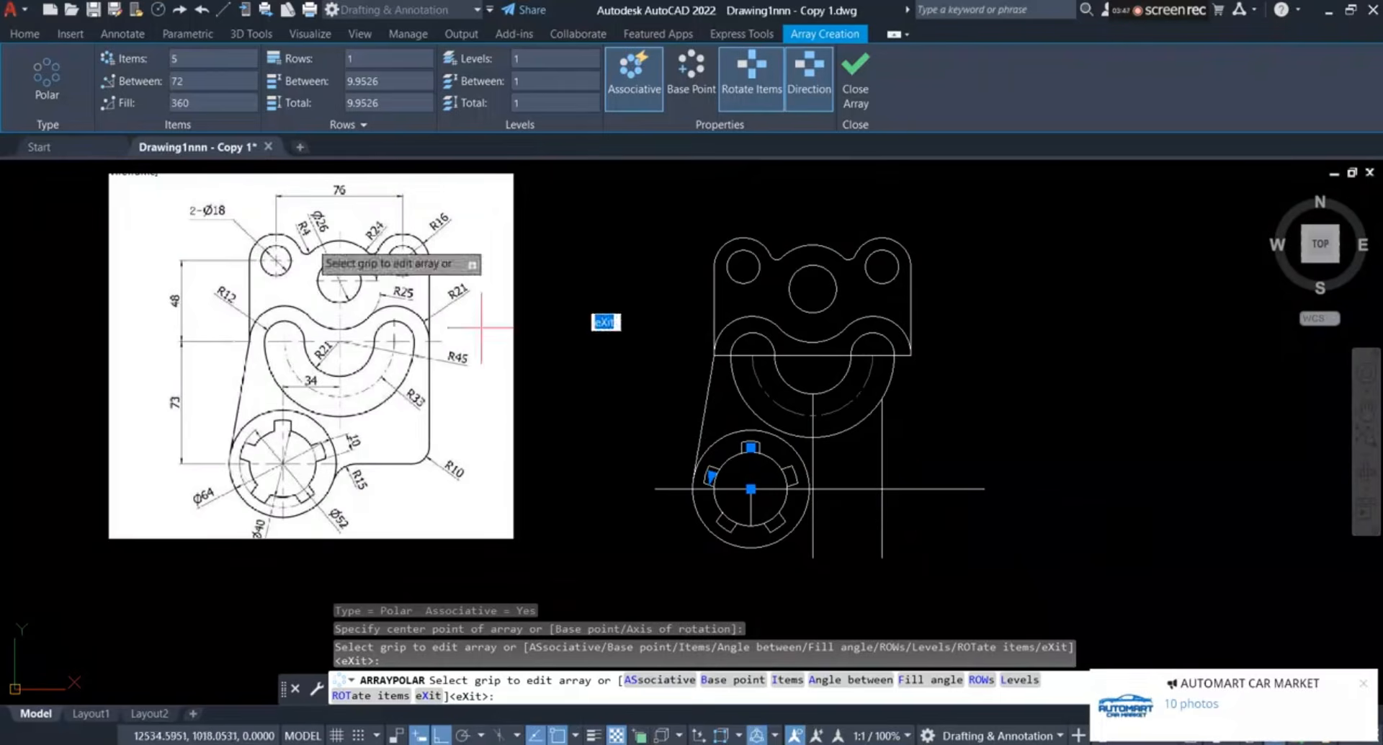
{"action": "left_click", "coordinate": [31, 35]}
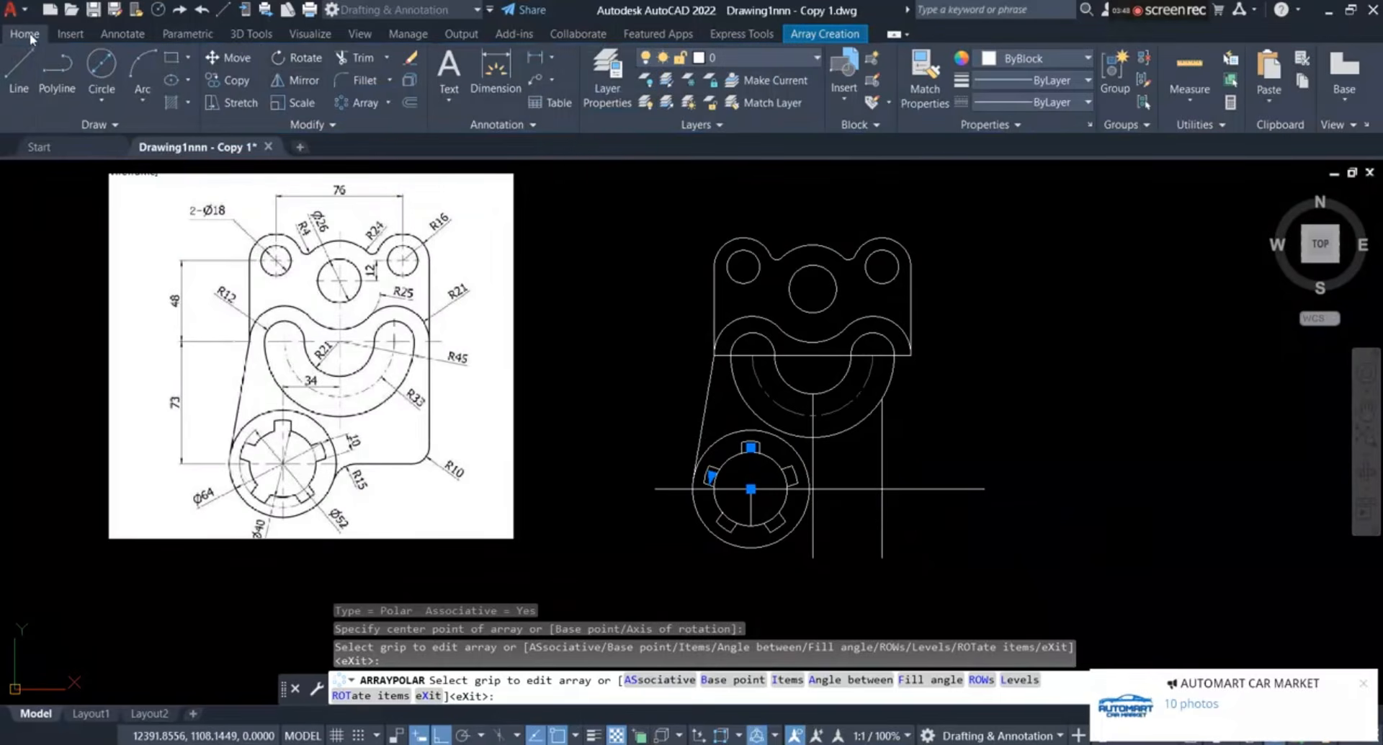
{"action": "left_click", "coordinate": [15, 76]}
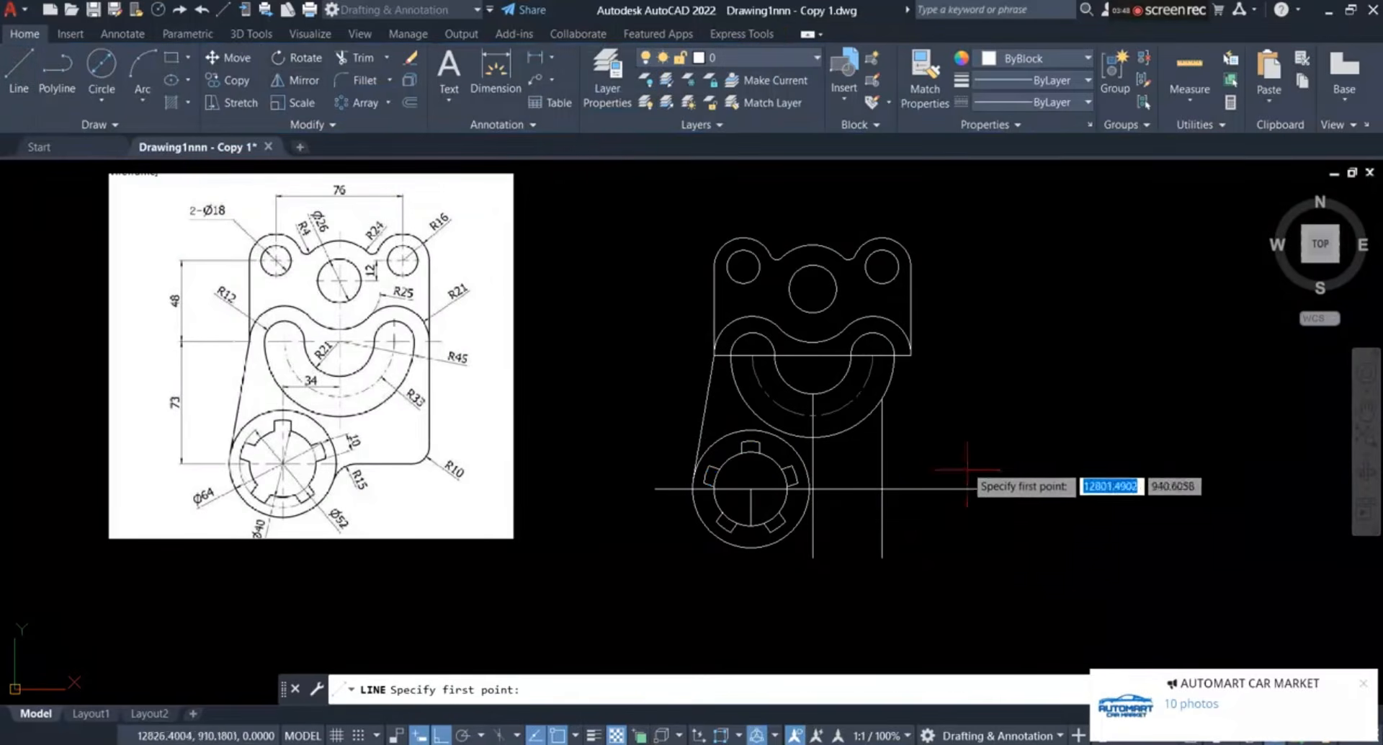
{"action": "left_click", "coordinate": [910, 354]}
{"action": "left_click", "coordinate": [911, 526]}
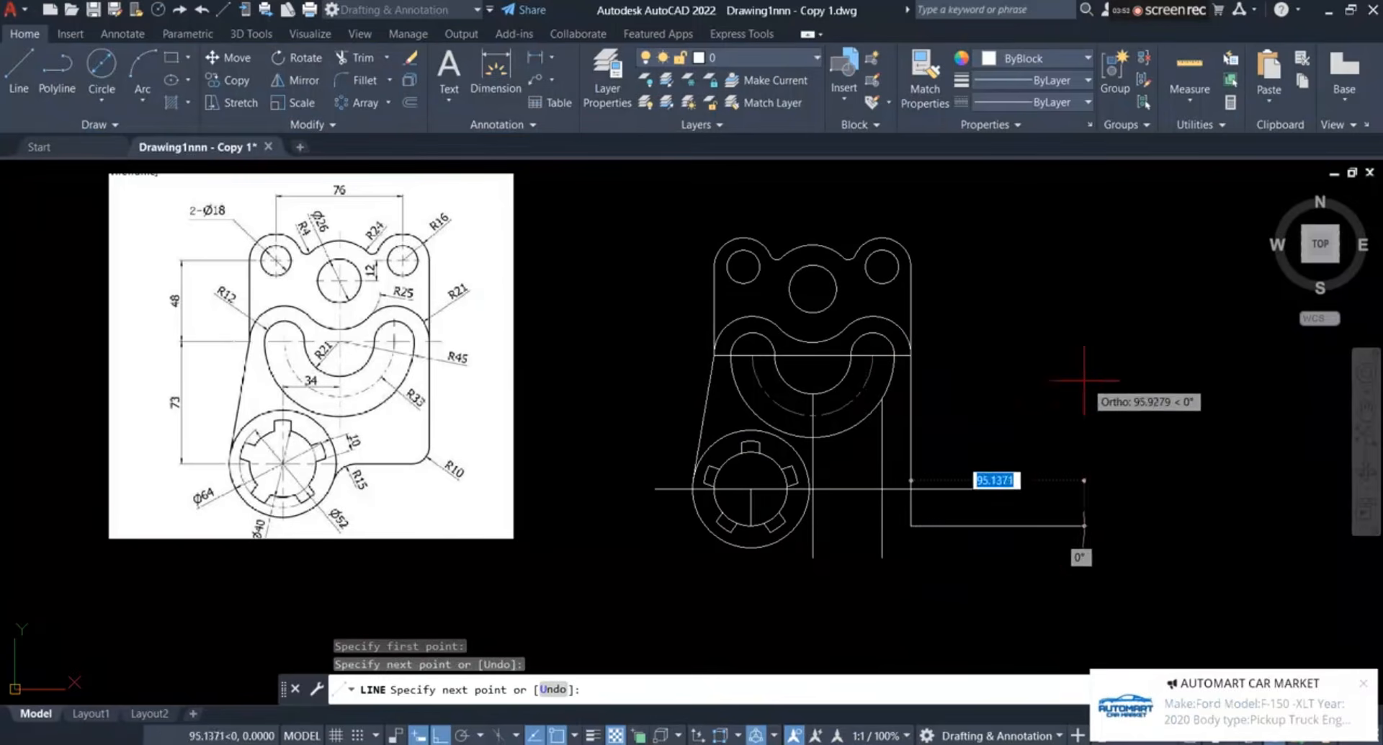
{"action": "right_click", "coordinate": [1084, 380]}
{"action": "left_click", "coordinate": [1106, 389]}
Trim the three vertical lines below the lower horizontal line with a fence across them
{"action": "left_click", "coordinate": [358, 57]}
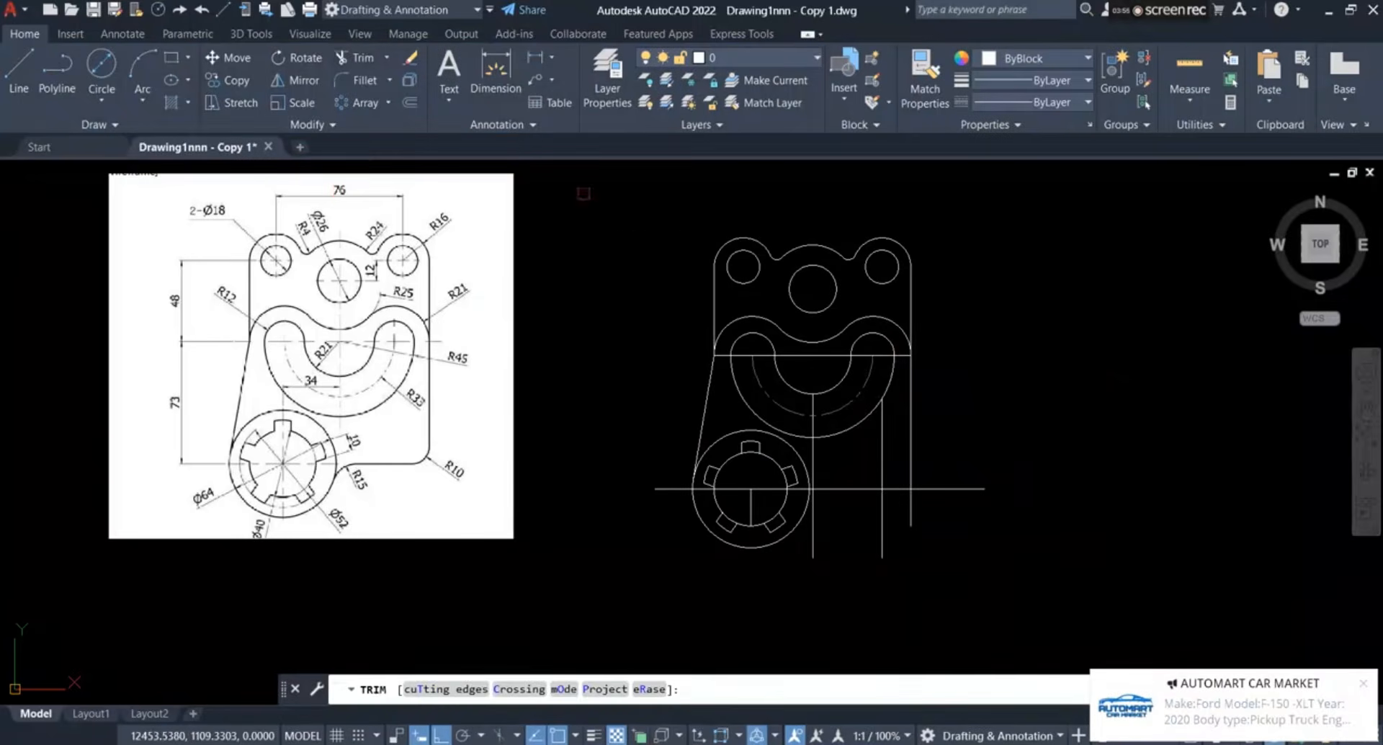
{"action": "scroll", "coordinate": [793, 561], "scroll_direction": "up", "scroll_amount": 4}
{"action": "left_click", "coordinate": [844, 520]}
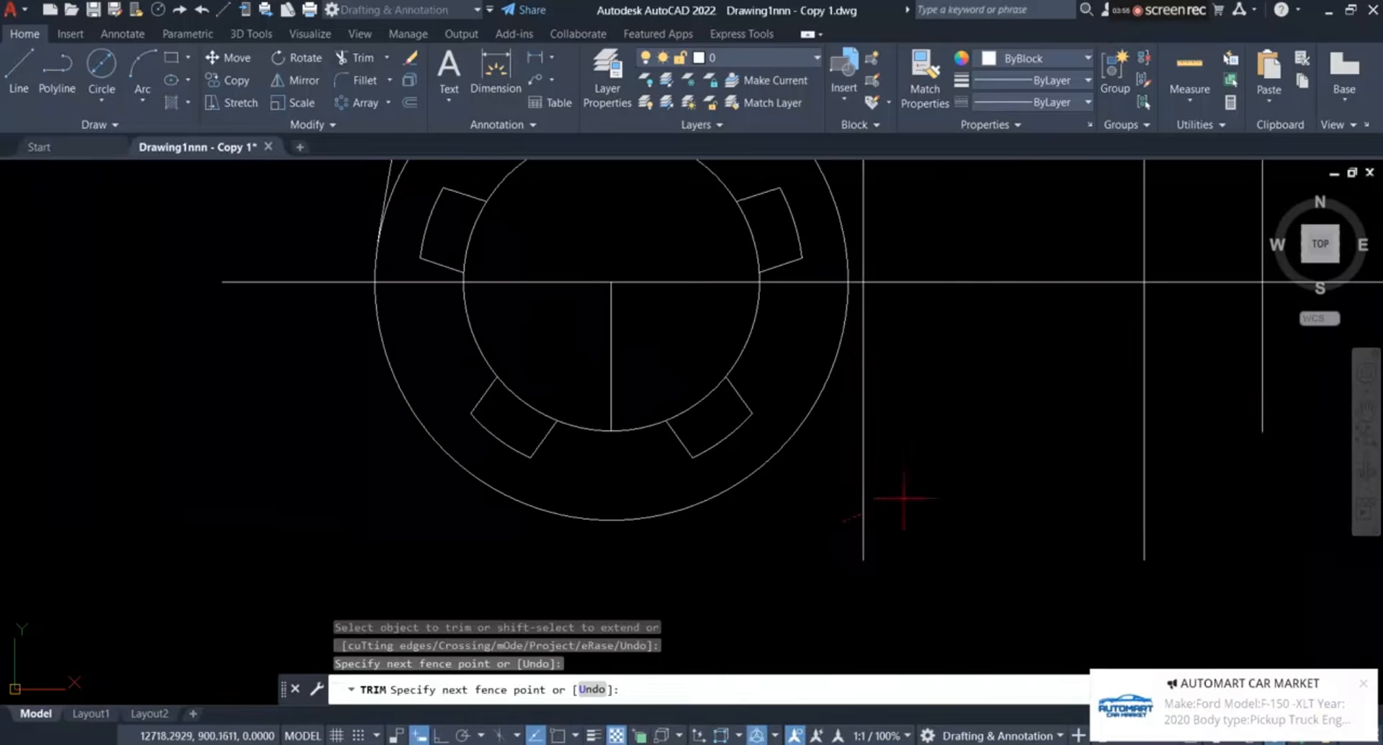
{"action": "left_click", "coordinate": [1322, 391]}
{"action": "scroll", "coordinate": [1021, 454], "scroll_direction": "down", "scroll_amount": 4}
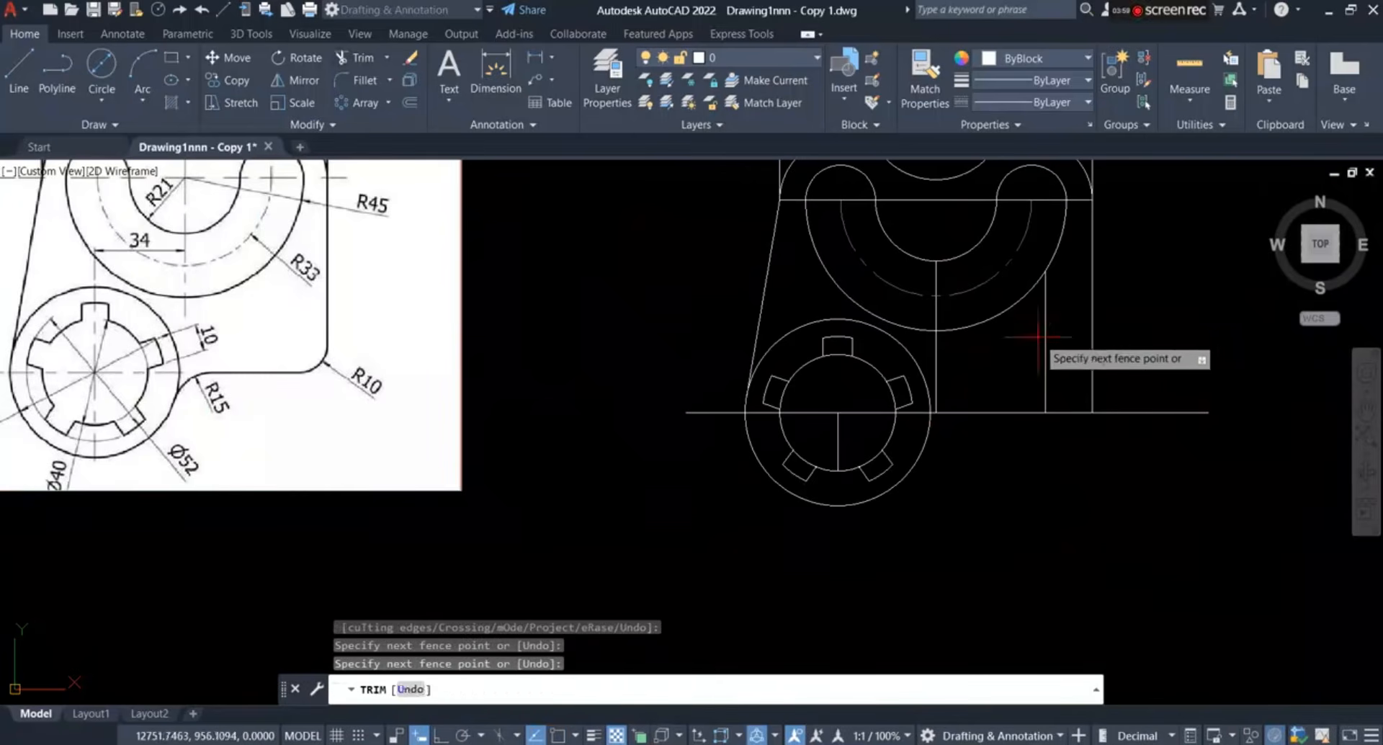
{"action": "key", "text": "Return"}
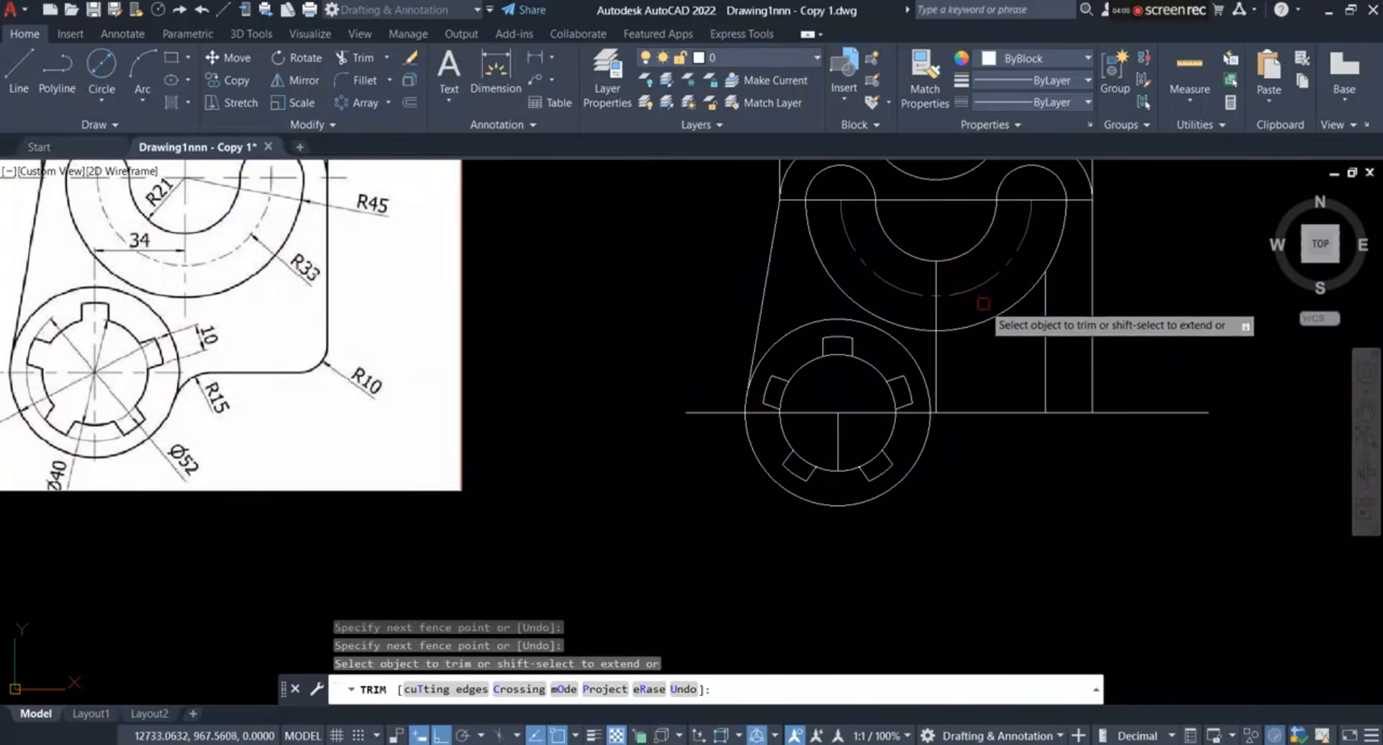
Trim away the two inner vertical lines below the curved slot and the lower horizontal line's ends outside the plate outline
{"action": "left_click", "coordinate": [1046, 335]}
{"action": "scroll", "coordinate": [940, 284], "scroll_direction": "up", "scroll_amount": 2}
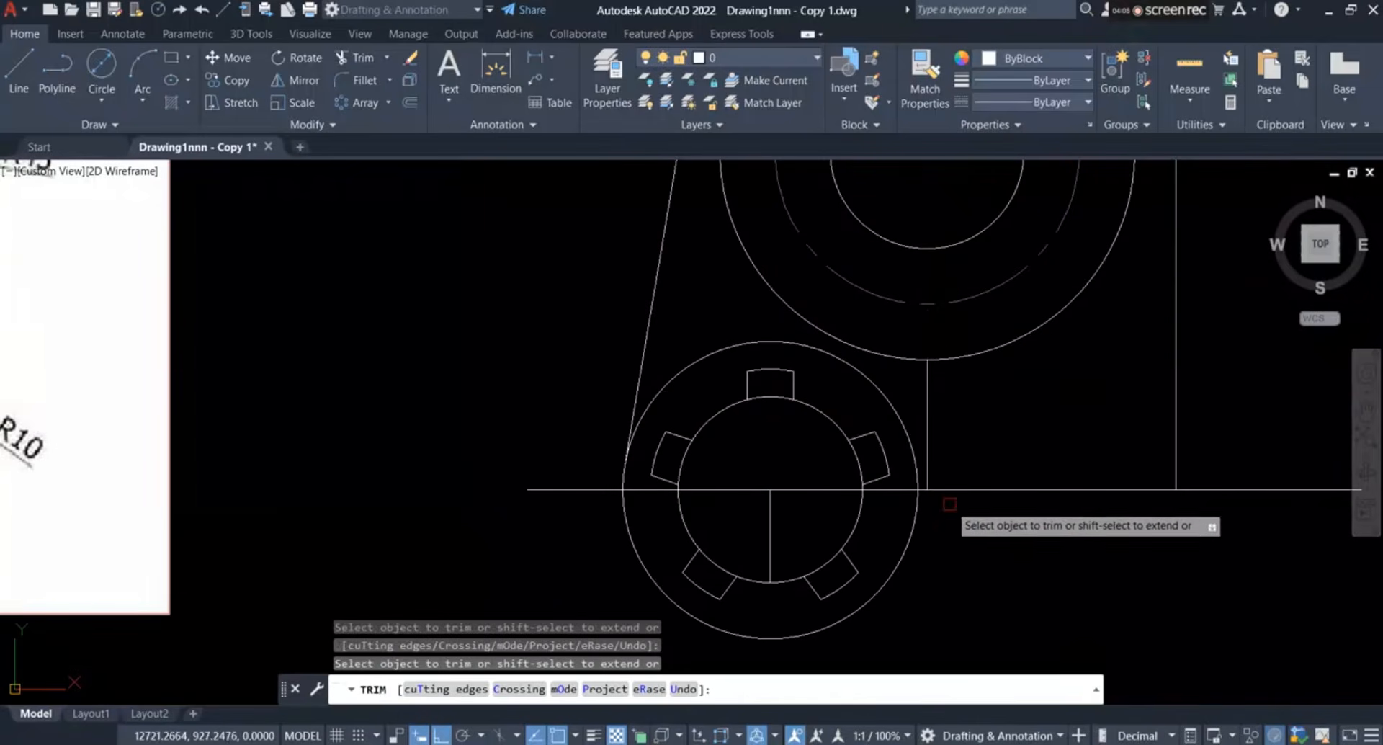
{"action": "scroll", "coordinate": [892, 435], "scroll_direction": "down", "scroll_amount": 2}
{"action": "scroll", "coordinate": [913, 493], "scroll_direction": "down", "scroll_amount": 3}
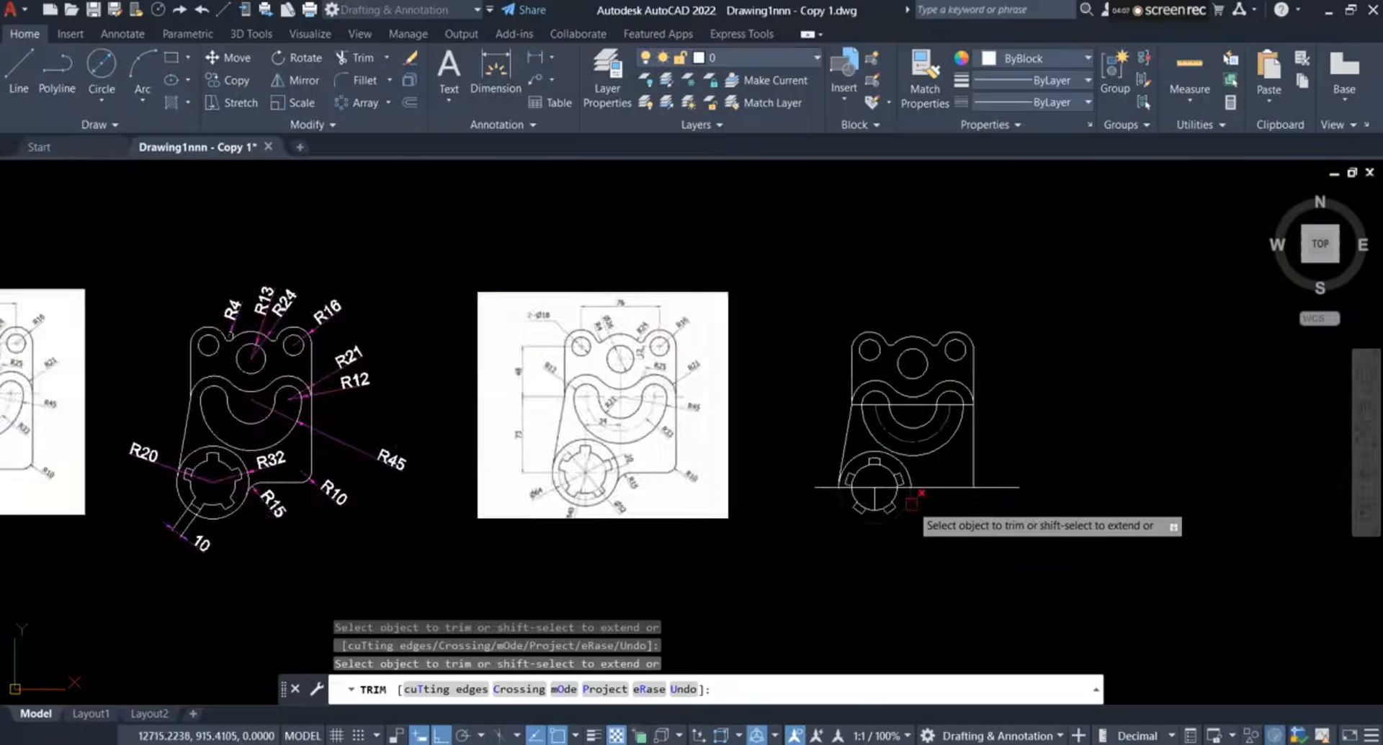
{"action": "scroll", "coordinate": [994, 503], "scroll_direction": "up", "scroll_amount": 3}
{"action": "left_click_drag", "start_coordinate": [1007, 371], "coordinate": [983, 485]}
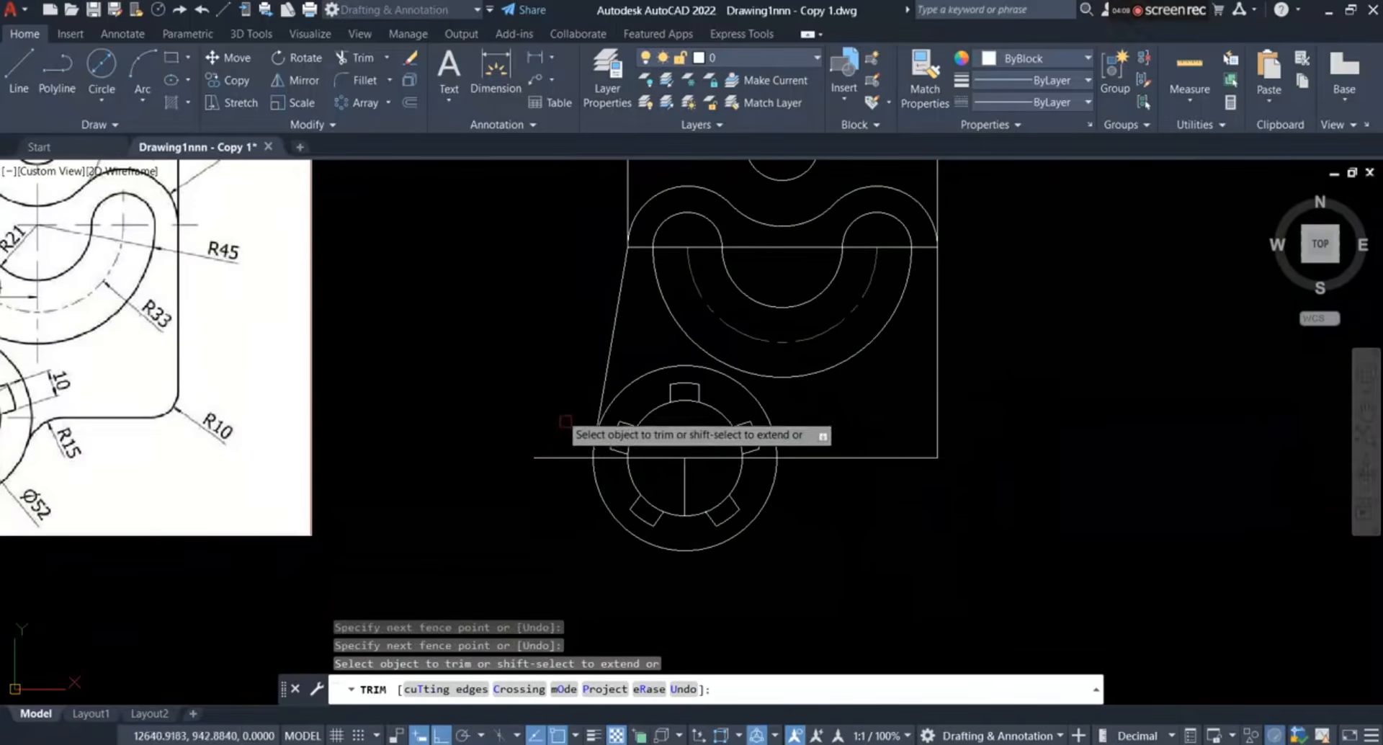
{"action": "scroll", "coordinate": [881, 546], "scroll_direction": "down", "scroll_amount": 3}
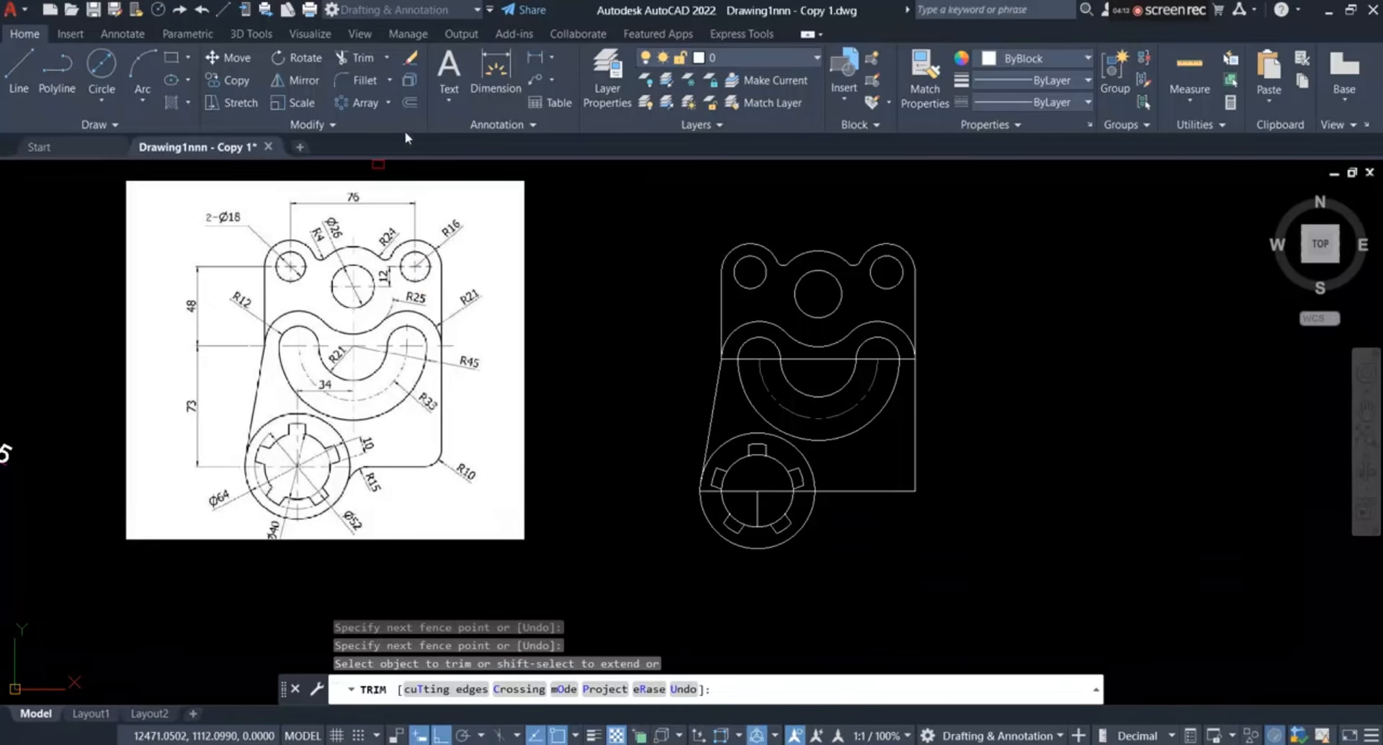
Fillet the plate's lower corner between the vertical edge and the bottom line with a radius of 10
{"action": "left_click", "coordinate": [364, 81]}
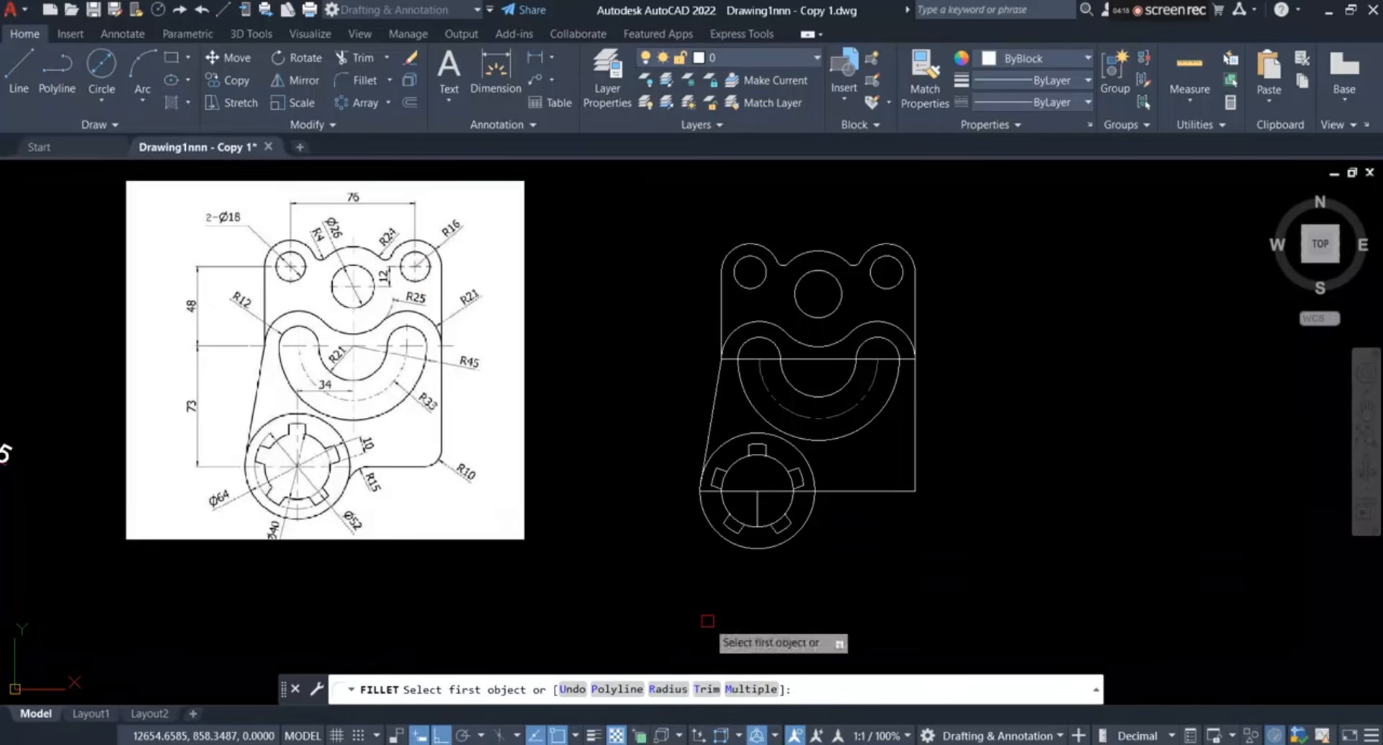
{"action": "left_click", "coordinate": [668, 690]}
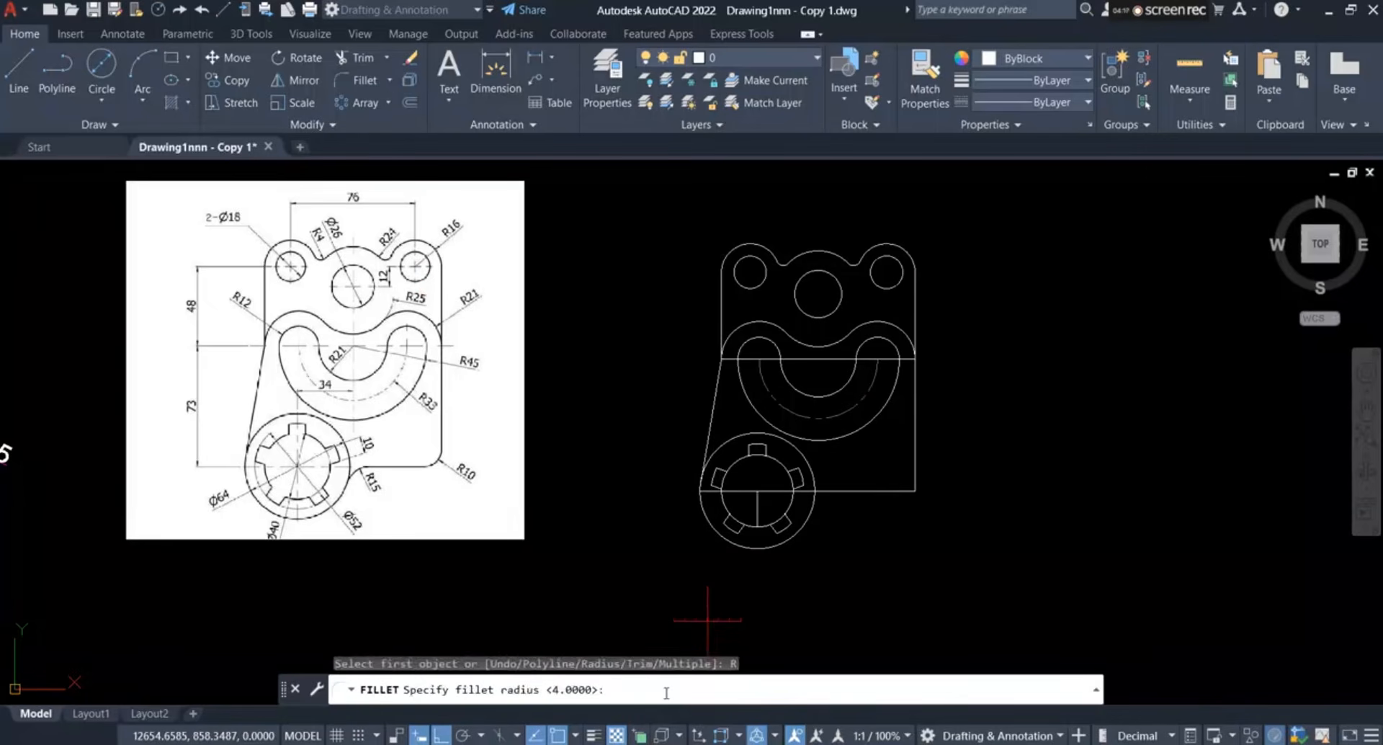
{"action": "key", "text": "Return"}
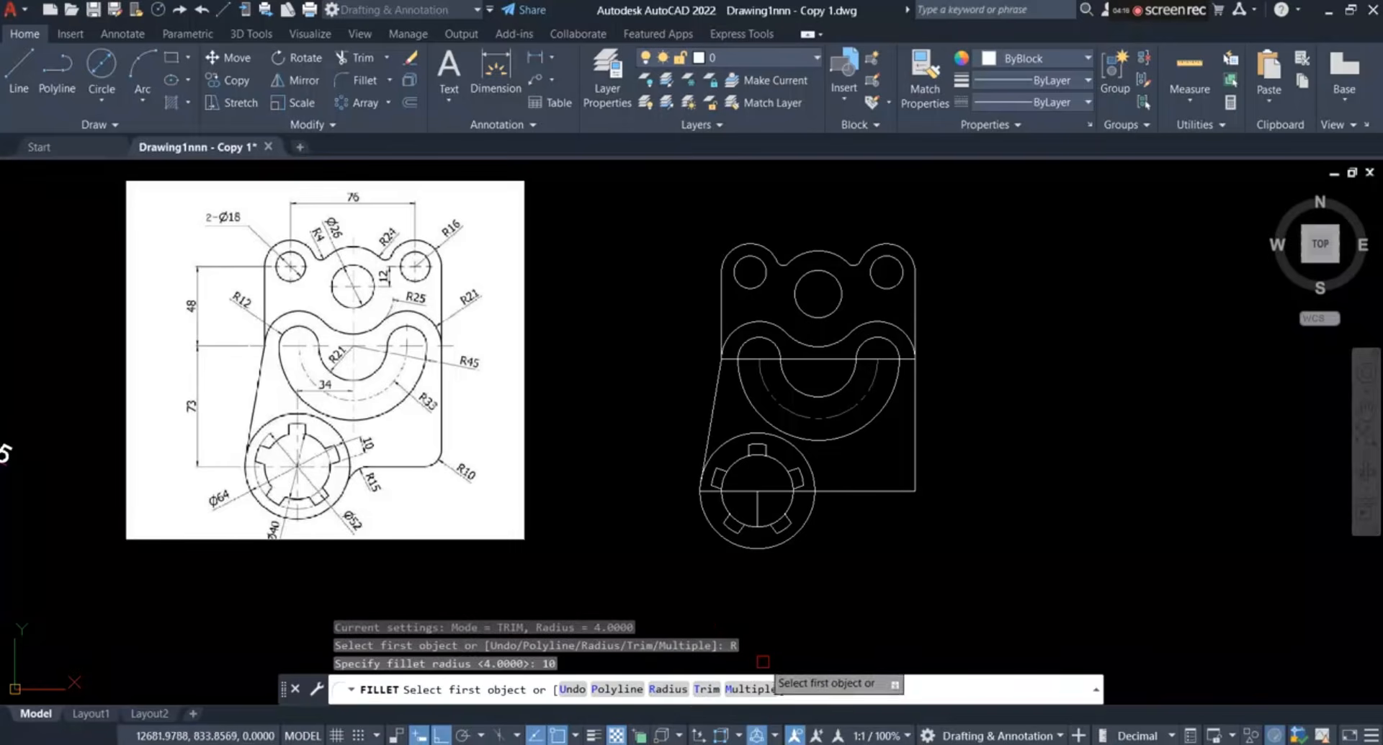
{"action": "scroll", "coordinate": [912, 479], "scroll_direction": "up", "scroll_amount": 4}
{"action": "left_click", "coordinate": [918, 465]}
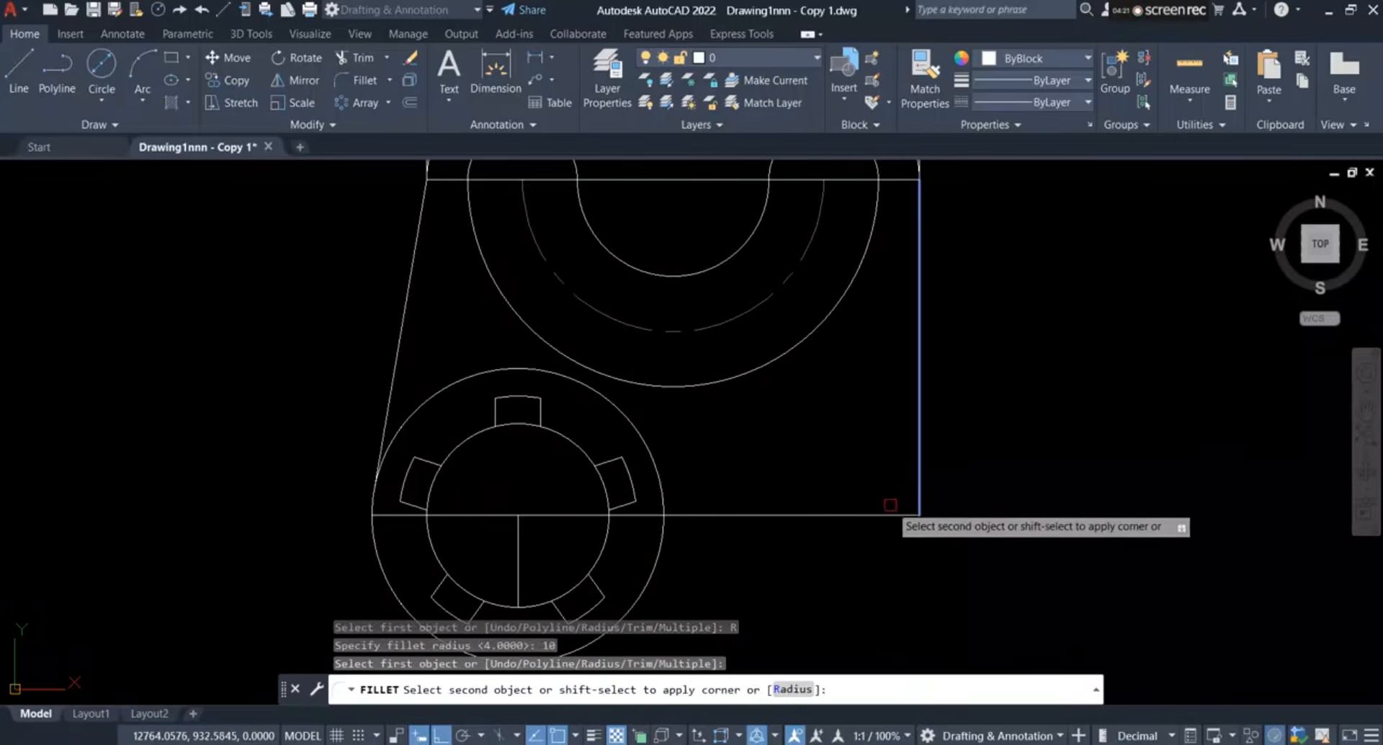
{"action": "left_click", "coordinate": [891, 513]}
{"action": "key", "text": "Return"}
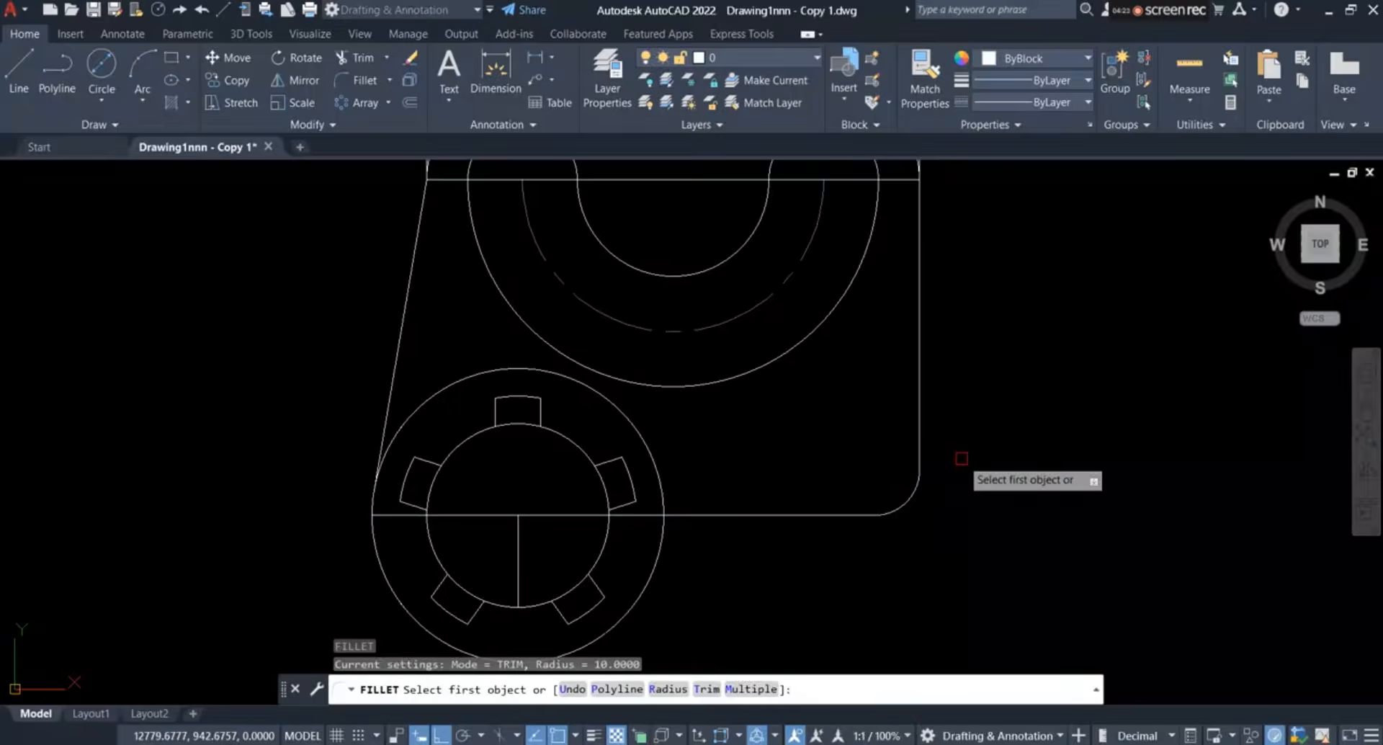
Fillet the bottom line and the 64 diameter circle with a radius of 15
{"action": "scroll", "coordinate": [962, 458], "scroll_direction": "down", "scroll_amount": 2}
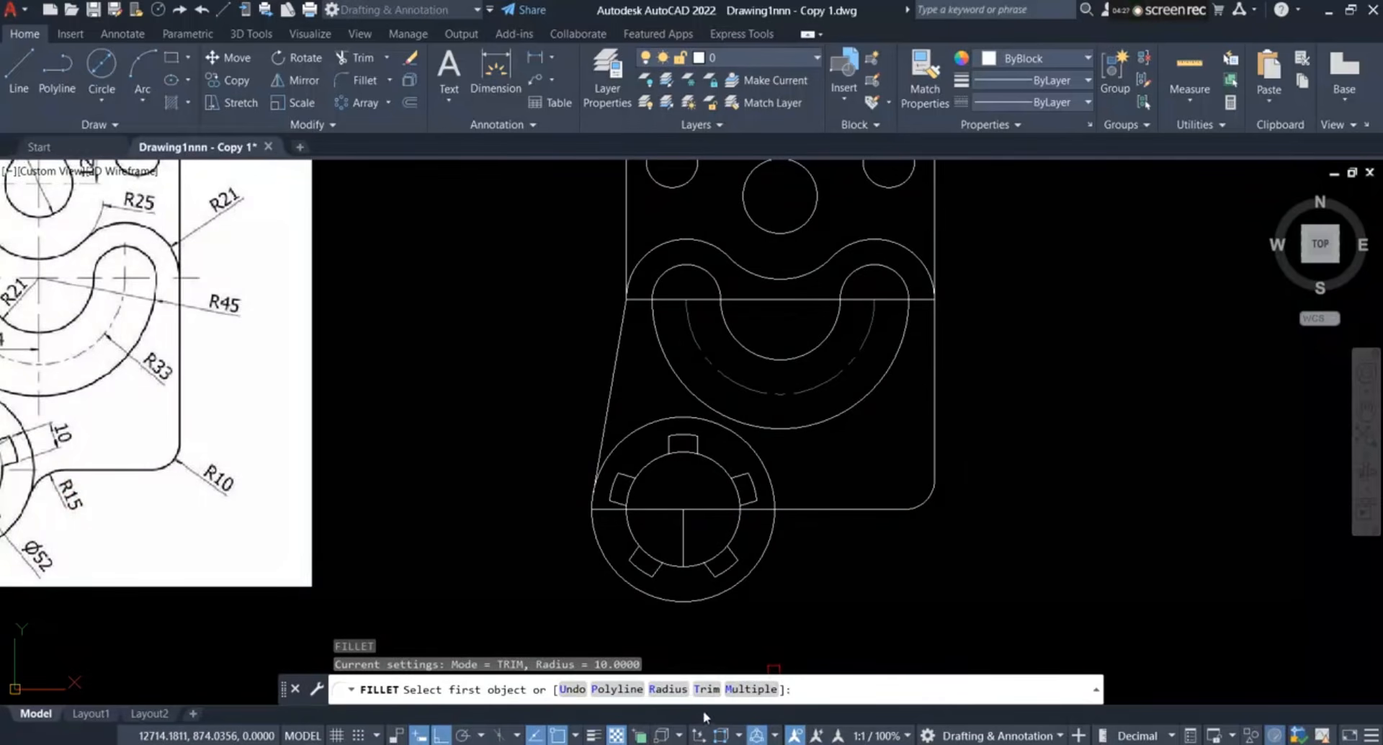
{"action": "left_click", "coordinate": [669, 690]}
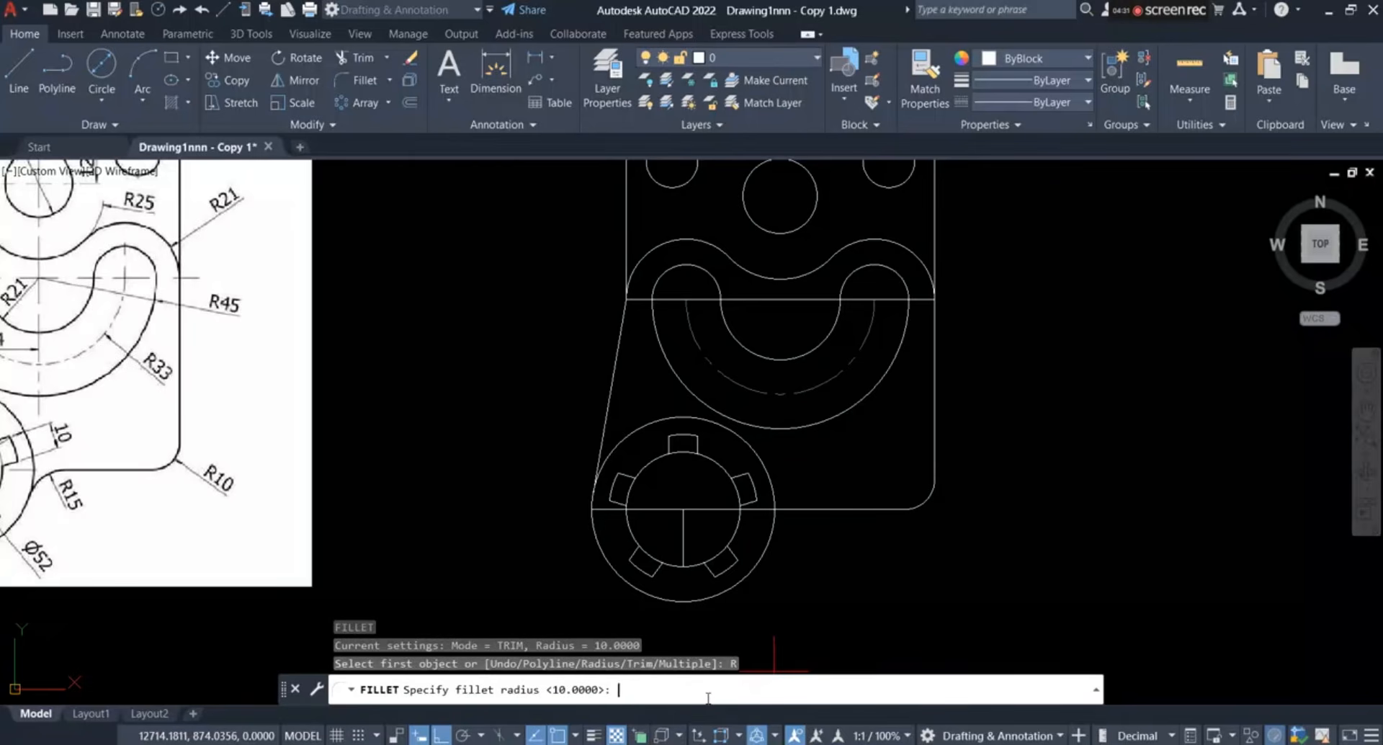
{"action": "key", "text": "Return"}
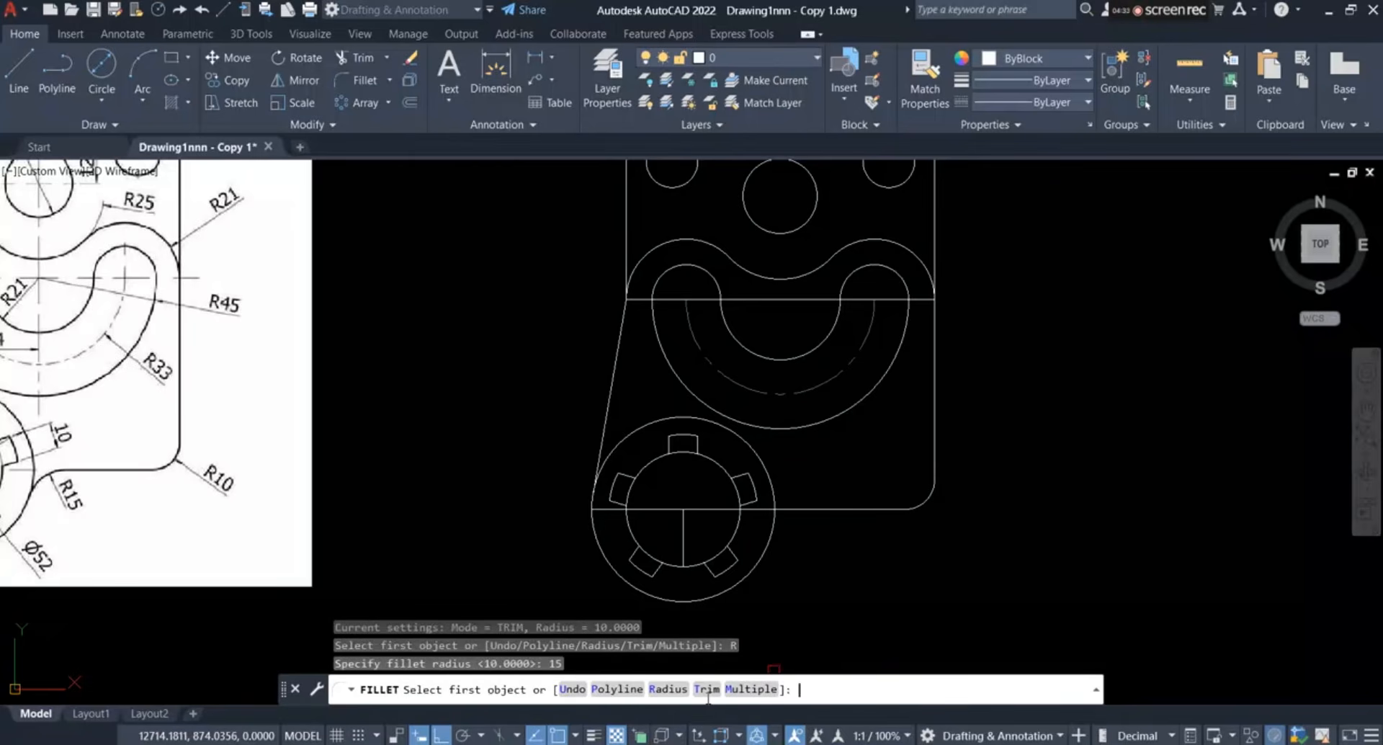
{"action": "scroll", "coordinate": [796, 491], "scroll_direction": "down", "scroll_amount": 2}
{"action": "scroll", "coordinate": [796, 490], "scroll_direction": "up", "scroll_amount": 4}
{"action": "left_click", "coordinate": [797, 493]}
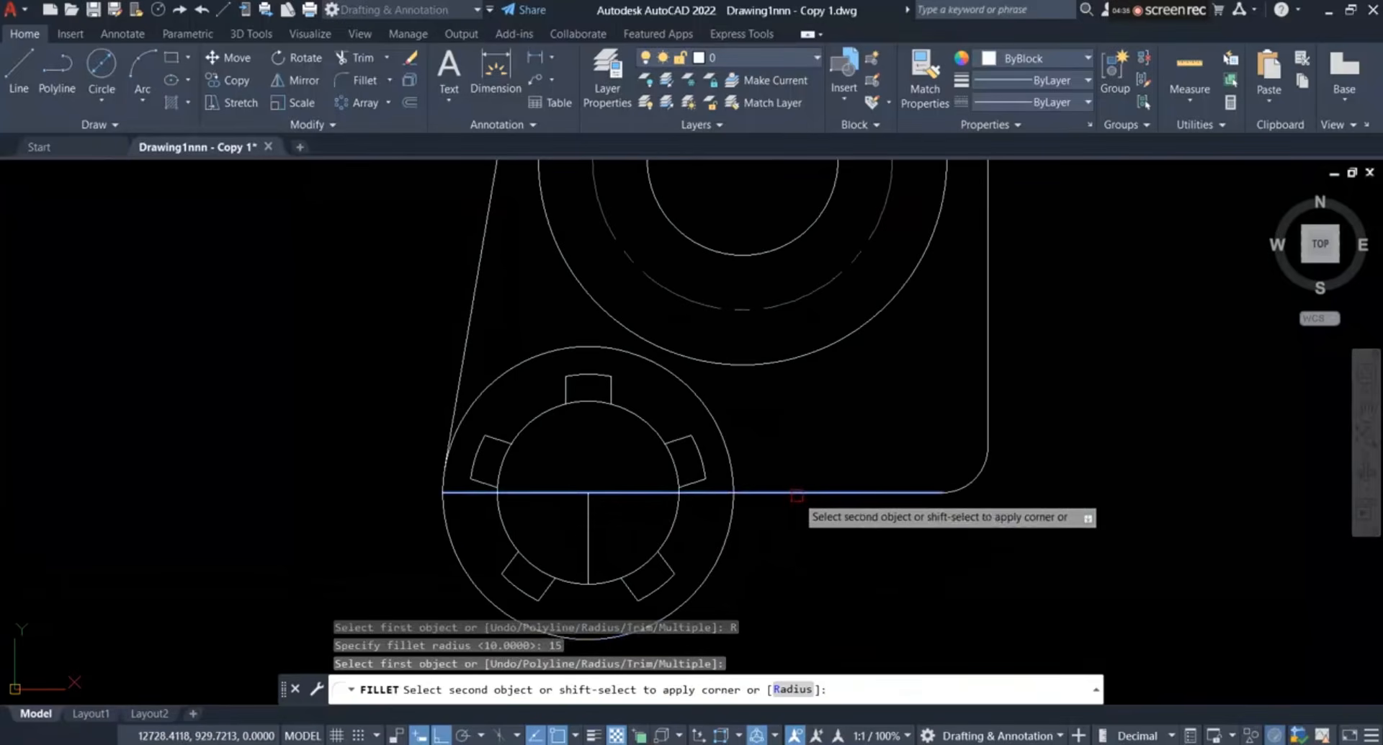
{"action": "left_click", "coordinate": [729, 526]}
{"action": "scroll", "coordinate": [827, 555], "scroll_direction": "down", "scroll_amount": 2}
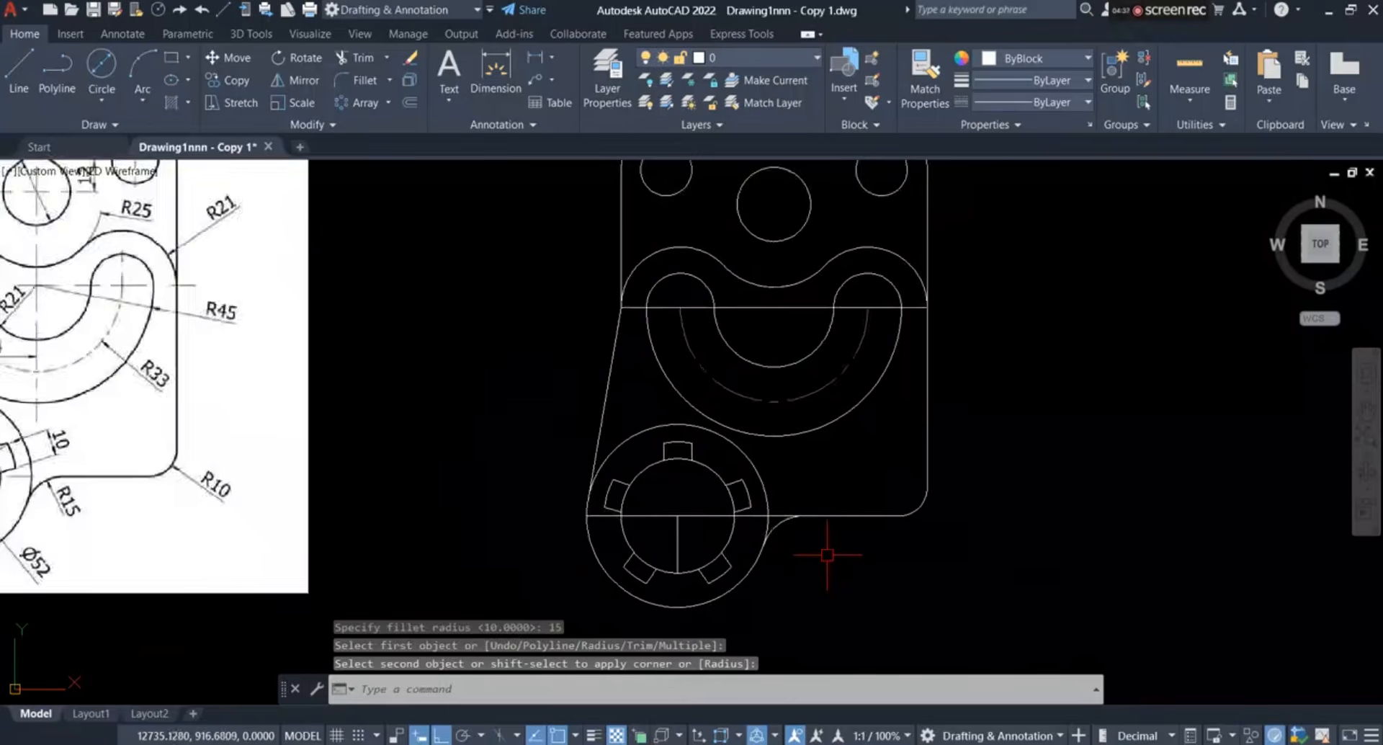
{"action": "scroll", "coordinate": [827, 554], "scroll_direction": "down", "scroll_amount": 2}
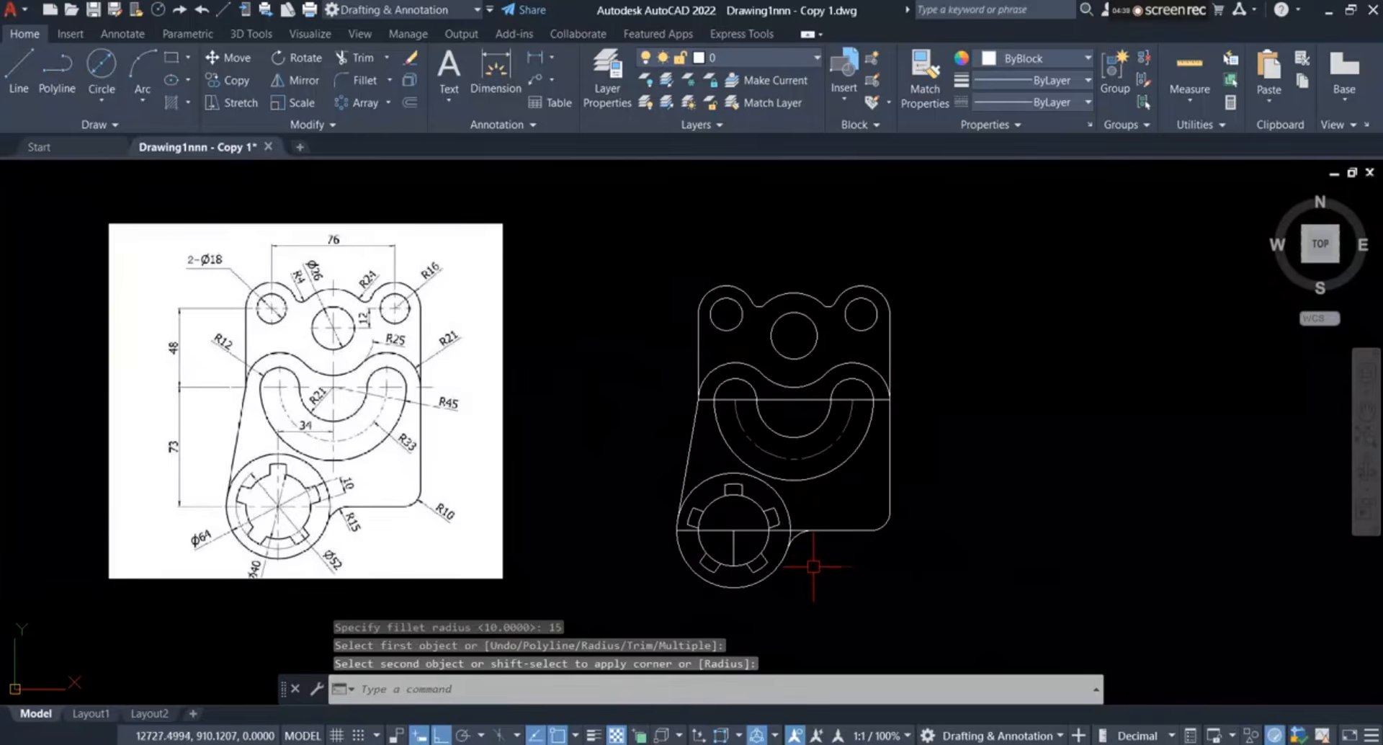
Trim the horizontal line between the 15 radius fillet and the 40 diameter circle, and across the ring's opposite side
{"action": "scroll", "coordinate": [802, 561], "scroll_direction": "up", "scroll_amount": 10}
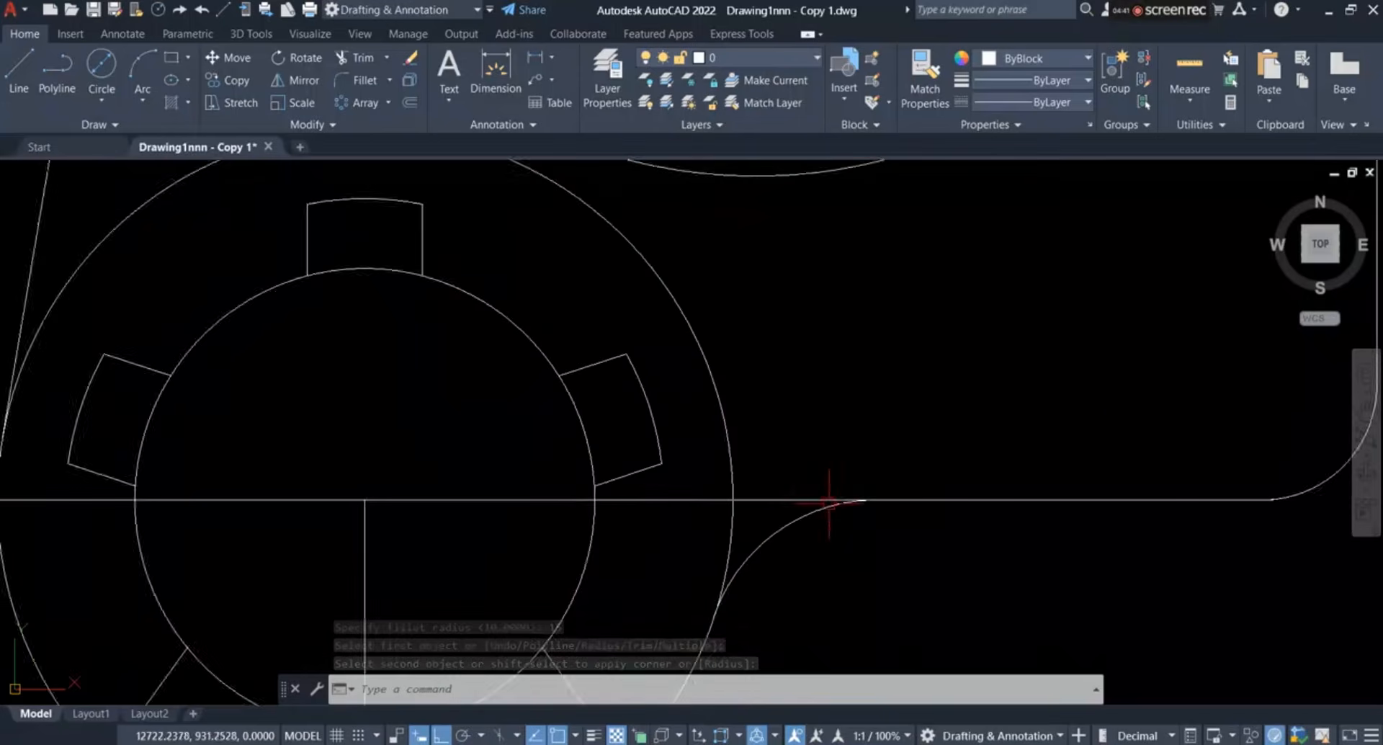
{"action": "left_click", "coordinate": [358, 57]}
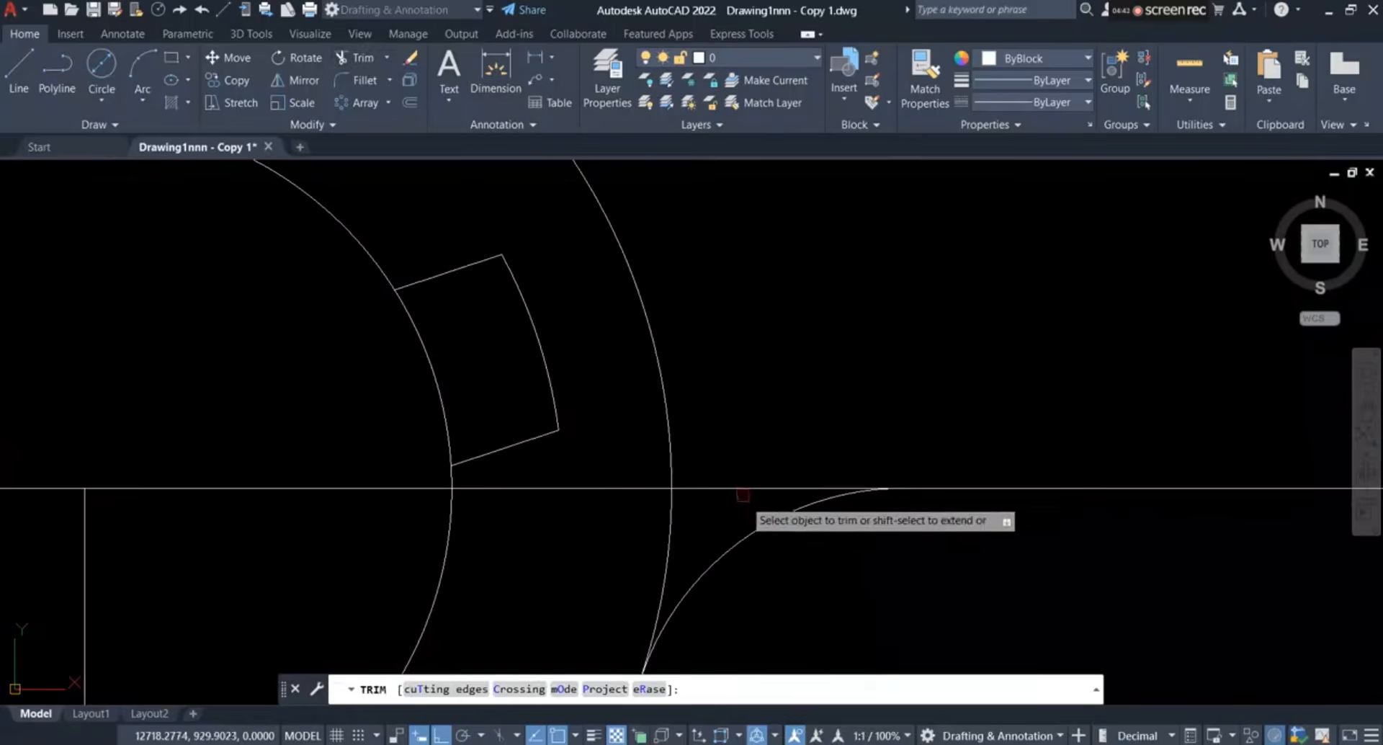
{"action": "scroll", "coordinate": [742, 483], "scroll_direction": "down", "scroll_amount": 4}
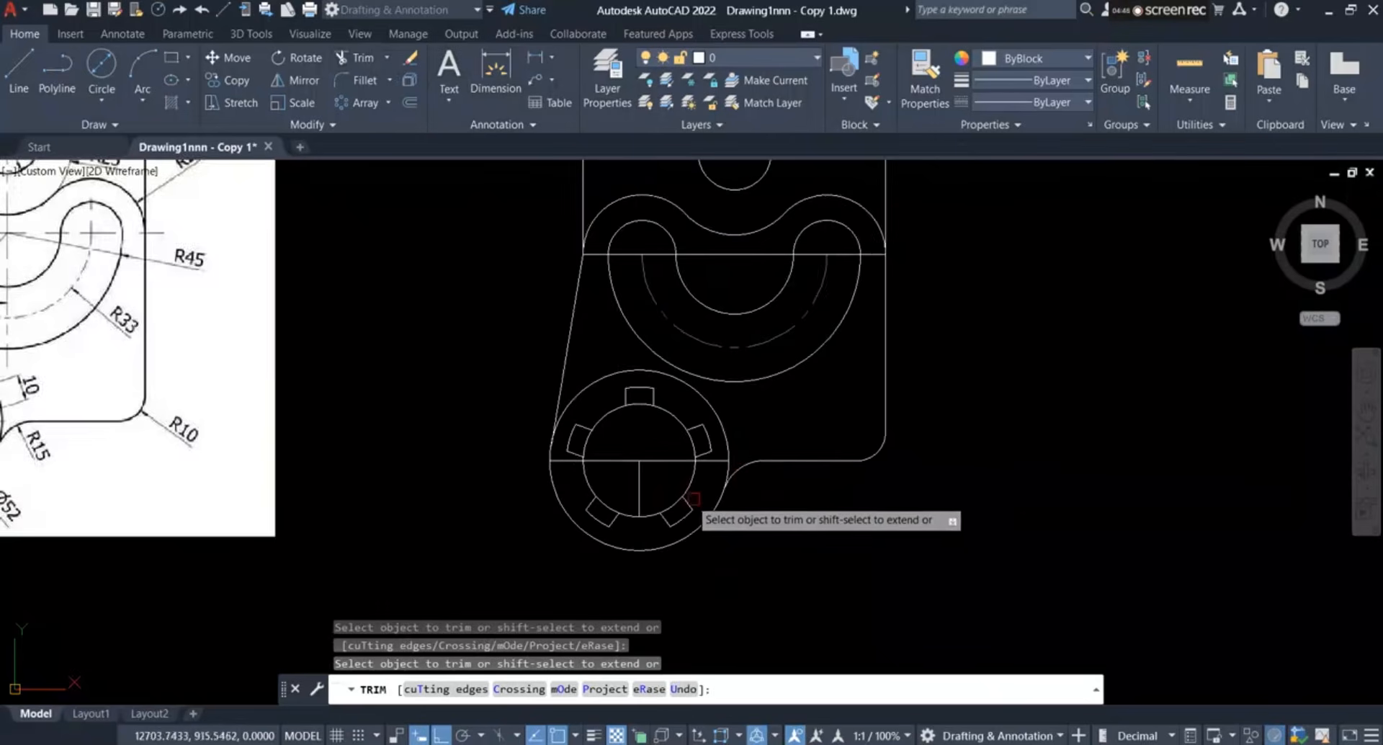
{"action": "scroll", "coordinate": [590, 472], "scroll_direction": "up", "scroll_amount": 5}
{"action": "left_click_drag", "start_coordinate": [532, 408], "coordinate": [546, 482]}
{"action": "left_click", "coordinate": [1135, 438]}
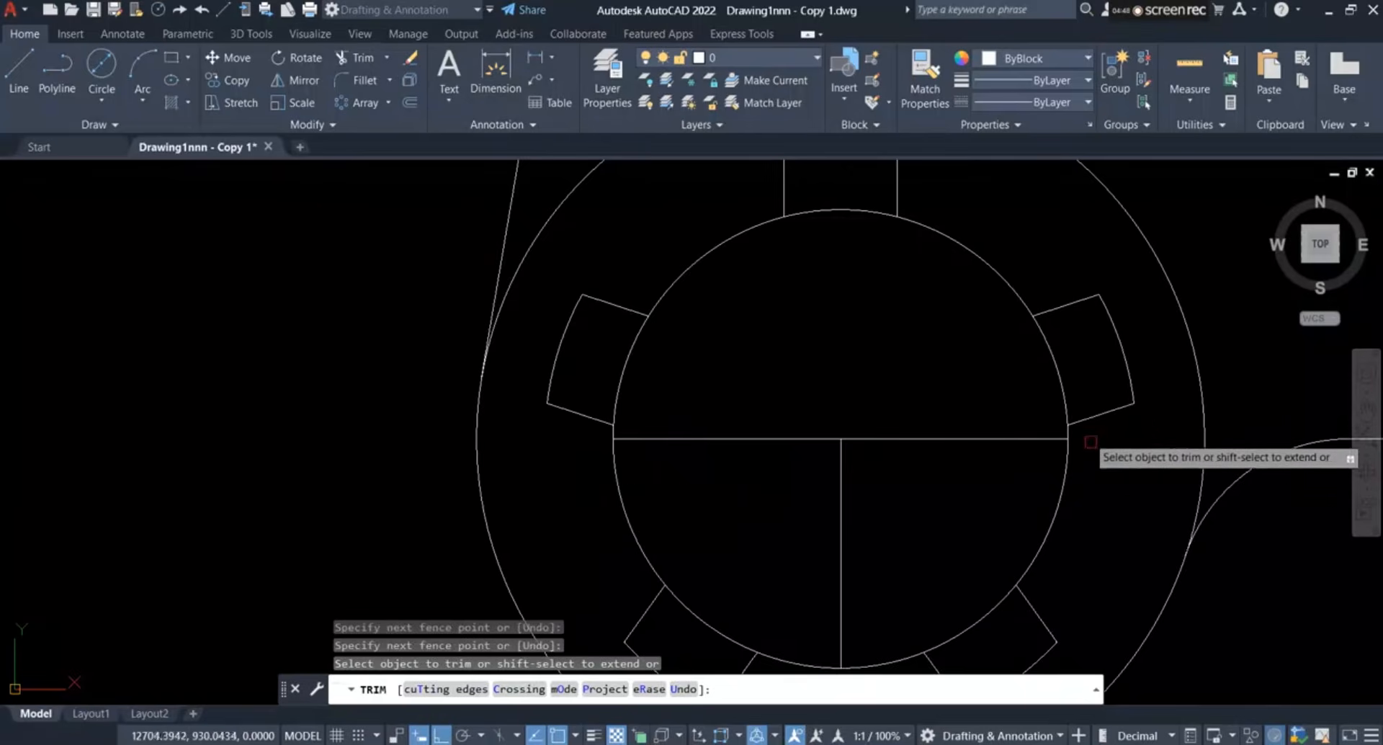
Trim the arcs of the 40 diameter circle that close off the five notch openings
{"action": "left_click", "coordinate": [1057, 380]}
{"action": "left_click", "coordinate": [832, 211]}
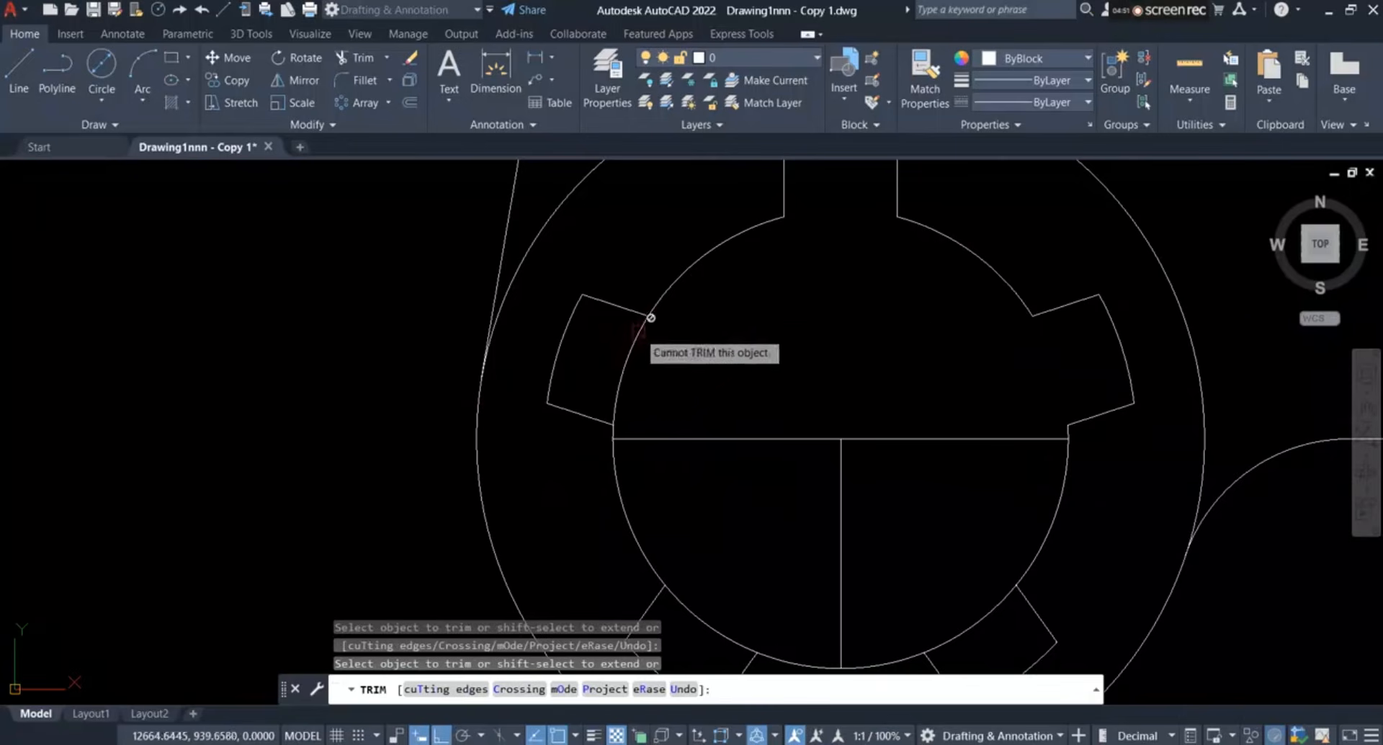
{"action": "left_click", "coordinate": [635, 340]}
{"action": "scroll", "coordinate": [630, 350], "scroll_direction": "down", "scroll_amount": 3}
{"action": "scroll", "coordinate": [688, 446], "scroll_direction": "up", "scroll_amount": 3}
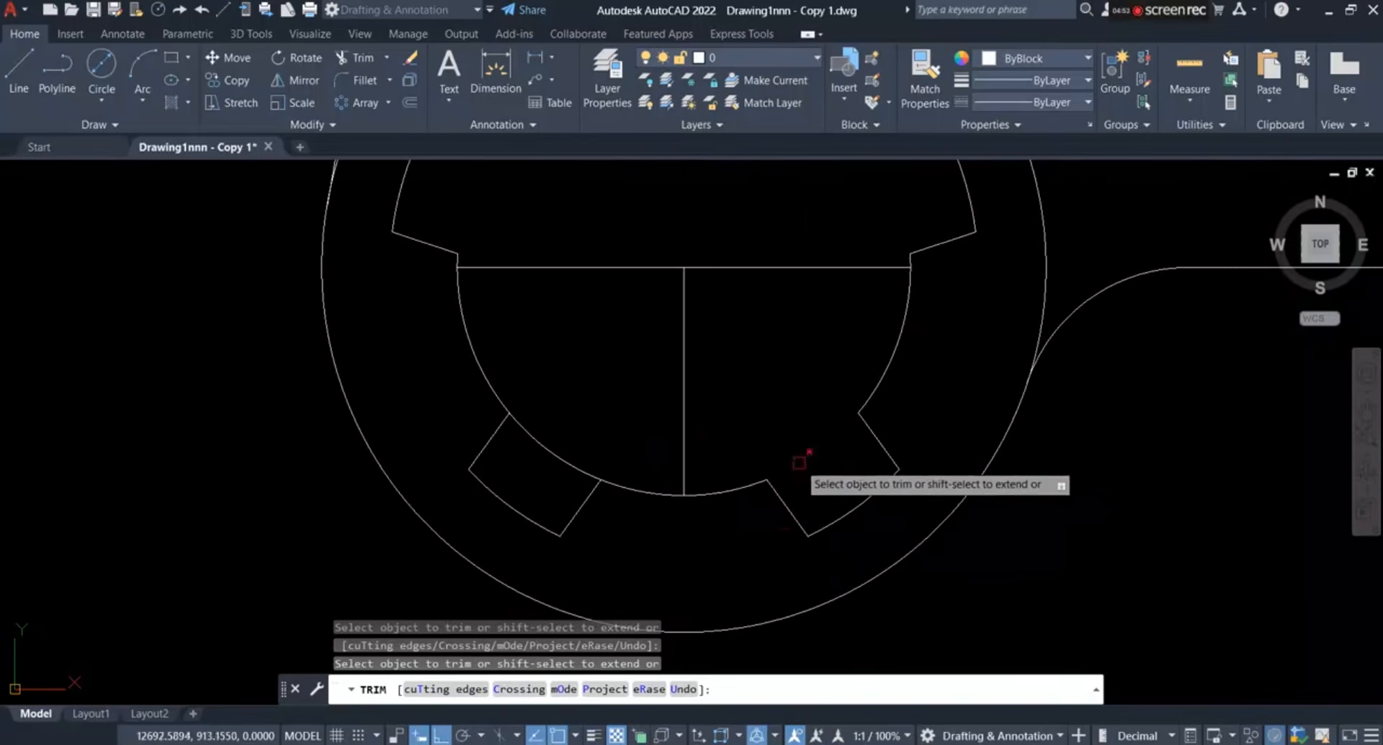
{"action": "left_click", "coordinate": [610, 484]}
{"action": "scroll", "coordinate": [612, 479], "scroll_direction": "down", "scroll_amount": 5}
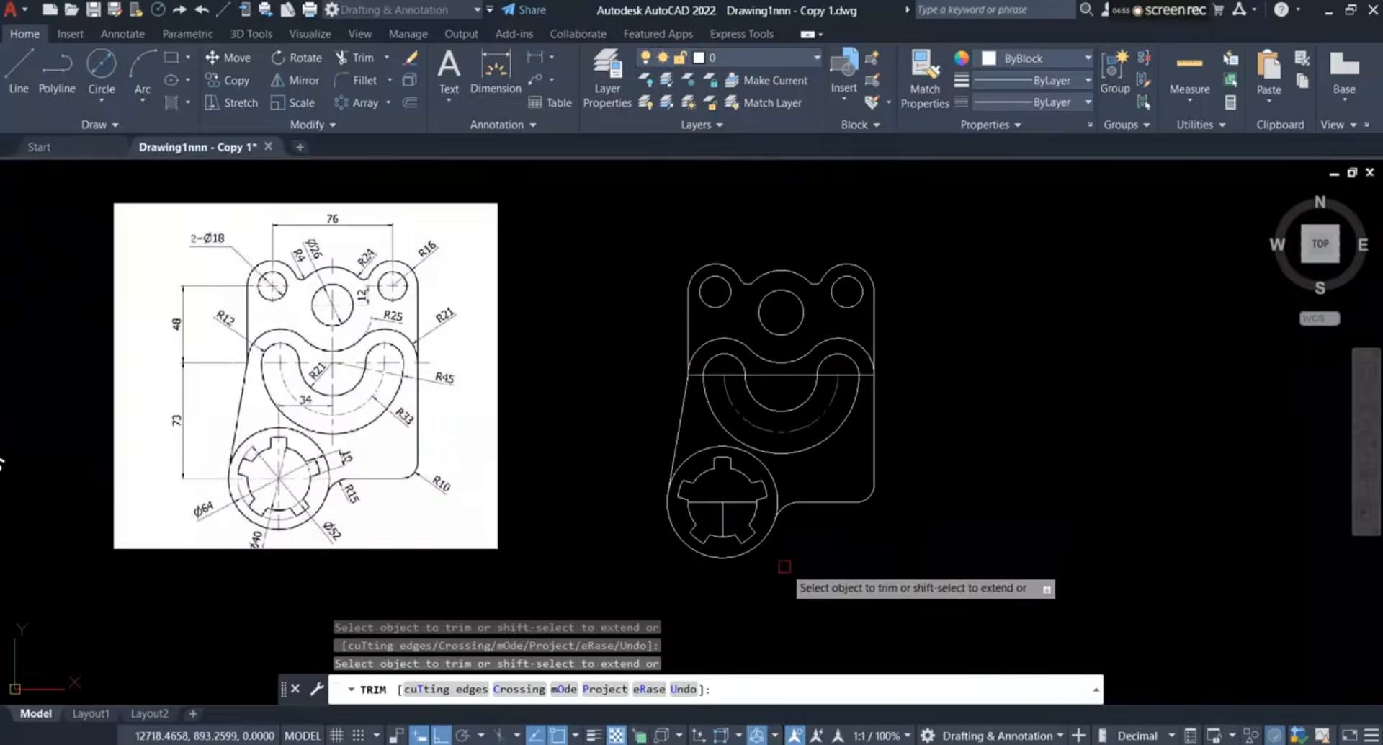
Trim away the remaining horizontal line segments across the curved slot and out to both plate edges
{"action": "scroll", "coordinate": [799, 393], "scroll_direction": "up", "scroll_amount": 6}
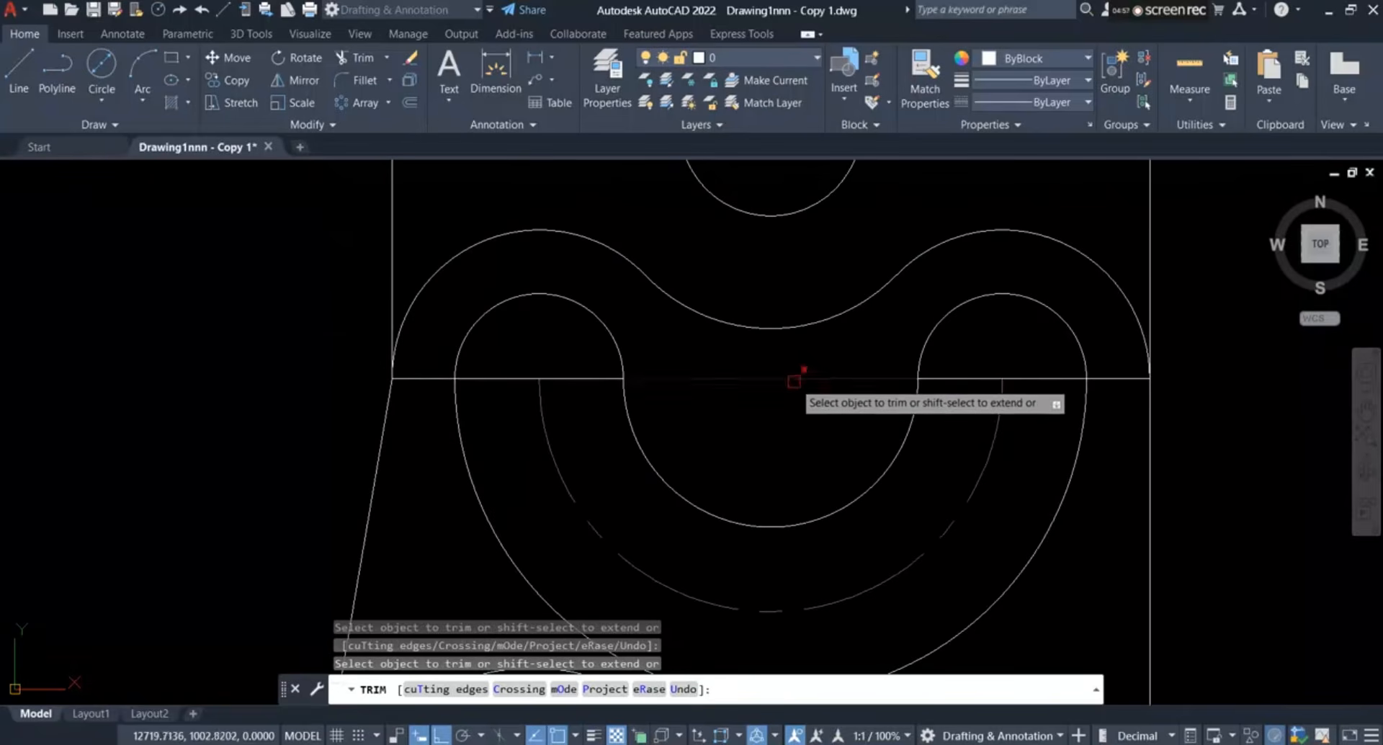
{"action": "left_click", "coordinate": [1117, 376]}
{"action": "left_click", "coordinate": [969, 380]}
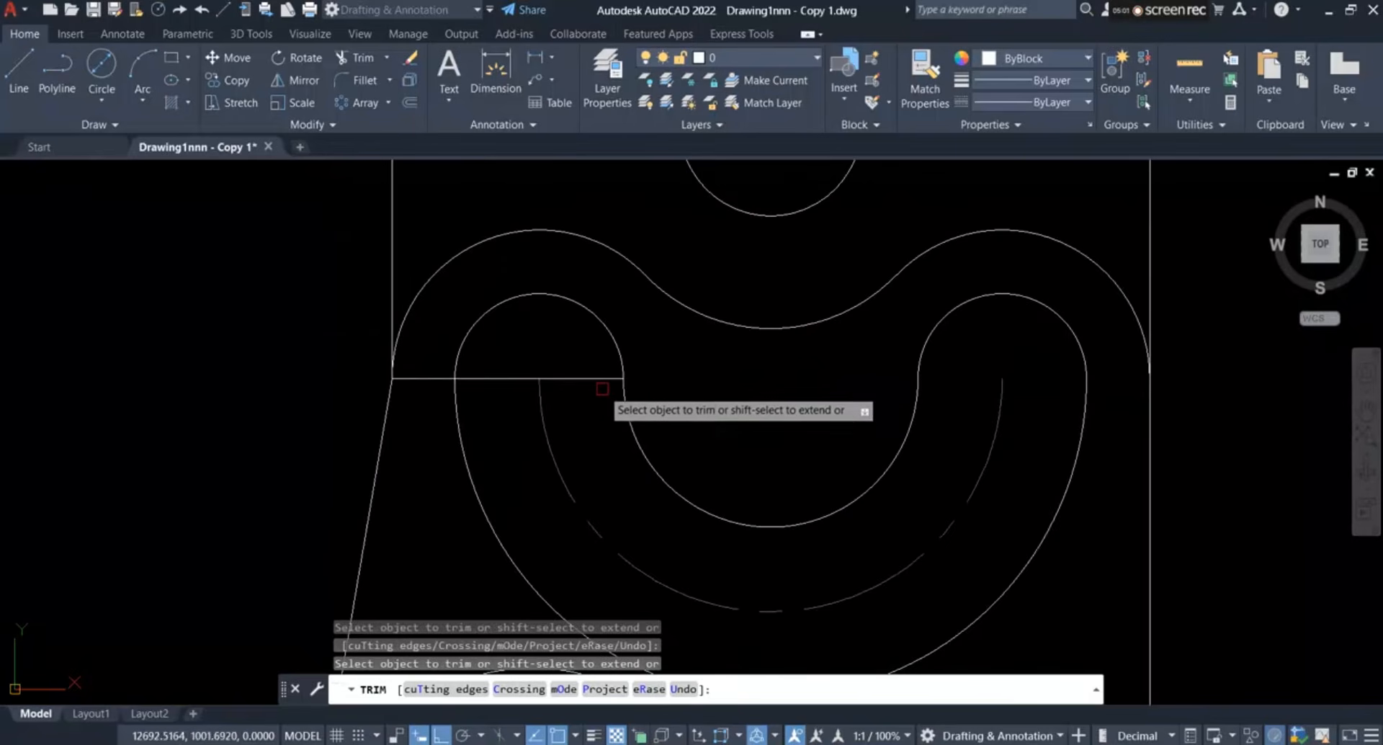
{"action": "left_click", "coordinate": [576, 378]}
{"action": "scroll", "coordinate": [471, 360], "scroll_direction": "down", "scroll_amount": 6}
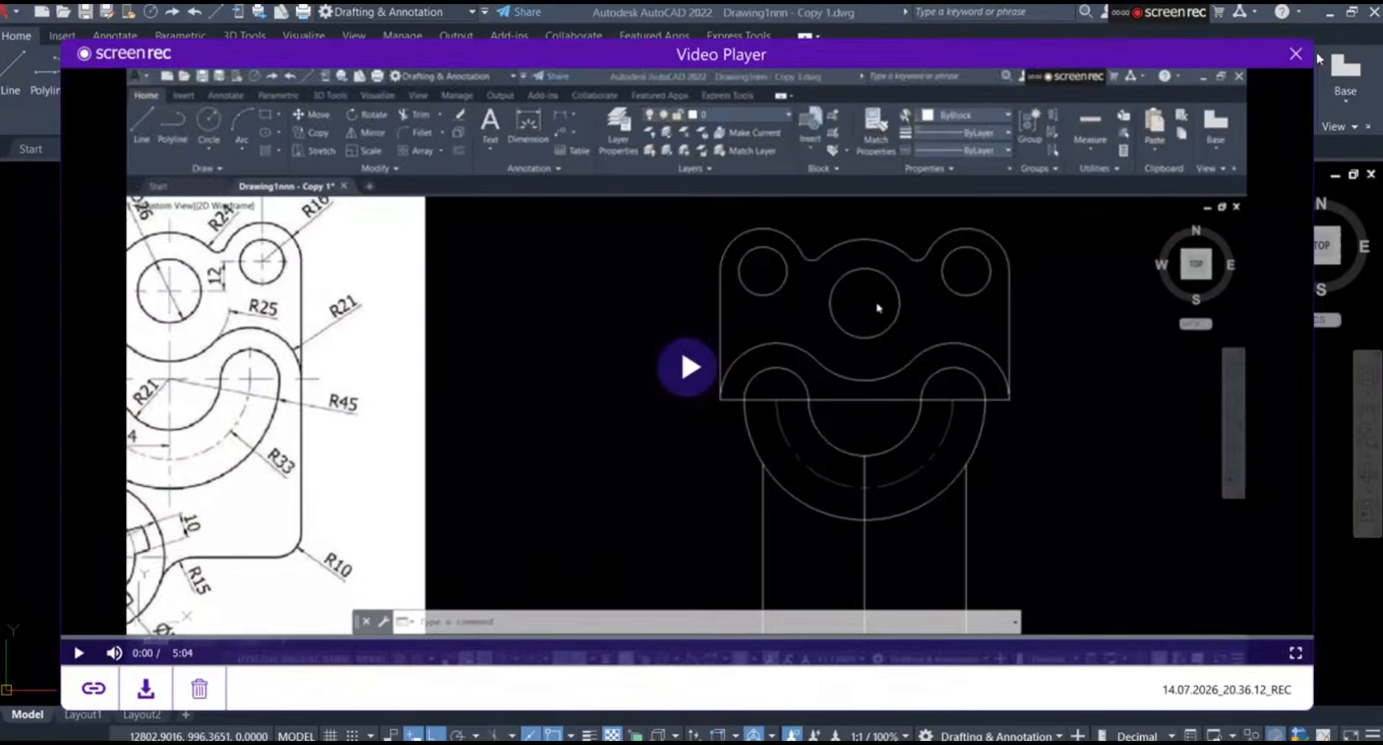
{"action": "left_click", "coordinate": [1297, 54]}
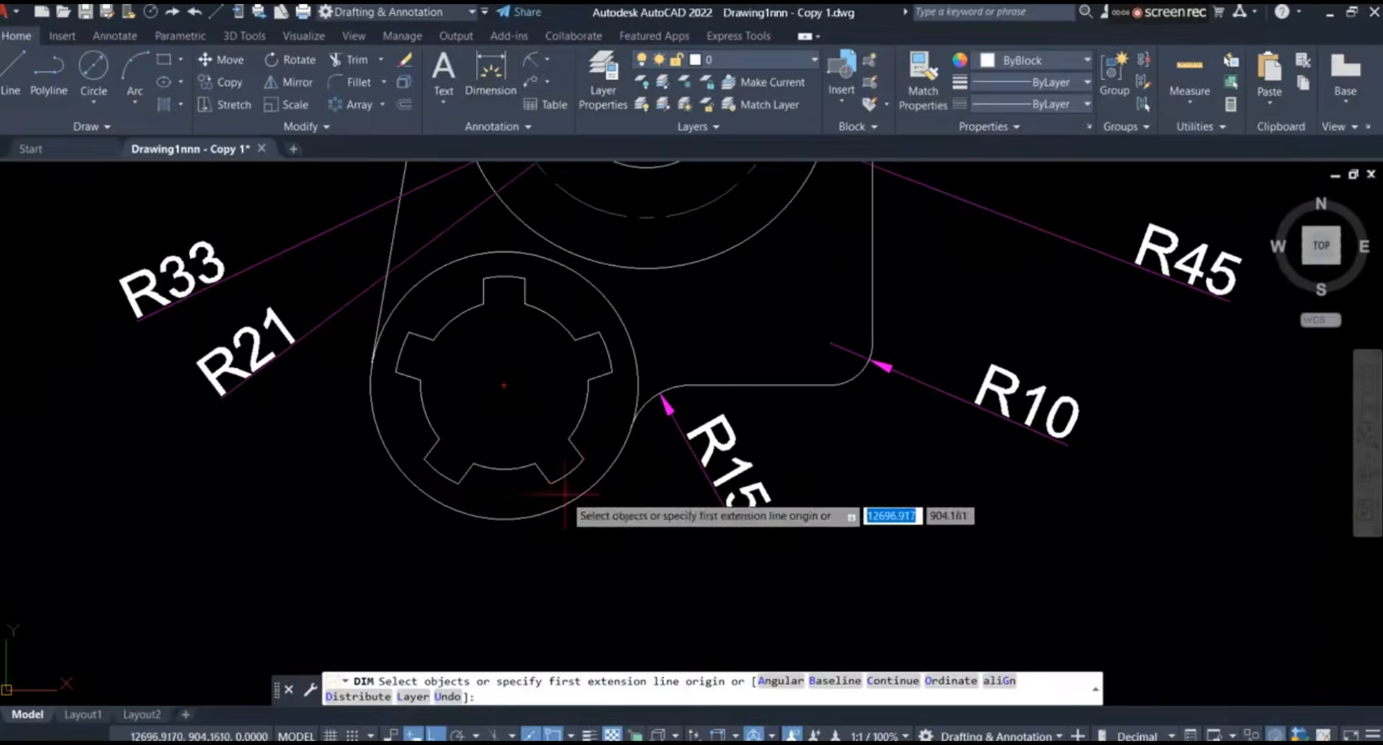
{"action": "scroll", "coordinate": [549, 483], "scroll_direction": "up", "scroll_amount": 4}
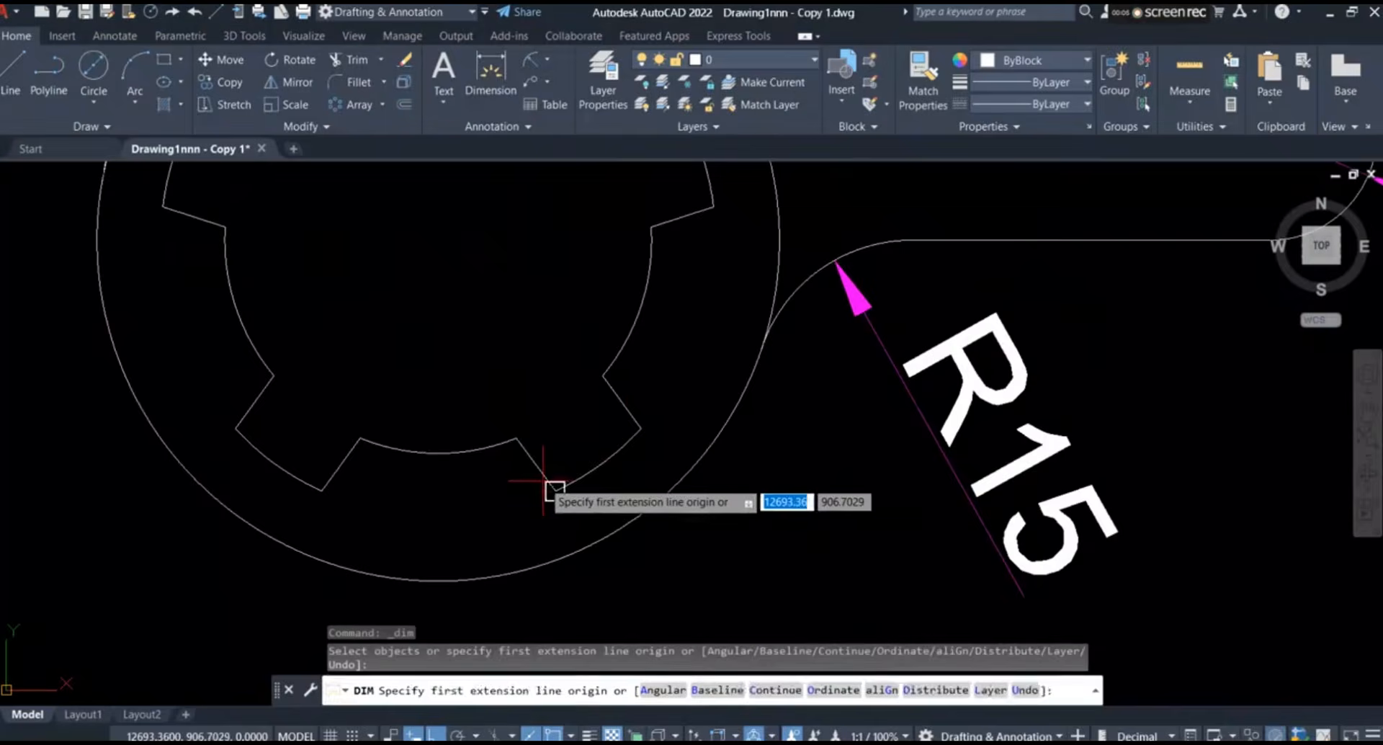
{"action": "left_click", "coordinate": [551, 487]}
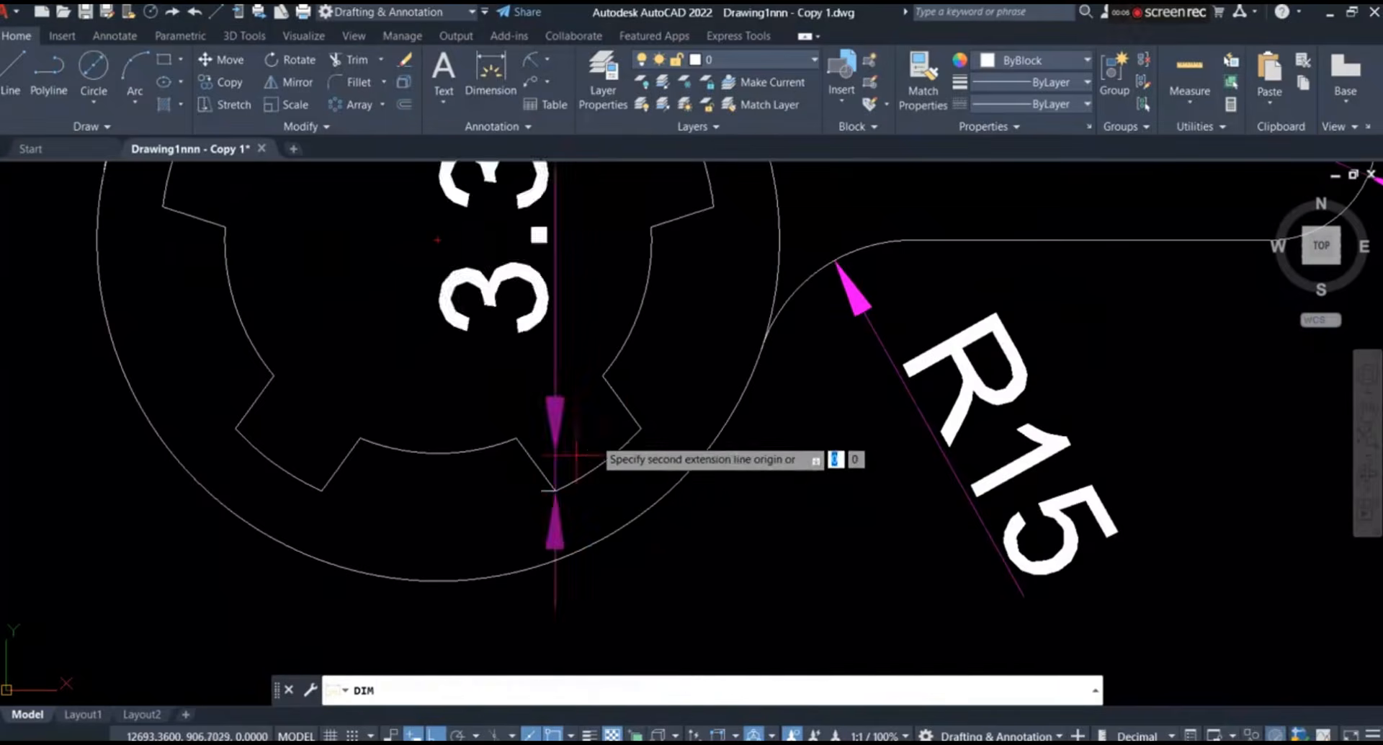
{"action": "left_click", "coordinate": [640, 428]}
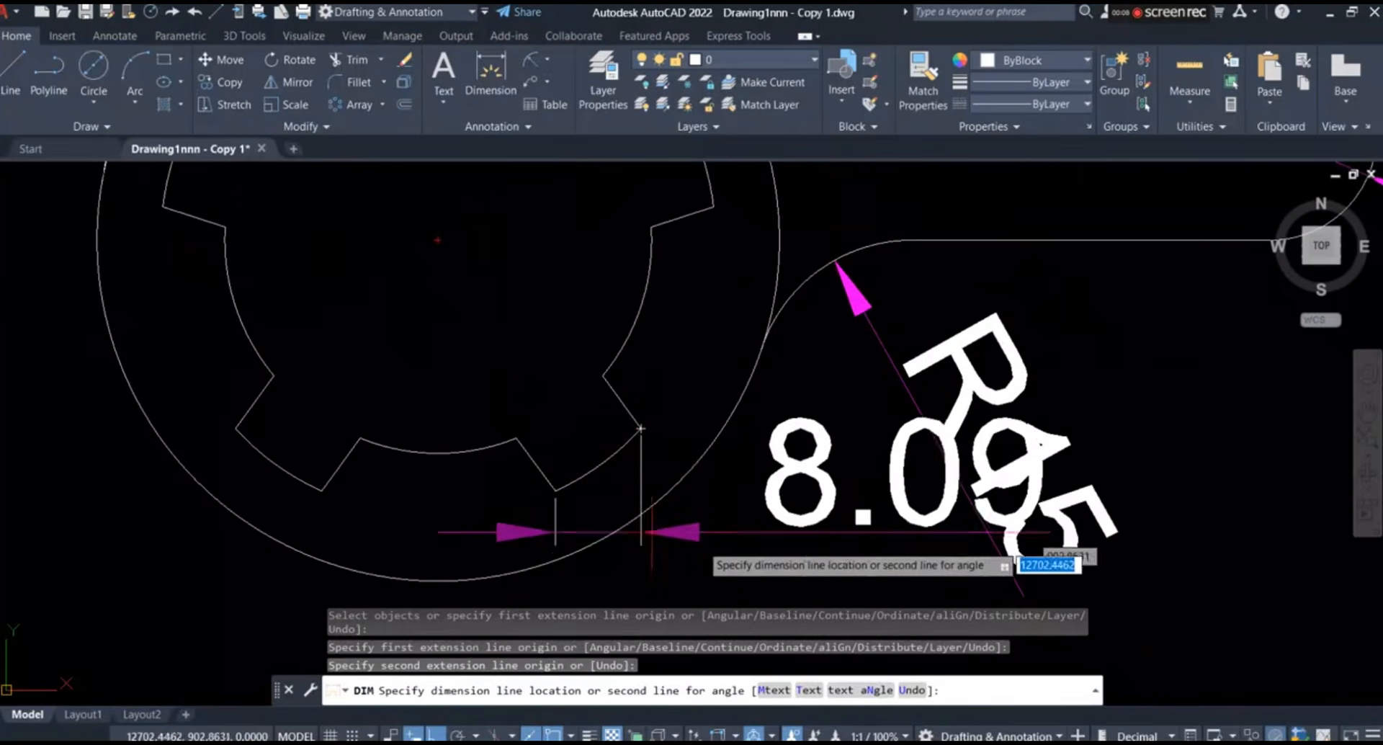
{"action": "right_click", "coordinate": [640, 428]}
{"action": "left_click", "coordinate": [692, 421]}
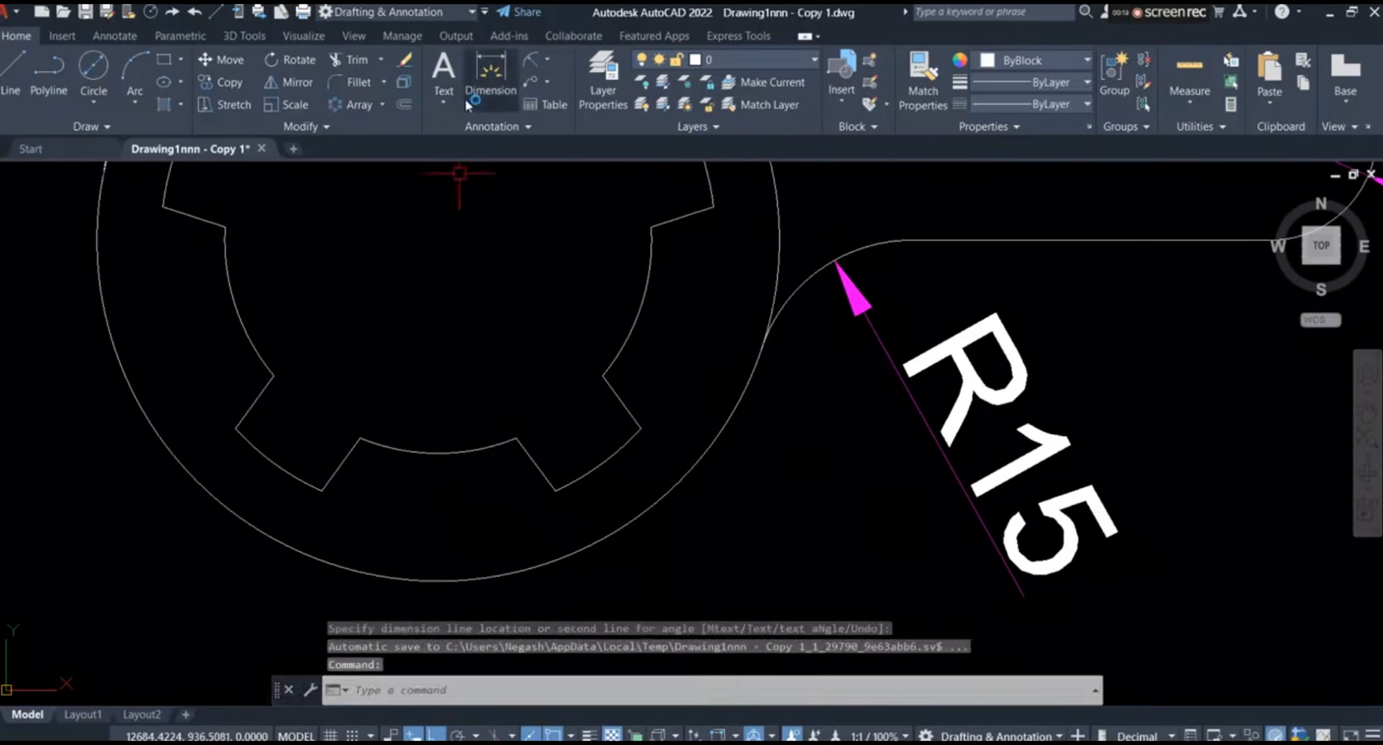
Add an aligned dimension between the outer corners of the ring's lower-right notch, placing it diagonally outside the ring below the R15 dimension
{"action": "left_click", "coordinate": [496, 65]}
{"action": "scroll", "coordinate": [587, 386], "scroll_direction": "up", "scroll_amount": 5}
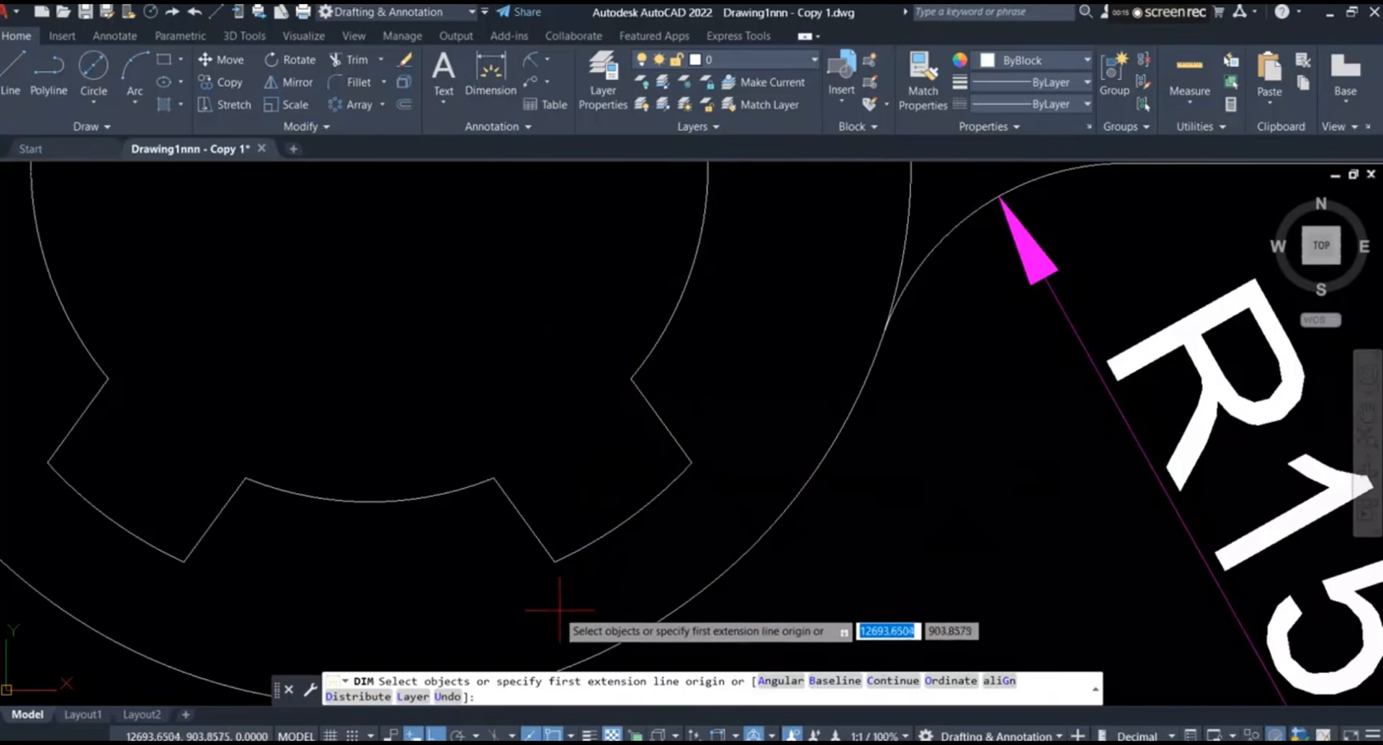
{"action": "left_click", "coordinate": [554, 563]}
{"action": "scroll", "coordinate": [692, 464], "scroll_direction": "up", "scroll_amount": 5}
{"action": "left_click", "coordinate": [689, 445]}
{"action": "scroll", "coordinate": [705, 470], "scroll_direction": "down", "scroll_amount": 3}
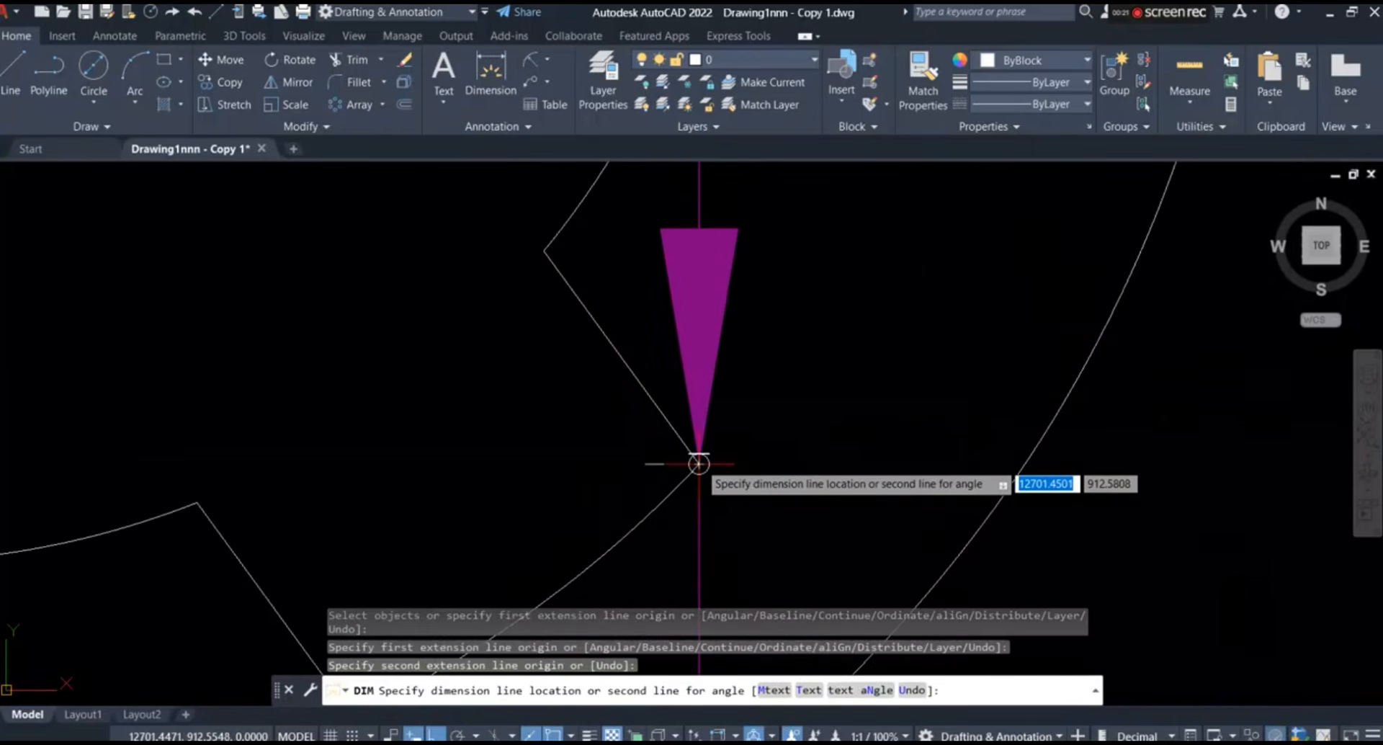
{"action": "scroll", "coordinate": [699, 463], "scroll_direction": "down", "scroll_amount": 4}
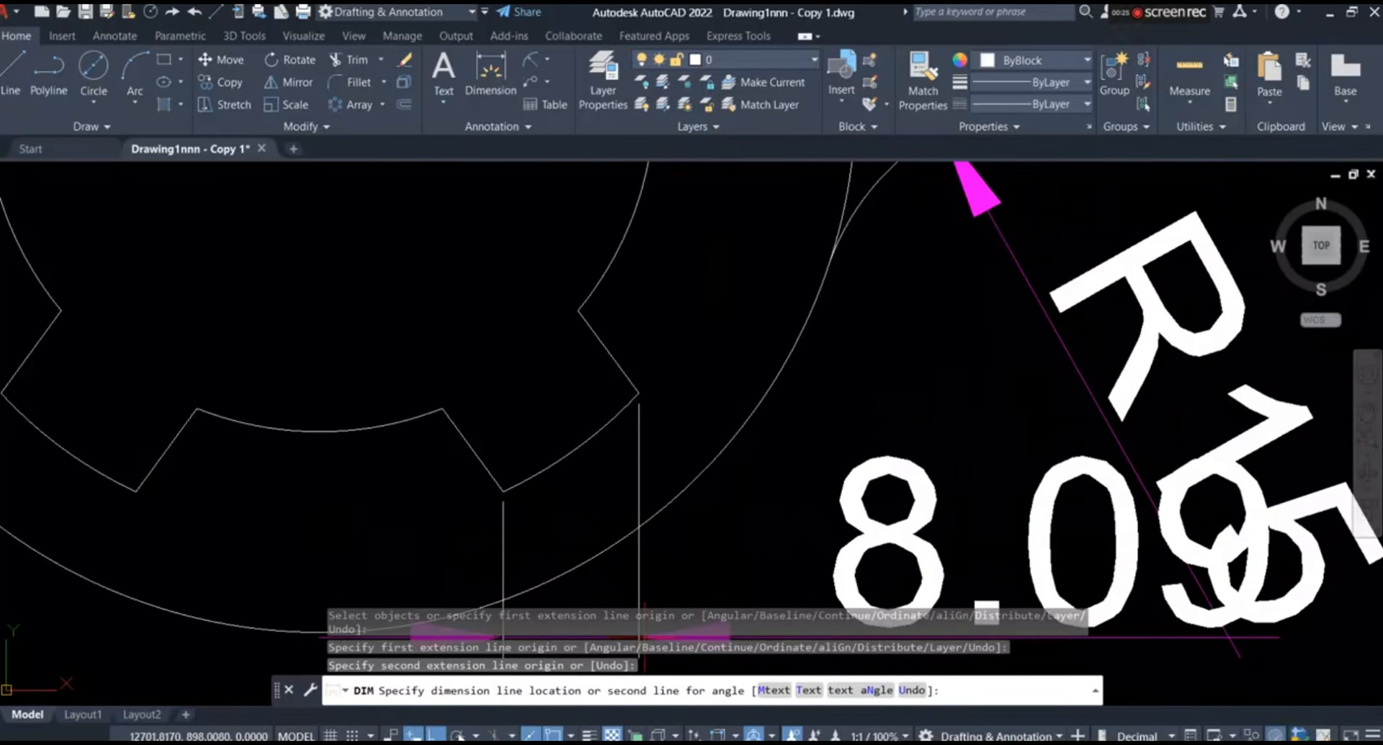
{"action": "scroll", "coordinate": [642, 634], "scroll_direction": "down", "scroll_amount": 5}
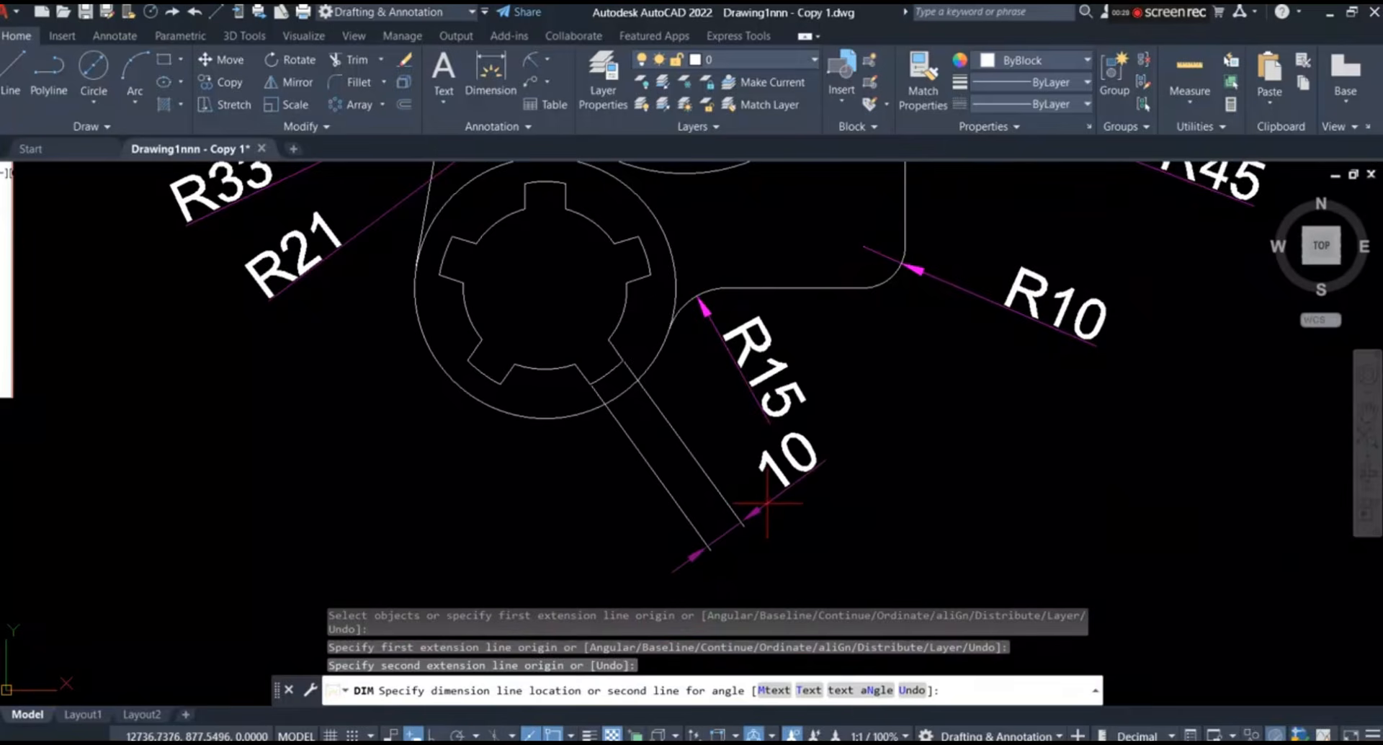
{"action": "left_click", "coordinate": [768, 505]}
Examine the dimensioned plate alongside the reference image to check which dimensions are still missing
{"action": "scroll", "coordinate": [767, 504], "scroll_direction": "down", "scroll_amount": 6}
{"action": "scroll", "coordinate": [720, 339], "scroll_direction": "up", "scroll_amount": 8}
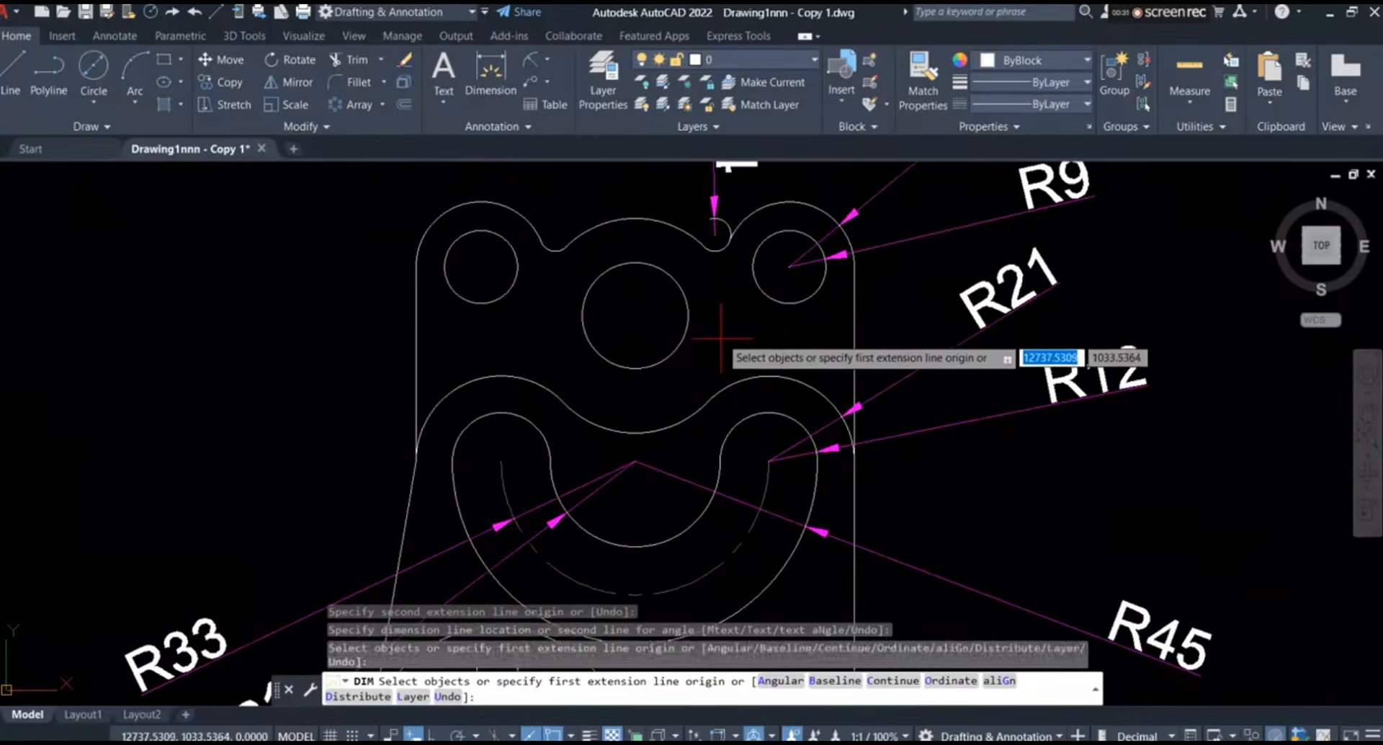
{"action": "scroll", "coordinate": [721, 339], "scroll_direction": "down", "scroll_amount": 5}
{"action": "scroll", "coordinate": [713, 375], "scroll_direction": "up", "scroll_amount": 5}
{"action": "scroll", "coordinate": [710, 366], "scroll_direction": "up", "scroll_amount": 2}
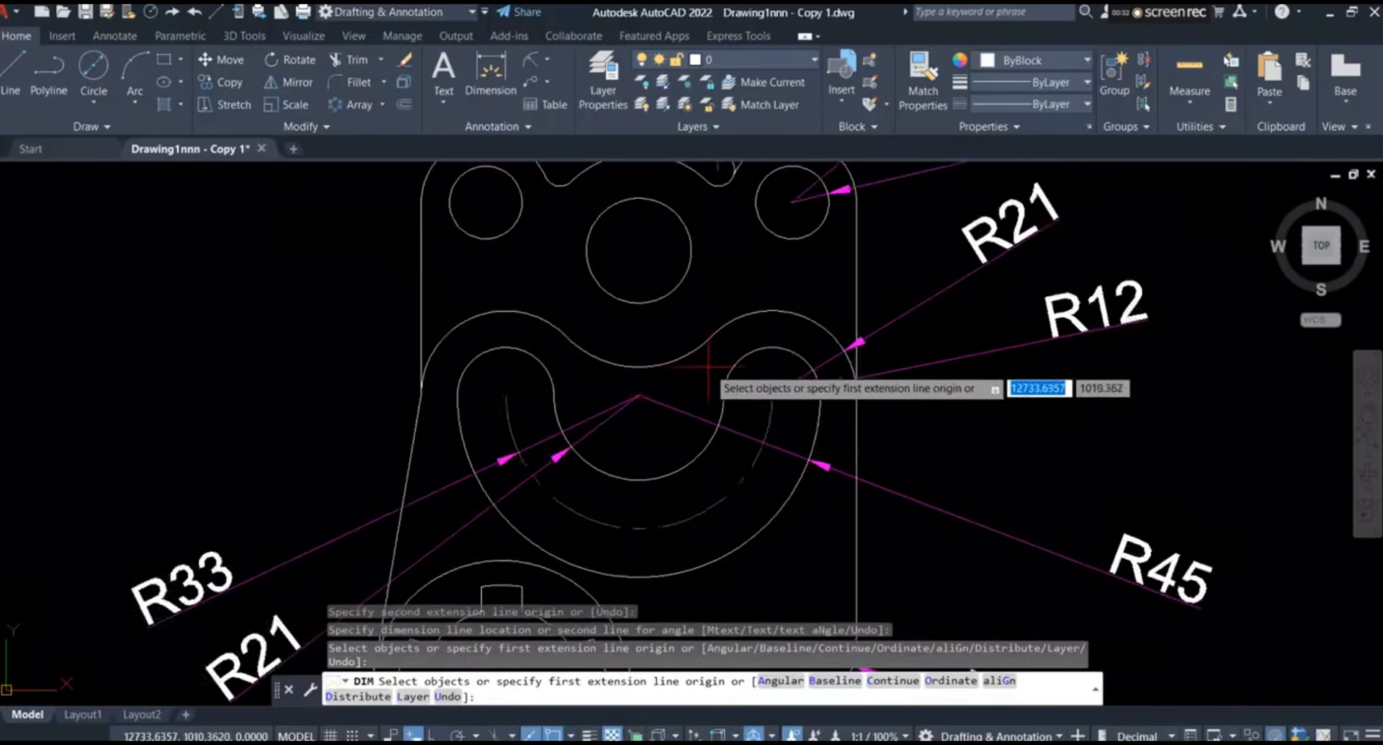
{"action": "scroll", "coordinate": [692, 381], "scroll_direction": "down", "scroll_amount": 3}
{"action": "scroll", "coordinate": [652, 395], "scroll_direction": "up", "scroll_amount": 2}
{"action": "scroll", "coordinate": [633, 397], "scroll_direction": "down", "scroll_amount": 2}
{"action": "scroll", "coordinate": [636, 389], "scroll_direction": "up", "scroll_amount": 2}
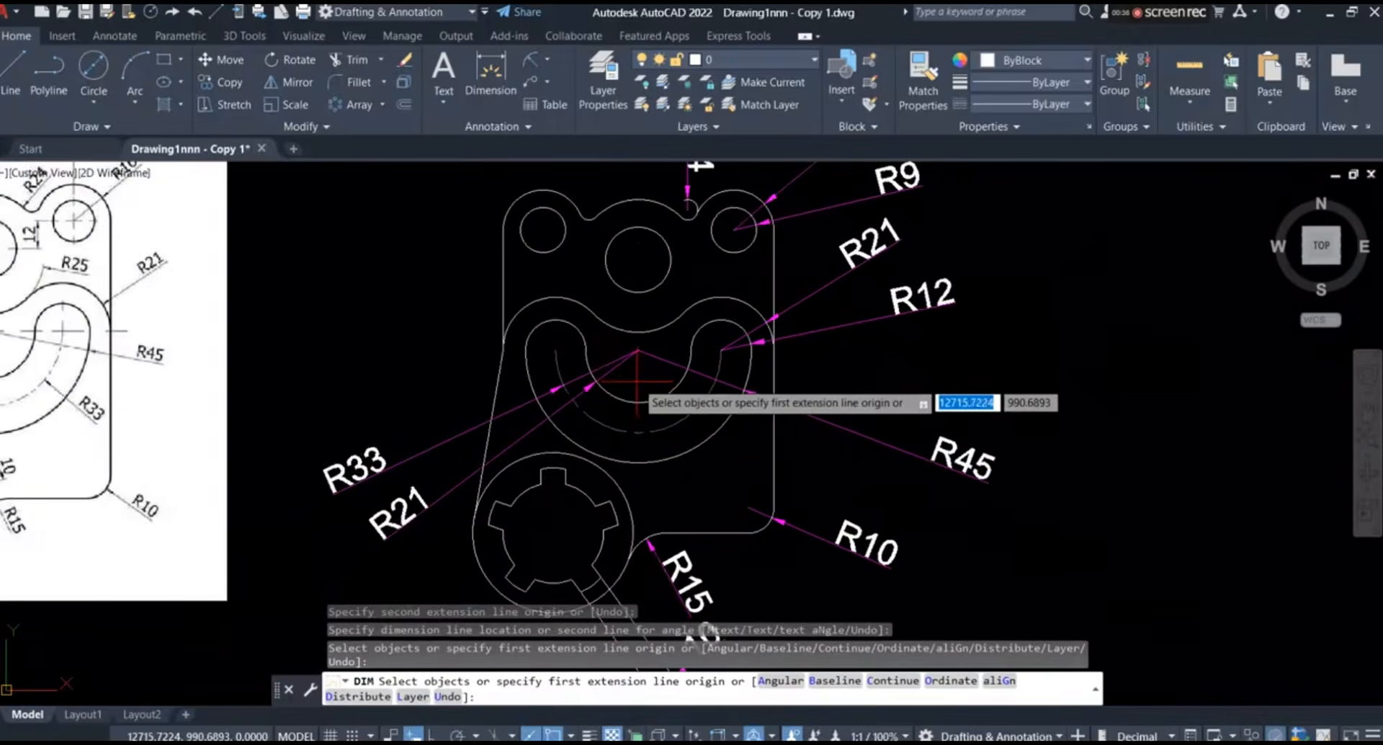
{"action": "scroll", "coordinate": [638, 383], "scroll_direction": "down", "scroll_amount": 2}
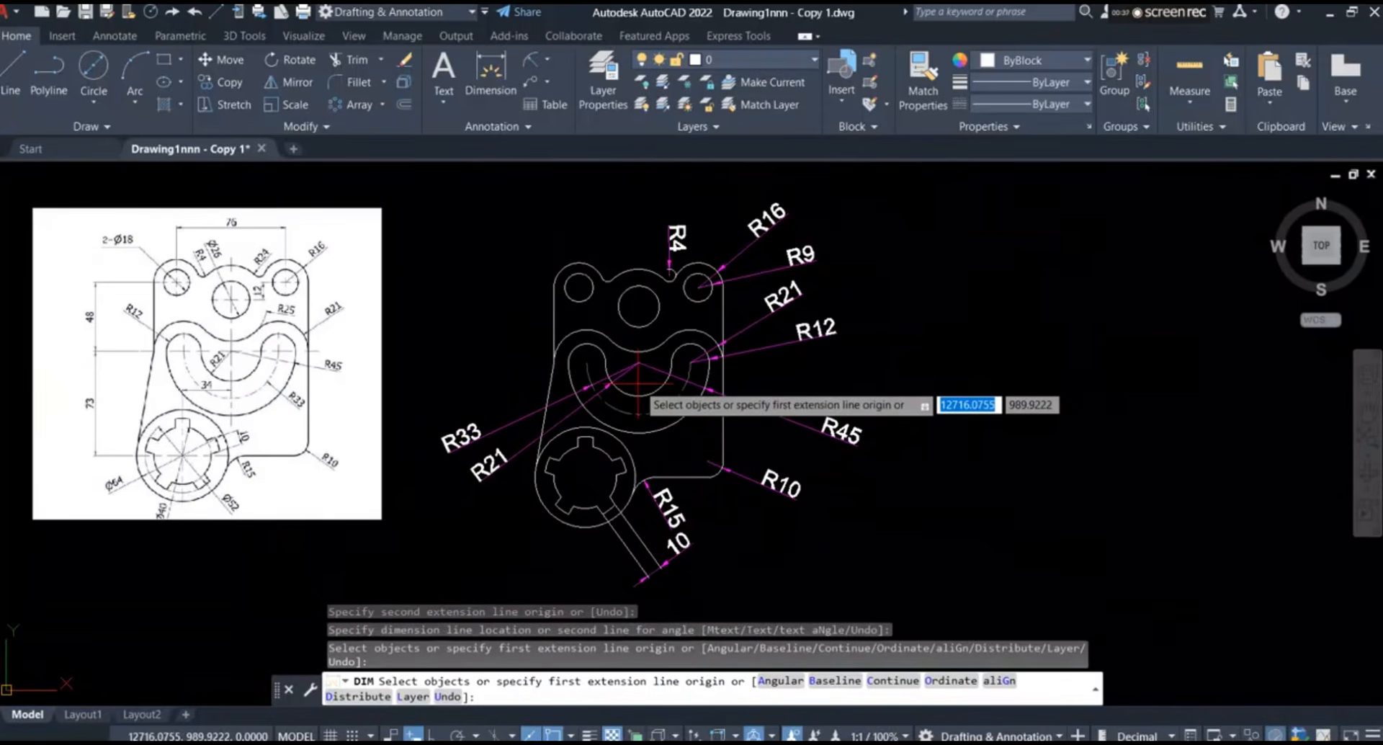
{"action": "scroll", "coordinate": [638, 383], "scroll_direction": "up", "scroll_amount": 2}
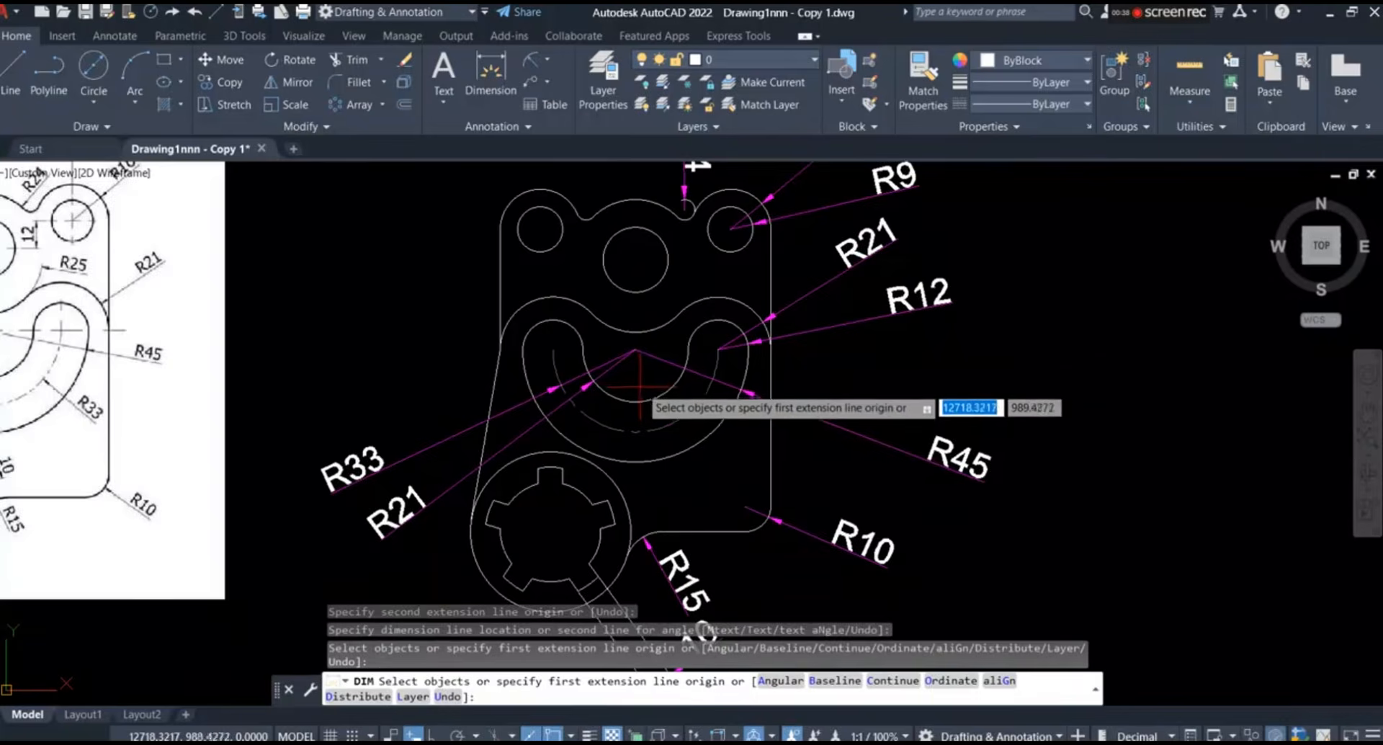